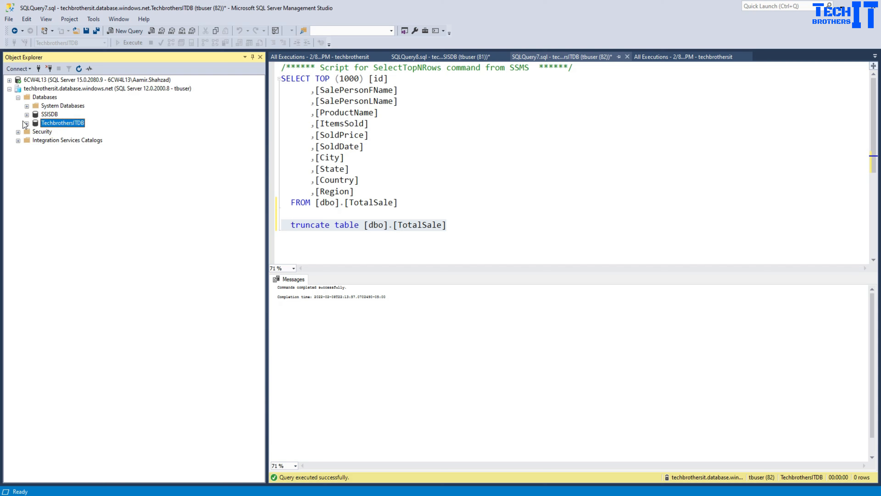
# Step: Truncate the dbo.TotalSale table in the TechbrothersITDB database and run its SELECT TOP (1000) query to check the contents
pyautogui.click(26, 123)
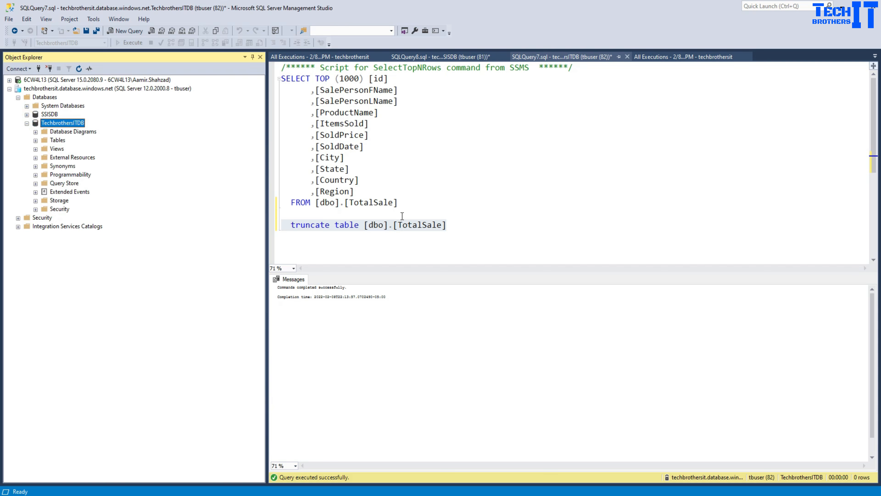
pyautogui.click(421, 224)
pyautogui.moveTo(451, 224); pyautogui.dragTo(282, 235)
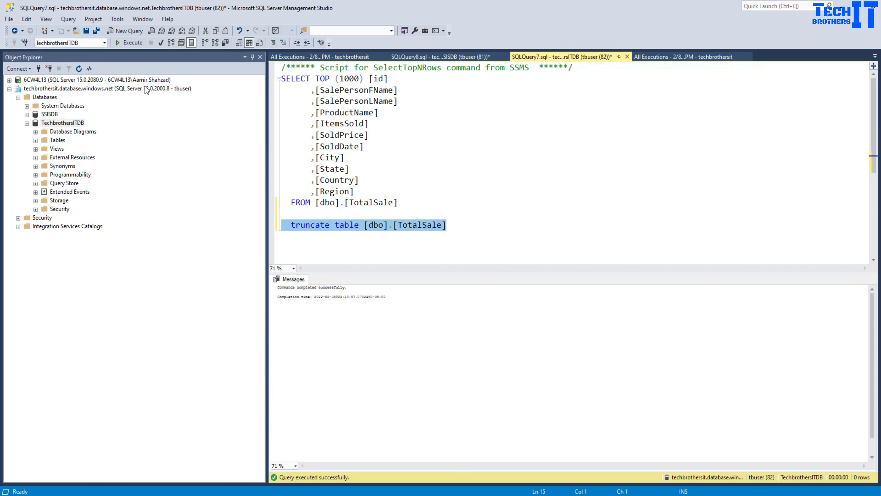
pyautogui.click(138, 43)
pyautogui.moveTo(399, 202); pyautogui.dragTo(281, 79)
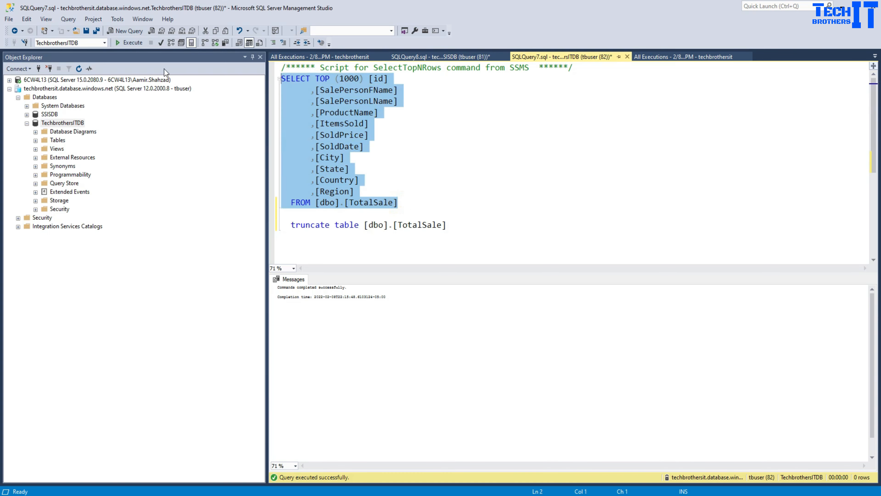
pyautogui.click(134, 42)
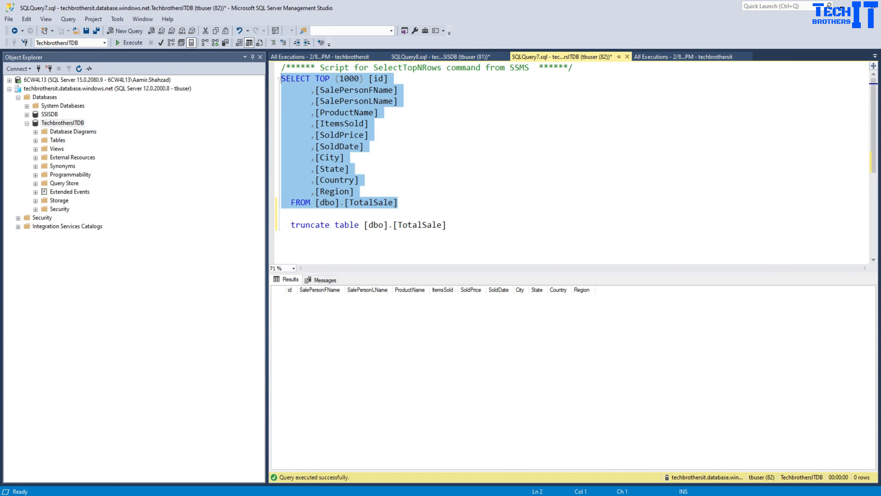
# Step: Switch to Visual Studio and start a new project based on the Integration Services Project template
pyautogui.click(141, 495)
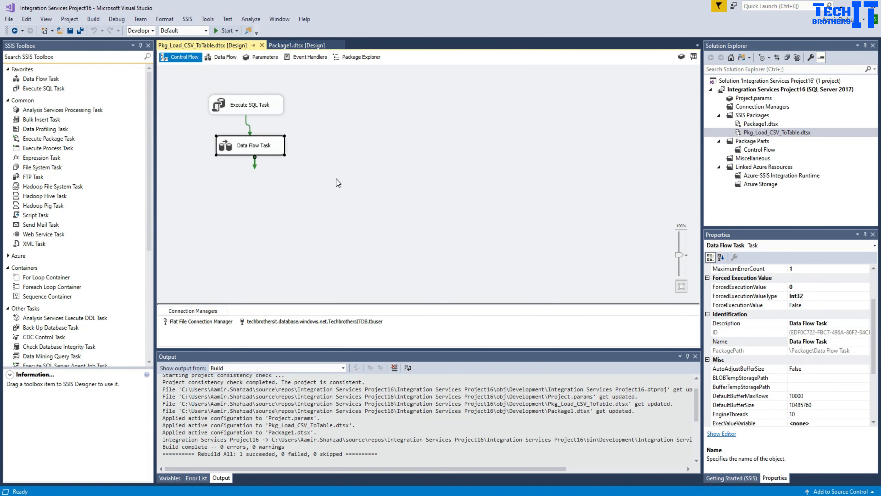
pyautogui.click(9, 20)
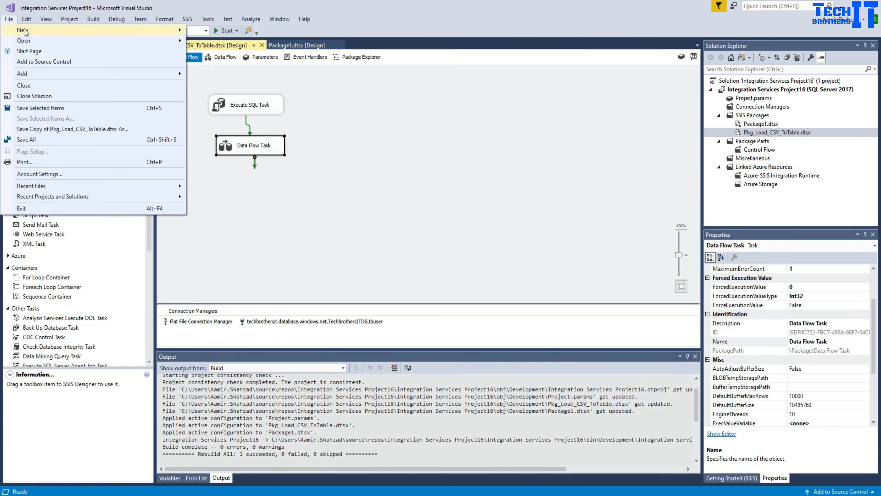
pyautogui.moveTo(33, 34)
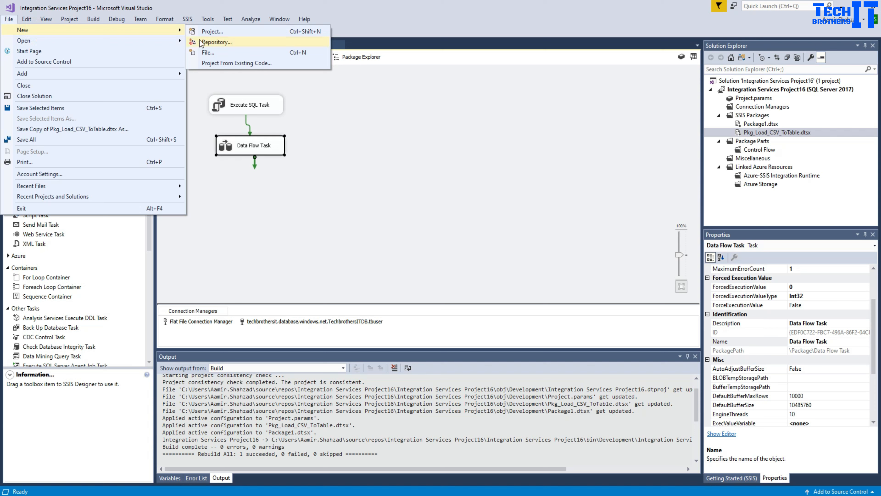
pyautogui.click(216, 33)
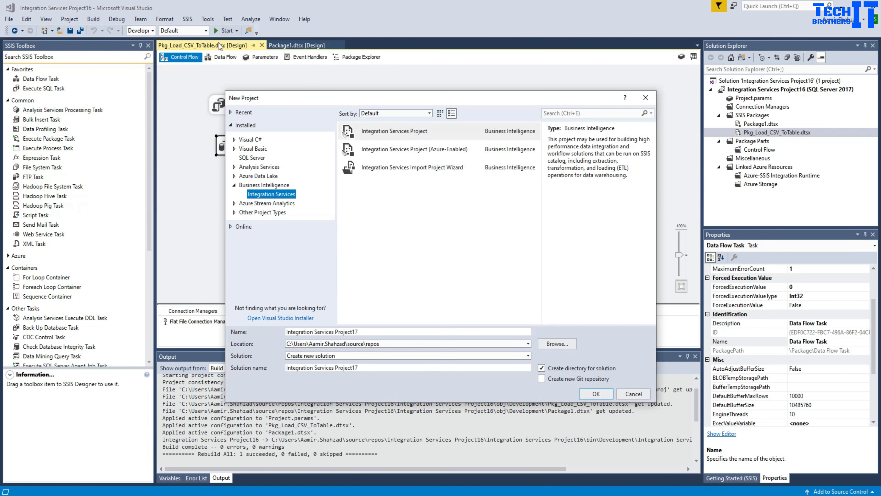
pyautogui.click(390, 137)
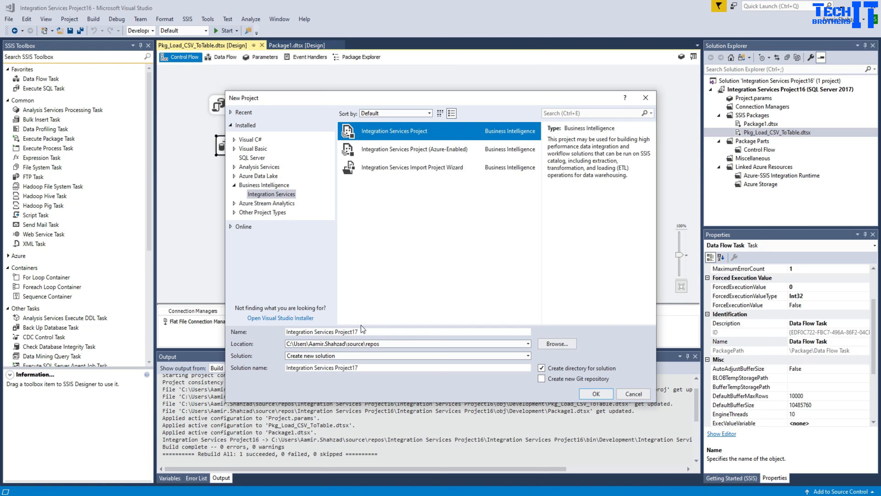
# Step: Name the new project SSISAzureFileShareRead and create it
pyautogui.click(365, 331)
pyautogui.moveTo(375, 333); pyautogui.dragTo(266, 342)
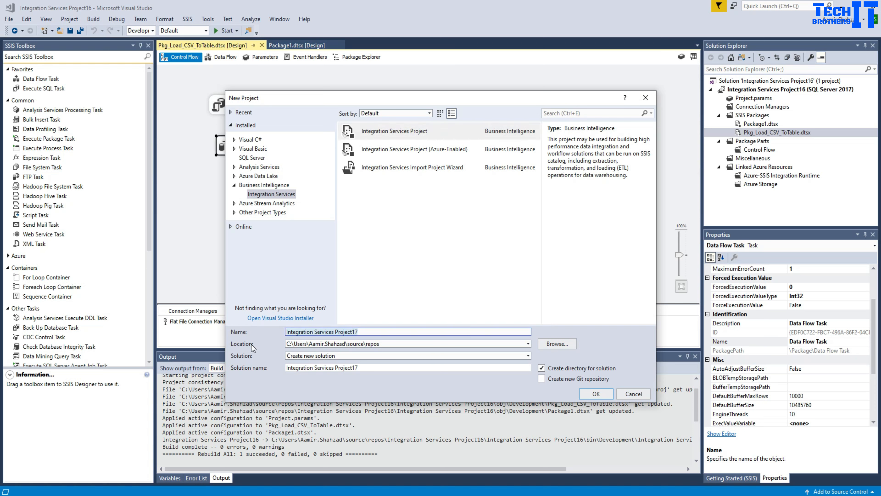
pyautogui.press('BackSpace')
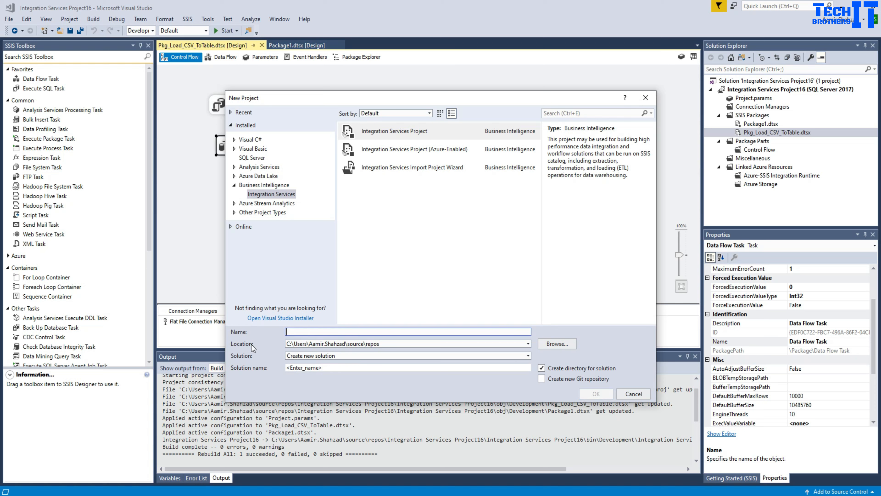
pyautogui.write('SSISAz')
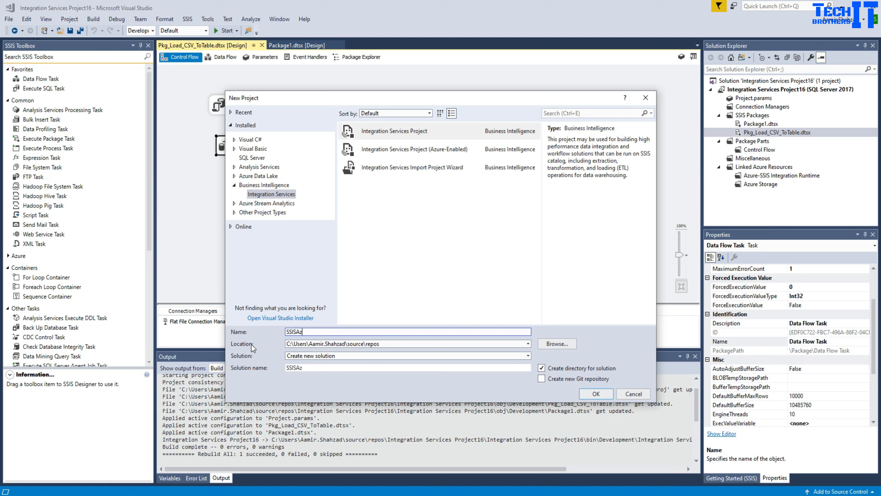
pyautogui.write('ureFileShareRead')
pyautogui.click(596, 394)
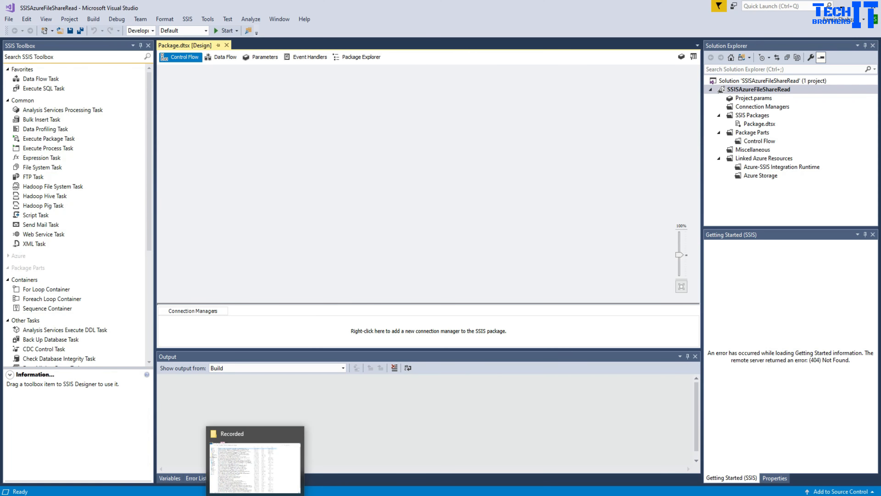
# Step: Switch to File Explorer, examine the columns and rows of TotalSale.csv from the Input folder in Notepad, and close it
pyautogui.click(255, 467)
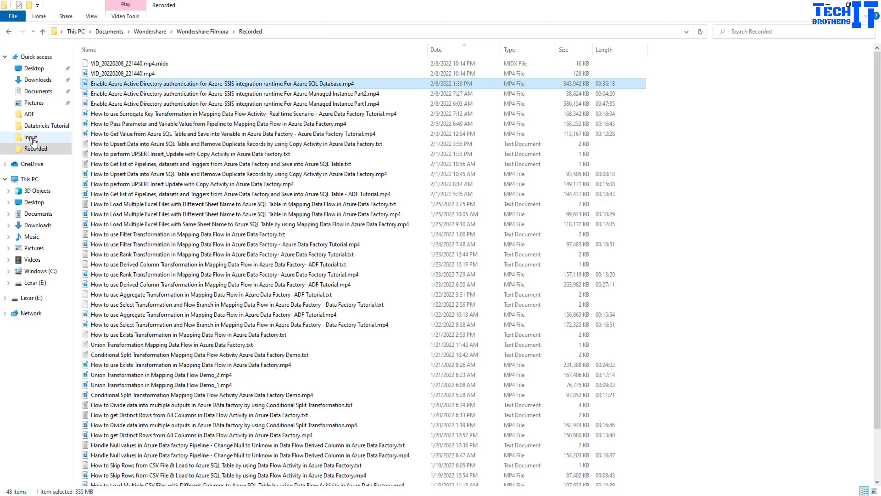
pyautogui.click(32, 139)
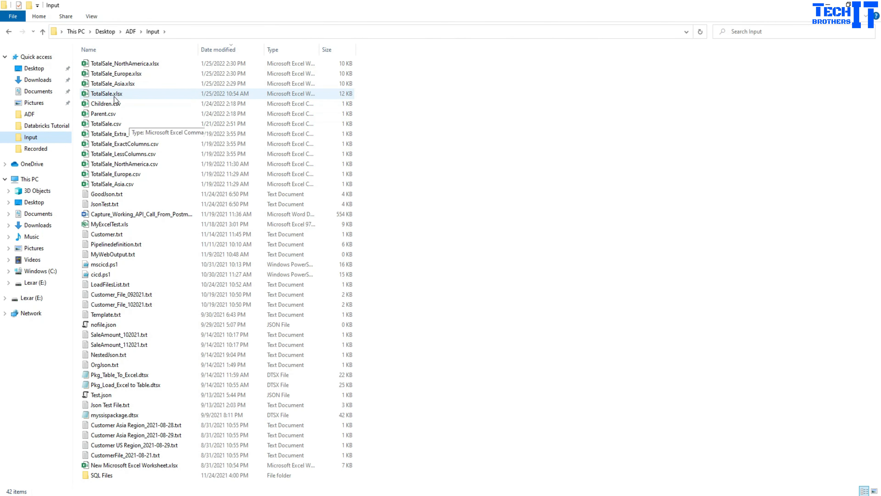
pyautogui.click(111, 129)
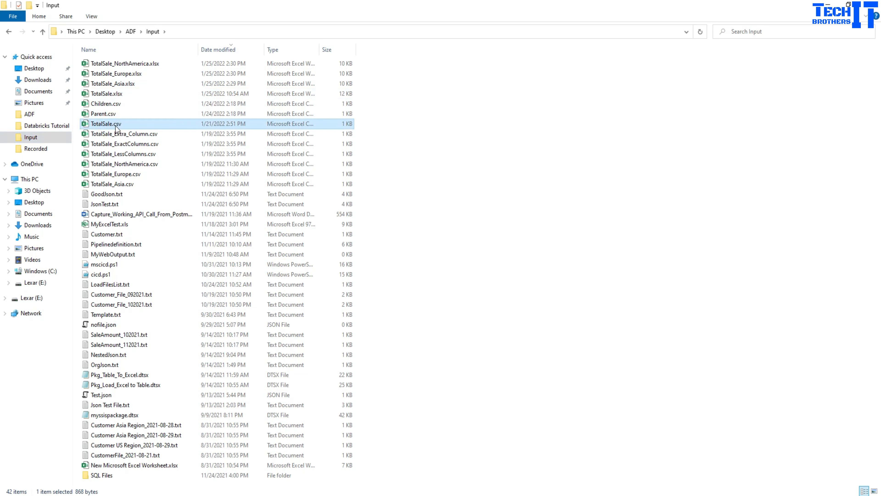
pyautogui.rightClick(112, 126)
pyautogui.click(133, 155)
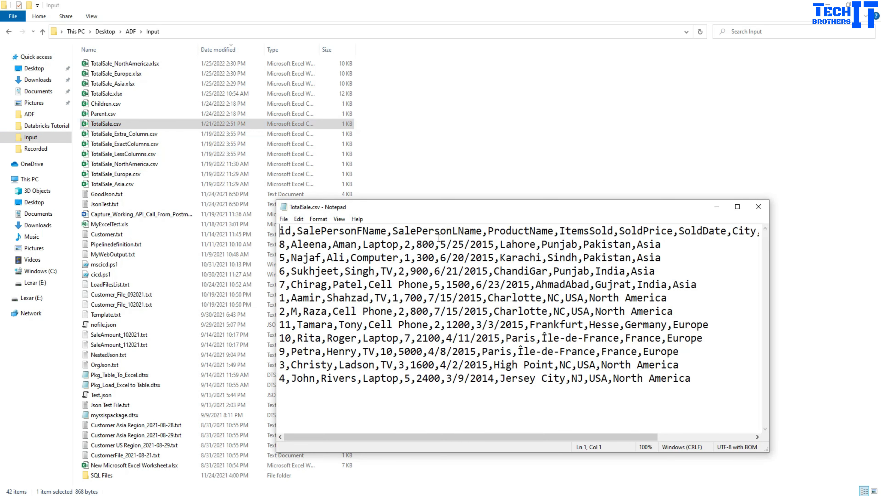
pyautogui.moveTo(408, 213); pyautogui.dragTo(276, 117)
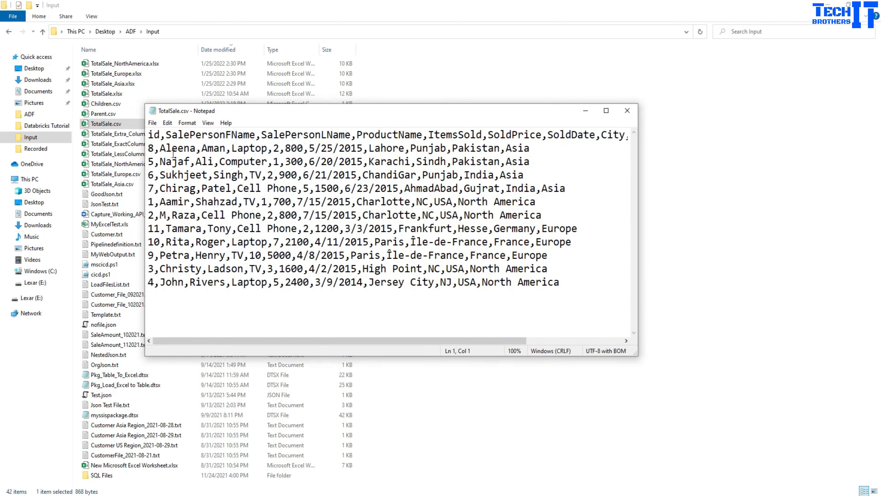
pyautogui.click(184, 134)
pyautogui.click(627, 111)
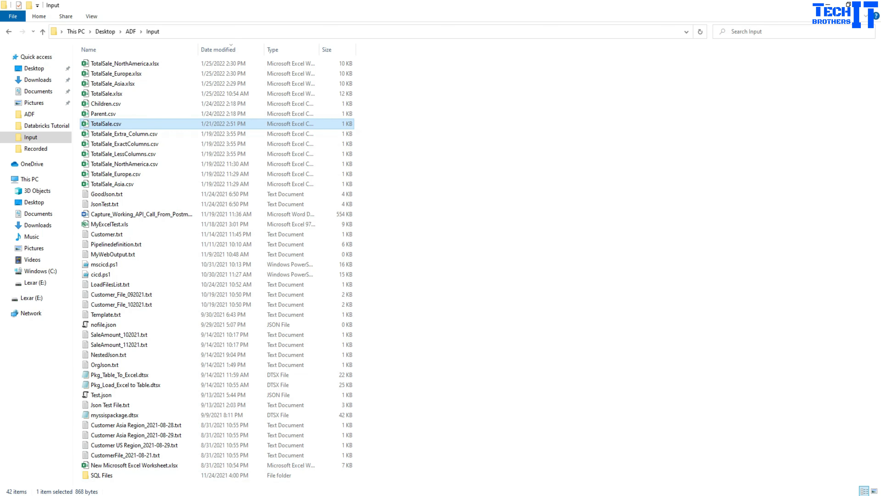
# Step: Switch to SQL Server Management Studio and review the Azure server's databases, collapsing TechbrothersITDB and selecting SSISDB
pyautogui.click(333, 495)
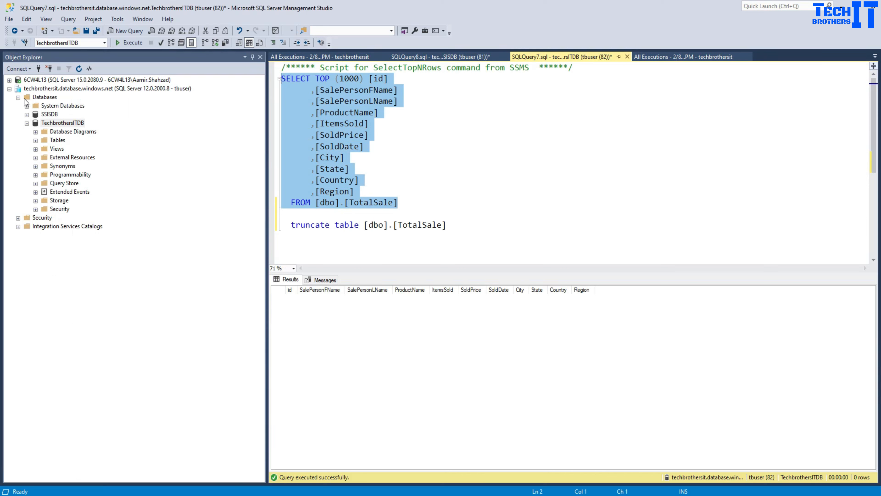
pyautogui.click(50, 90)
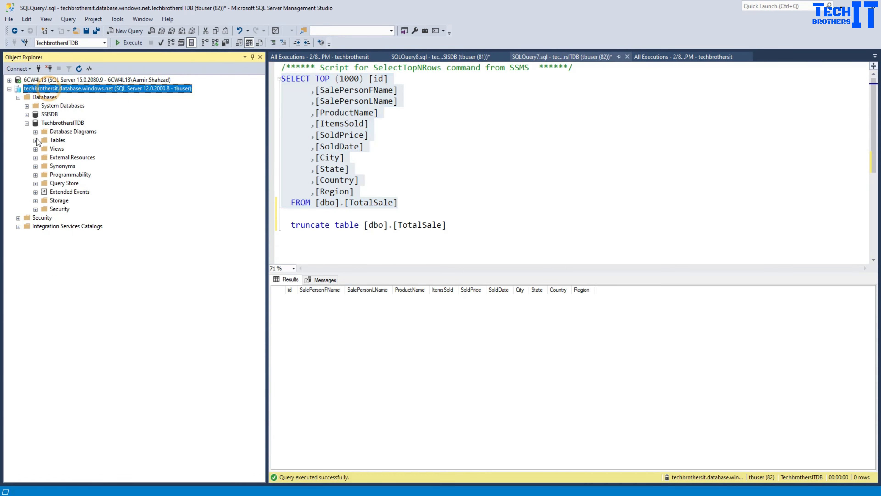
pyautogui.click(27, 123)
pyautogui.click(43, 116)
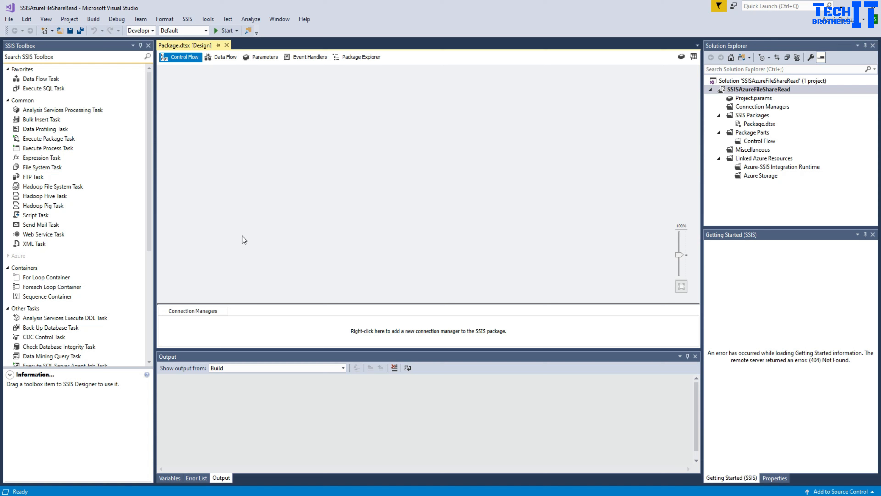
# Step: Add a Data Flow Task to the control flow of Package.dtsx
pyautogui.click(50, 79)
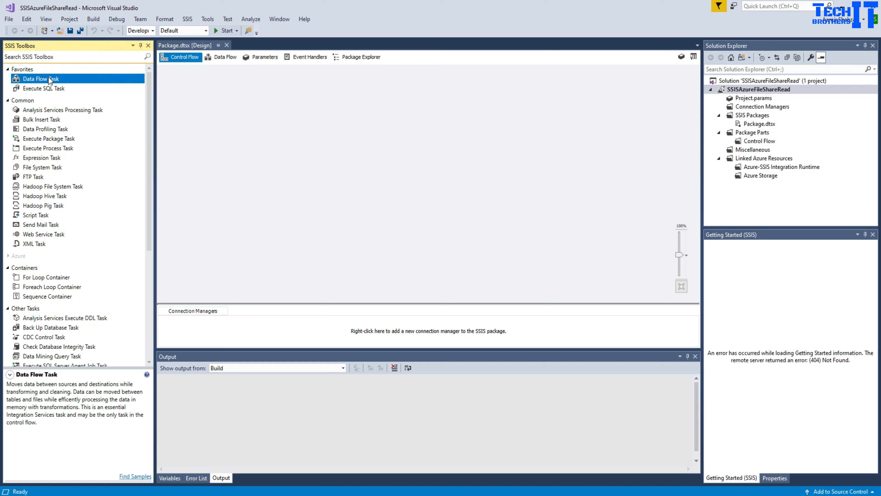
pyautogui.moveTo(53, 80); pyautogui.dragTo(254, 122)
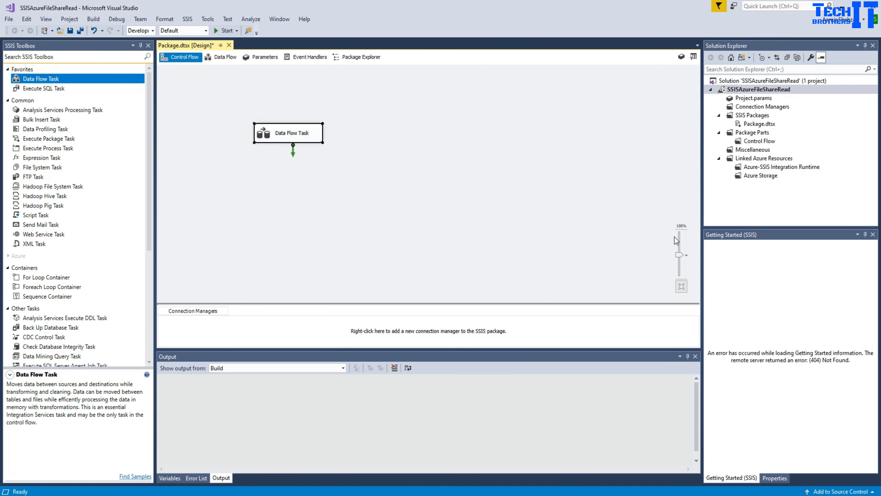
pyautogui.click(679, 246)
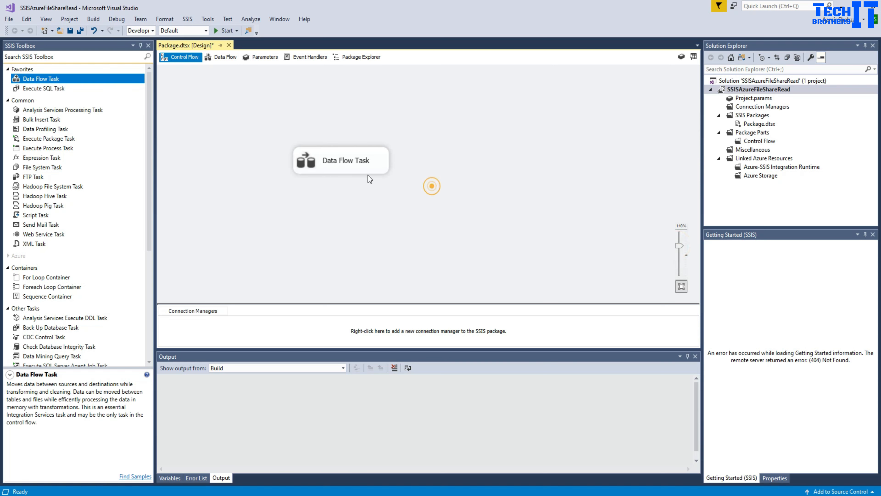
# Step: Open the Data Flow Task and add a Flat File Source to its data flow
pyautogui.doubleClick(345, 159)
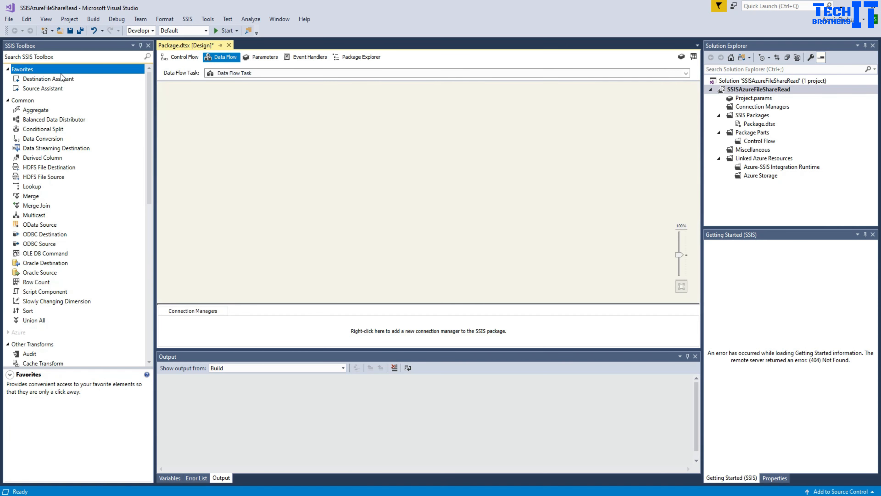
pyautogui.click(65, 56)
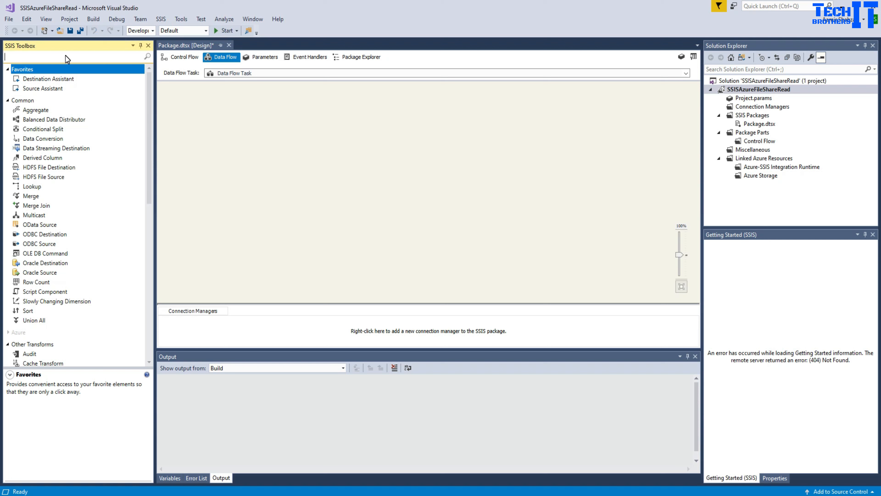
pyautogui.write('fl')
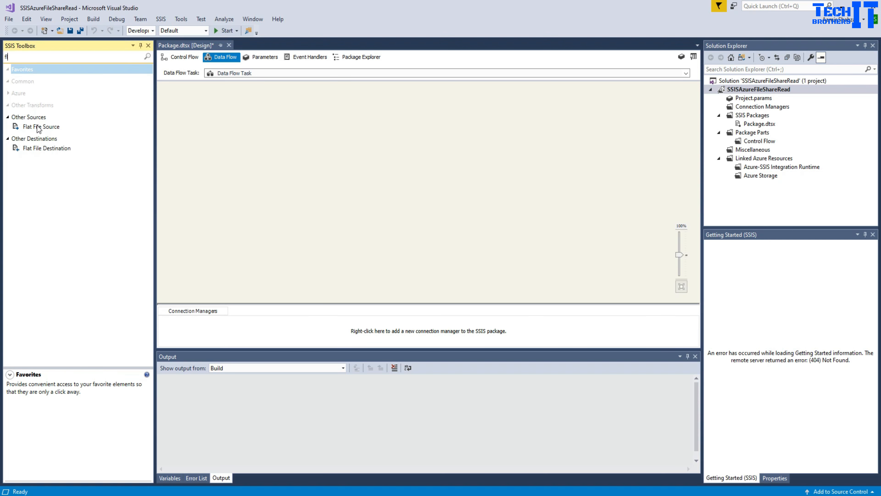
pyautogui.moveTo(37, 127); pyautogui.dragTo(258, 137)
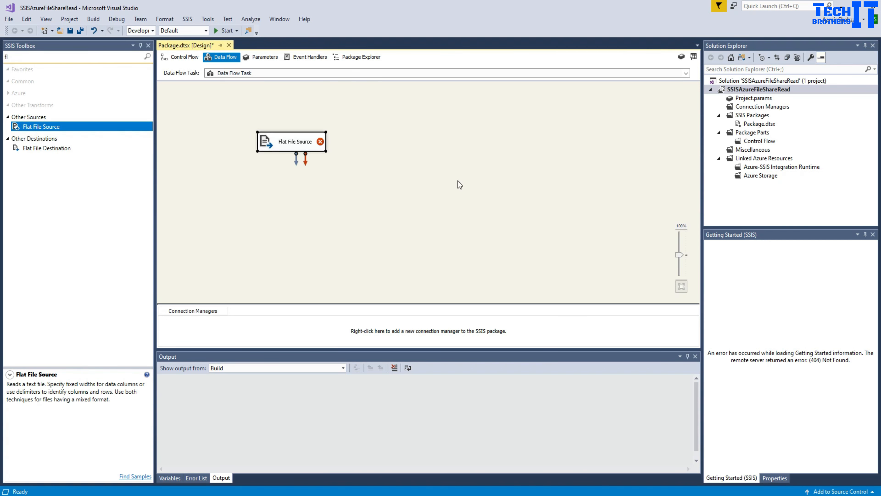
# Step: Create a new flat file connection manager for the Flat File Source and name it FFLConnection
pyautogui.click(681, 247)
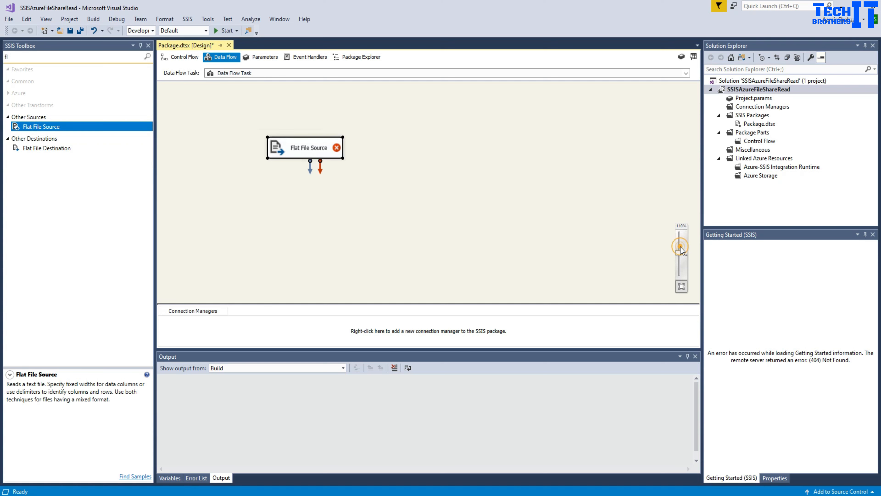
pyautogui.doubleClick(337, 151)
pyautogui.click(557, 170)
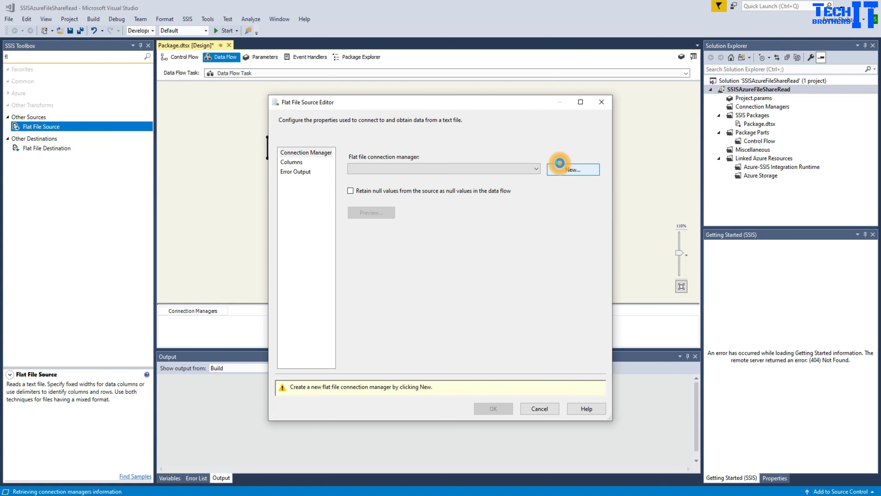
pyautogui.click(504, 151)
pyautogui.moveTo(503, 152); pyautogui.dragTo(415, 145)
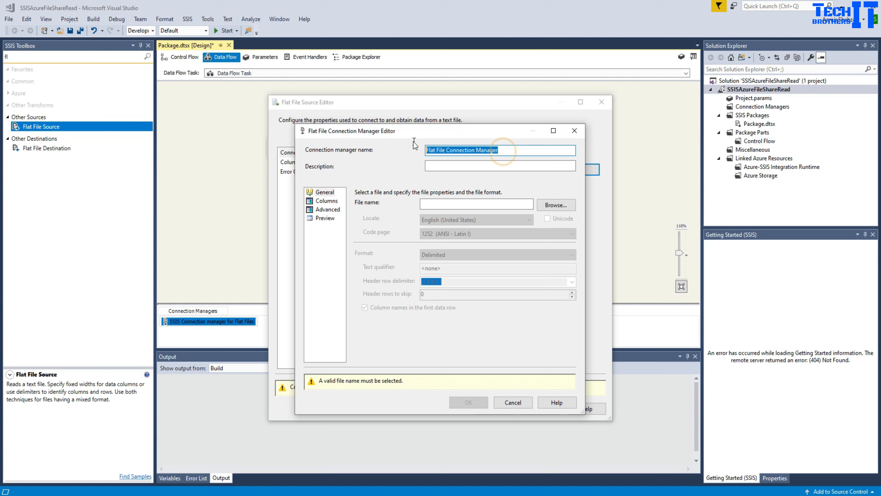
pyautogui.write('FFLConnection')
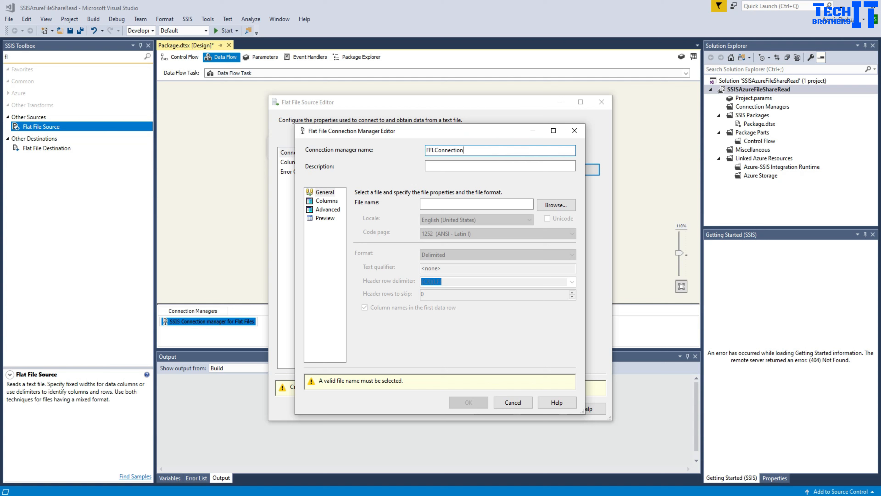
# Step: Select TotalSale.csv from the Input folder as the file for FFLConnection, filtering the file list to CSV files
pyautogui.click(556, 205)
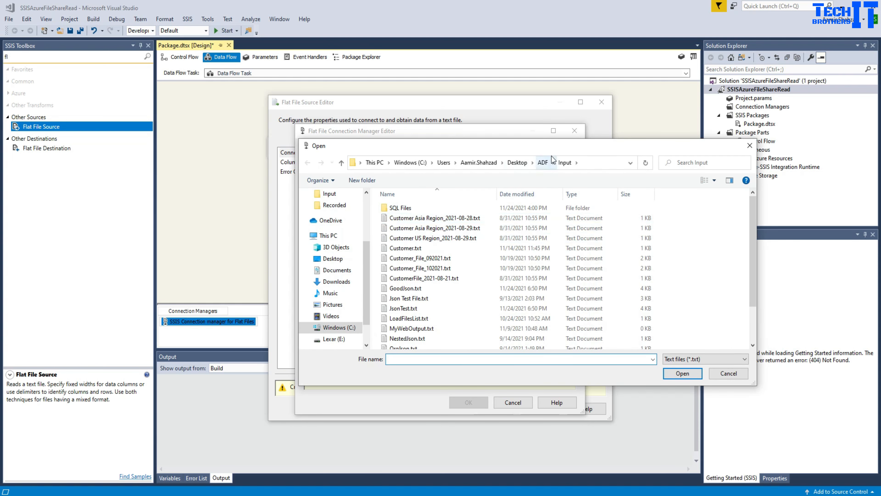
pyautogui.click(690, 359)
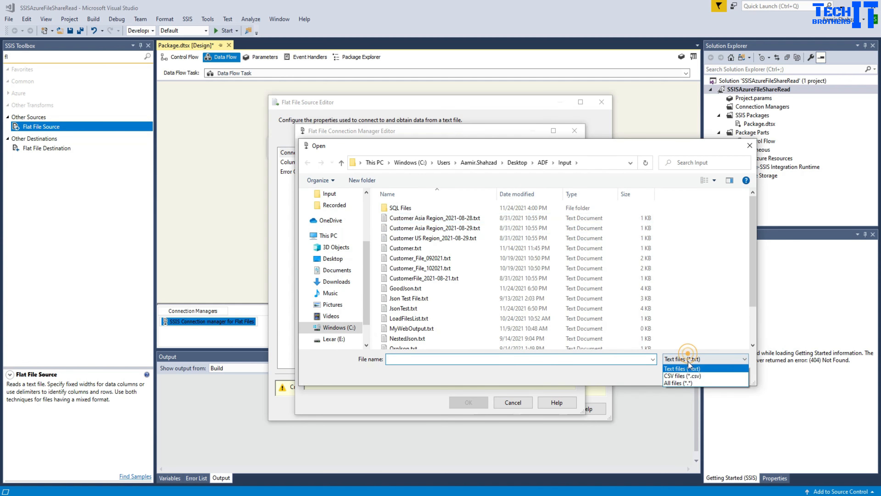
pyautogui.click(689, 377)
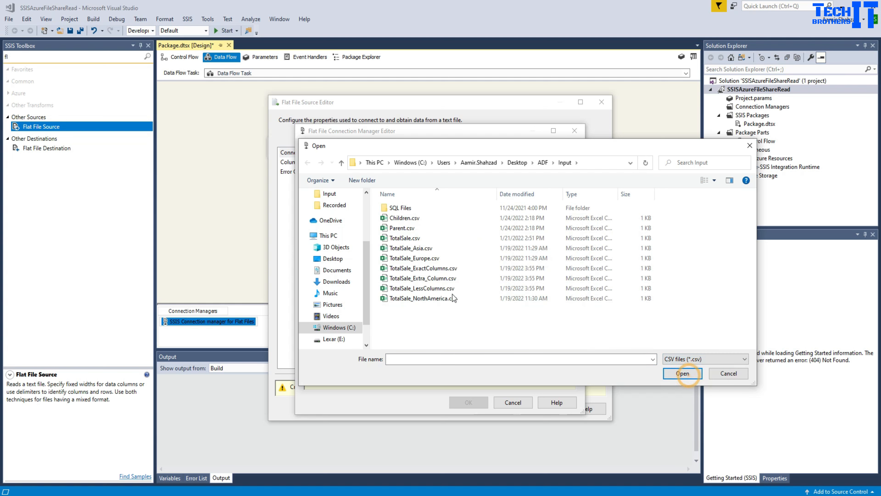
pyautogui.click(405, 240)
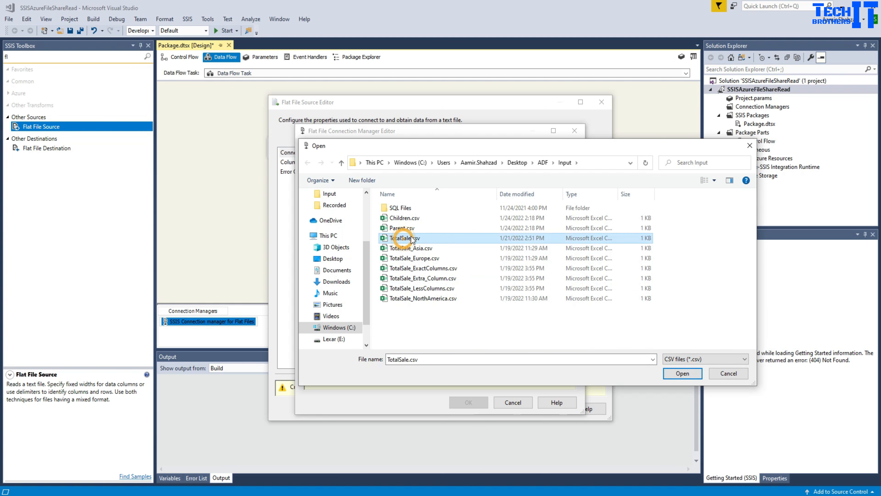
pyautogui.click(677, 375)
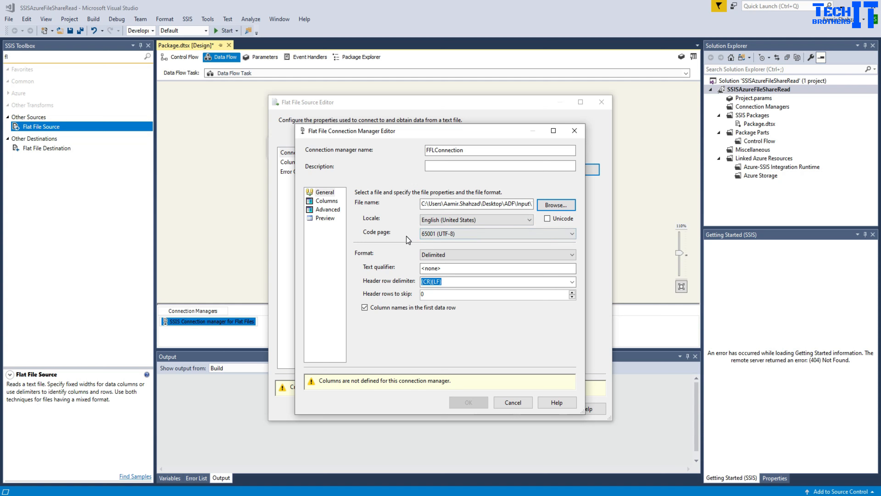
# Step: Set the code page of FFLConnection to 1252 (ANSI - Latin I)
pyautogui.click(437, 237)
pyautogui.scroll(5, 469, 305)
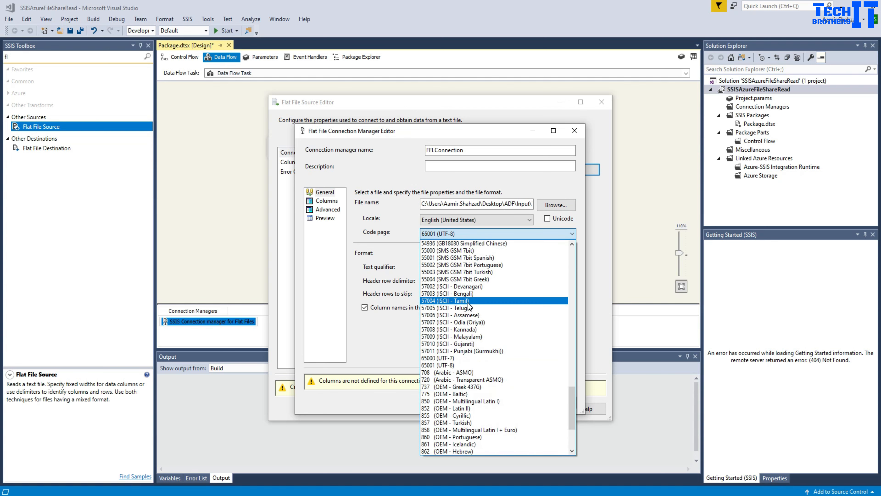
pyautogui.scroll(12, 469, 306)
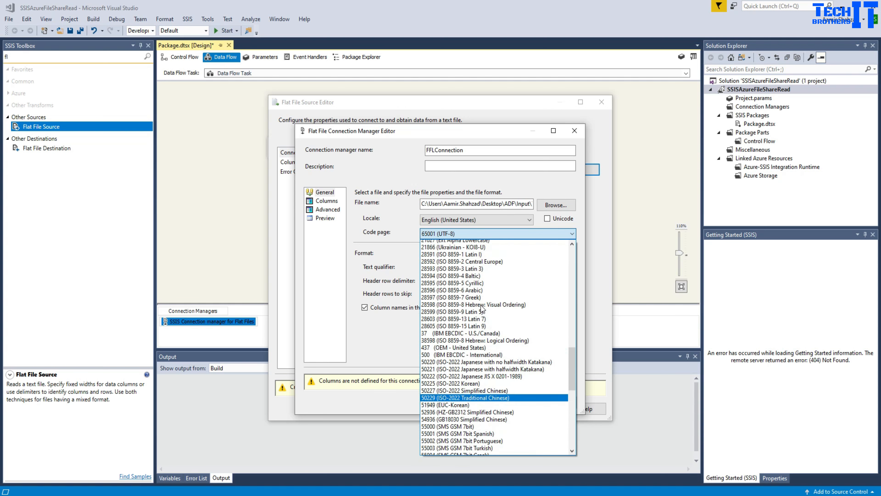
pyautogui.scroll(4, 481, 305)
pyautogui.click(574, 309)
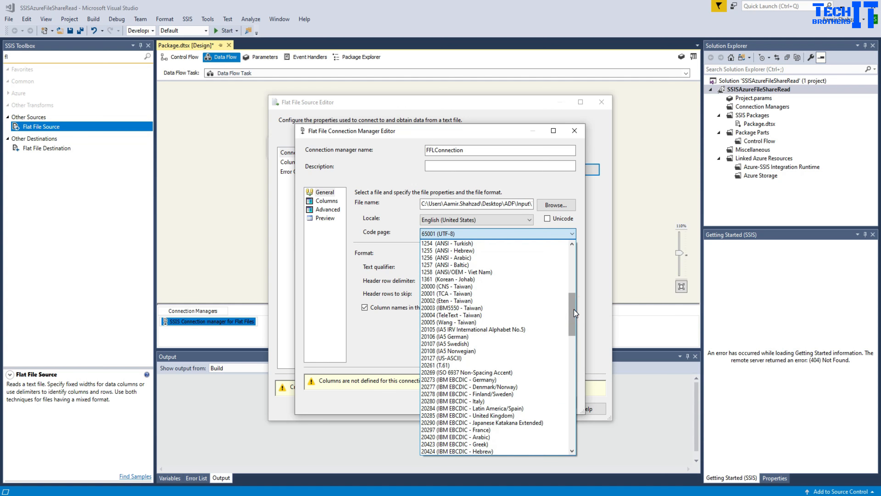
pyautogui.moveTo(573, 315); pyautogui.dragTo(575, 309)
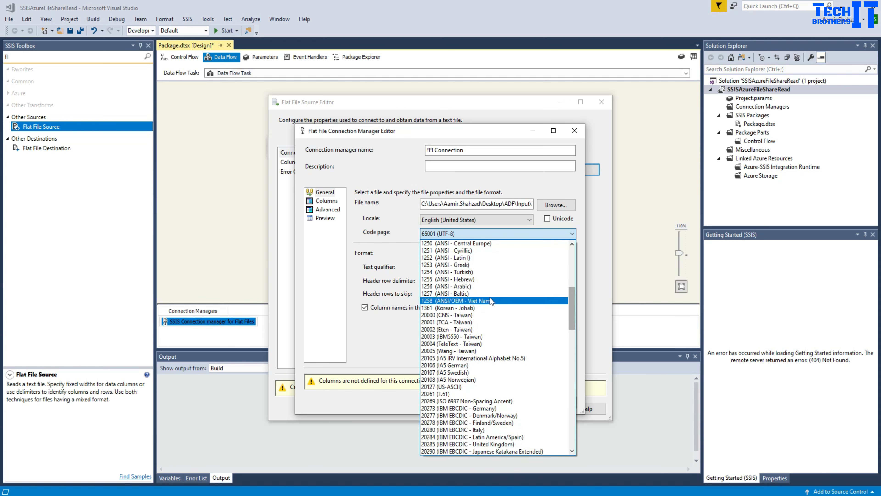
pyautogui.click(457, 258)
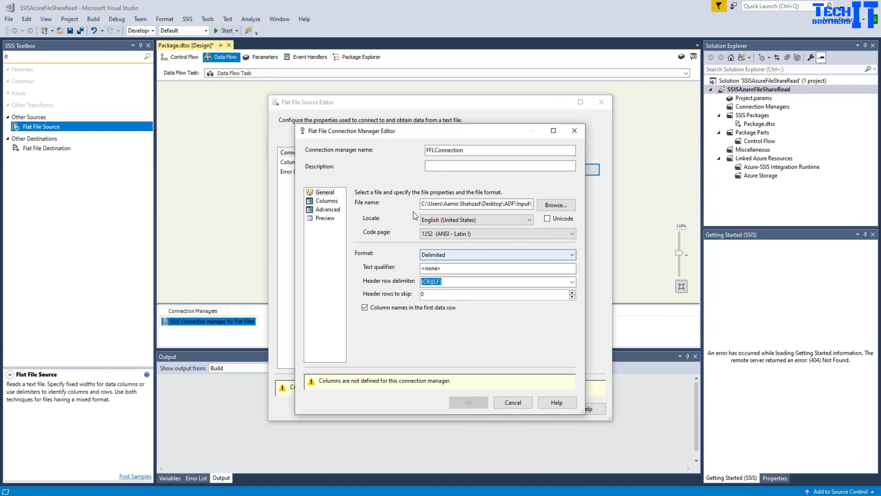
# Step: Review the column preview and advanced column properties of FFLConnection, and confirm the connection manager and the Flat File Source
pyautogui.click(319, 202)
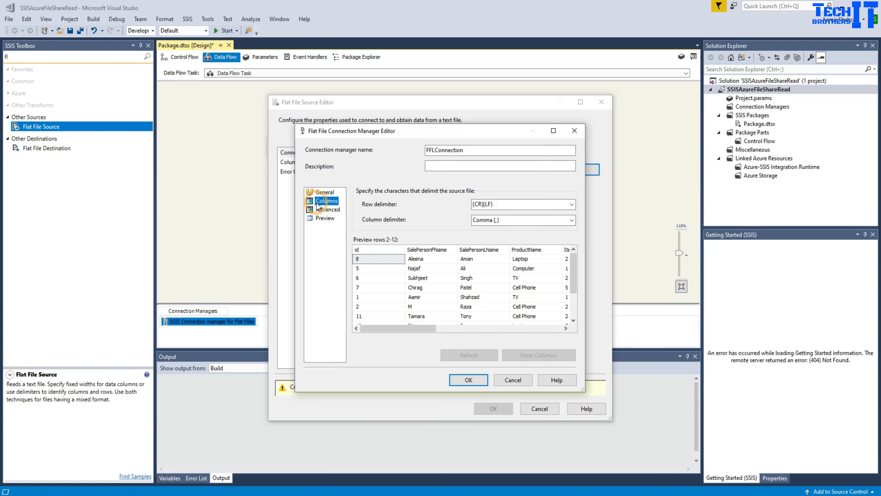
pyautogui.moveTo(384, 328); pyautogui.dragTo(512, 330)
pyautogui.click(328, 210)
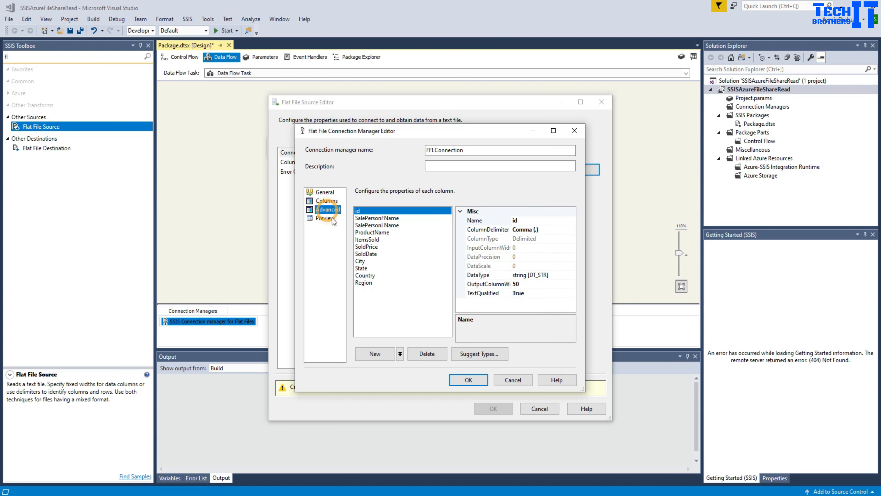
pyautogui.click(467, 379)
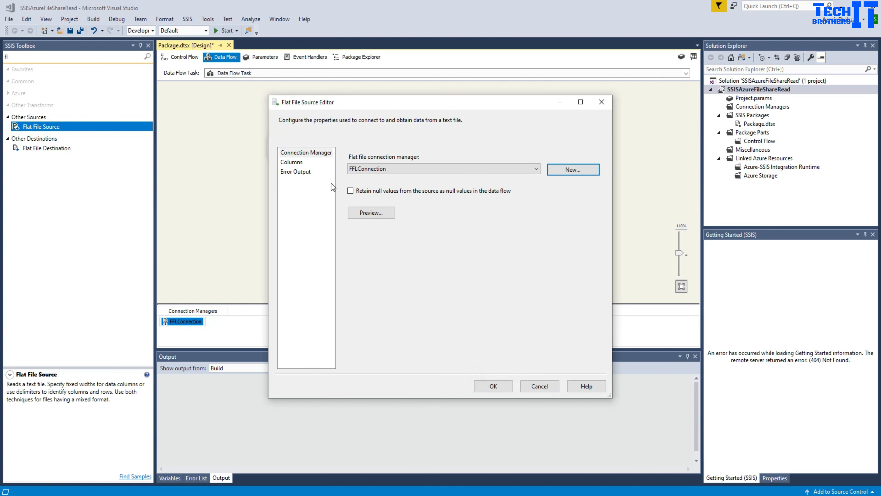
pyautogui.click(298, 162)
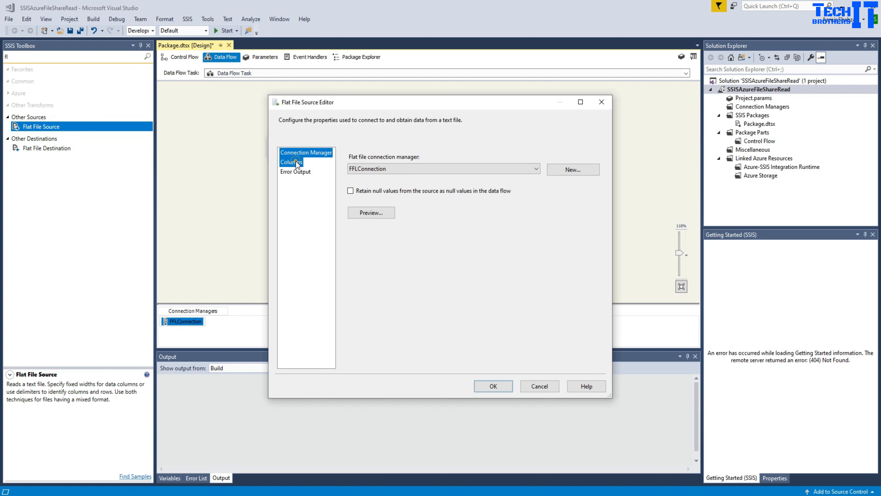
pyautogui.click(511, 385)
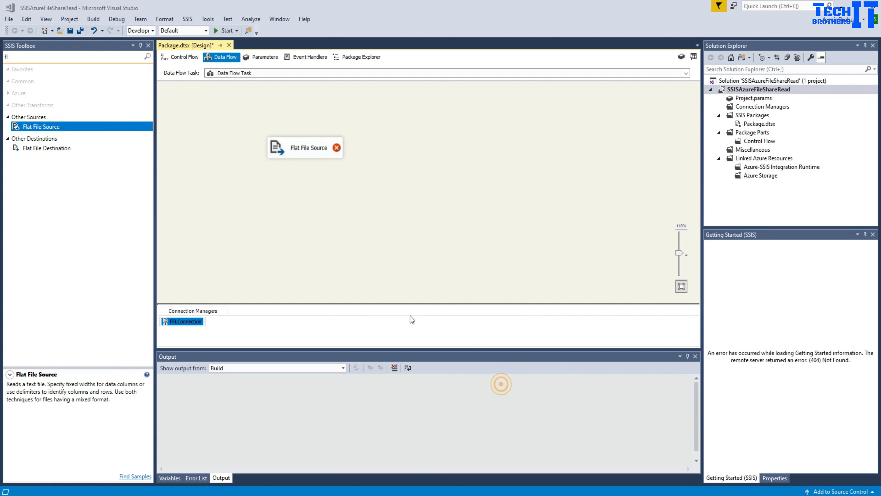
# Step: Rename the Flat File Source to FFL_Totalsale and widen its box on the data flow canvas
pyautogui.click(316, 151)
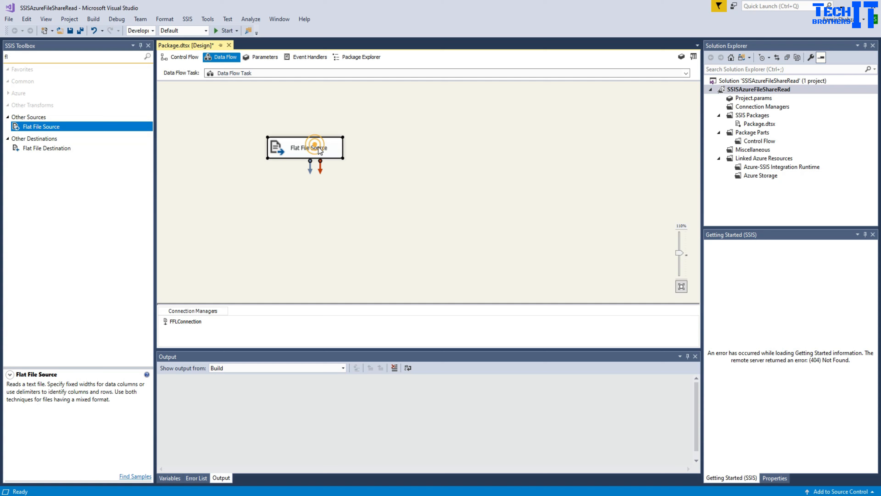
pyautogui.click(317, 151)
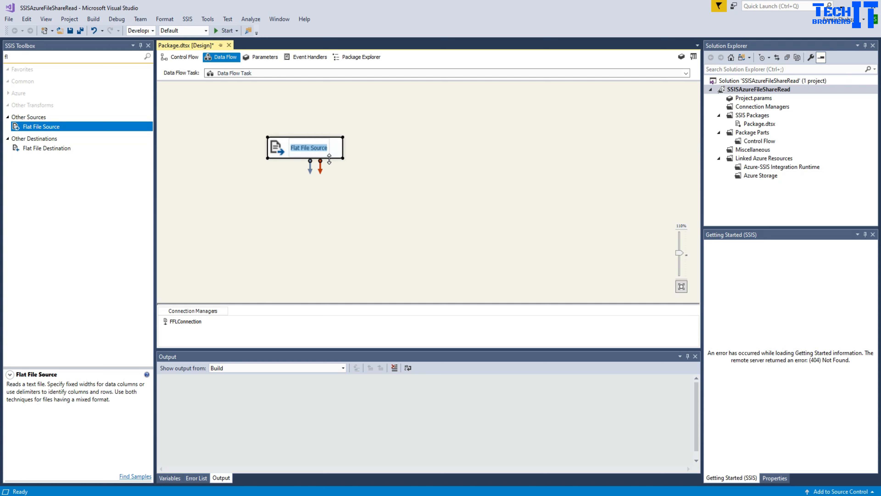
pyautogui.write('FFL_Total')
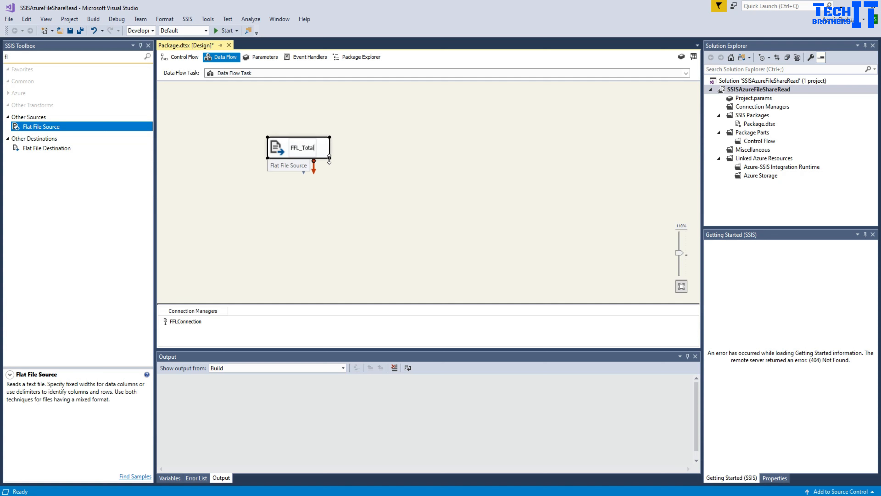
pyautogui.write('sale')
pyautogui.click(362, 167)
pyautogui.click(317, 156)
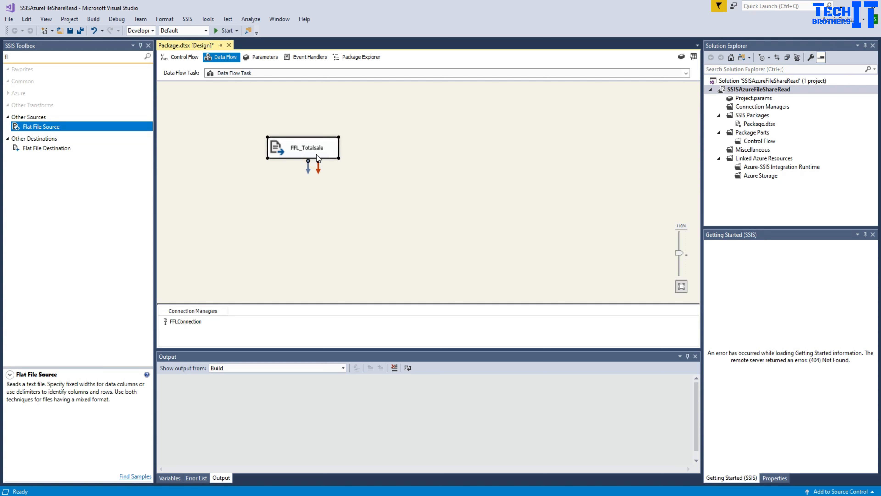
pyautogui.moveTo(338, 160); pyautogui.dragTo(360, 160)
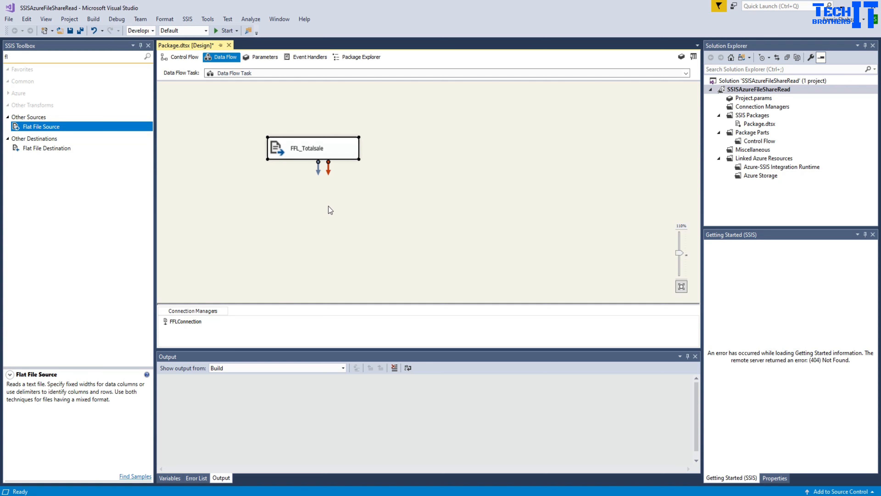
pyautogui.click(299, 201)
# Step: Add an OLE DB Destination below FFL_Totalsale and connect the source's regular output to it
pyautogui.click(35, 56)
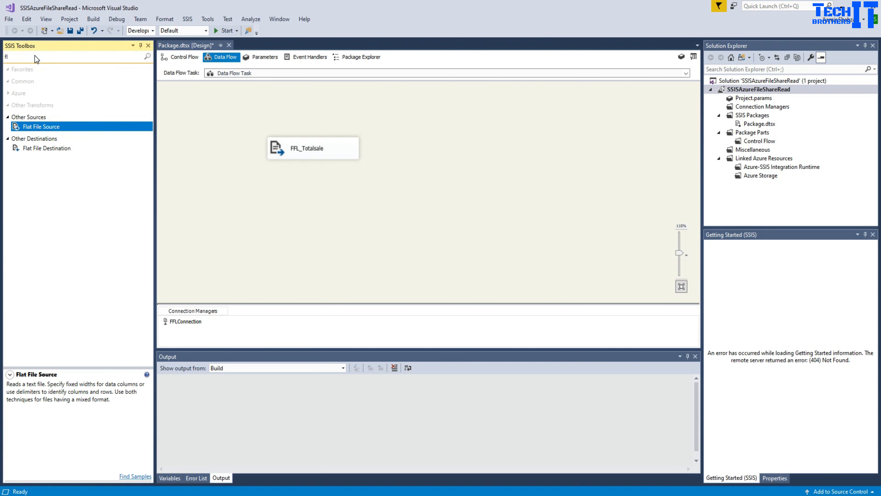
pyautogui.press('BackSpace')
pyautogui.press('BackSpace')
pyautogui.write('le')
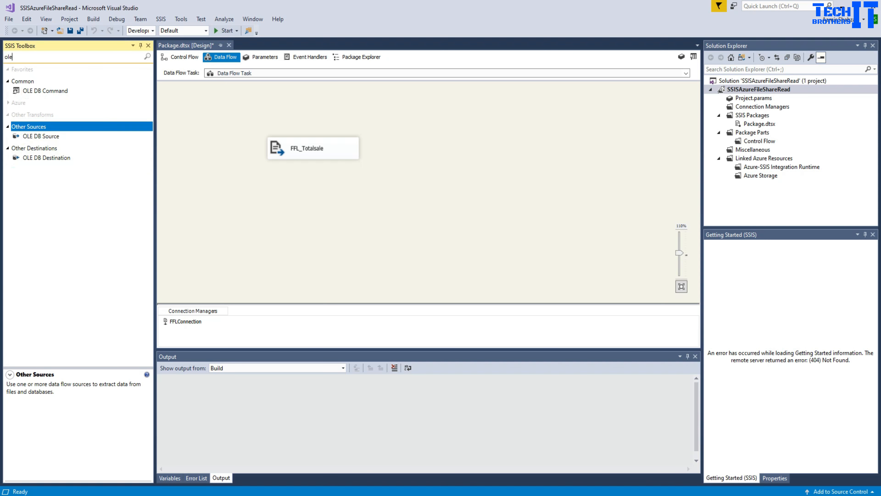
pyautogui.moveTo(44, 157); pyautogui.dragTo(270, 182)
pyautogui.click(318, 153)
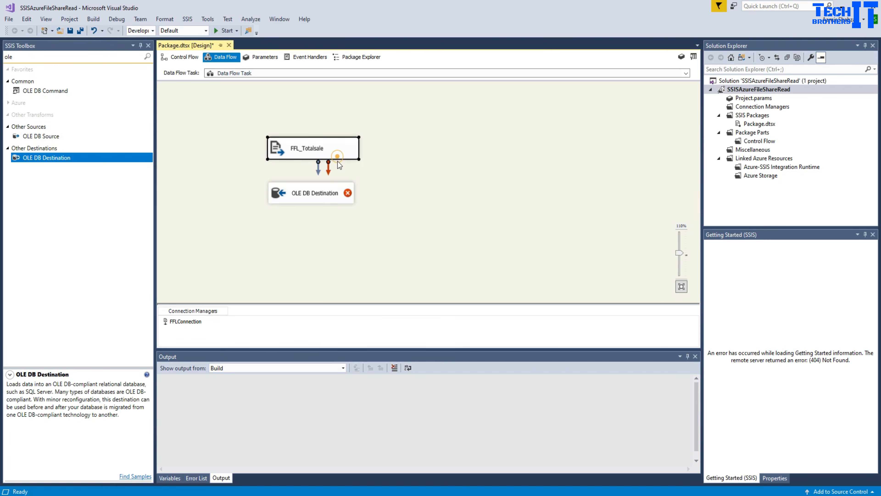
pyautogui.moveTo(320, 169); pyautogui.dragTo(339, 201)
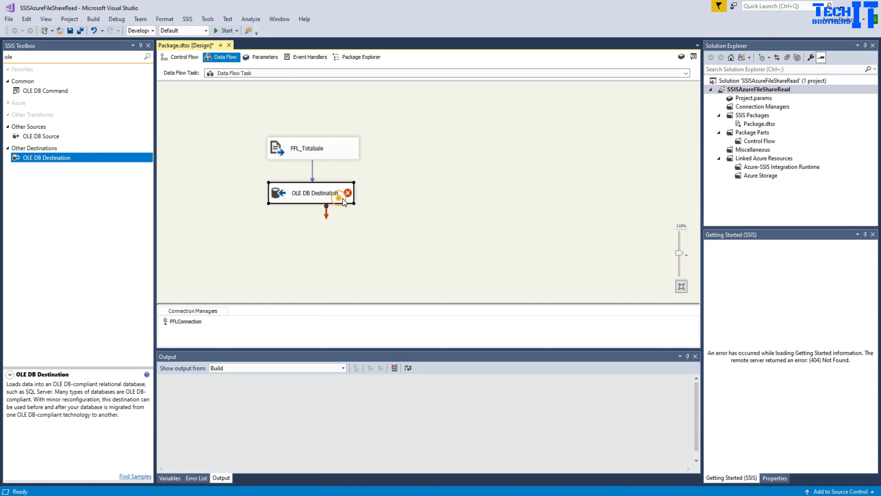
# Step: Delete the saved techbrothersit.database.windows.net data connection from the OLE DB Destination's connection setup and accept the 6CW4L13.TechbrothersIT connection
pyautogui.doubleClick(347, 198)
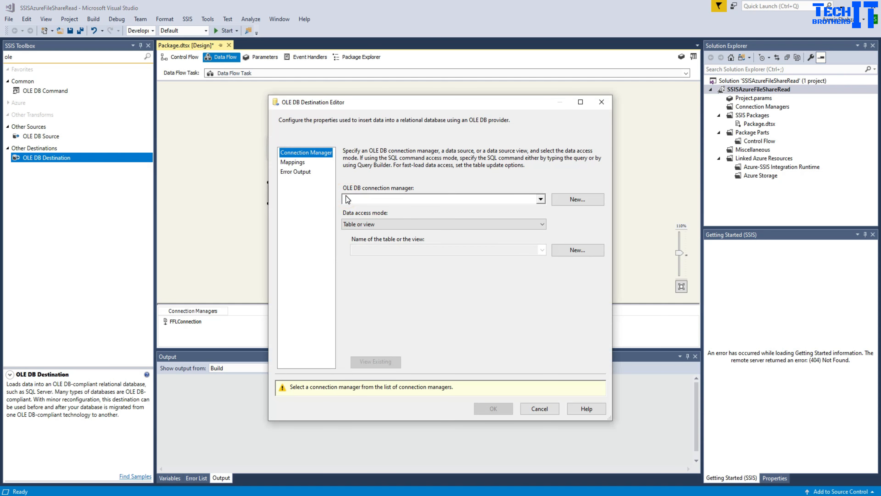
pyautogui.click(576, 198)
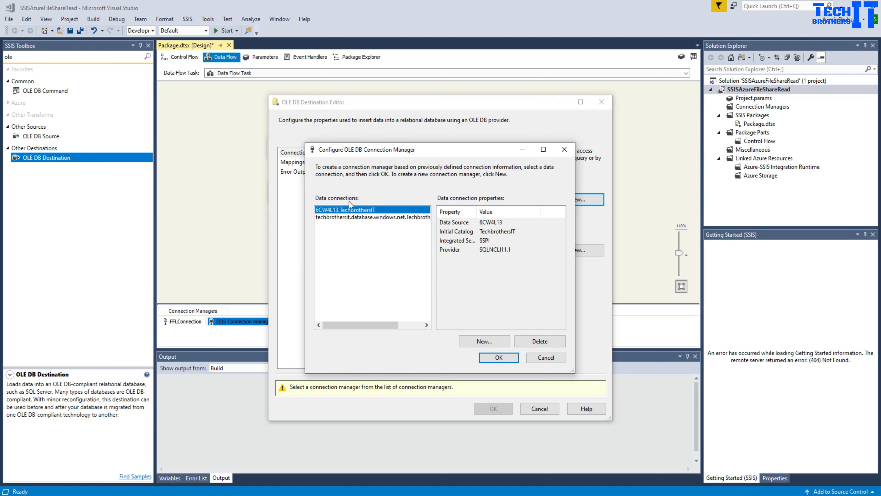
pyautogui.click(358, 218)
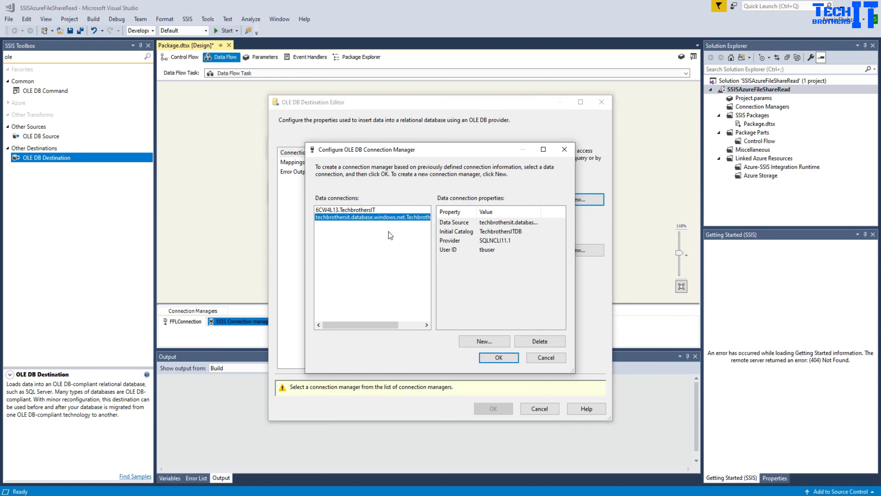
pyautogui.click(540, 340)
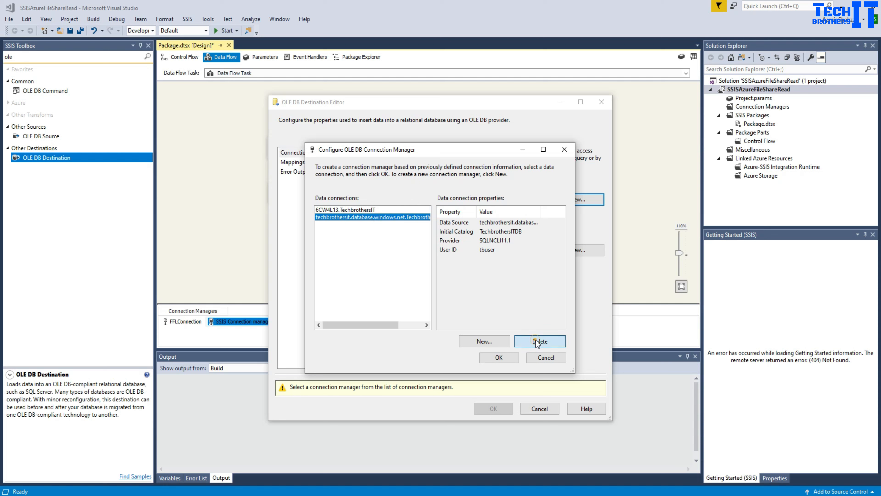
pyautogui.click(499, 358)
# Step: Start defining a new OLE DB data connection for the destination, ready for the server name
pyautogui.click(575, 199)
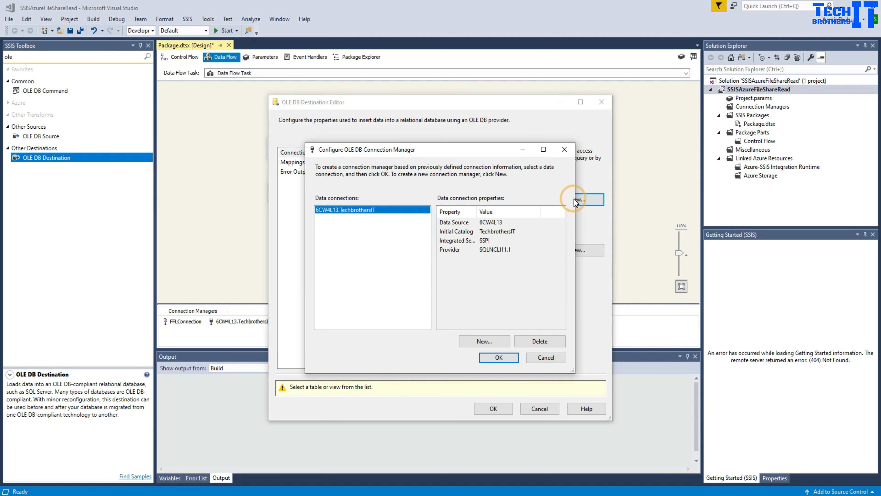
pyautogui.click(485, 344)
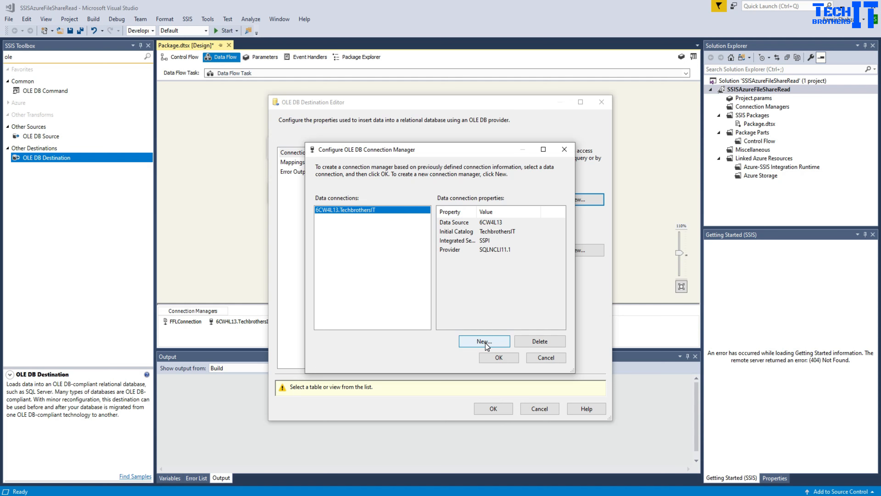
pyautogui.click(359, 162)
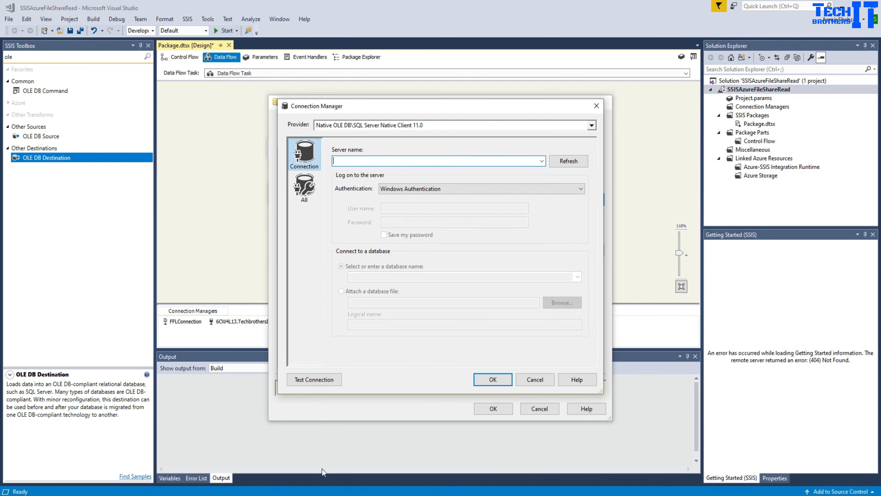
# Step: Switch to the Azure portal and copy the server name of the TechbrothersITDB database on the techbrothersit SQL server
pyautogui.hotkey('alt', 'Tab')
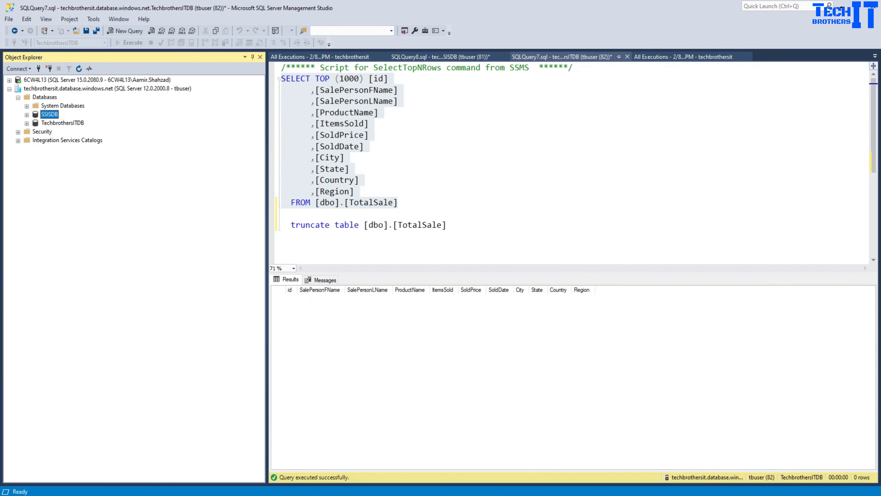
pyautogui.hotkey('alt', 'Tab')
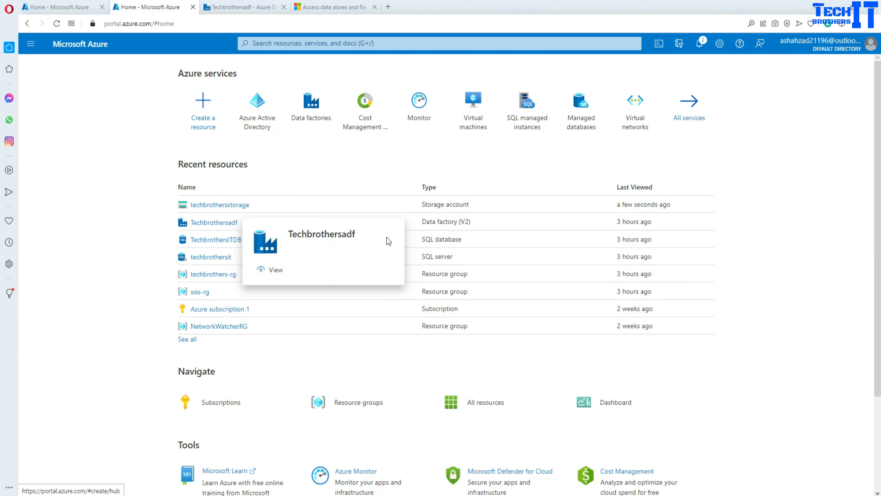
pyautogui.click(211, 257)
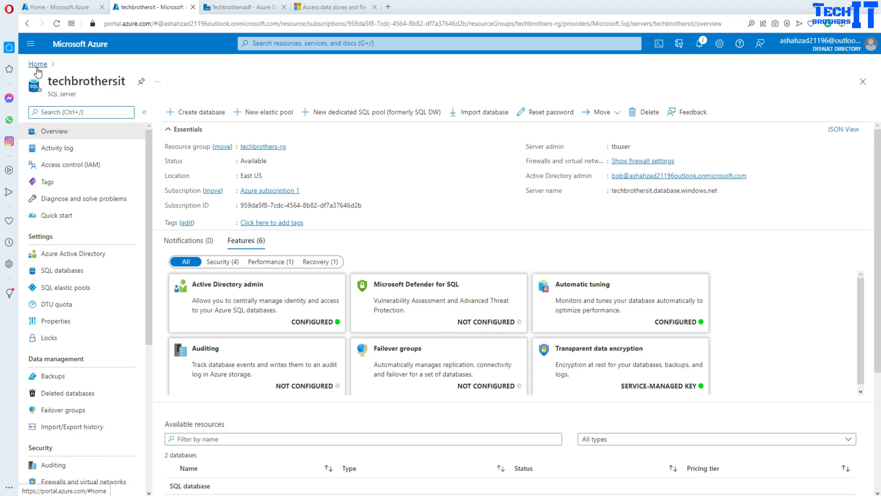
pyautogui.click(61, 270)
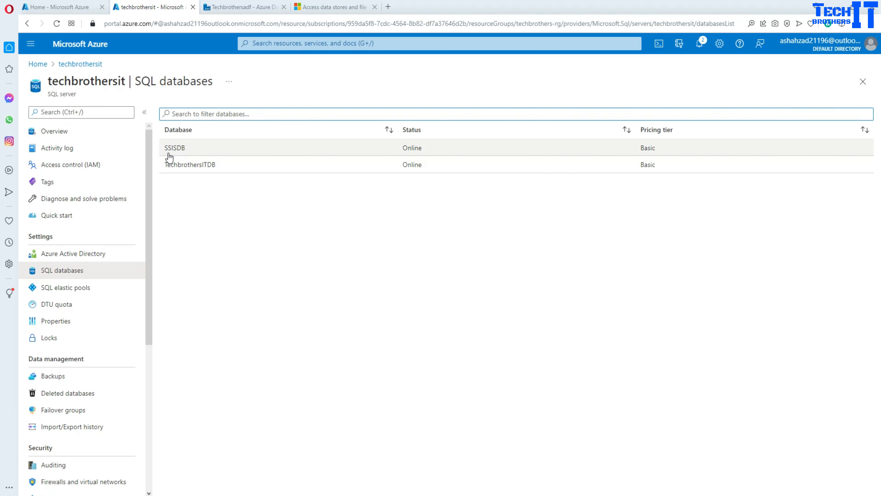
pyautogui.click(178, 165)
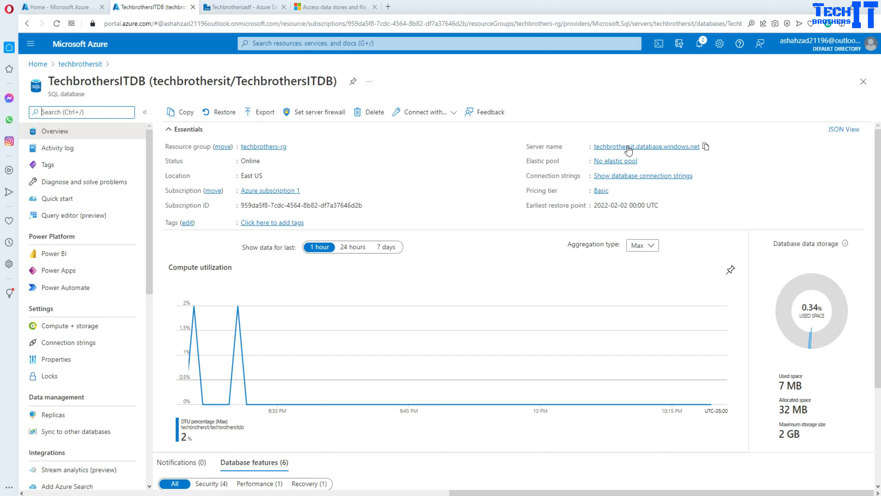
pyautogui.click(707, 146)
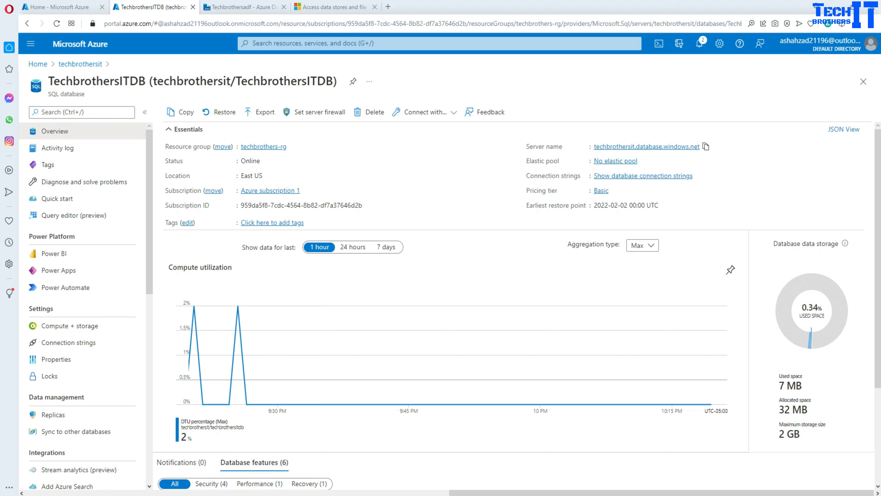
# Step: Return to Visual Studio and set the new connection's server name to techbrothersit.database.windows.net
pyautogui.hotkey('alt', 'Tab')
pyautogui.click(398, 162)
pyautogui.hotkey('ctrl', 'v')
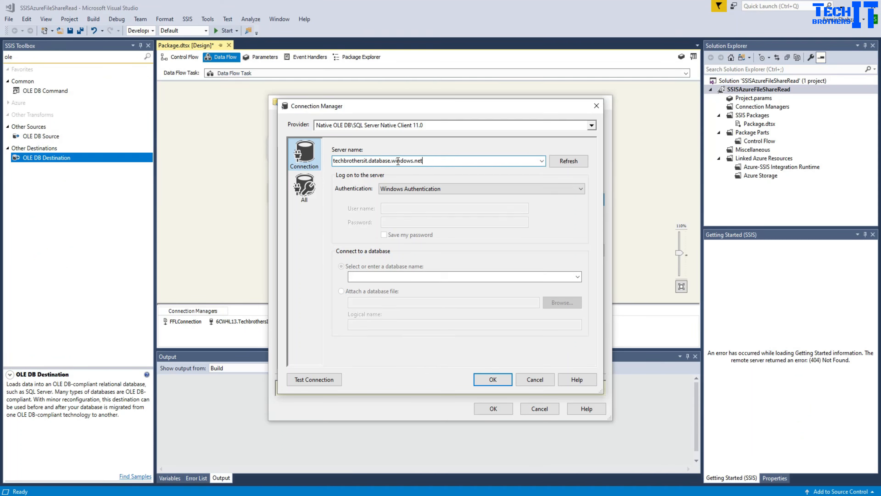
# Step: Set the connection to SQL Server Authentication with the user name tbuser and enter the account password
pyautogui.click(391, 189)
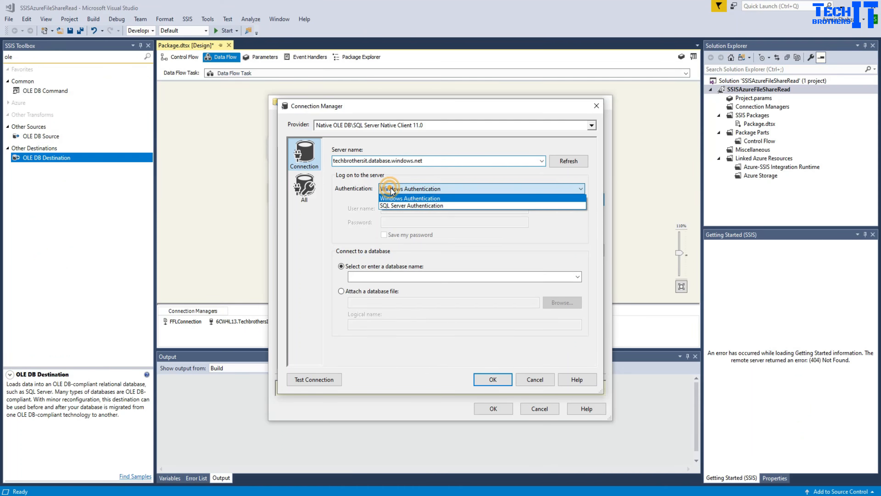
pyautogui.click(393, 206)
pyautogui.click(394, 208)
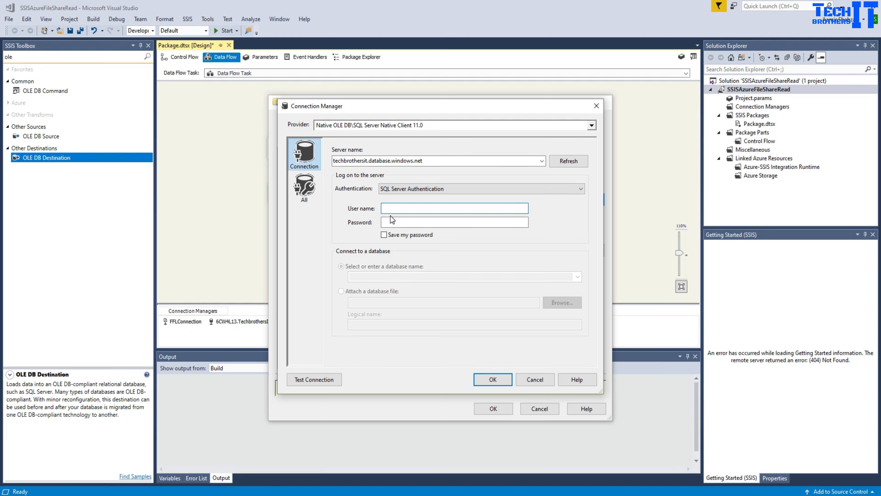
pyautogui.write('tbuser')
pyautogui.press('Tab')
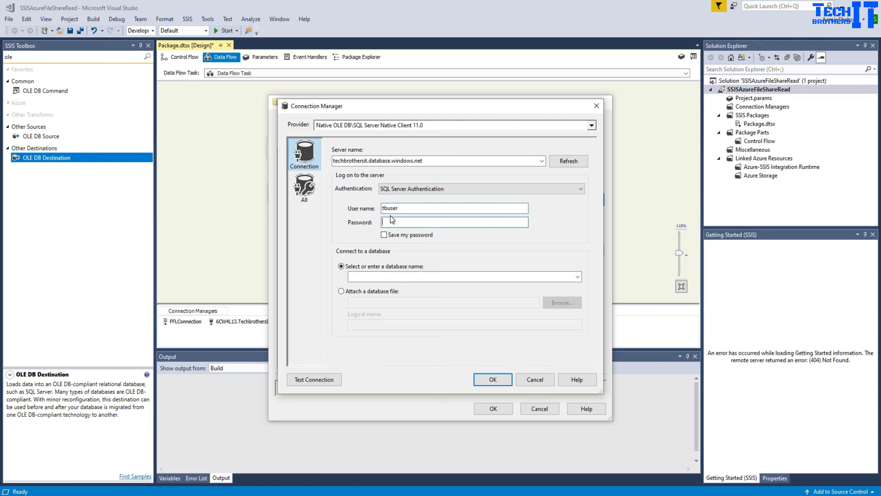
pyautogui.write('*********')
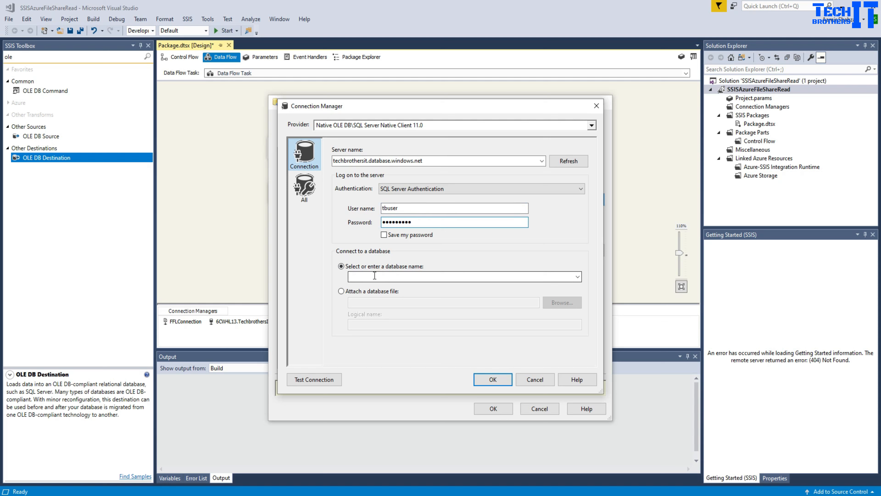
# Step: Choose TechbrothersITDB as the connection's database, test the connection and accept it for the OLE DB Destination
pyautogui.click(578, 277)
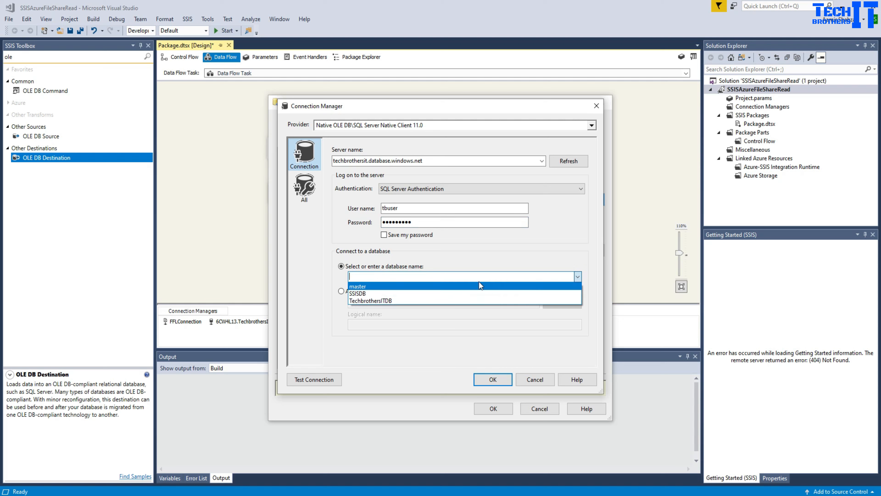
pyautogui.click(392, 301)
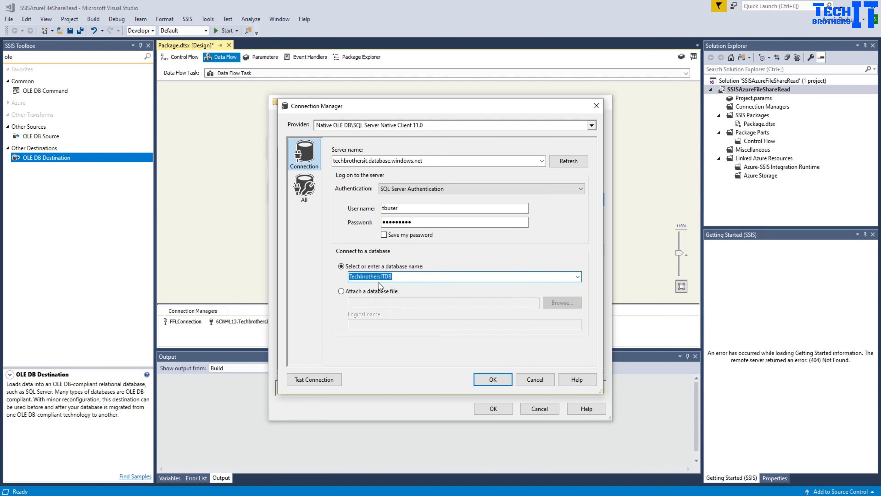
pyautogui.click(314, 379)
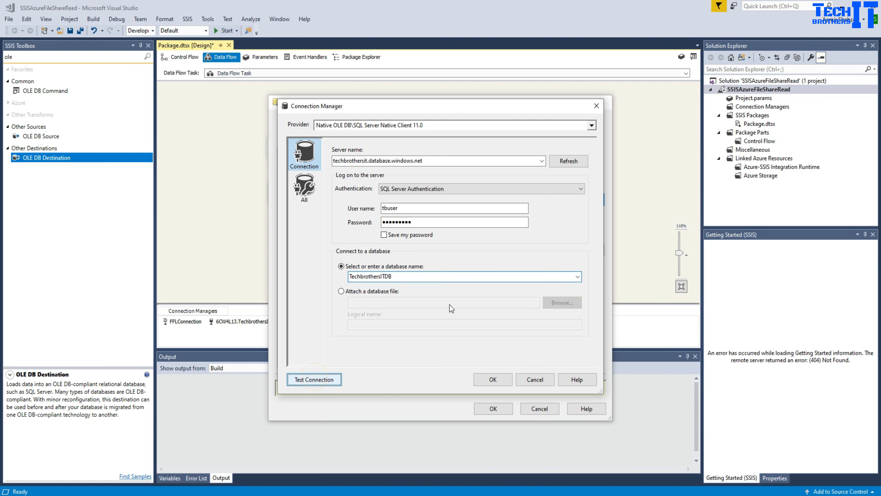
pyautogui.click(573, 265)
pyautogui.click(493, 379)
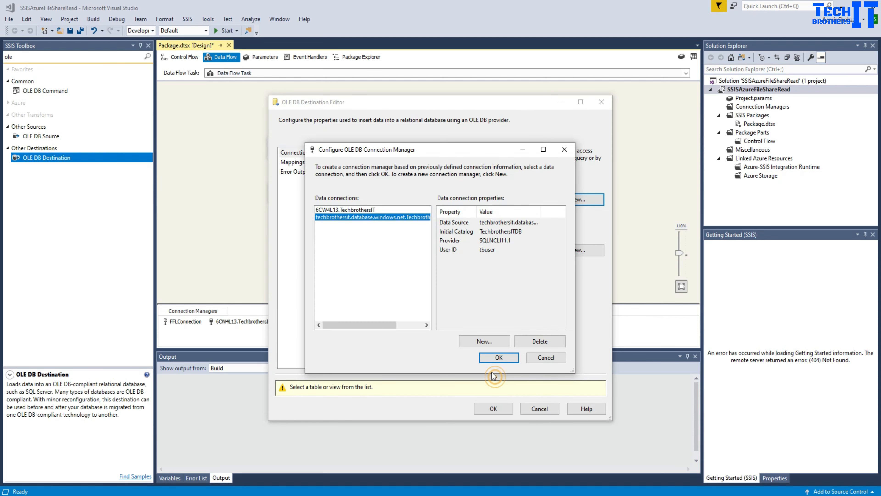
pyautogui.click(488, 357)
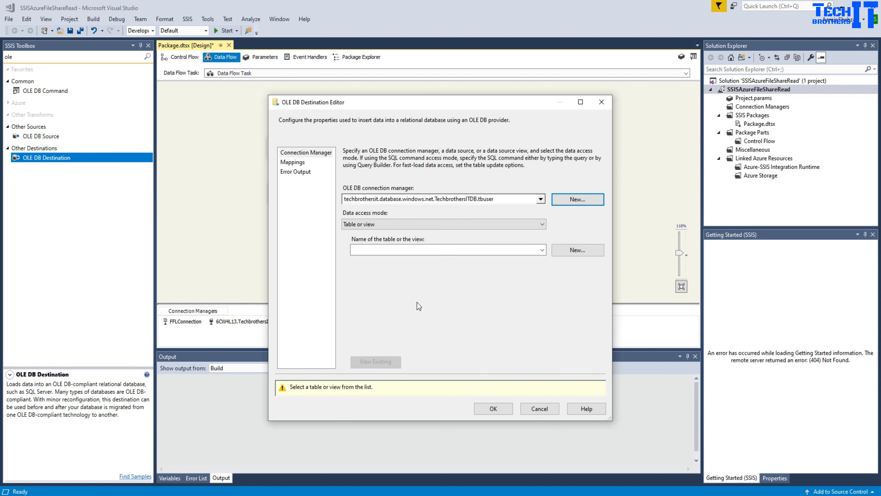
# Step: Set the destination table to [dbo].[TotalSale], review the column mappings and accept the OLE DB Destination settings
pyautogui.click(408, 253)
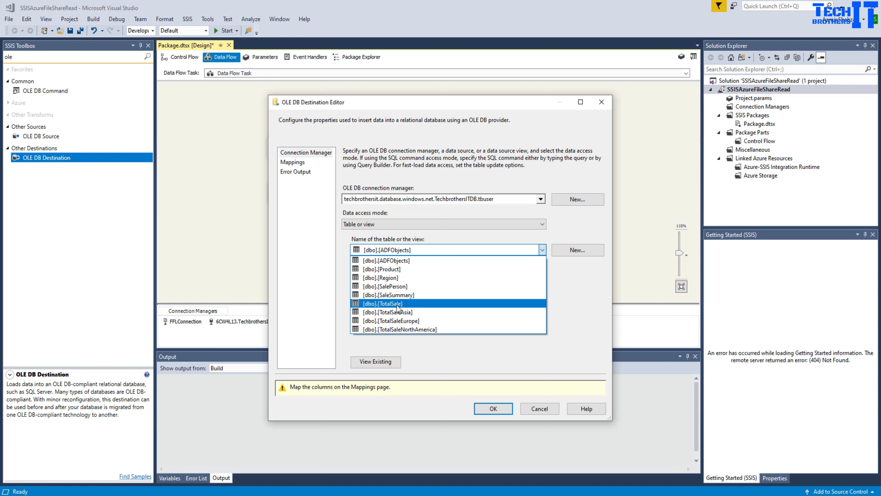
pyautogui.click(391, 304)
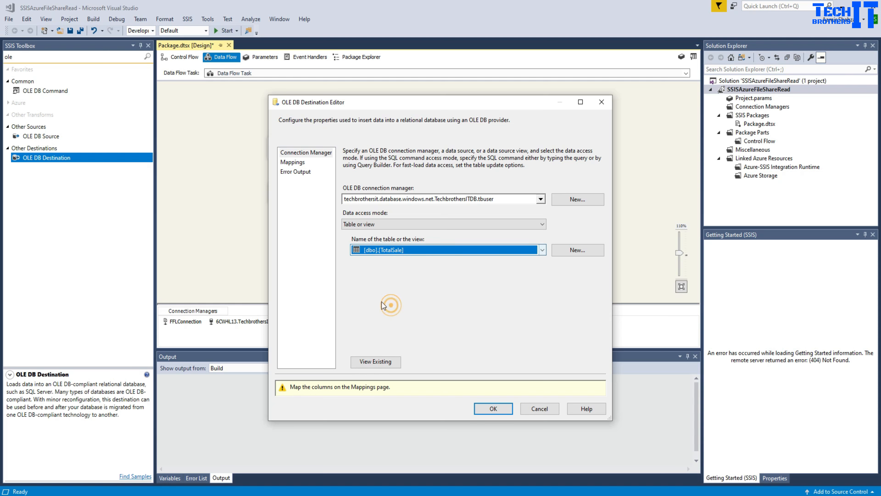
pyautogui.click(299, 164)
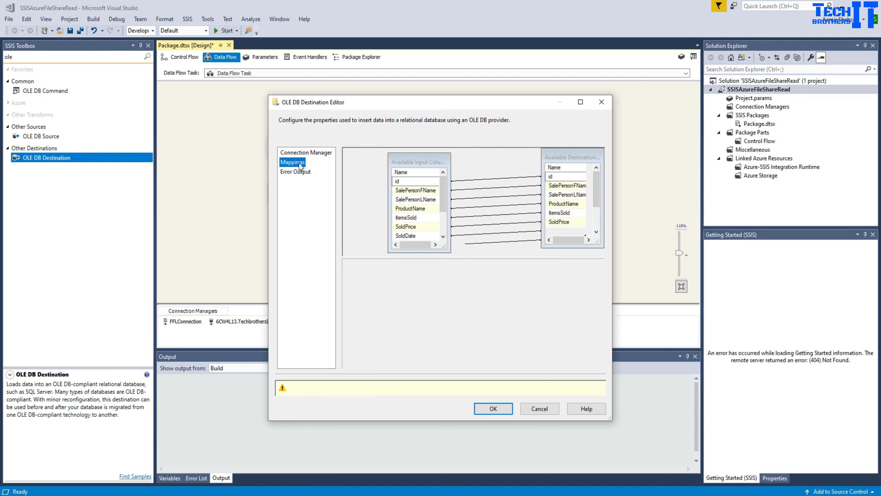
pyautogui.scroll(-1, 500, 332)
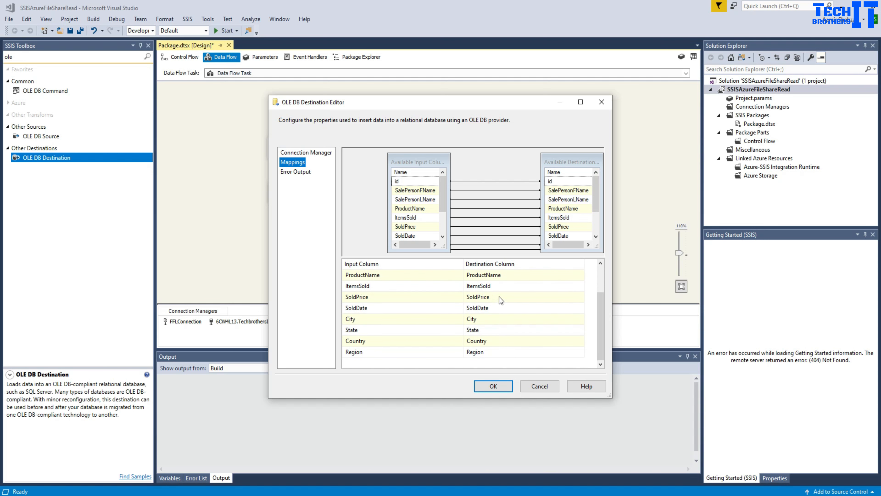
pyautogui.scroll(1, 501, 298)
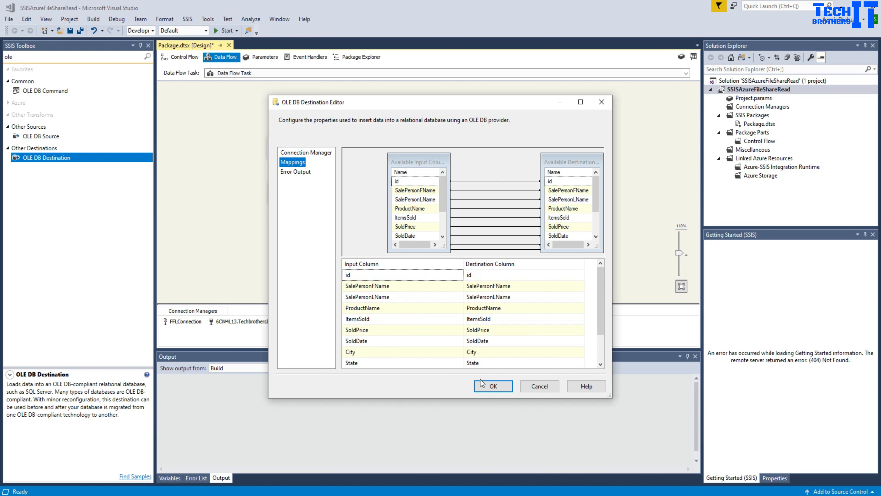
pyautogui.click(484, 387)
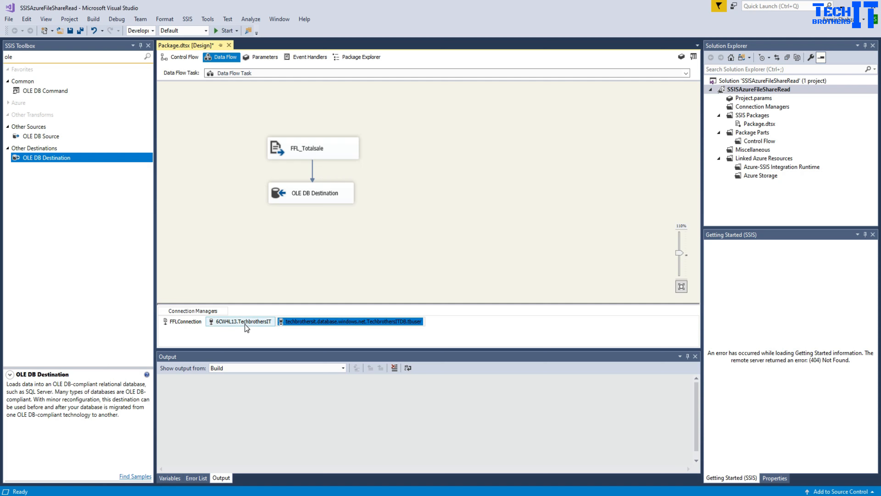
# Step: Delete the unused 6CW4L13.TechbrothersIT connection manager from the package
pyautogui.click(234, 324)
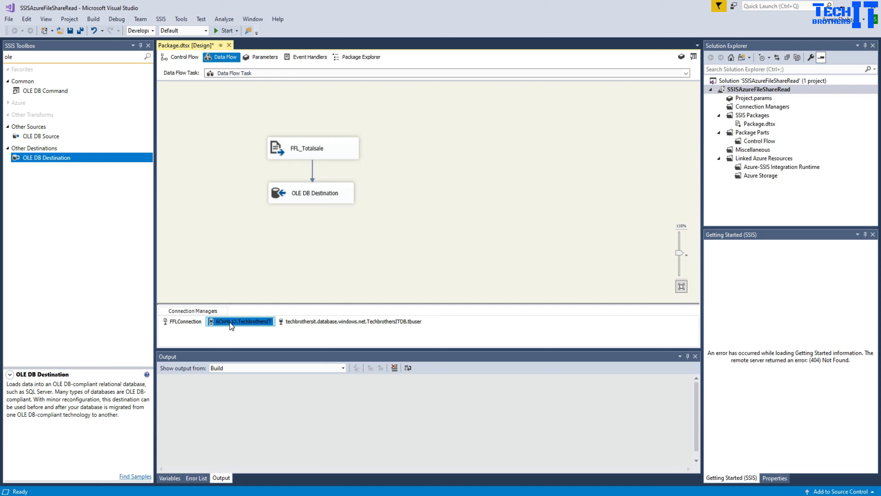
pyautogui.rightClick(230, 323)
pyautogui.click(267, 291)
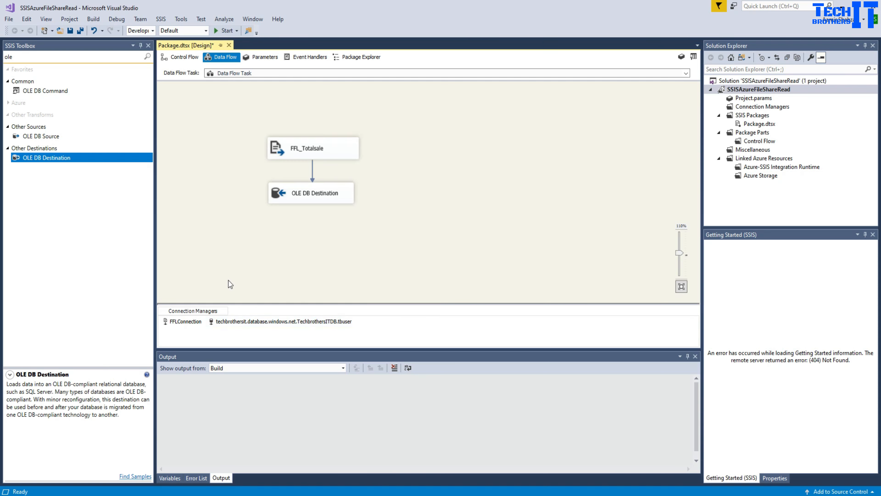
# Step: Rename the techbrothersit.database.windows.net connection manager to AzureSQLConnection and save all project files
pyautogui.rightClick(282, 321)
pyautogui.click(323, 301)
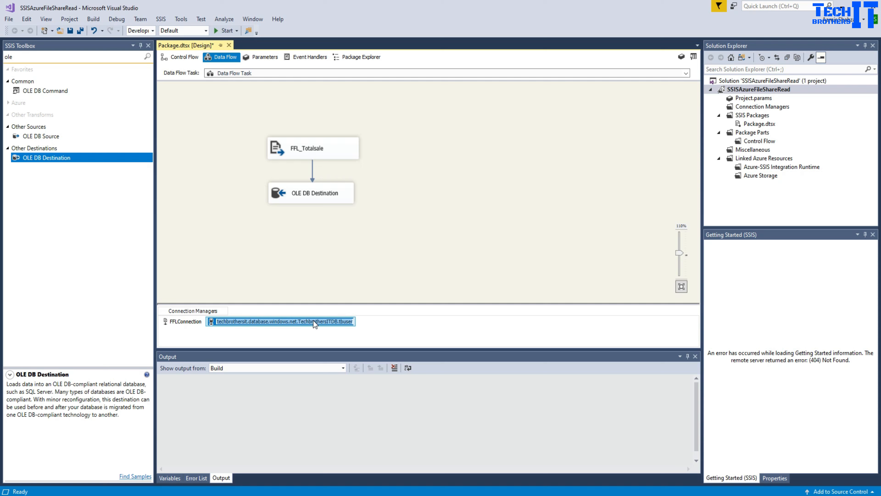
pyautogui.write('Azu')
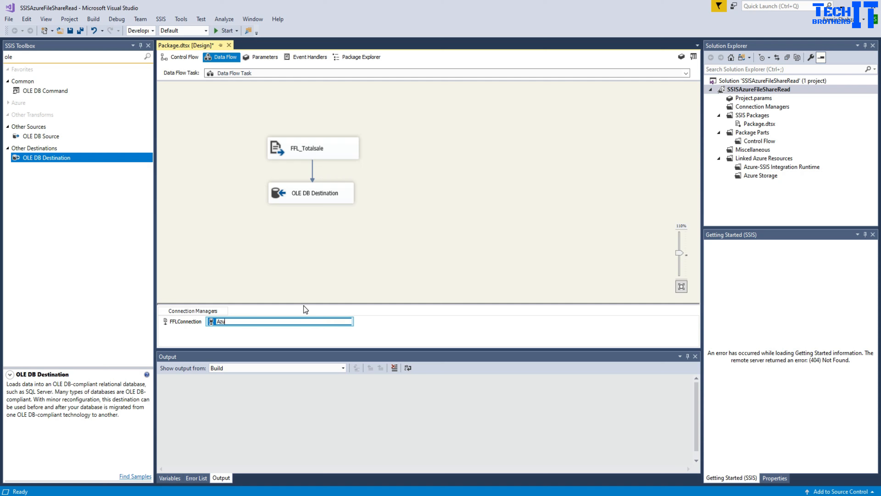
pyautogui.write('reCQLConnection')
pyautogui.press('Return')
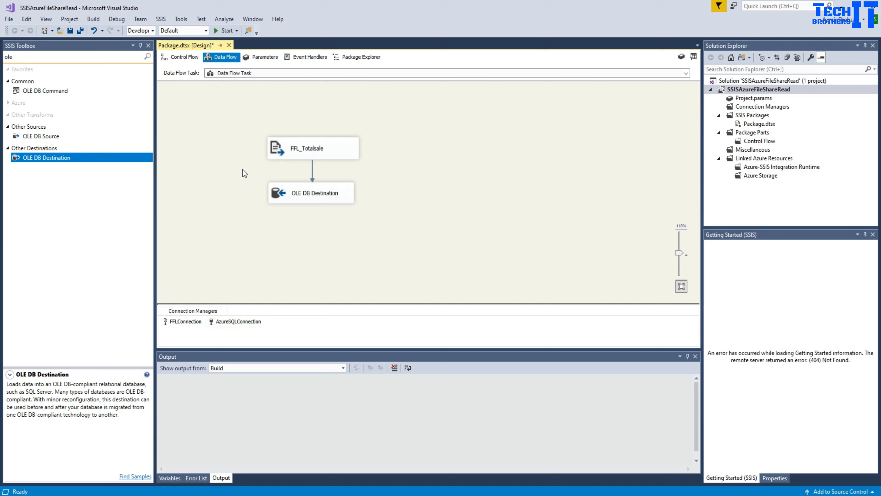
pyautogui.click(79, 31)
# Step: Switch to SQL Server Management Studio and run only the truncate table [dbo].[TotalSale] statement
pyautogui.click(378, 495)
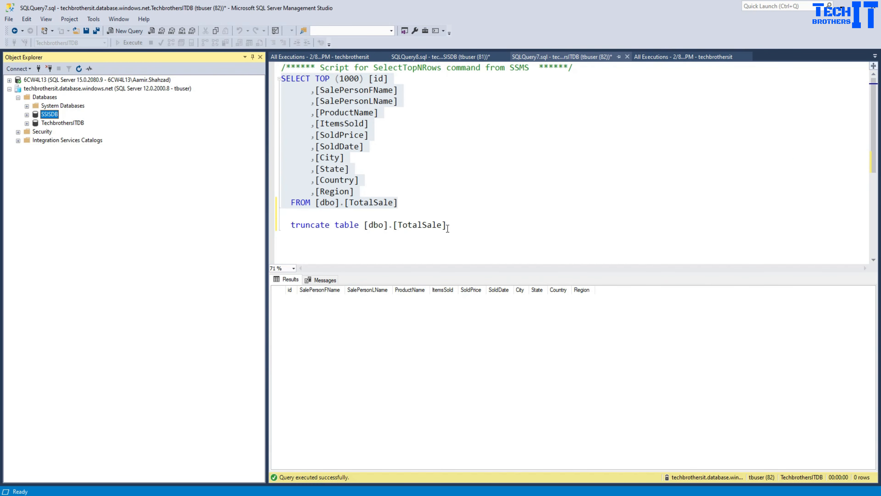
pyautogui.moveTo(448, 228); pyautogui.dragTo(282, 213)
pyautogui.click(131, 42)
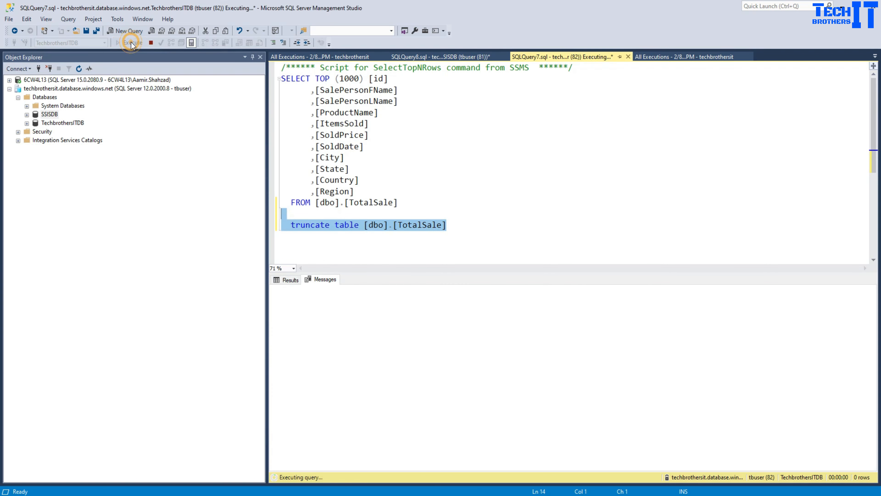
pyautogui.click(68, 123)
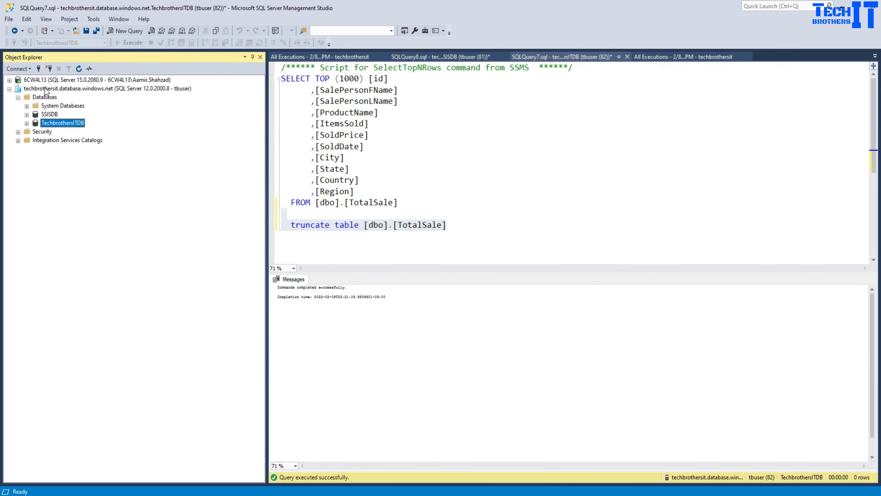
pyautogui.click(28, 80)
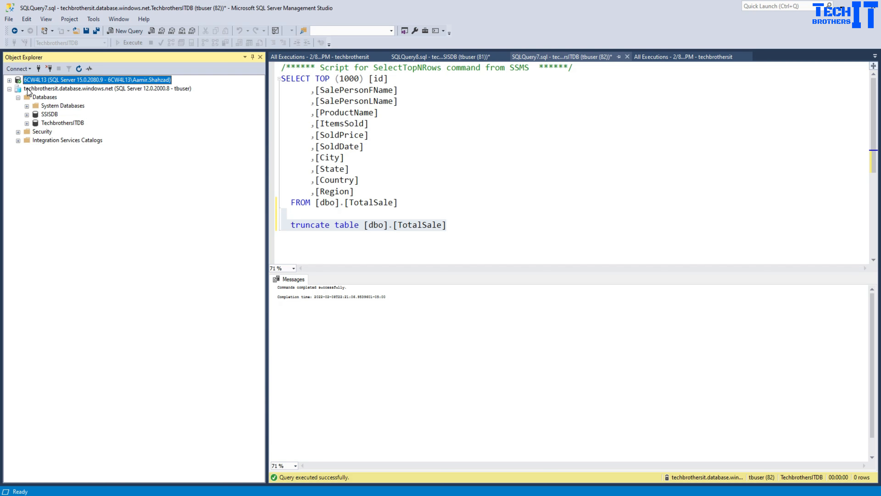
pyautogui.click(30, 89)
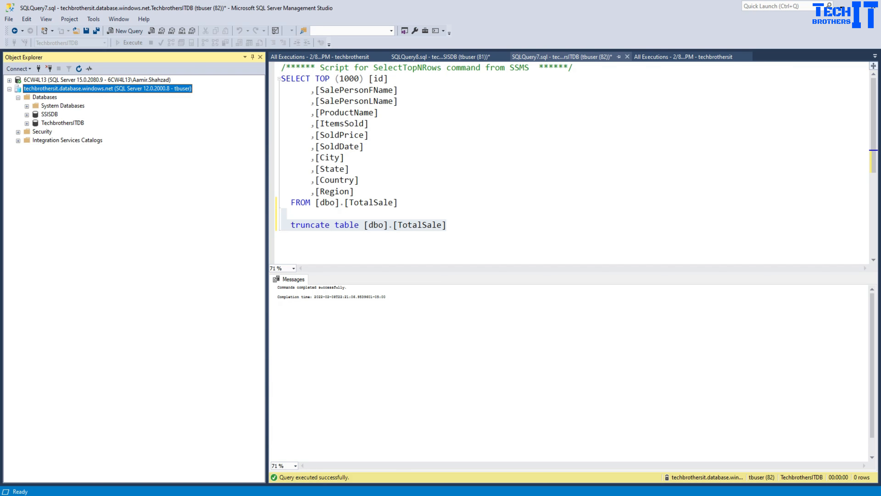
# Step: Switch to Visual Studio and rename Package.dtsx to Pkg_LoadCSVToAzureSQLDB.dtsx
pyautogui.hotkey('alt', 'Tab')
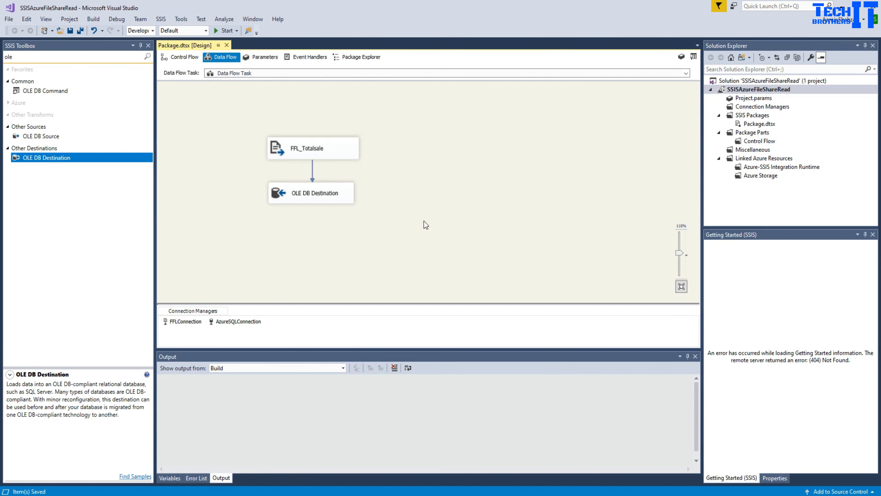
pyautogui.click(757, 125)
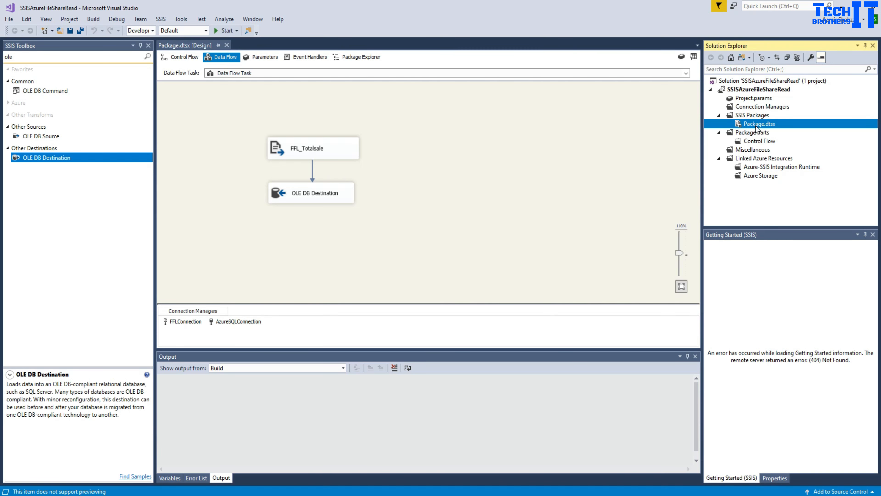
pyautogui.rightClick(756, 126)
pyautogui.click(640, 299)
pyautogui.write('Pkg_LoadCSV')
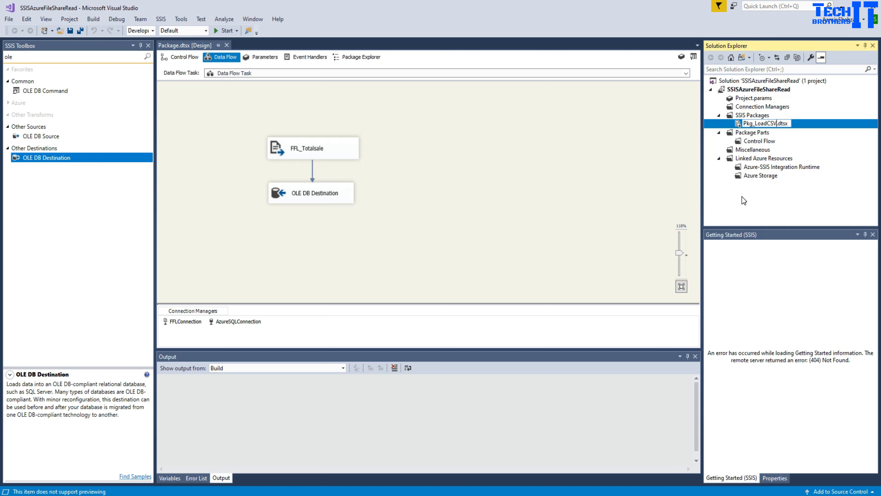
pyautogui.write('ToAzureSQLDB')
pyautogui.press('Return')
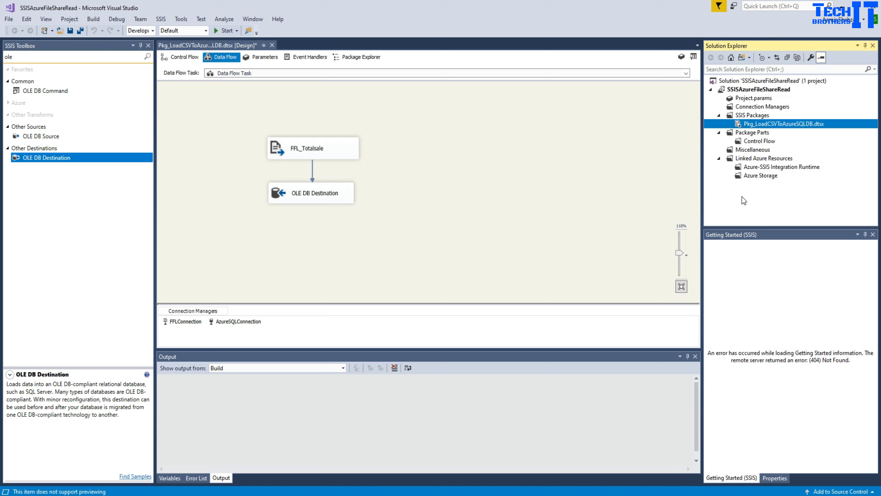
# Step: Execute the renamed package and check the load by running only the SELECT TOP (1000) query on TotalSale in SQL Server Management Studio
pyautogui.rightClick(745, 124)
pyautogui.click(646, 165)
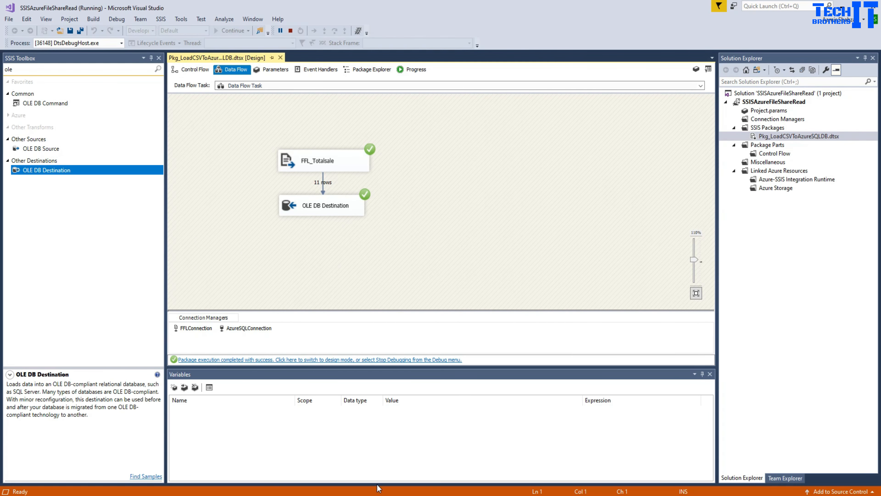
pyautogui.click(308, 495)
pyautogui.click(379, 196)
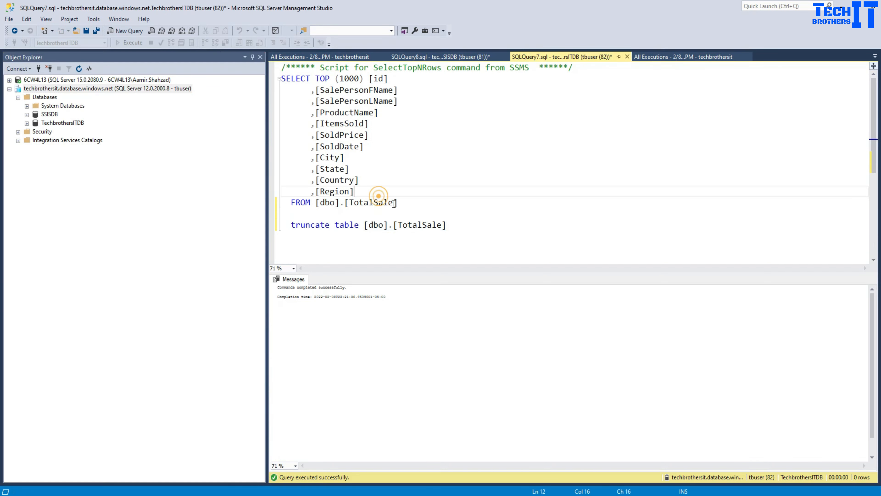
pyautogui.moveTo(402, 205); pyautogui.dragTo(281, 79)
pyautogui.click(135, 43)
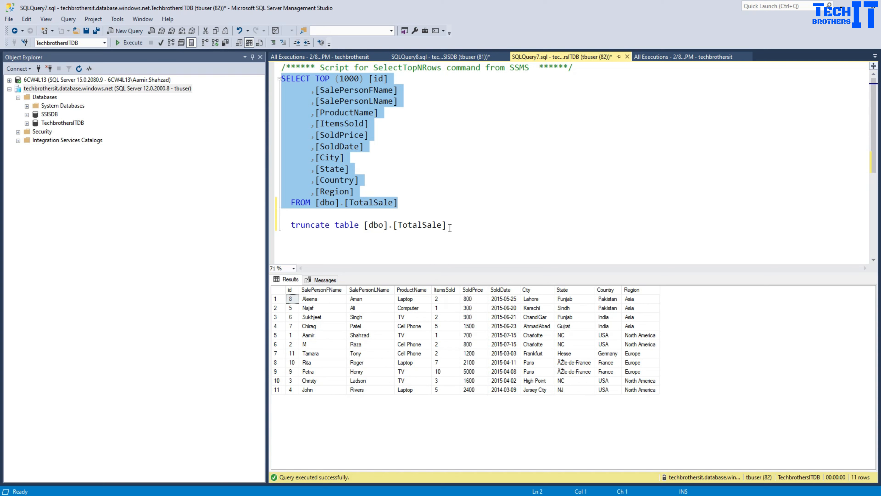
# Step: Run only the truncate table [dbo].[TotalSale] statement and rerun the SELECT query to check the table
pyautogui.moveTo(451, 227); pyautogui.dragTo(280, 228)
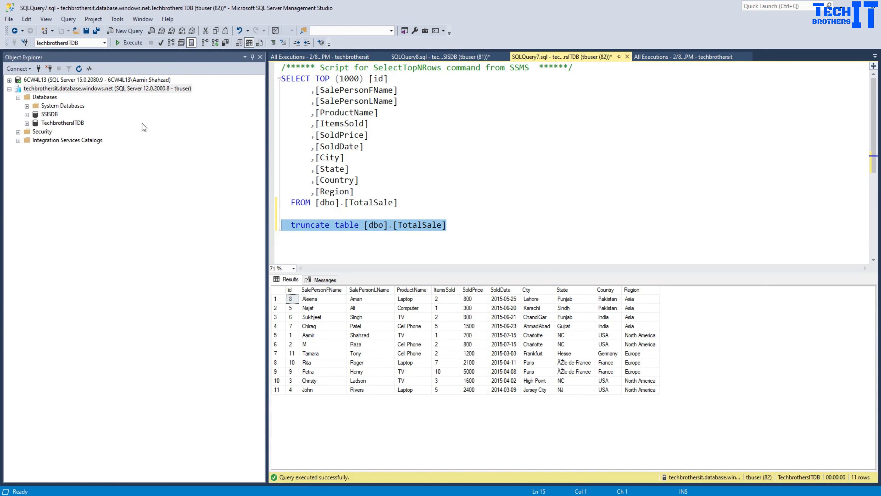
pyautogui.click(130, 45)
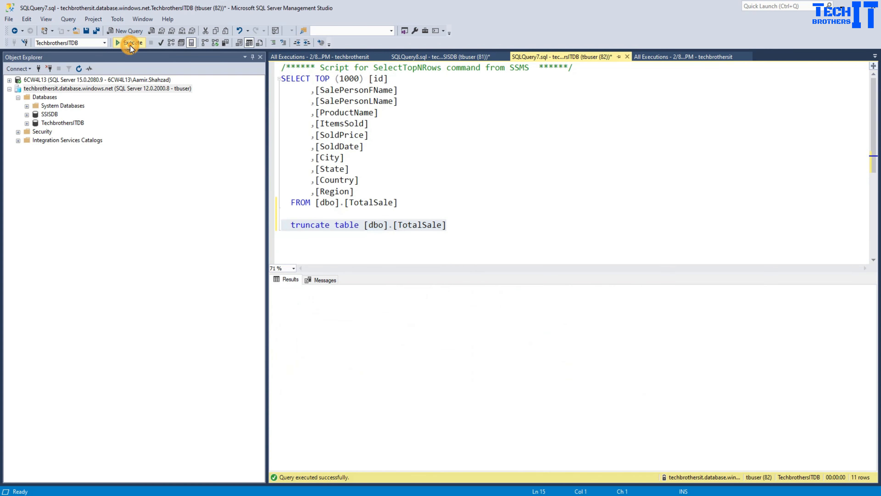
pyautogui.click(407, 207)
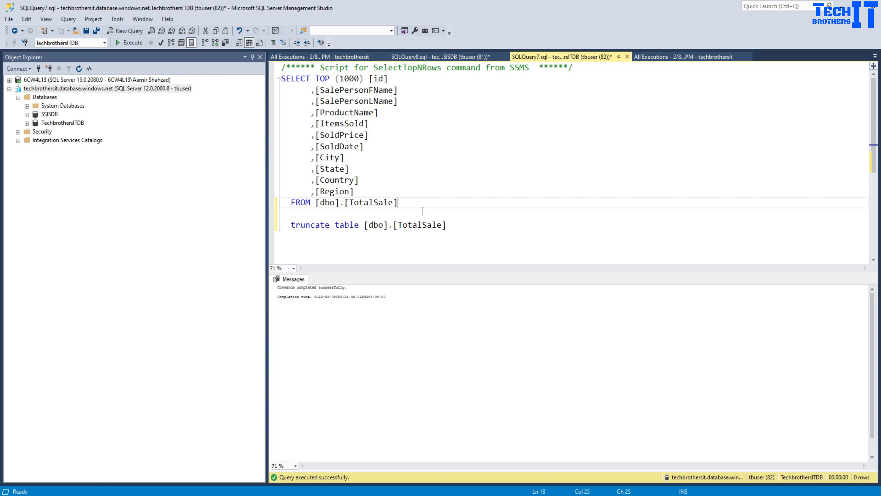
pyautogui.moveTo(422, 211); pyautogui.dragTo(247, 80)
pyautogui.click(137, 43)
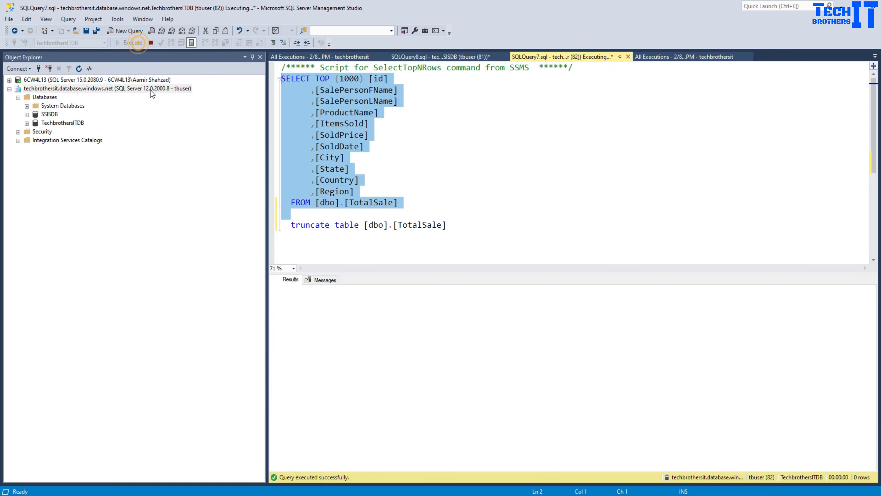
# Step: Switch to Visual Studio and stop debugging the package
pyautogui.click(229, 495)
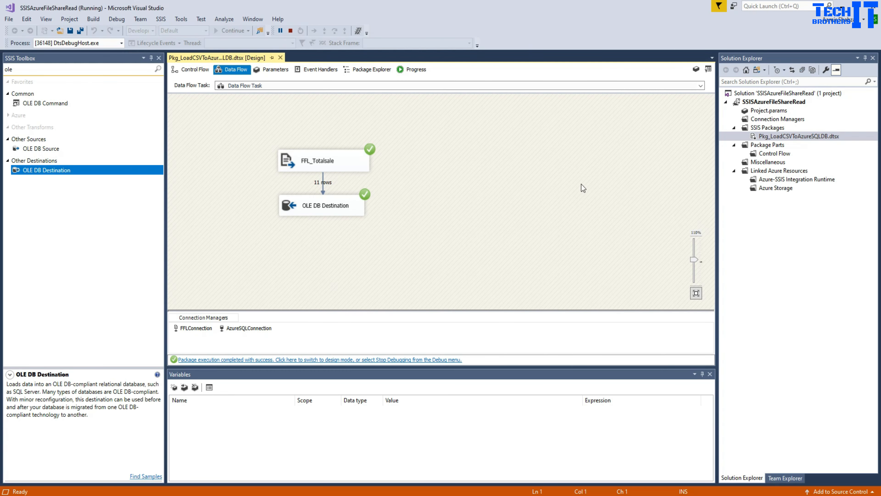
pyautogui.click(291, 30)
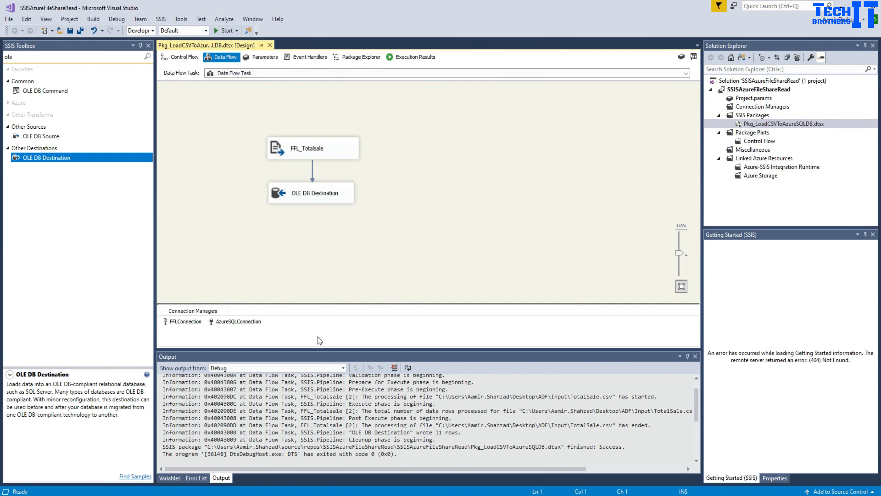
# Step: Locate the SSISDB database in SQL Server Management Studio and check the ssisir Azure-SSIS integration runtime of Techbrothersadf in Azure Data Factory
pyautogui.click(317, 494)
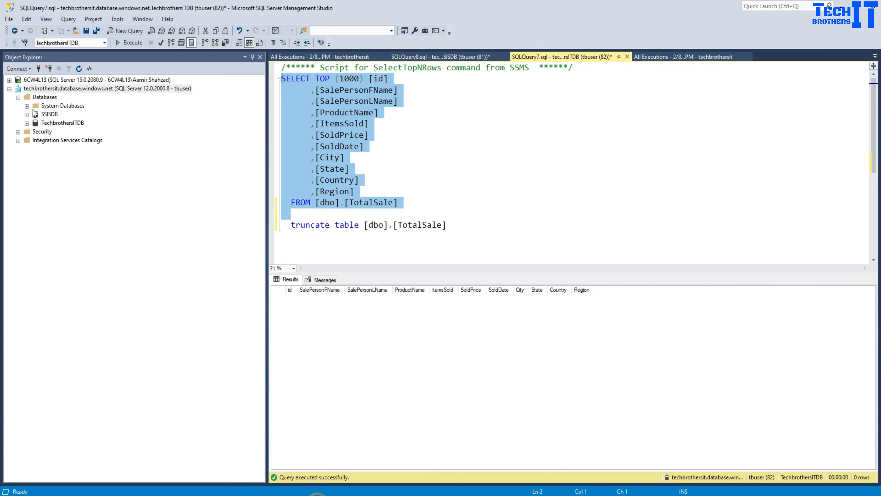
pyautogui.click(50, 115)
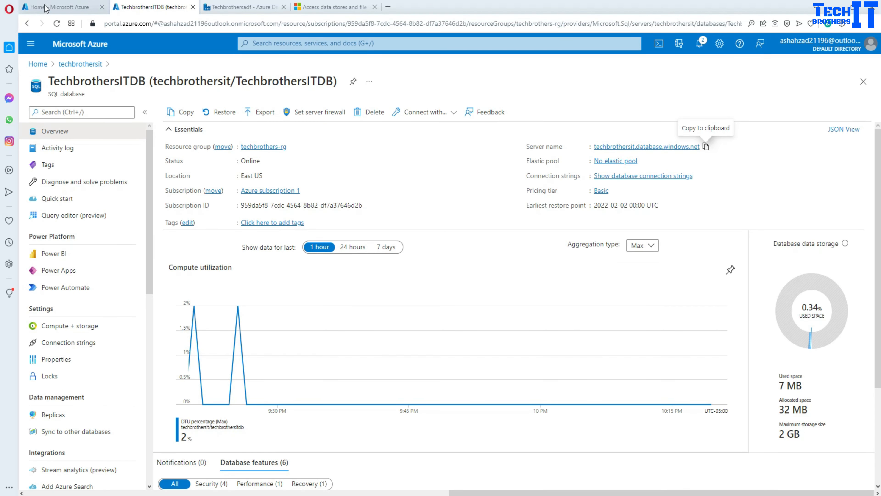
pyautogui.click(47, 8)
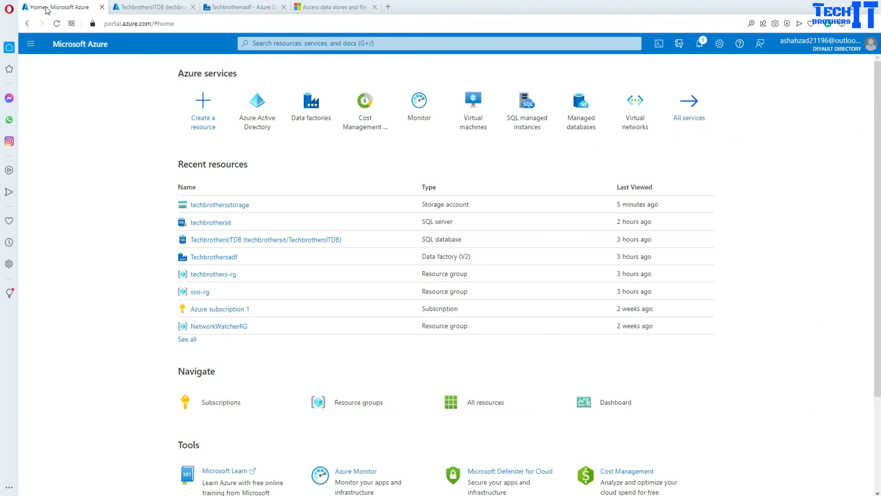
pyautogui.click(240, 7)
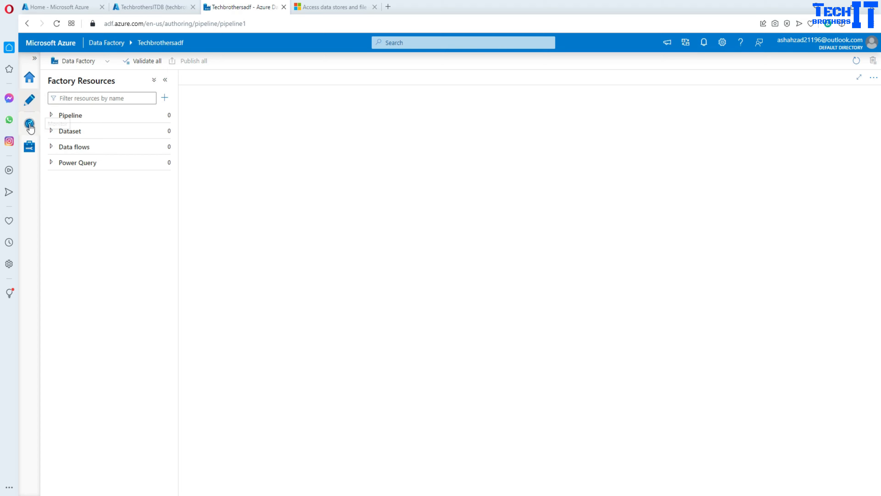
pyautogui.click(31, 149)
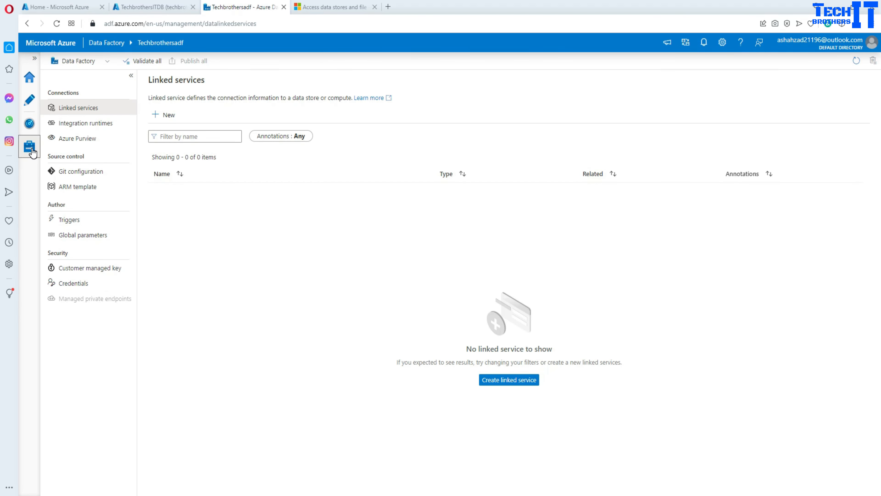
pyautogui.click(85, 123)
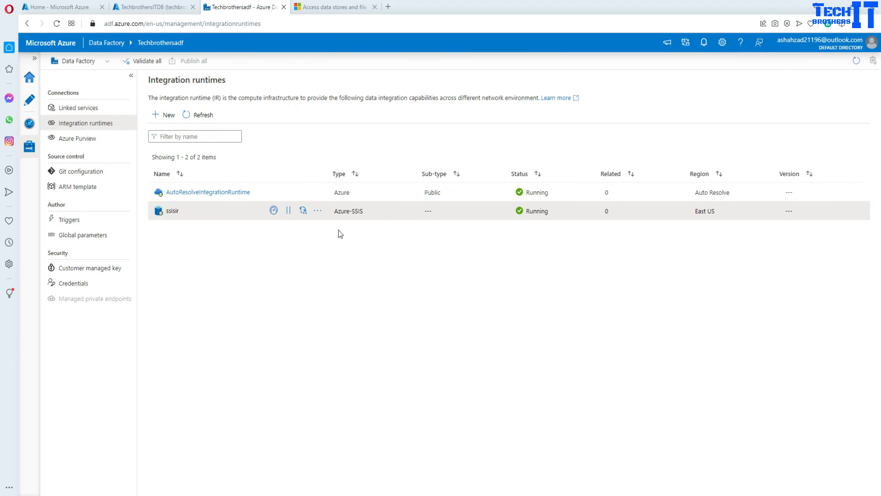
pyautogui.moveTo(335, 213); pyautogui.dragTo(365, 212)
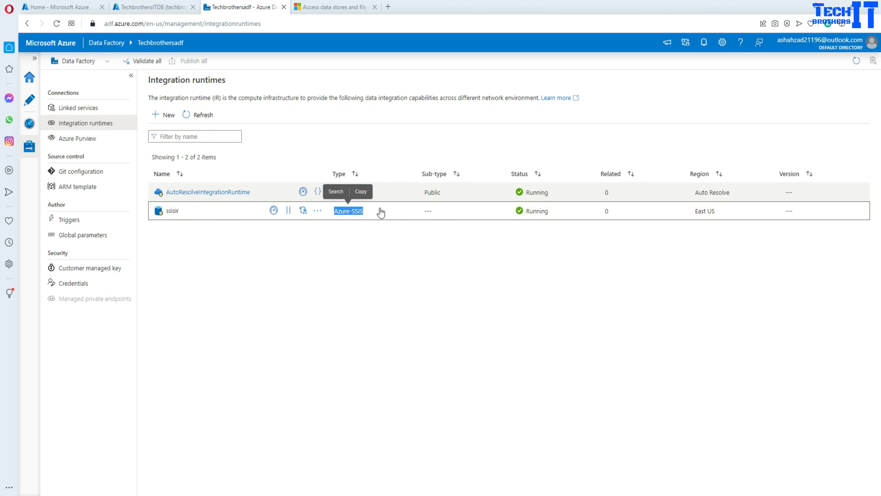
pyautogui.click(293, 239)
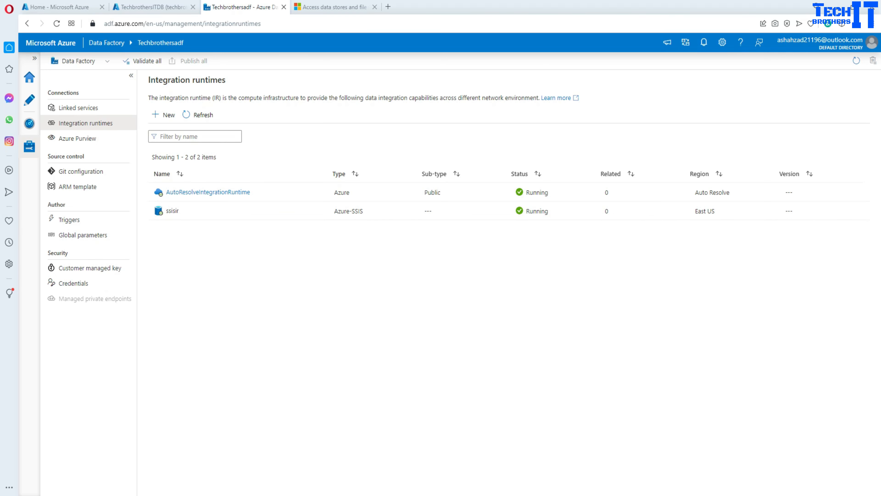
# Step: Switch to SQL Server Management Studio and look over the Azure server's databases and its Integration Services Catalogs folder
pyautogui.click(316, 495)
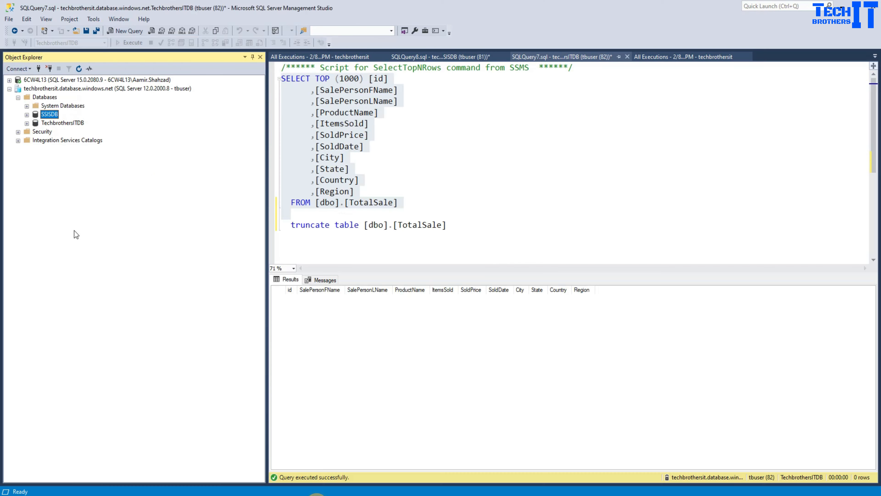
pyautogui.click(57, 125)
pyautogui.click(51, 117)
pyautogui.click(45, 143)
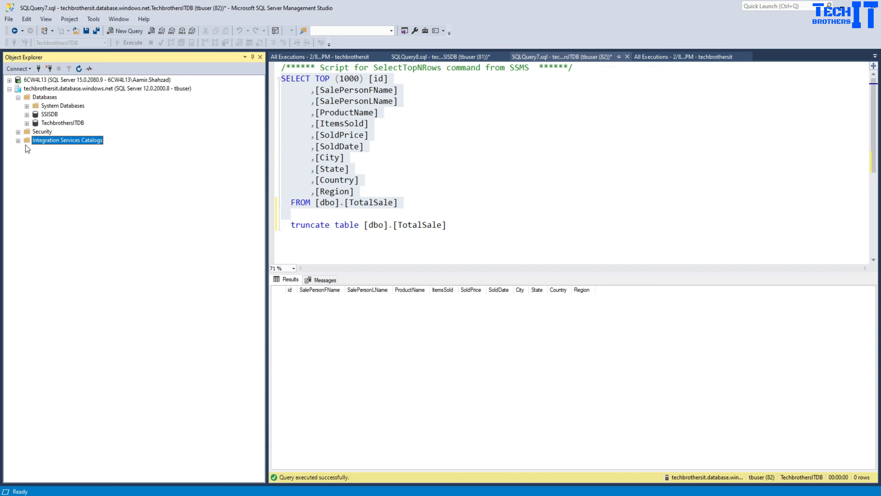
# Step: Switch to Visual Studio and rebuild the SSISAzureFileShareRead solution
pyautogui.hotkey('alt', 'Tab')
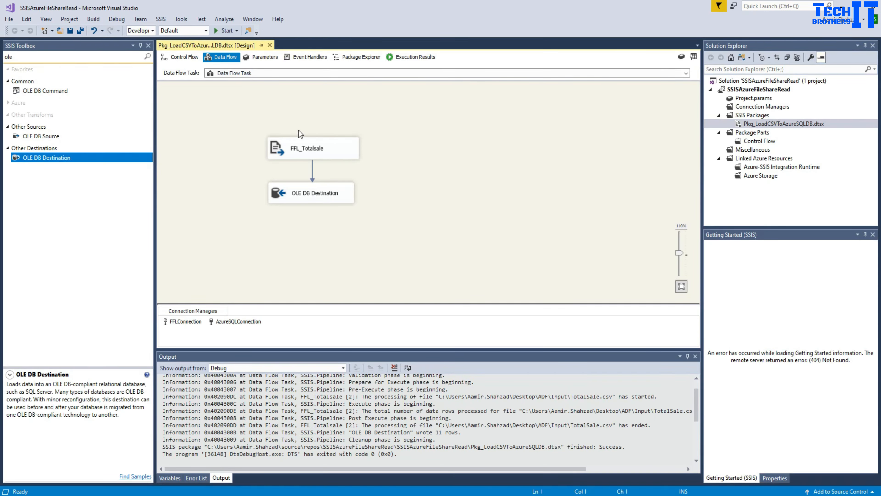
pyautogui.click(760, 89)
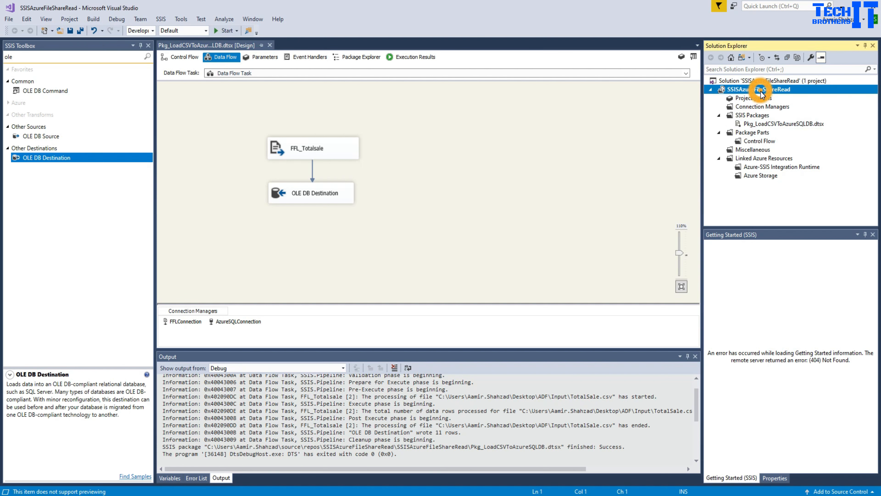
pyautogui.click(93, 19)
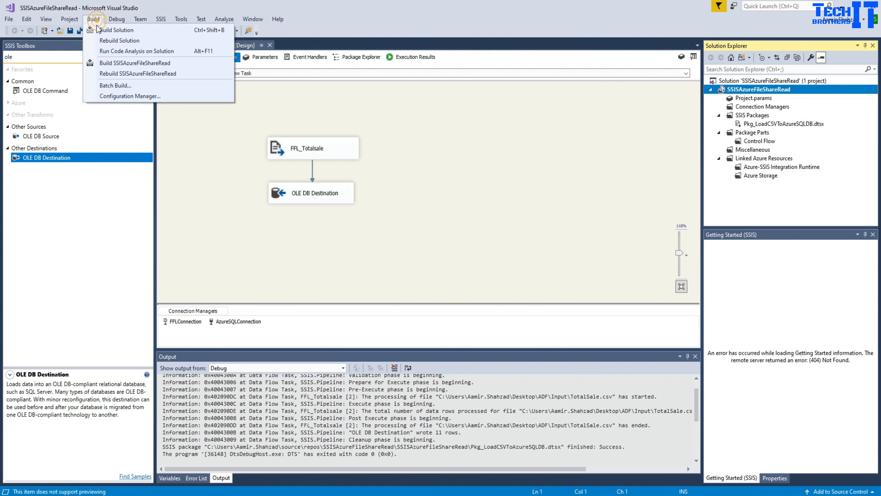
pyautogui.click(118, 39)
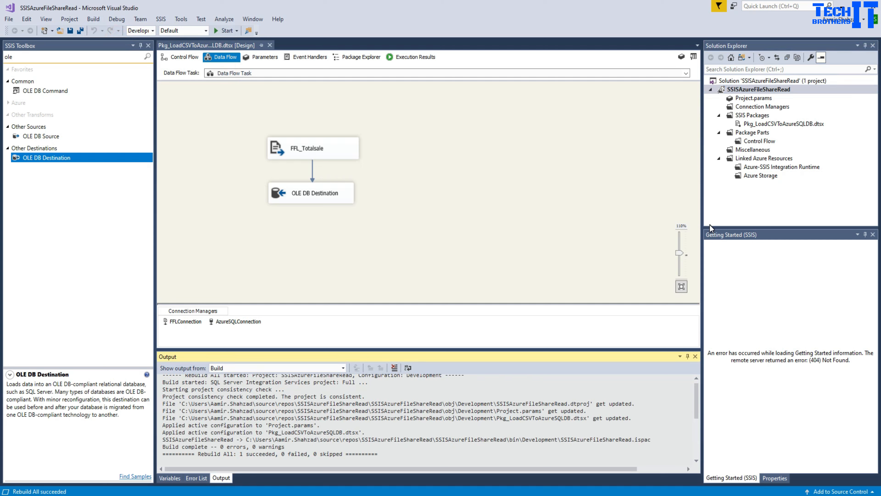
# Step: Set the SSISAzureFileShareRead project's TargetServerVersion to SQL Server 2017, accepting the change and all file reloads, and reopen the Pkg_LoadCSVToAzureSQLDB package
pyautogui.click(766, 90)
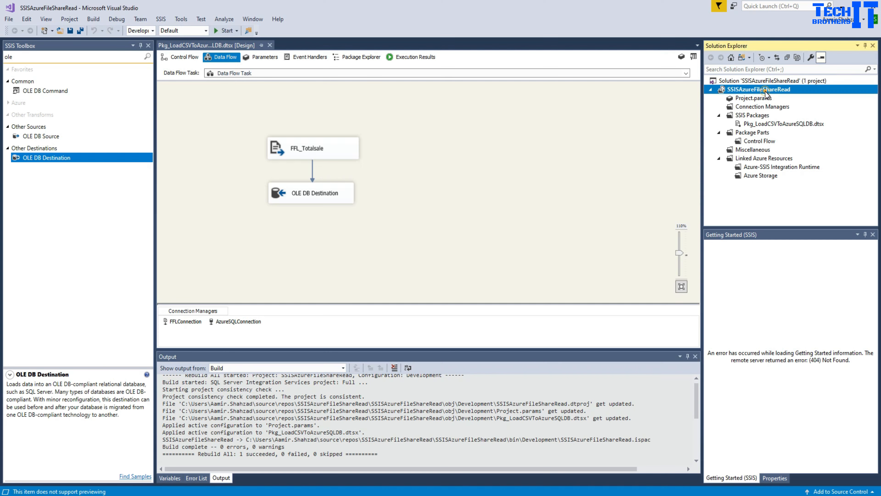
pyautogui.rightClick(766, 91)
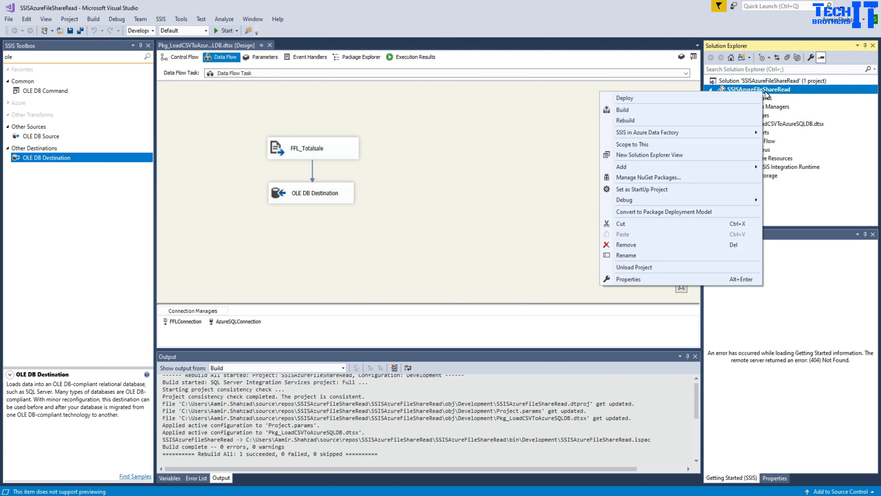
pyautogui.click(650, 282)
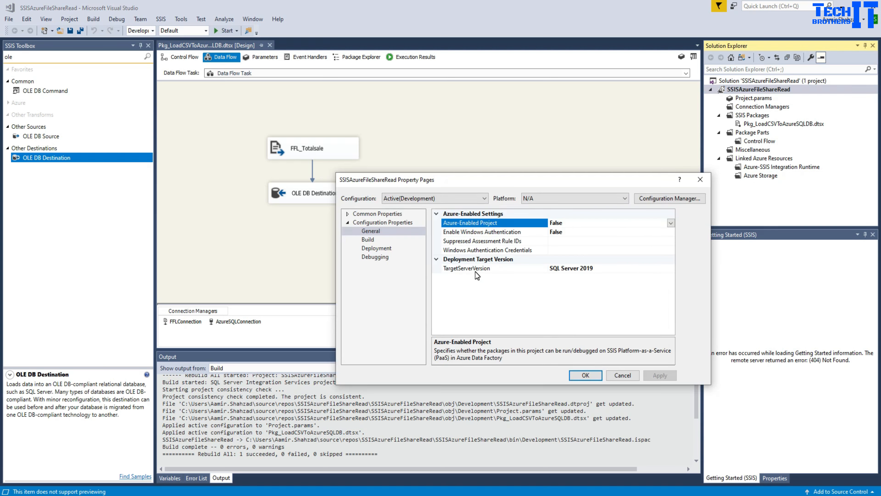
pyautogui.click(627, 269)
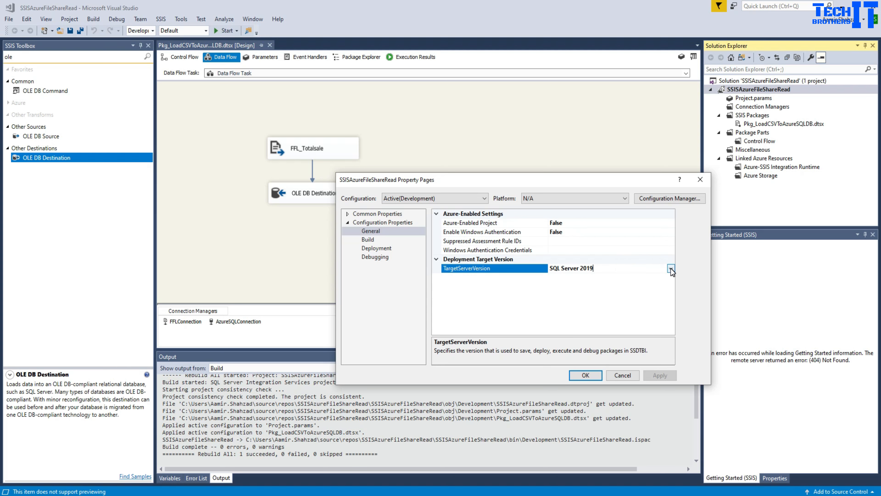
pyautogui.click(670, 268)
pyautogui.click(584, 304)
pyautogui.click(659, 376)
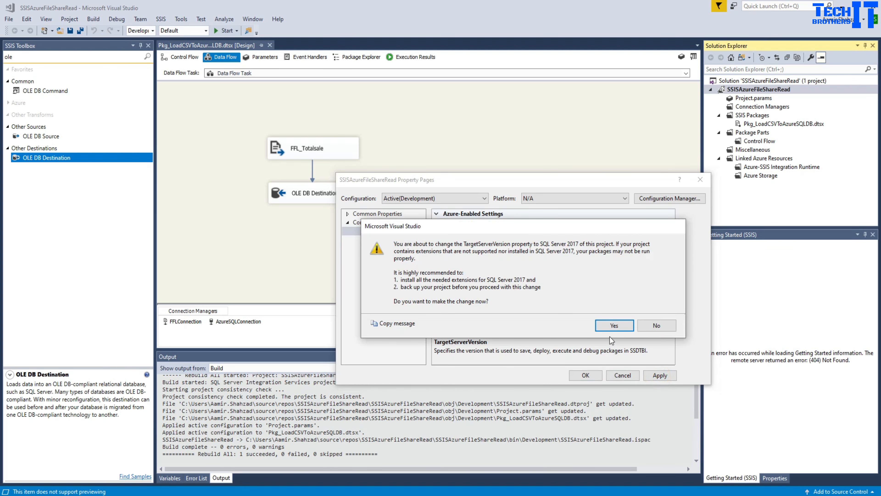
pyautogui.click(612, 328)
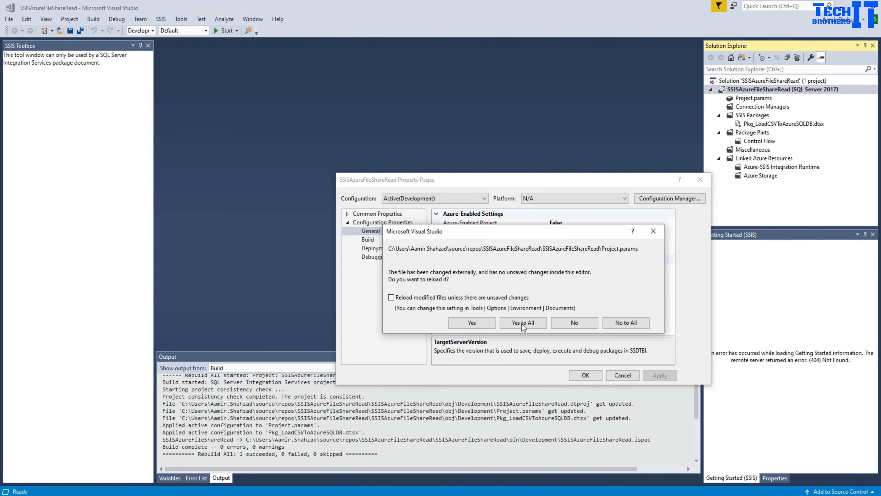
pyautogui.click(523, 322)
pyautogui.click(586, 375)
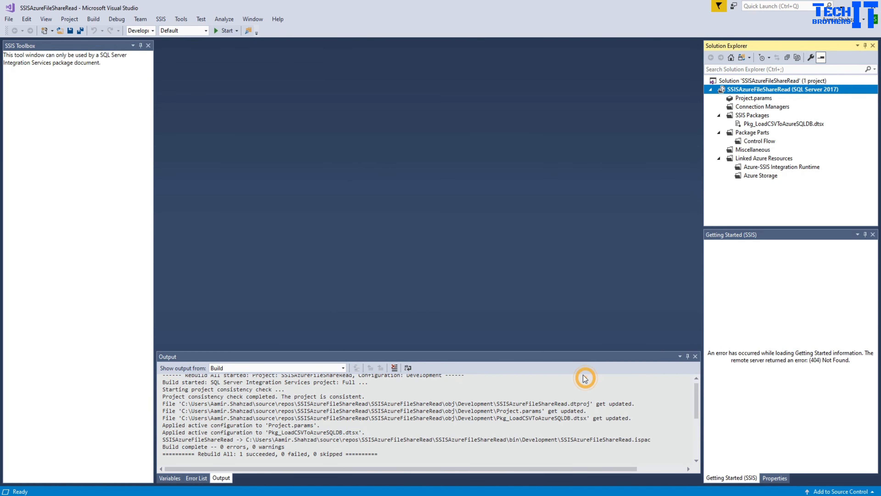
pyautogui.doubleClick(767, 125)
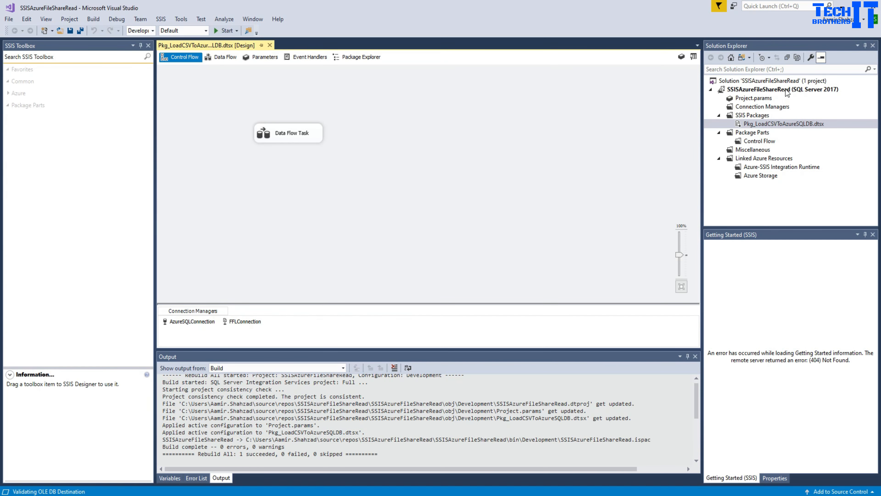
# Step: Copy the full path of Pkg_LoadCSVToAzureSQLDB.dtsx from its properties and rebuild the solution
pyautogui.click(784, 89)
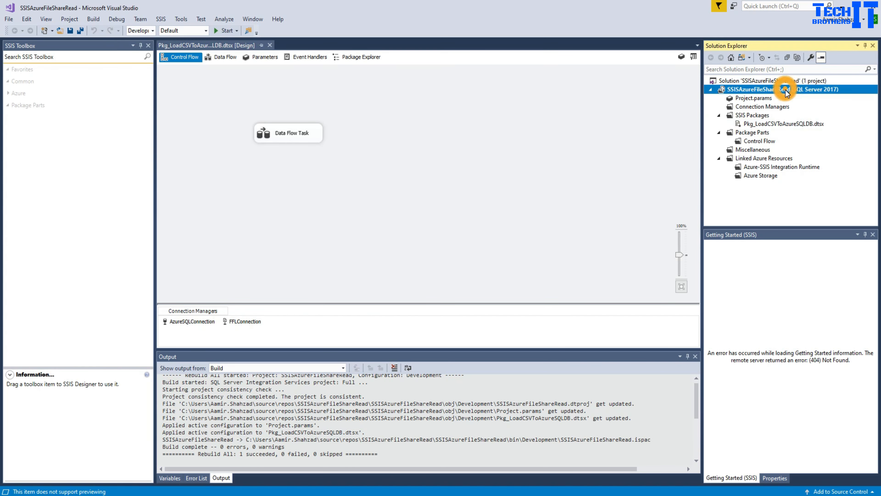
pyautogui.click(780, 127)
pyautogui.rightClick(781, 128)
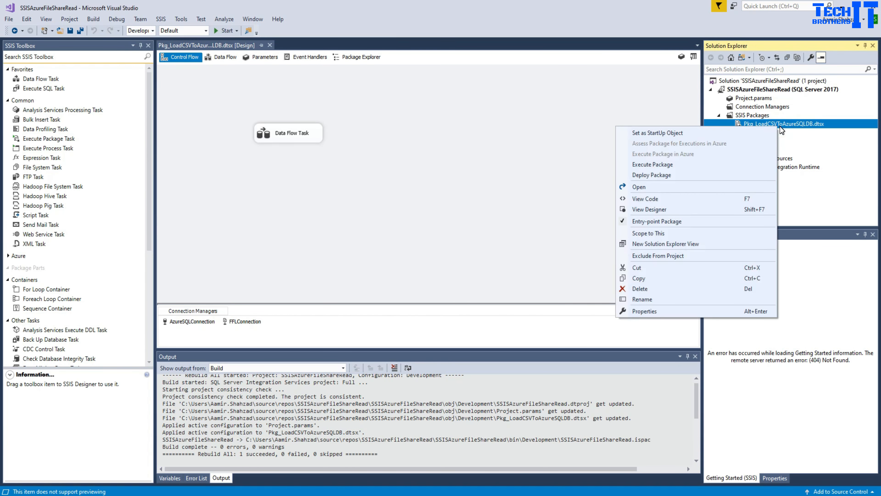
pyautogui.click(706, 308)
pyautogui.click(806, 286)
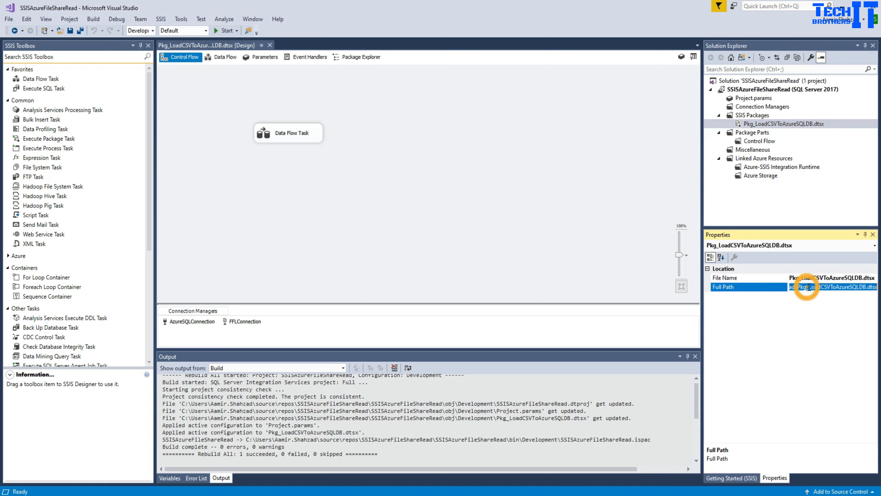
pyautogui.rightClick(807, 287)
pyautogui.click(792, 317)
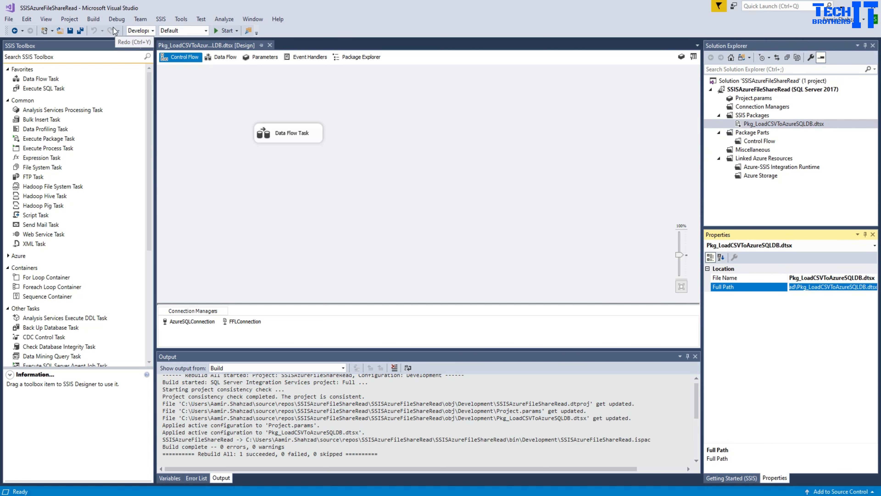
pyautogui.click(93, 19)
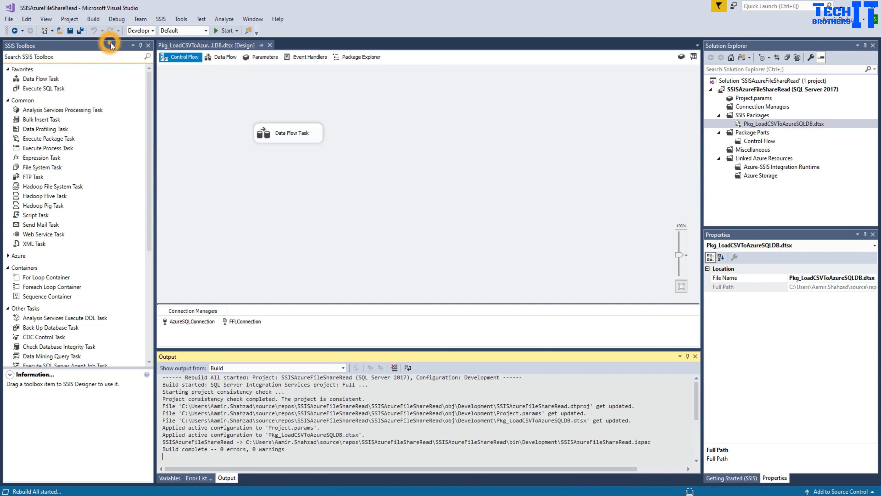
pyautogui.click(111, 40)
# Step: Switch to File Explorer and open the SSISAzureFileShareRead project folder using the copied package path without the file name
pyautogui.hotkey('alt', 'Tab')
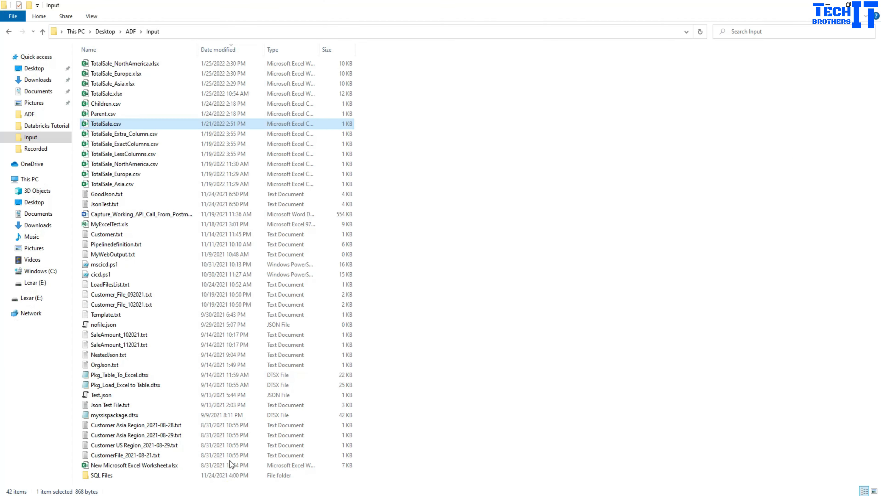
pyautogui.click(334, 30)
pyautogui.hotkey('ctrl', 'v')
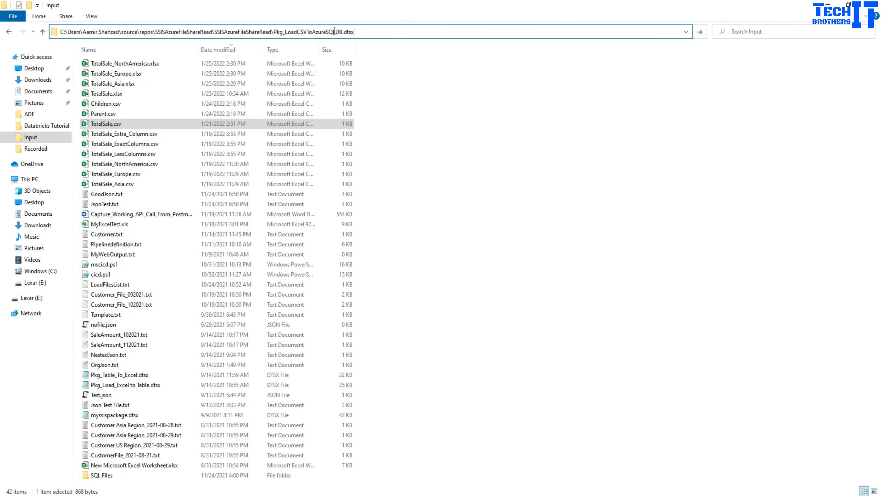
pyautogui.press('BackSpace')
pyautogui.press('BackSpace')
pyautogui.press('BackSpace')
pyautogui.press('BackSpace')
pyautogui.press('BackSpace')
pyautogui.press('BackSpace')
pyautogui.press('BackSpace')
pyautogui.press('BackSpace')
pyautogui.press('BackSpace')
pyautogui.press('BackSpace')
pyautogui.press('BackSpace')
pyautogui.press('BackSpace')
pyautogui.press('BackSpace')
pyautogui.press('BackSpace')
pyautogui.press('BackSpace')
pyautogui.press('BackSpace')
pyautogui.press('BackSpace')
pyautogui.press('BackSpace')
pyautogui.press('BackSpace')
pyautogui.press('BackSpace')
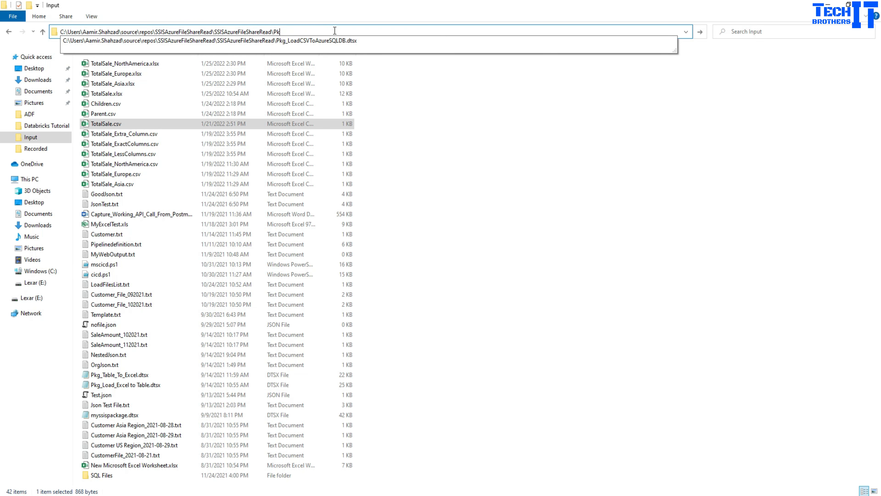
pyautogui.press('Return')
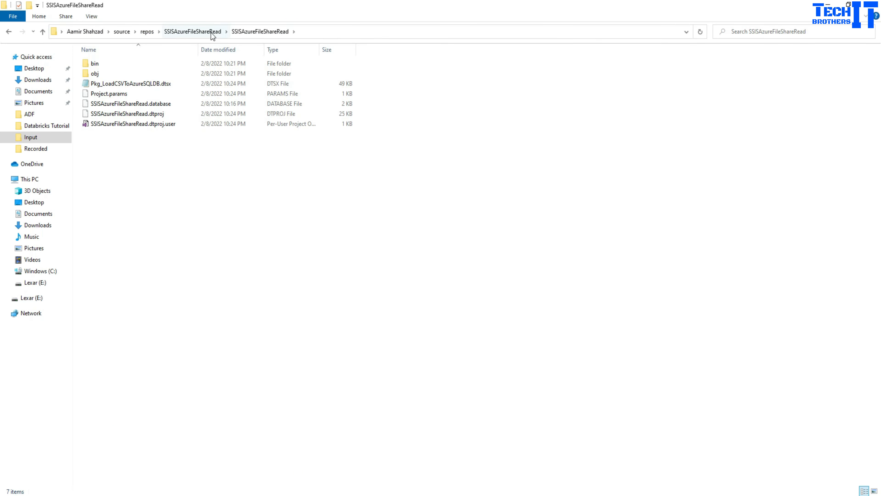
# Step: Open the project's bin\Development folder containing SSISAzureFileShareRead.ispac and copy the folder's path
pyautogui.doubleClick(109, 62)
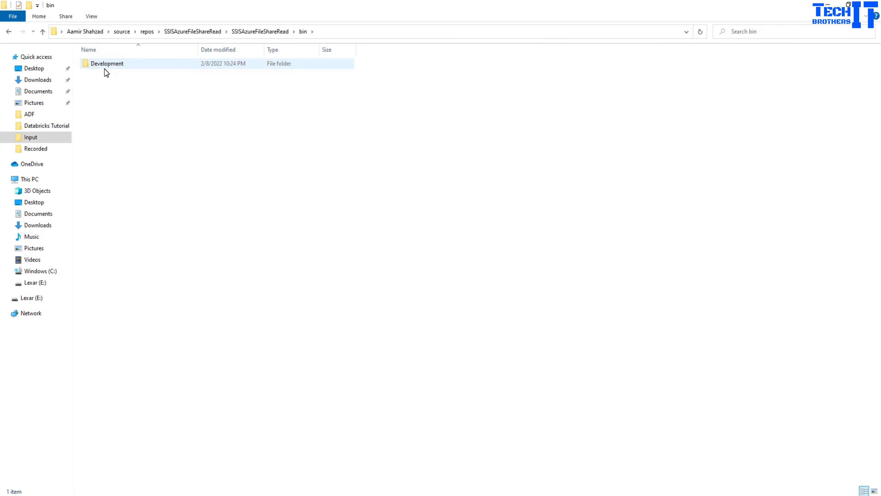
pyautogui.click(110, 65)
pyautogui.doubleClick(110, 65)
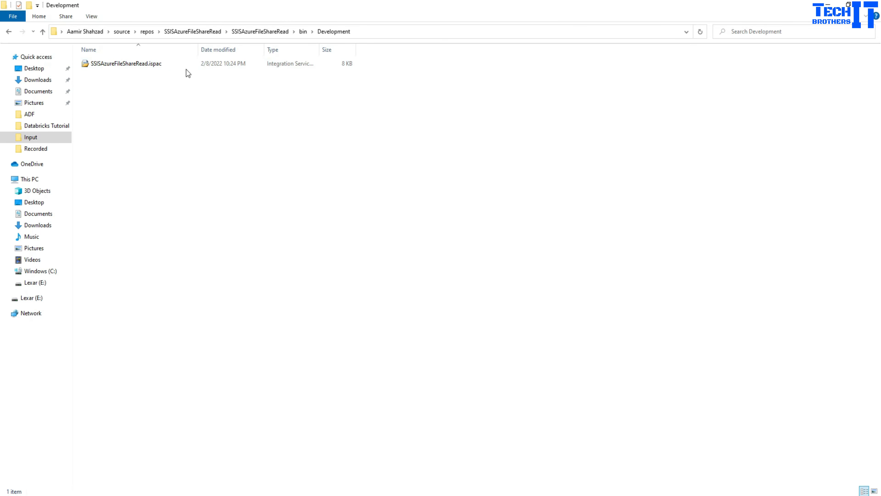
pyautogui.click(159, 64)
pyautogui.click(381, 31)
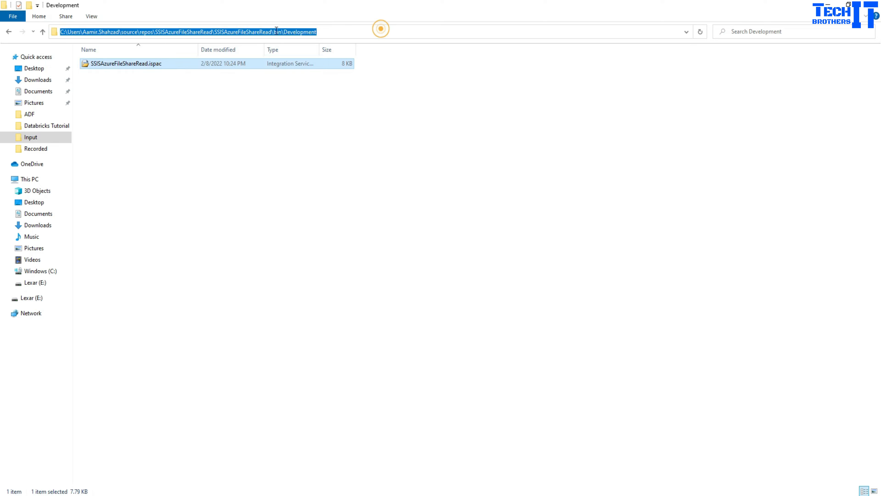
pyautogui.rightClick(223, 31)
pyautogui.click(249, 64)
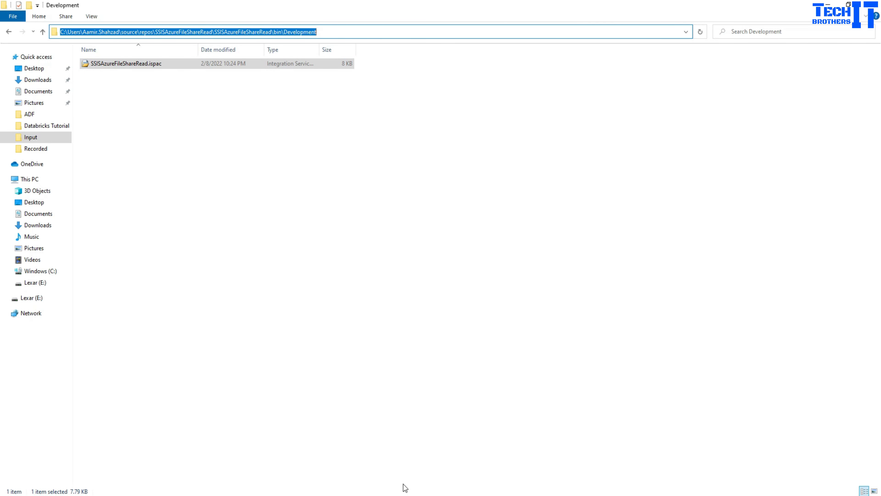
# Step: Switch to SQL Server Management Studio and create a folder named TBPackage in the Azure server's SSISDB Integration Services catalog
pyautogui.click(278, 495)
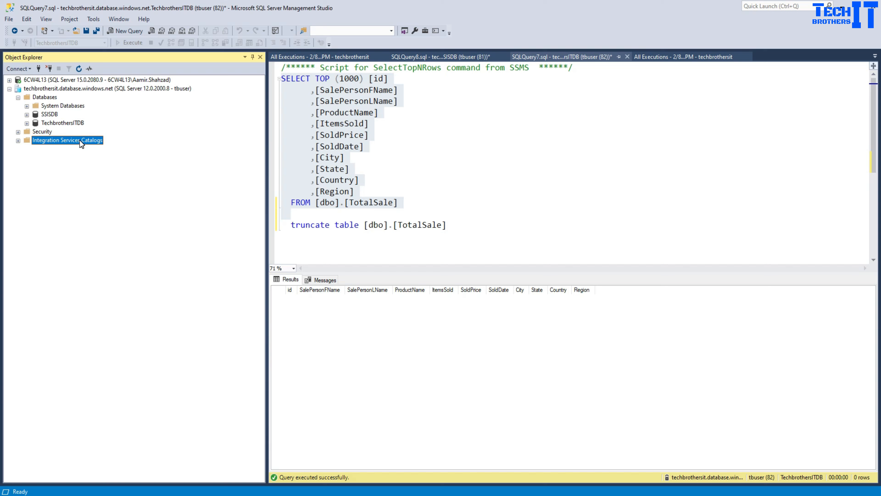
pyautogui.click(18, 141)
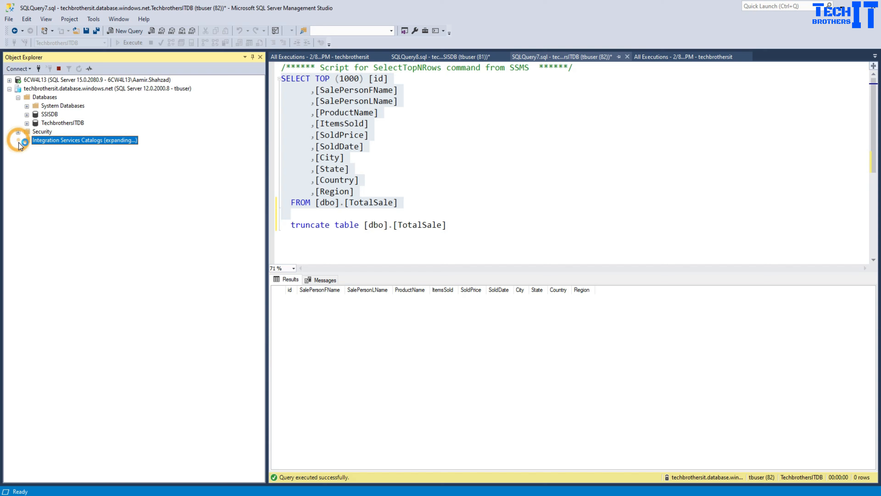
pyautogui.click(49, 149)
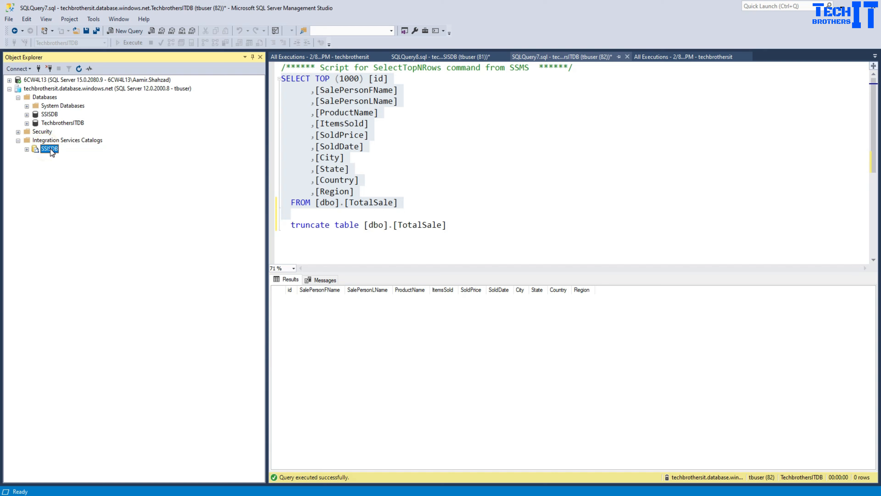
pyautogui.click(27, 149)
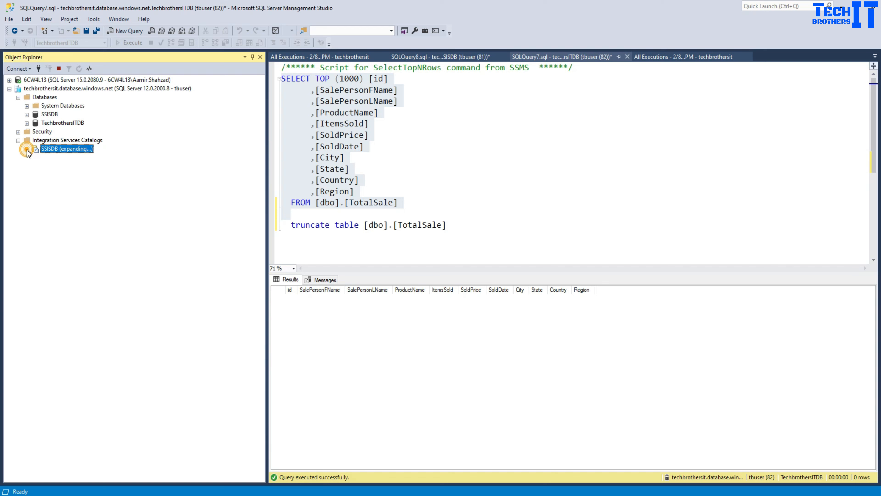
pyautogui.rightClick(52, 154)
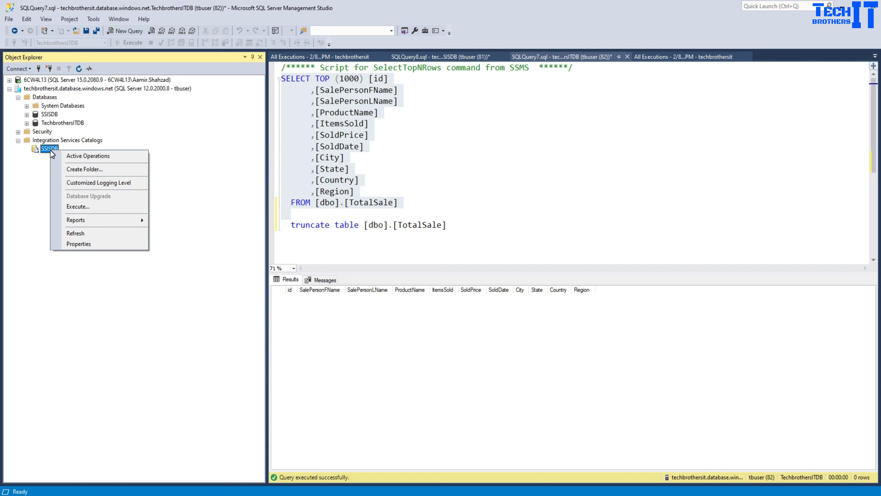
pyautogui.click(77, 170)
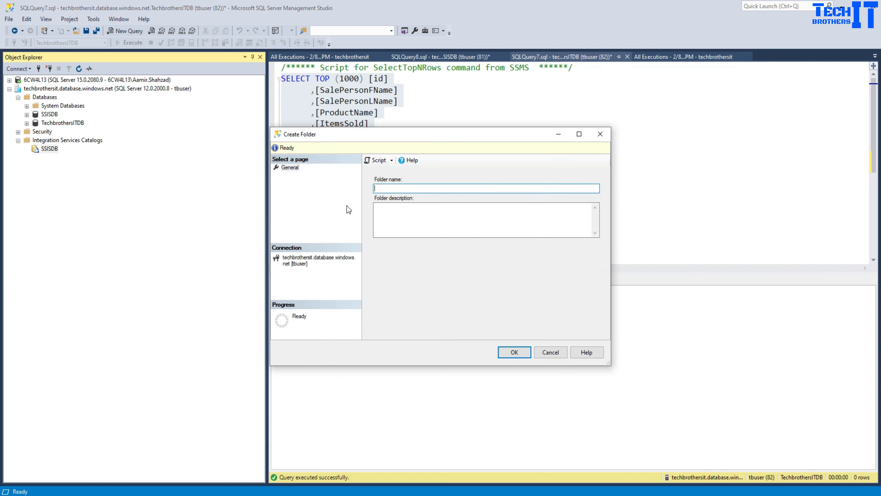
pyautogui.write('TBPackage')
pyautogui.click(514, 353)
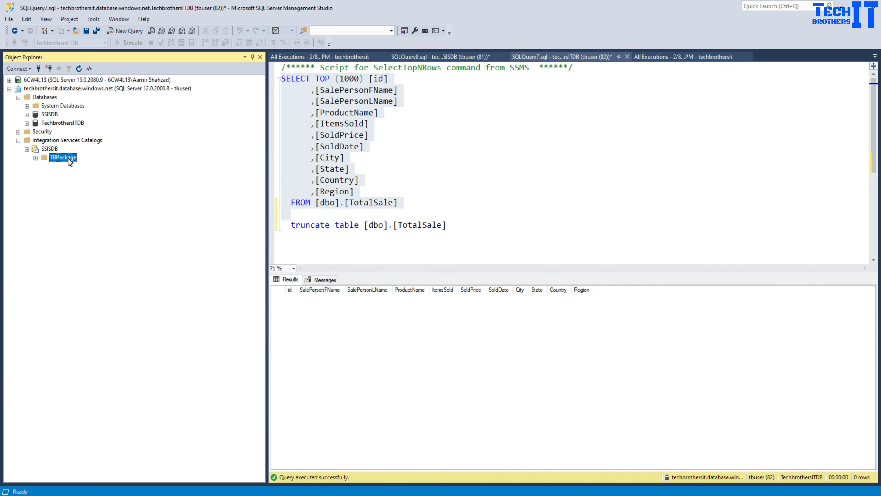
# Step: Expand the TBPackage folder and check the contents of its Projects and Environments subfolders
pyautogui.rightClick(68, 158)
pyautogui.click(35, 158)
pyautogui.rightClick(65, 166)
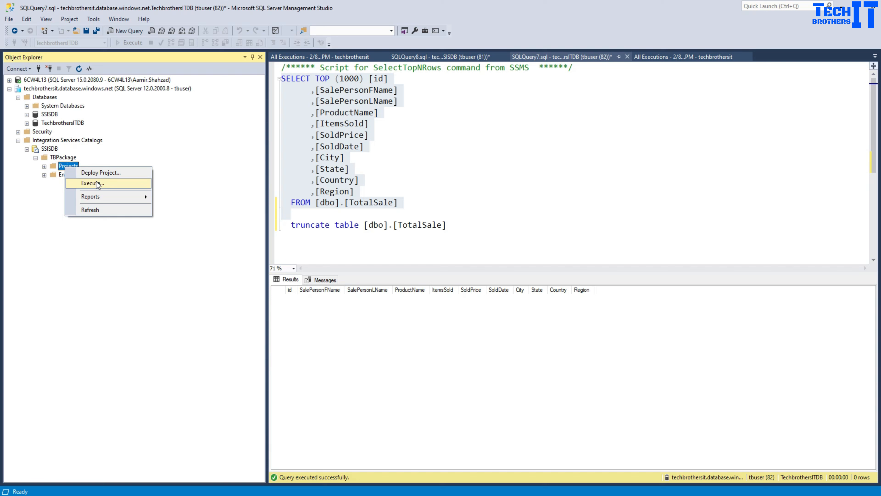
pyautogui.click(88, 153)
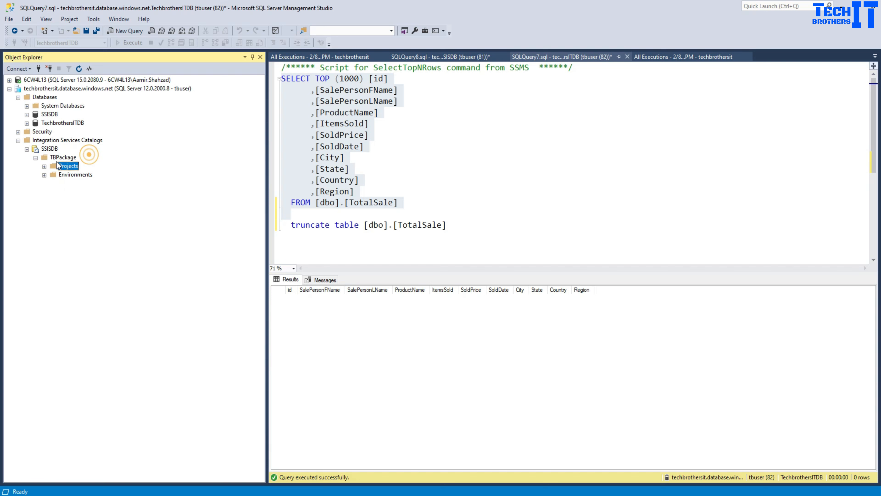
pyautogui.click(44, 167)
pyautogui.click(44, 175)
pyautogui.click(61, 158)
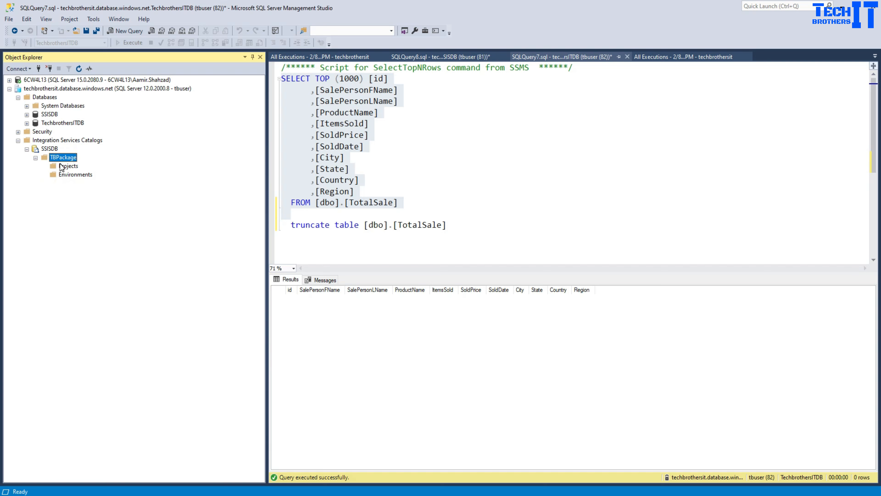
pyautogui.click(64, 166)
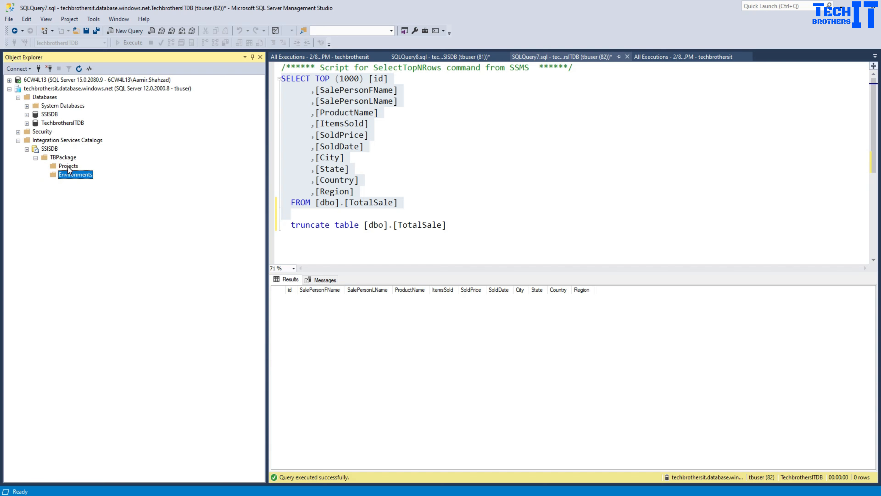
# Step: Start a project deployment to TBPackage's Projects folder with SSISAzureFileShareRead.ispac from the copied Development path as the source
pyautogui.rightClick(68, 167)
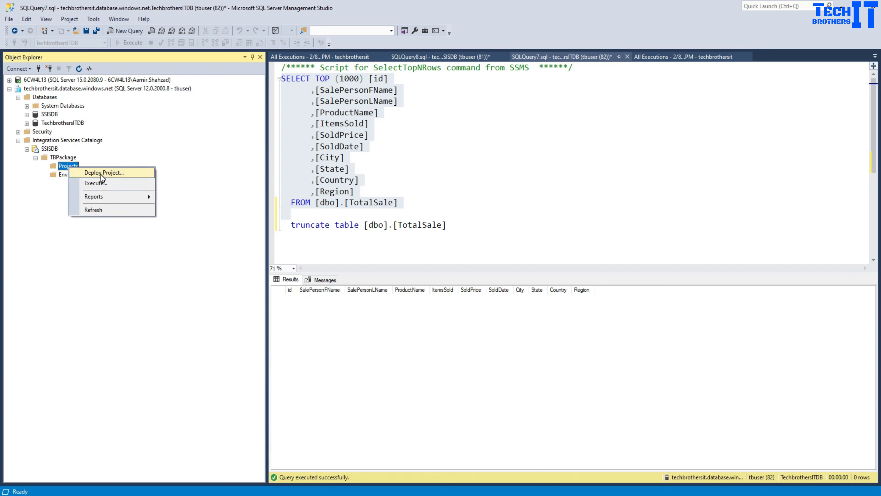
pyautogui.click(100, 174)
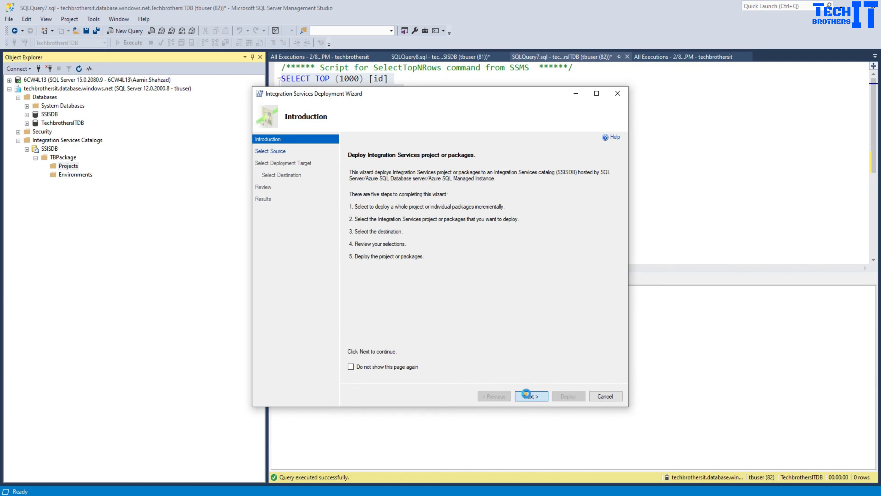
pyautogui.click(526, 395)
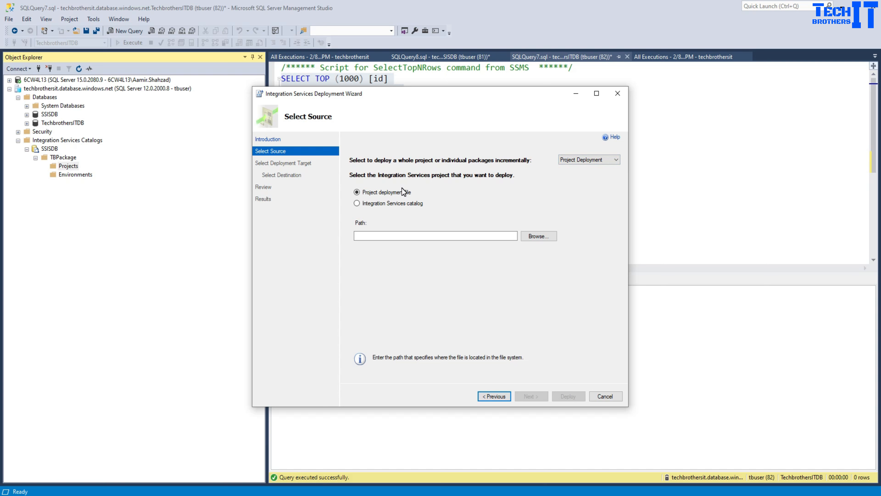
pyautogui.click(528, 236)
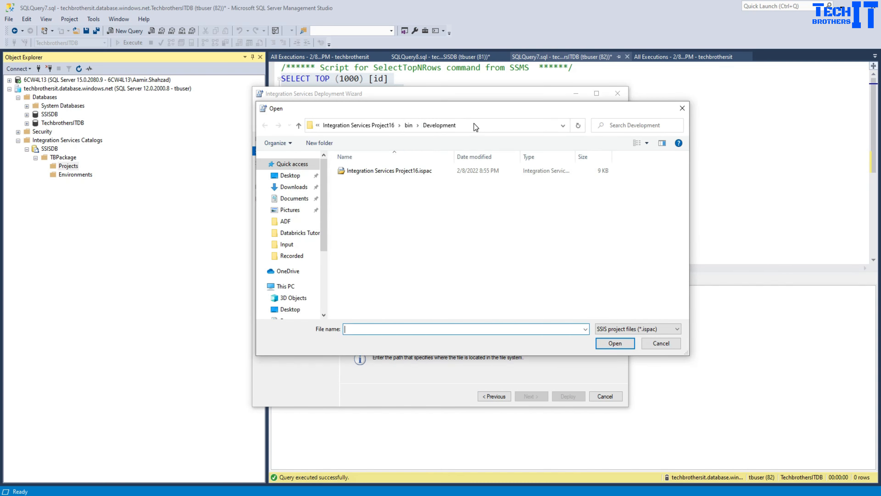
pyautogui.click(474, 123)
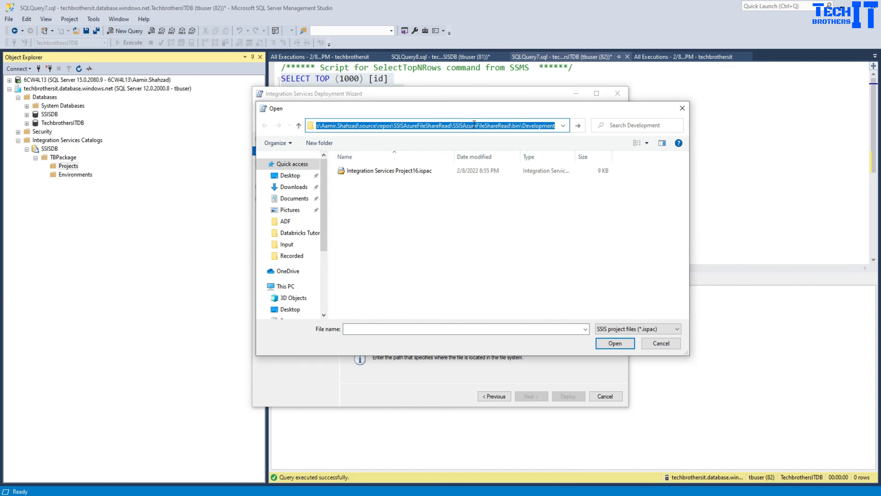
pyautogui.press('Return')
pyautogui.click(381, 171)
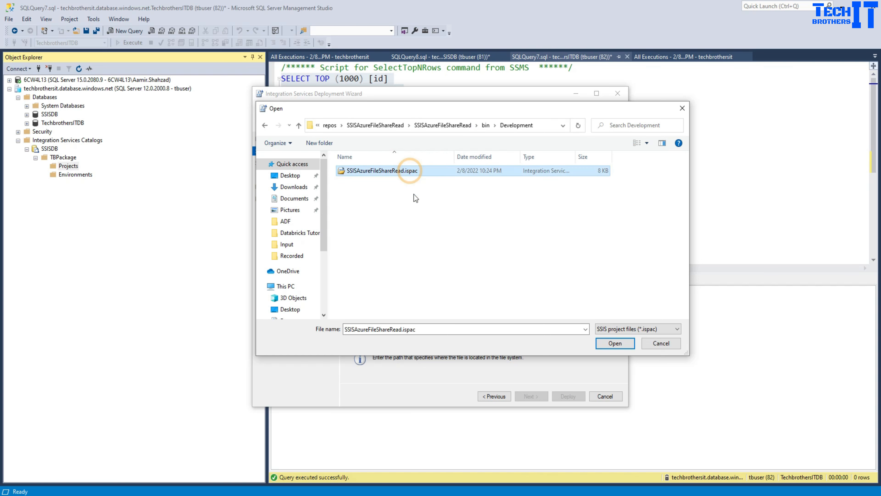
pyautogui.click(619, 346)
pyautogui.click(525, 395)
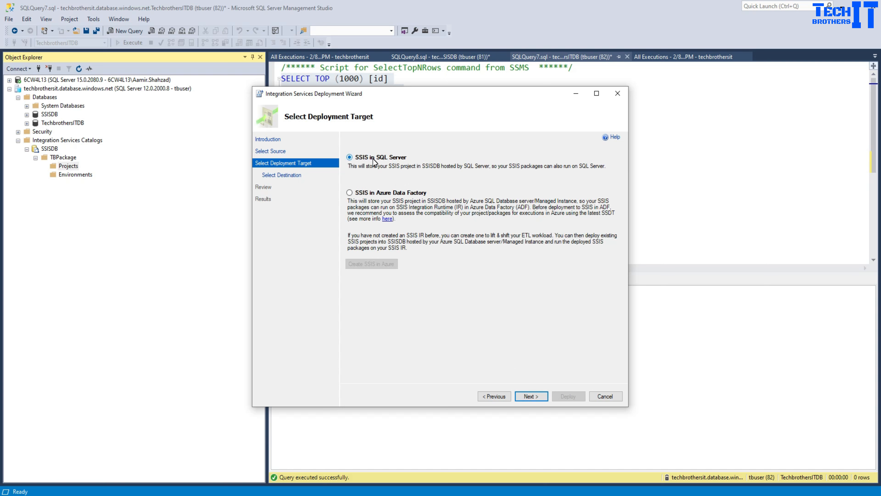
# Step: Keep SSIS in SQL Server as deployment target and connect to techbrothersit.database.windows.net using SQL Server Authentication, login tbuser and the account password
pyautogui.click(533, 396)
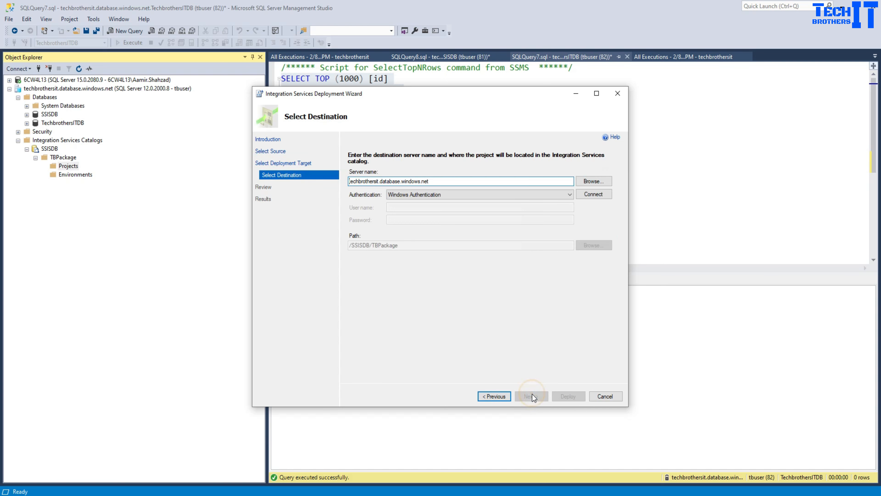
pyautogui.click(421, 195)
pyautogui.click(426, 209)
pyautogui.click(424, 208)
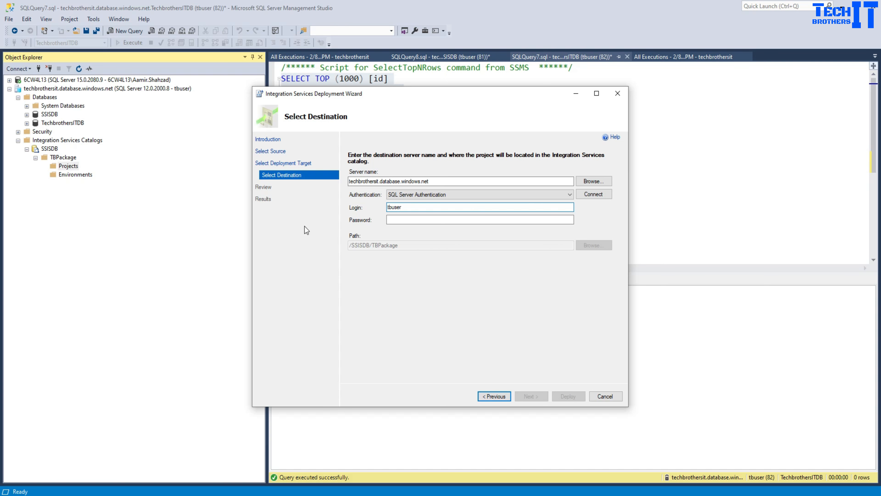
pyautogui.click(395, 219)
pyautogui.write('*')
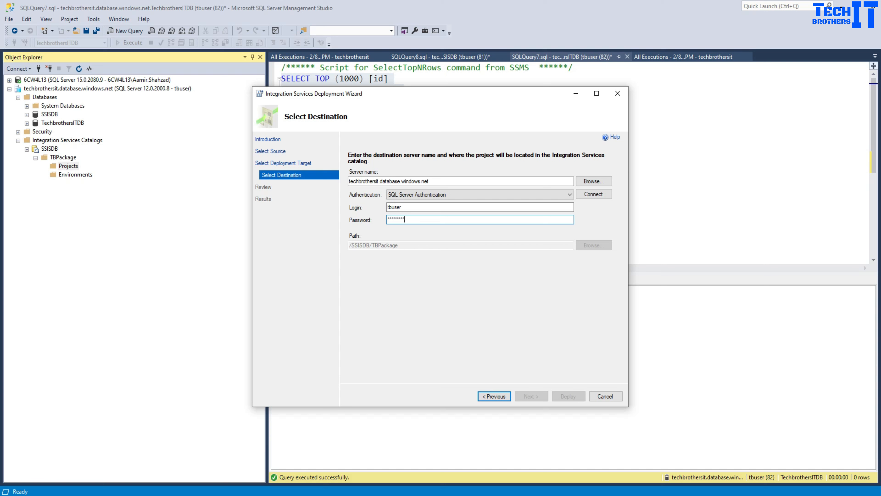
pyautogui.click(594, 194)
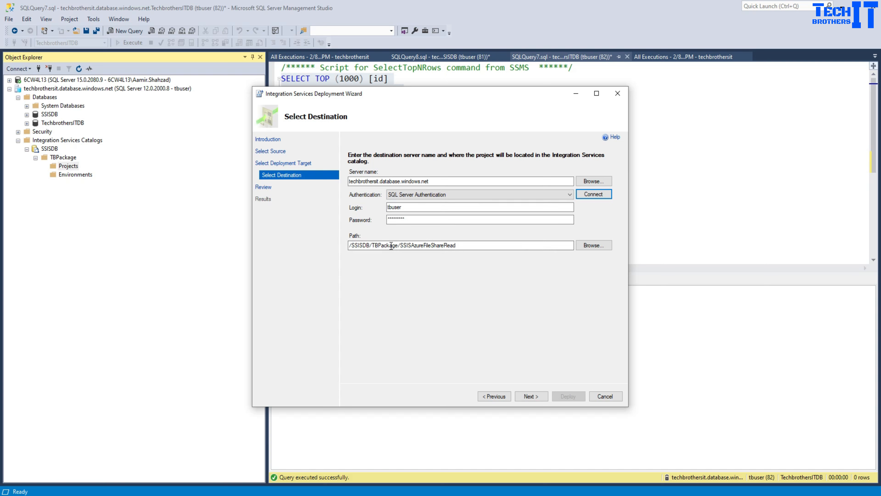
# Step: Deploy the project to the path /SSISDB/TBPackage/SSISAzureFileShareRead and close the deployment wizard
pyautogui.click(366, 244)
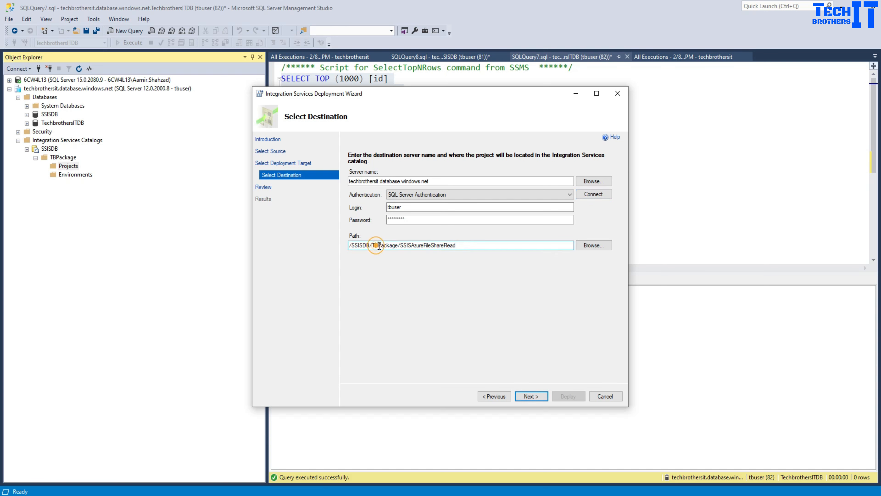
pyautogui.click(532, 397)
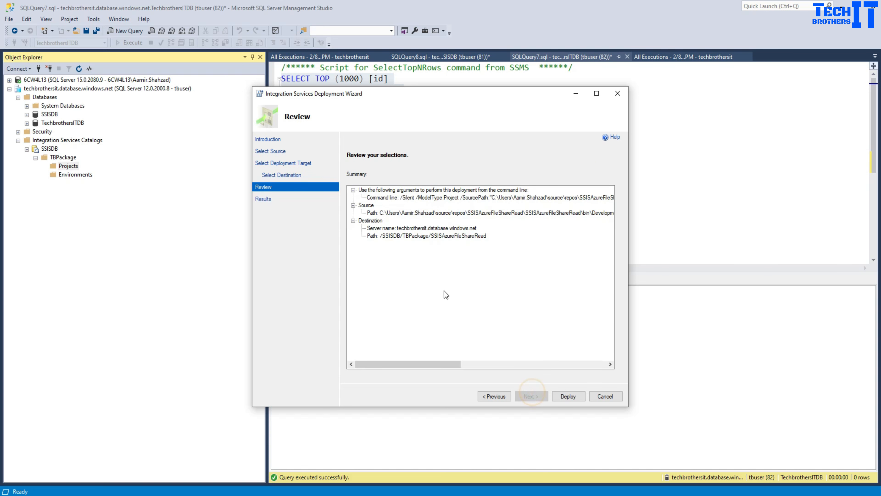
pyautogui.click(567, 396)
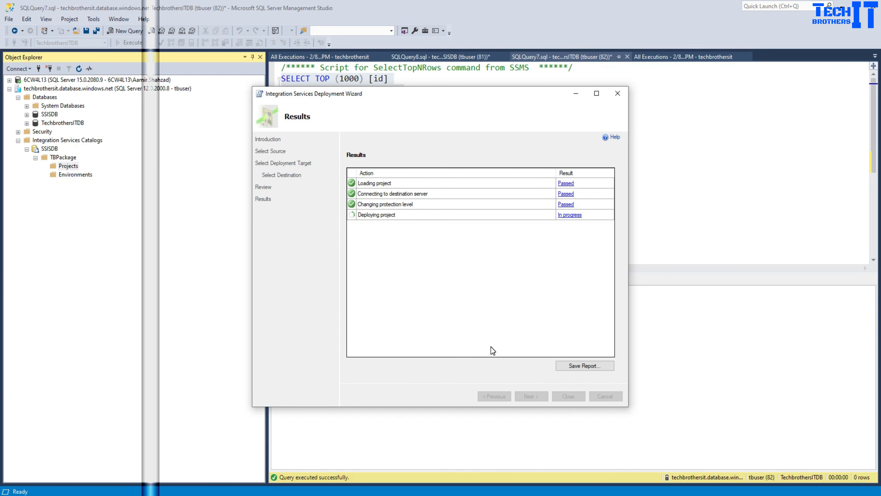
pyautogui.click(568, 396)
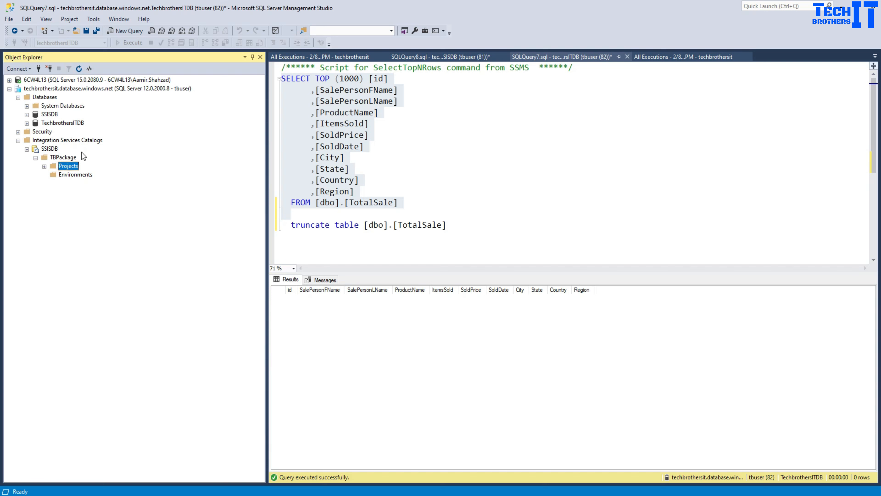
# Step: Expand TBPackage's Projects folder down to the SSISAzureFileShareRead packages and inspect Pkg_LoadCSVToAzureSQLDB.dtsx and its available actions
pyautogui.click(44, 166)
pyautogui.click(83, 176)
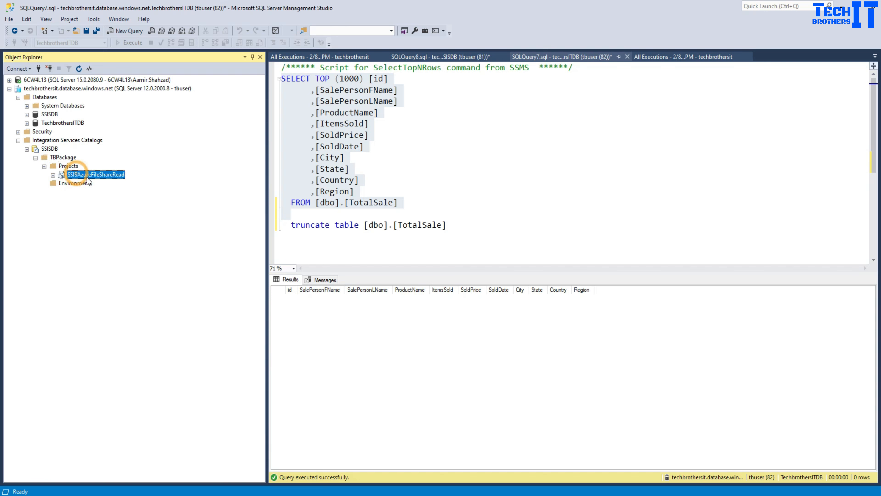
pyautogui.click(53, 175)
pyautogui.click(72, 184)
pyautogui.click(62, 183)
pyautogui.click(94, 192)
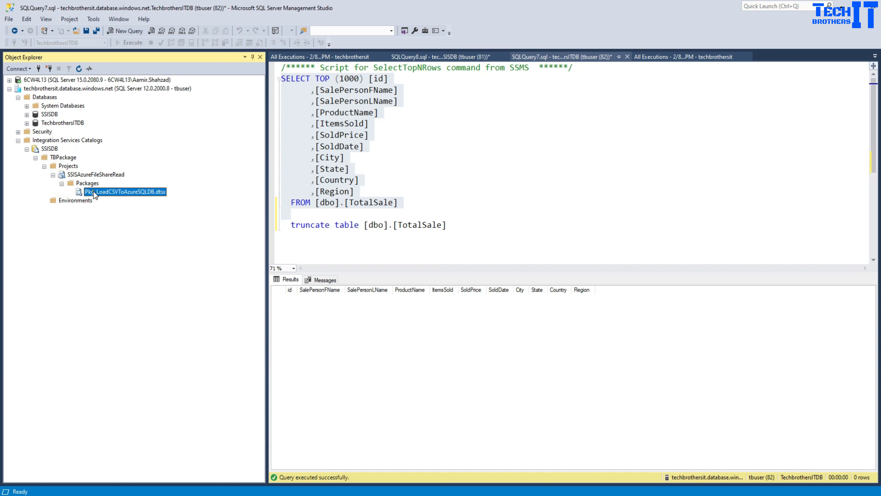
pyautogui.click(93, 175)
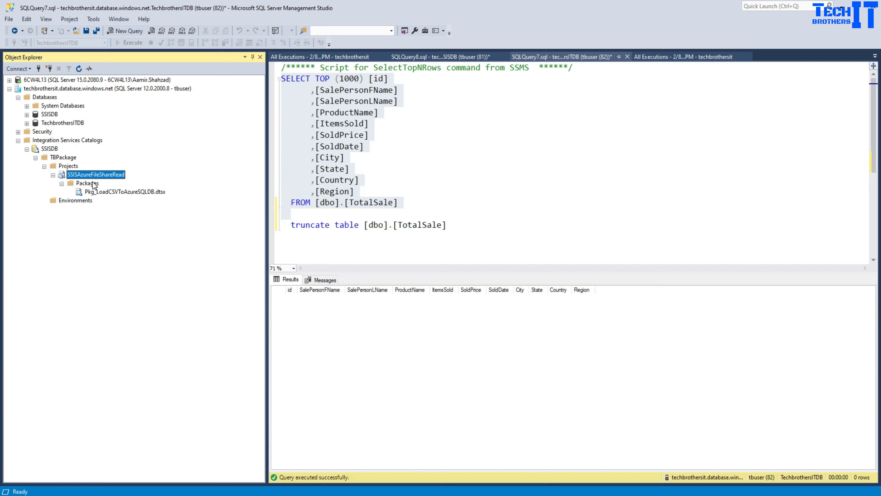
pyautogui.click(95, 184)
pyautogui.click(105, 193)
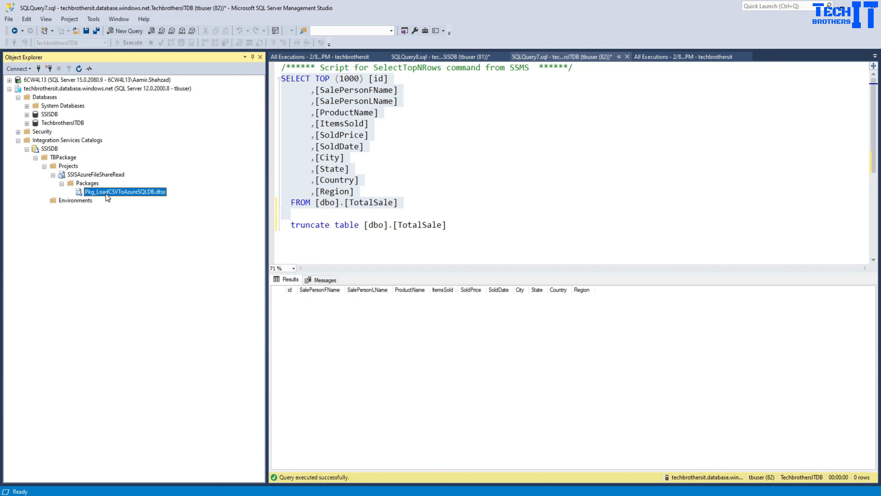
pyautogui.rightClick(107, 194)
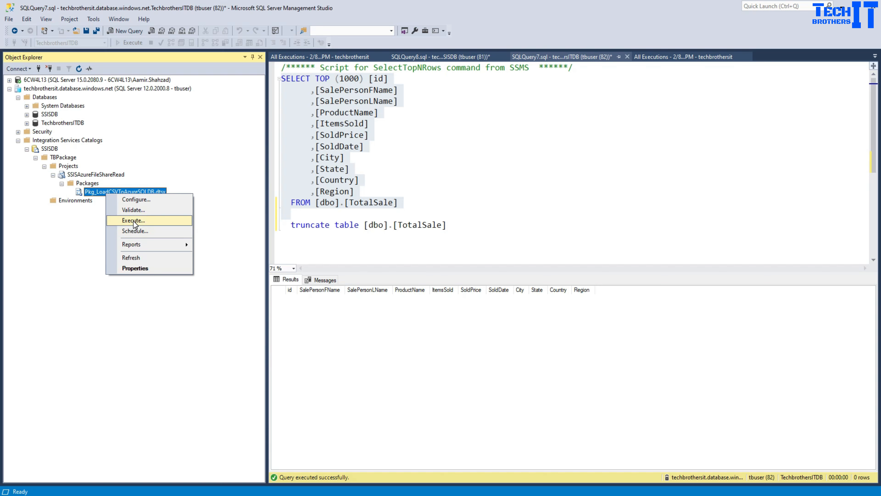
# Step: Switch to the Azure portal in the browser and open the file shares of the techbrothersstorage storage account
pyautogui.click(356, 495)
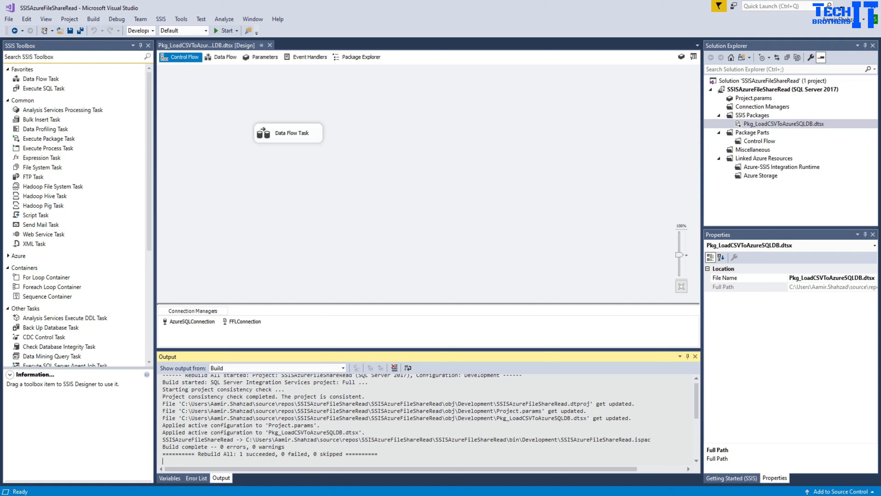
pyautogui.hotkey('alt', 'Tab')
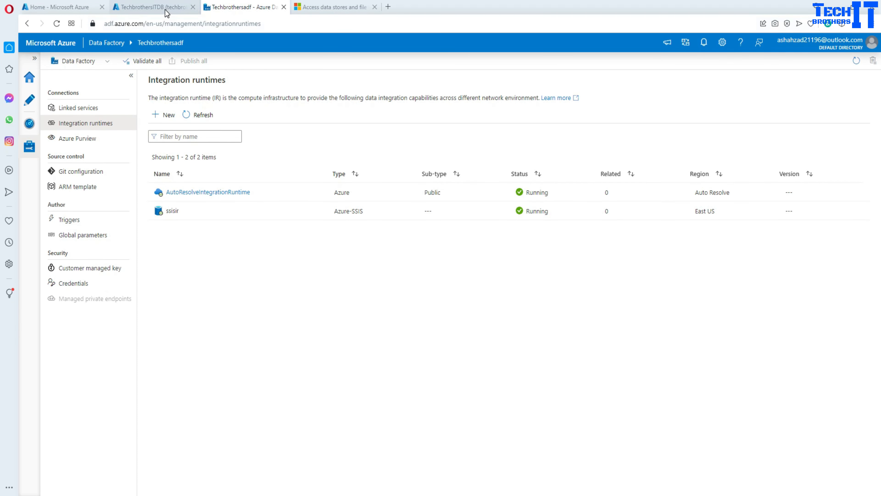
pyautogui.click(63, 6)
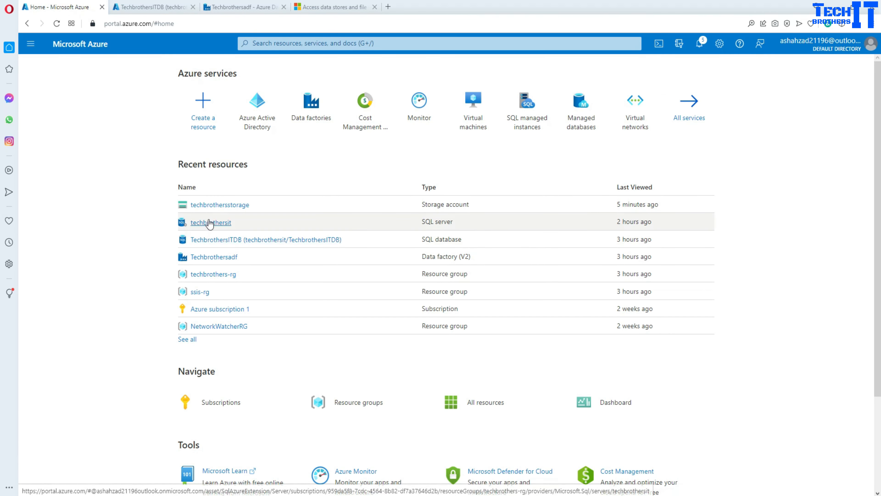
pyautogui.click(213, 205)
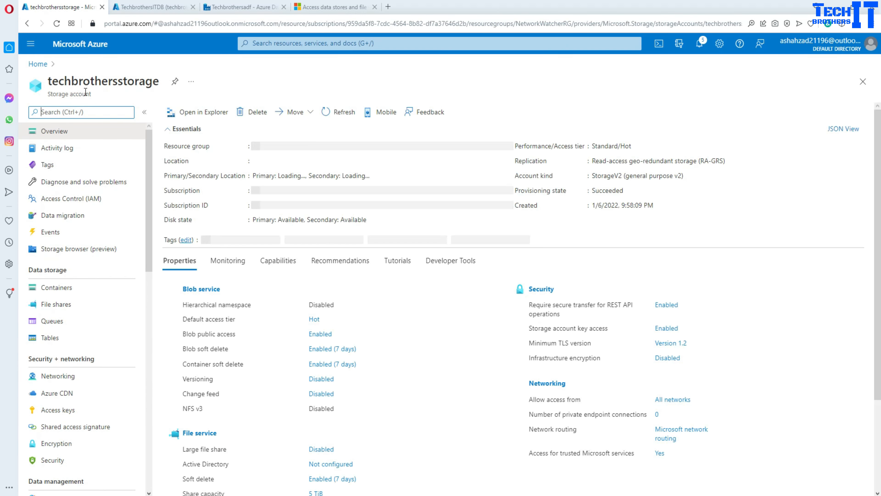
pyautogui.click(52, 306)
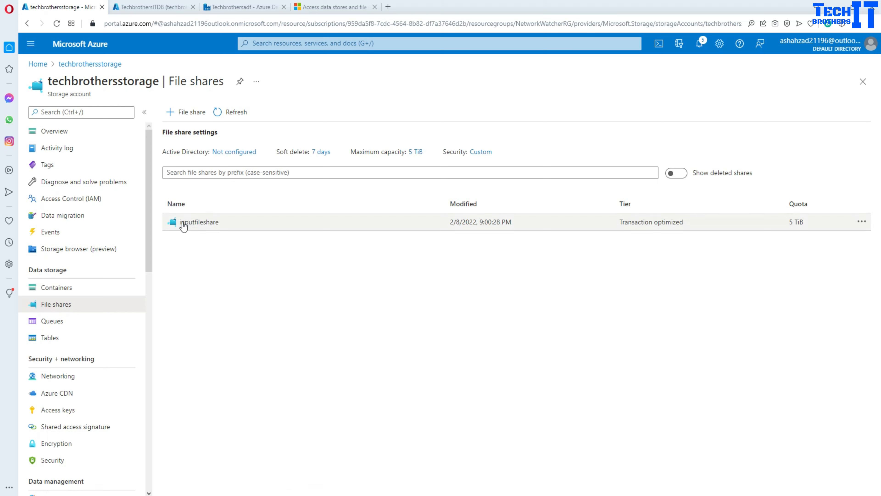
# Step: Create a file share named ssisloadfiles with the Transaction optimized tier
pyautogui.click(175, 112)
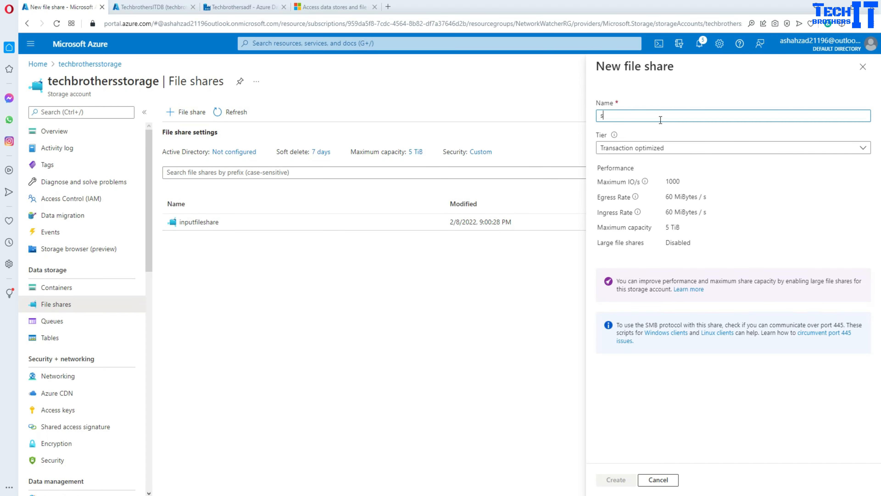
pyautogui.write('ssisloadfiles')
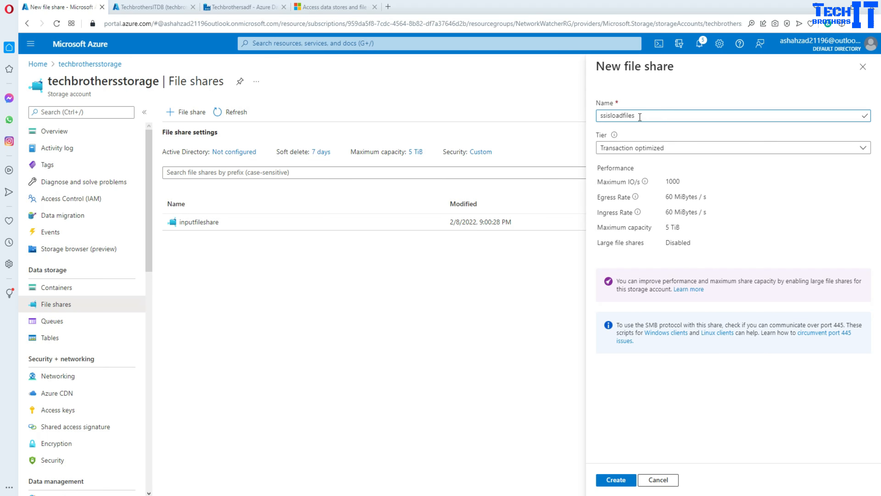
pyautogui.click(616, 479)
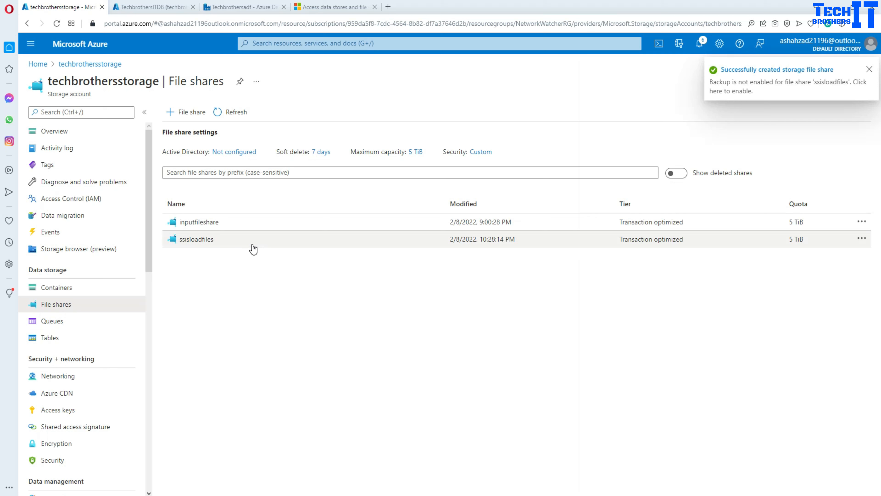
# Step: Upload TotalSale.csv from the Desktop's ADF Input folder into the ssisloadfiles file share and close the upload pane
pyautogui.click(198, 241)
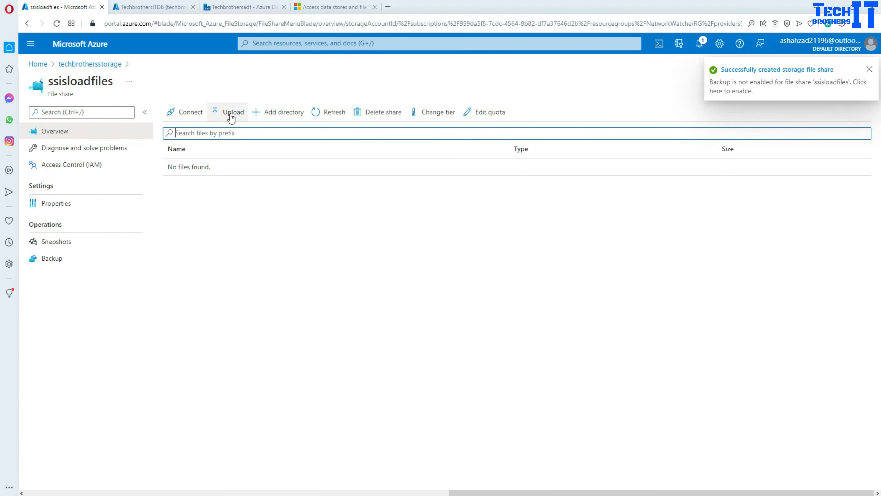
pyautogui.click(232, 115)
pyautogui.click(866, 110)
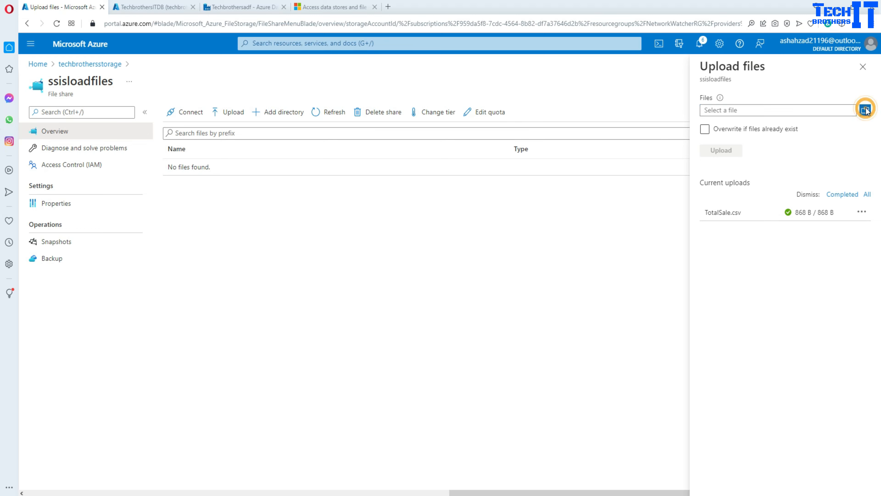
pyautogui.click(747, 222)
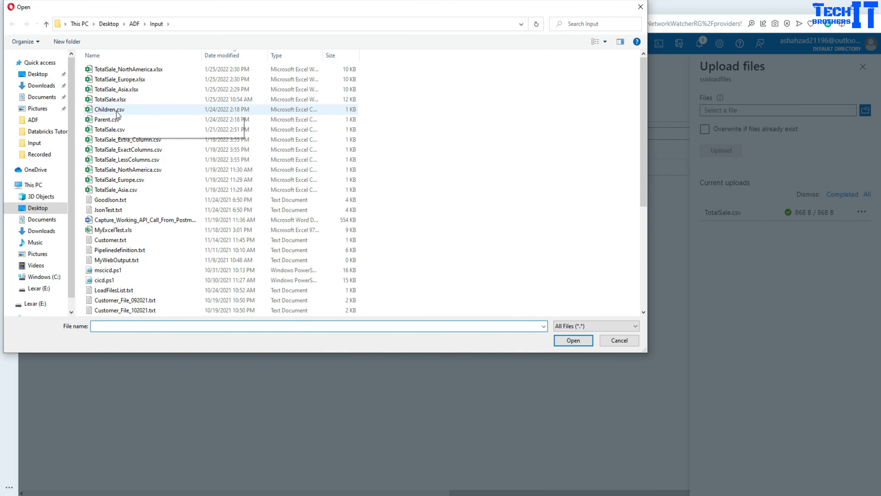
pyautogui.click(115, 130)
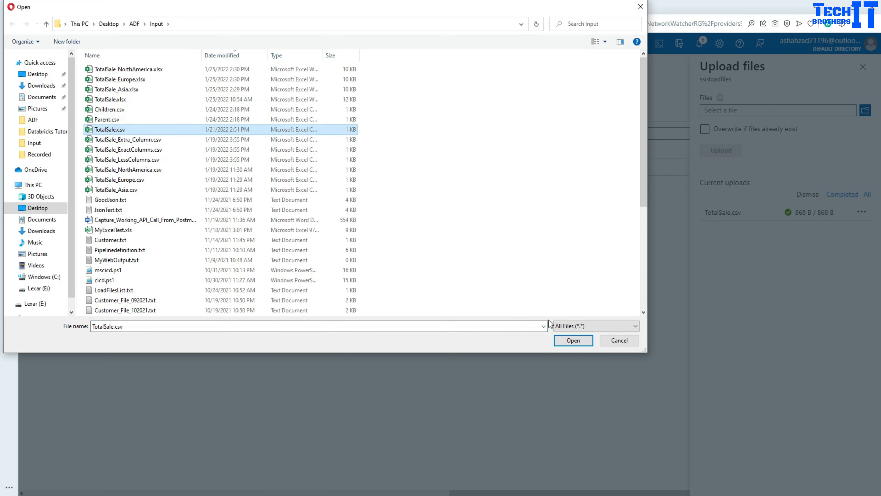
pyautogui.click(562, 342)
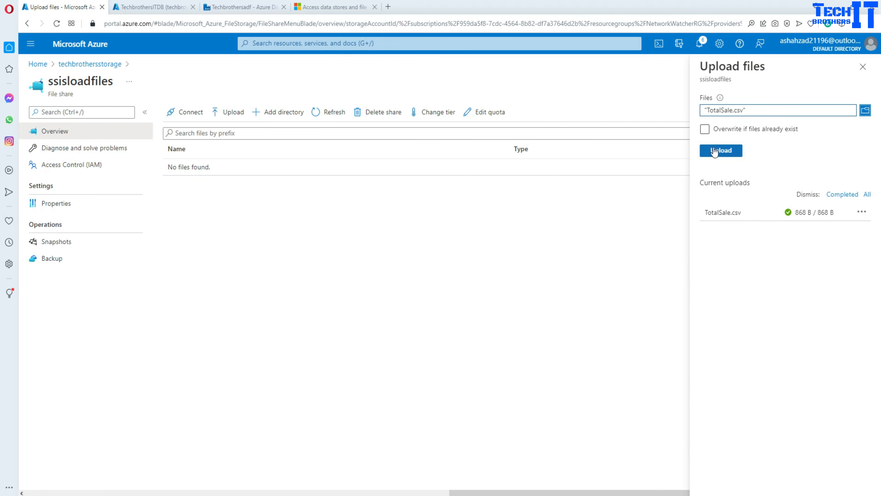
pyautogui.click(715, 151)
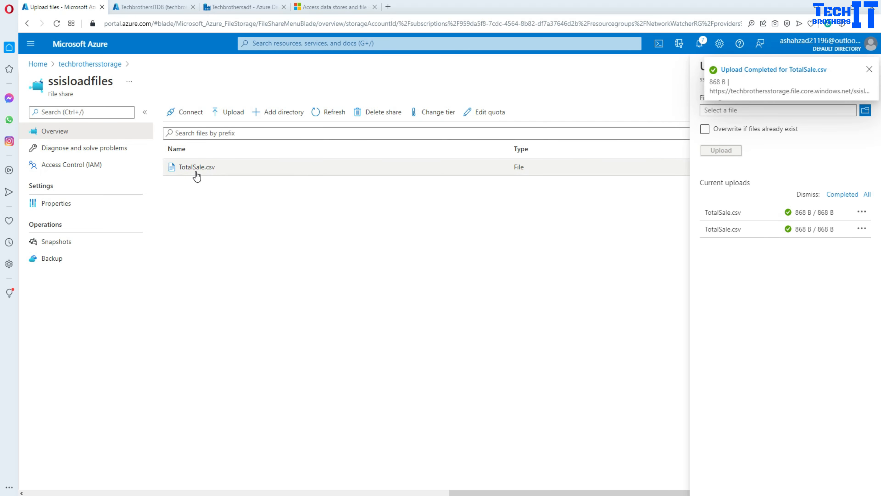
pyautogui.click(869, 70)
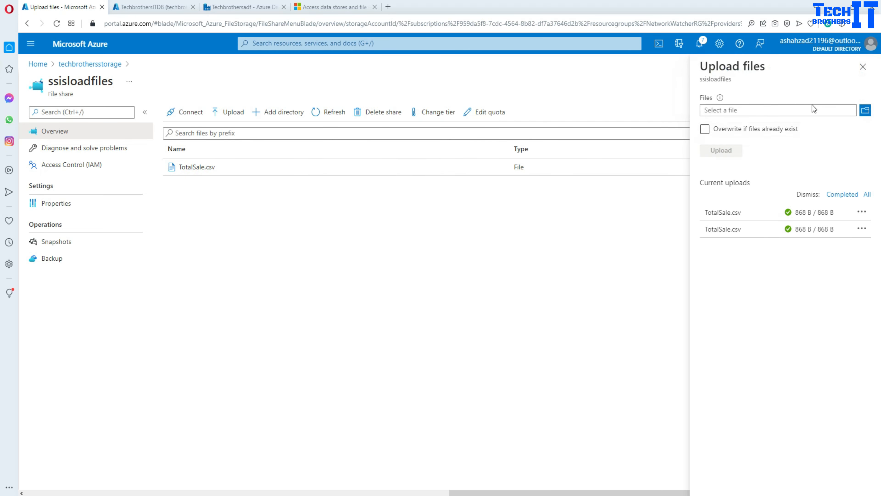
pyautogui.click(863, 66)
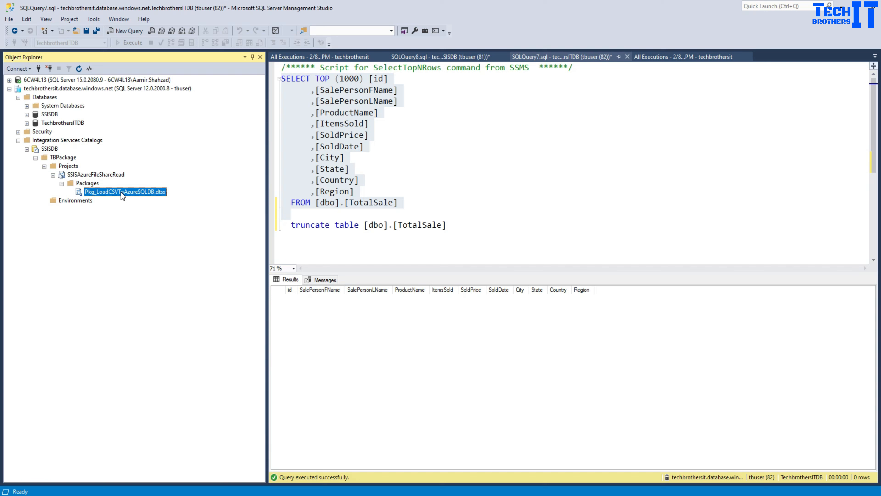
# Step: In SQL Server Management Studio, open the configuration of Pkg_LoadCSVToAzureSQLDB.dtsx, maximize it and view the FFLConnection connection manager's properties
pyautogui.click(429, 168)
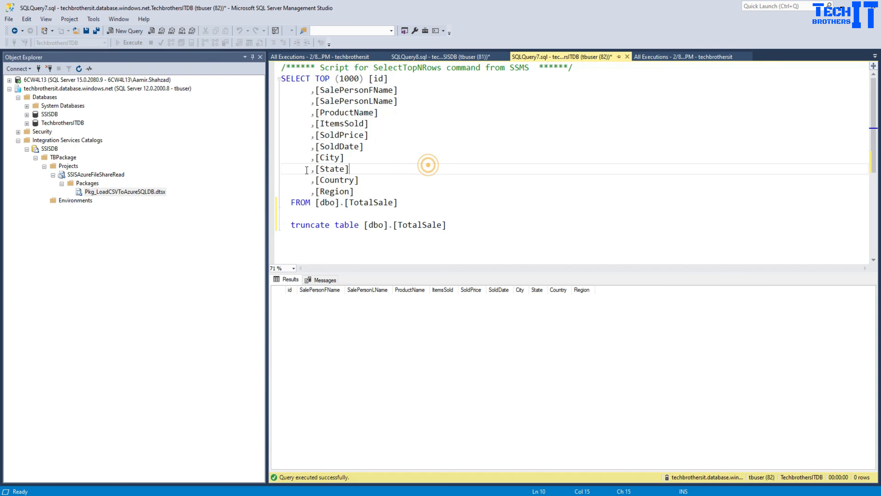
pyautogui.click(151, 193)
pyautogui.rightClick(152, 194)
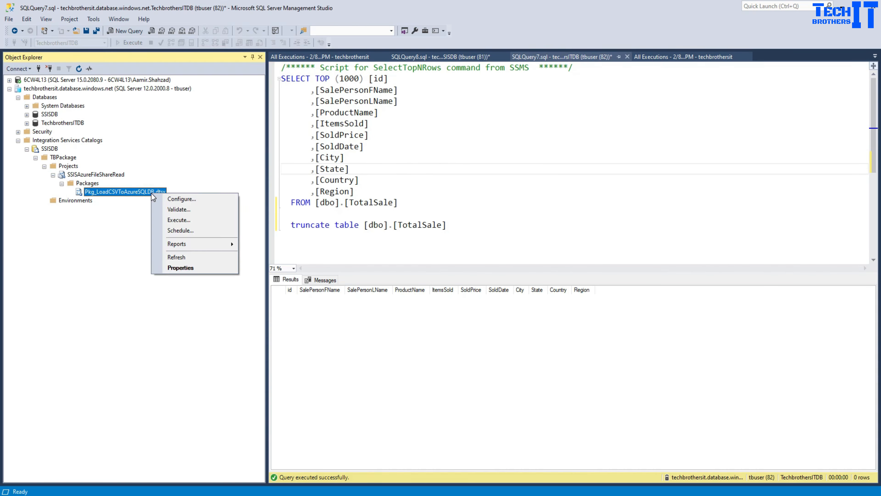
pyautogui.click(173, 201)
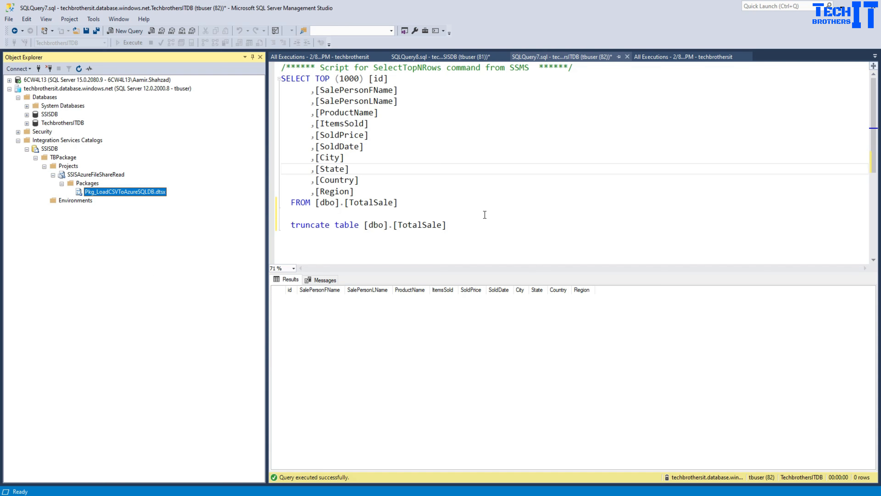
pyautogui.click(444, 201)
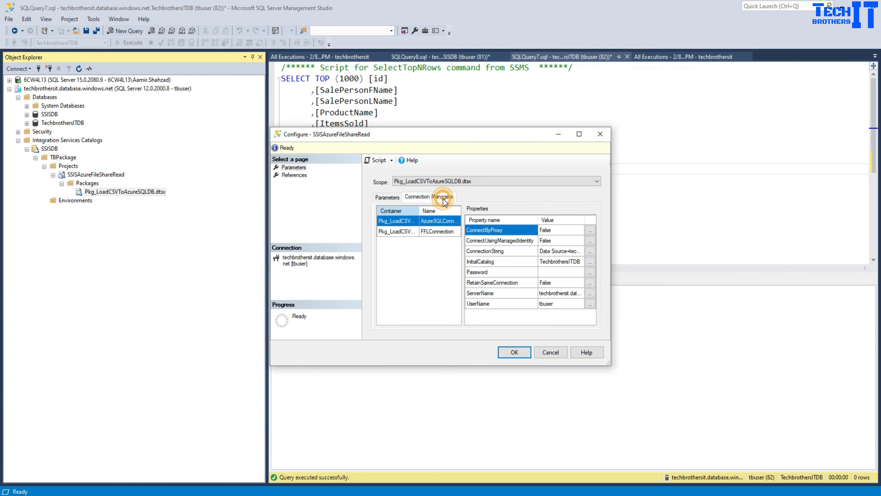
pyautogui.click(579, 134)
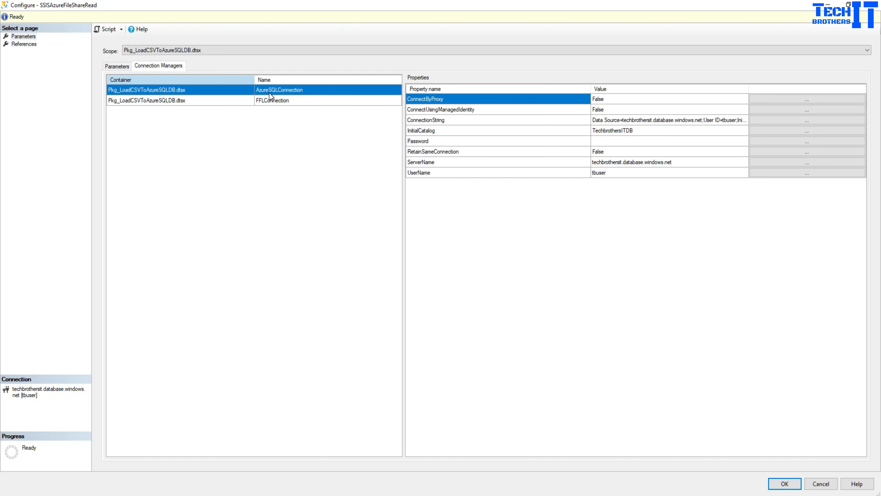
pyautogui.click(255, 100)
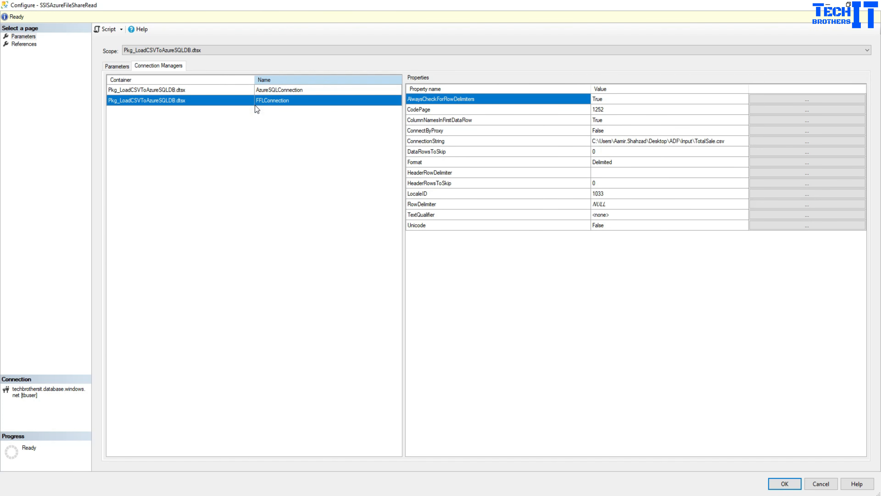
# Step: Set the Password property of the AzureSQLConnection connection manager to the account password
pyautogui.click(226, 91)
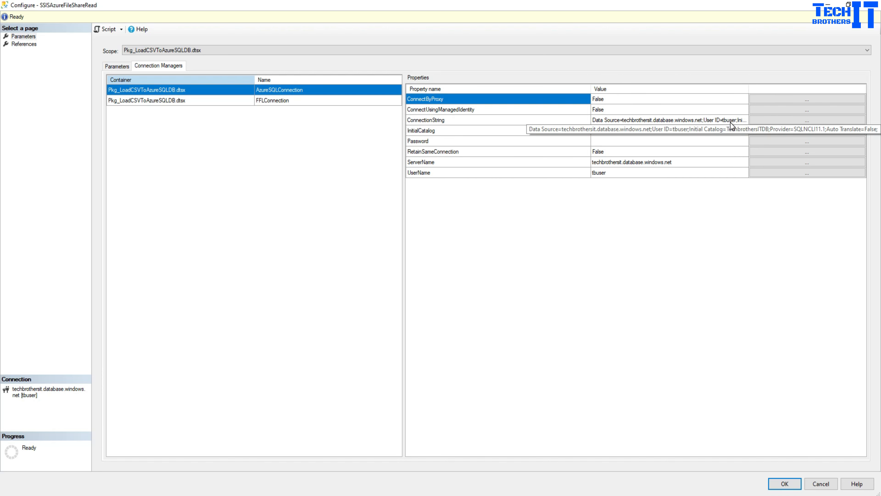
pyautogui.click(613, 143)
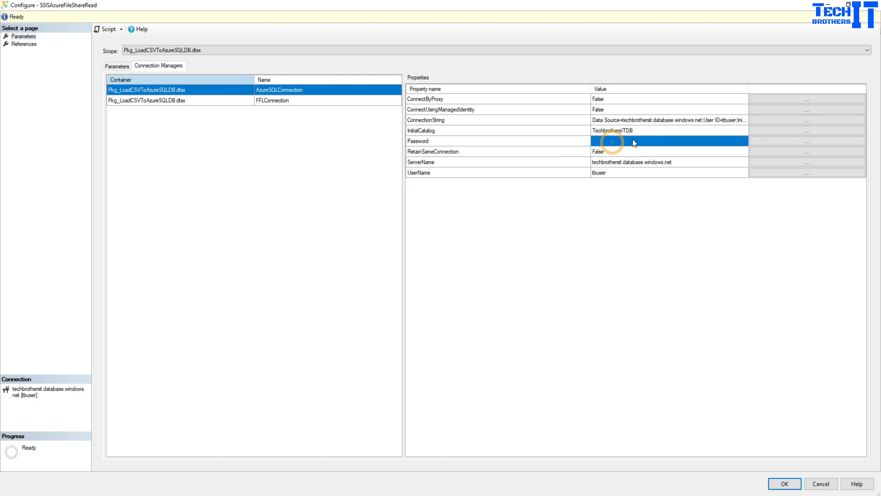
pyautogui.click(756, 142)
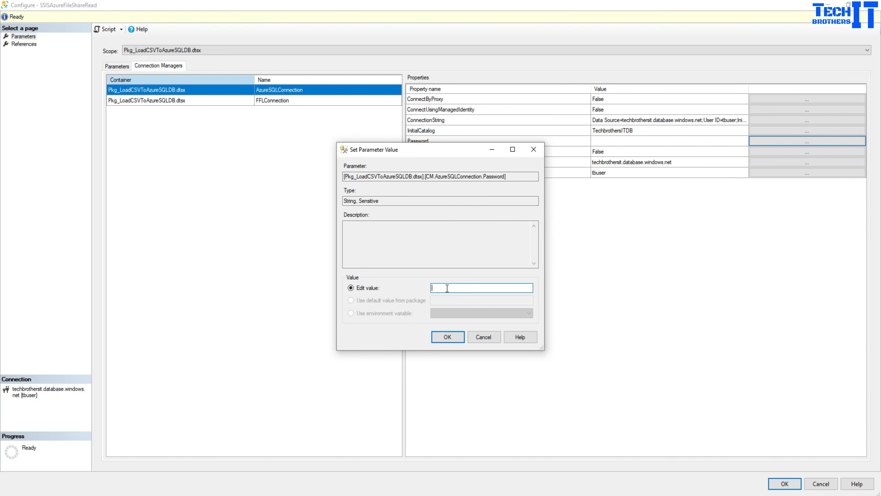
pyautogui.write('•')
pyautogui.click(447, 338)
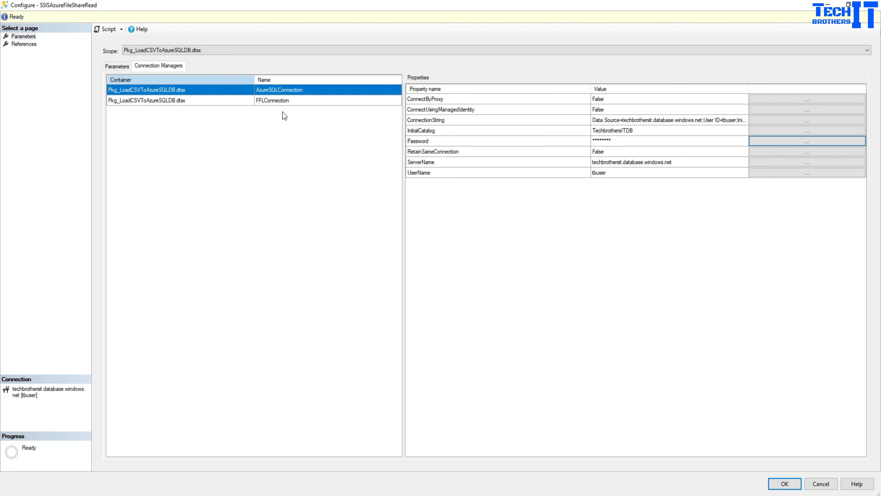
# Step: Open the FFLConnection connection manager's ConnectionString property for editing and choose to override the package default with an edited value
pyautogui.click(280, 104)
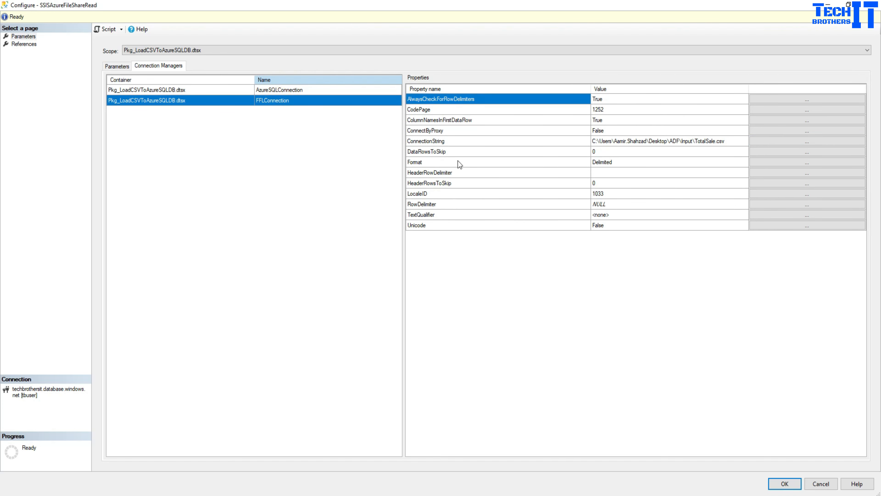
pyautogui.click(602, 142)
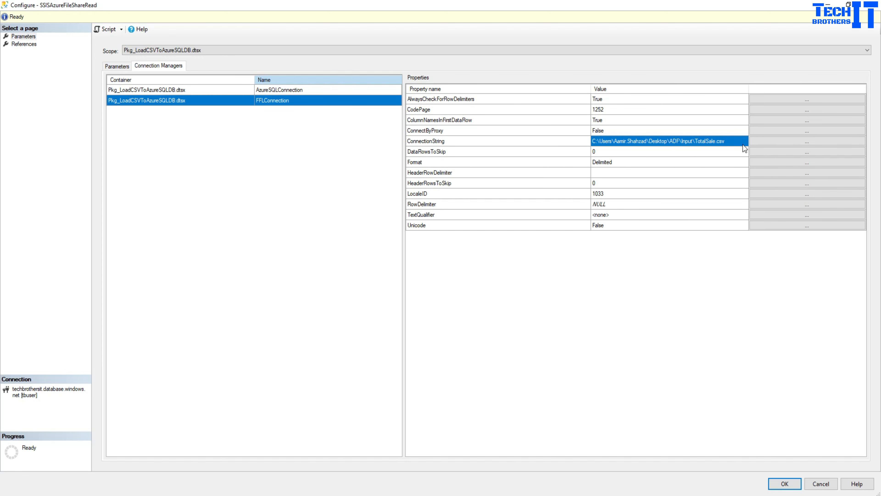
pyautogui.click(755, 142)
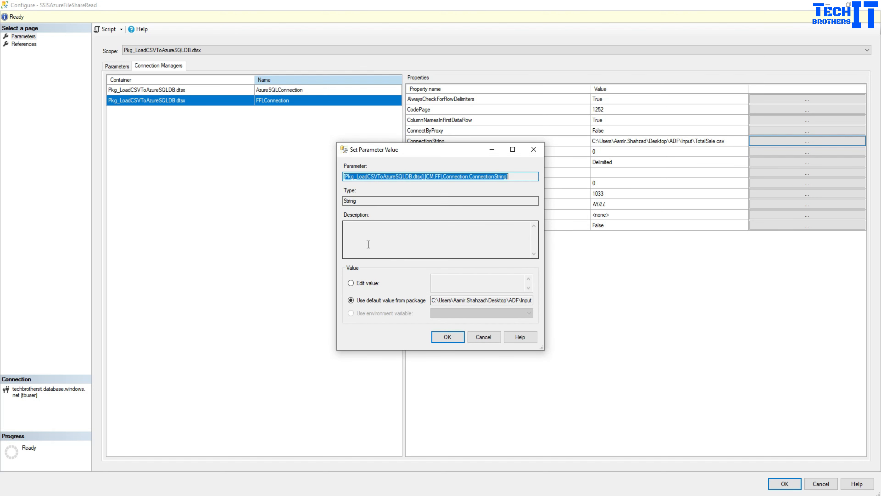
pyautogui.click(350, 283)
pyautogui.click(439, 280)
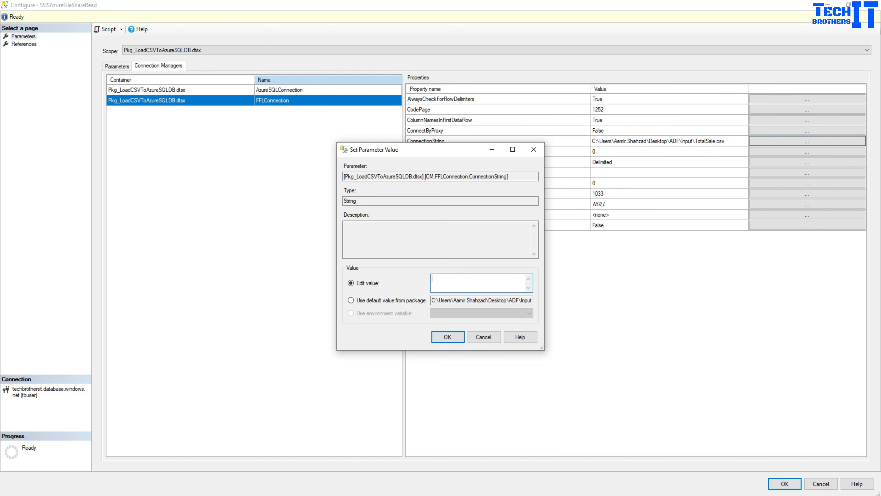
# Step: Switch to the Azure portal, view the file properties of TotalSale.csv in the ssisloadfiles share and copy its URL
pyautogui.click(539, 495)
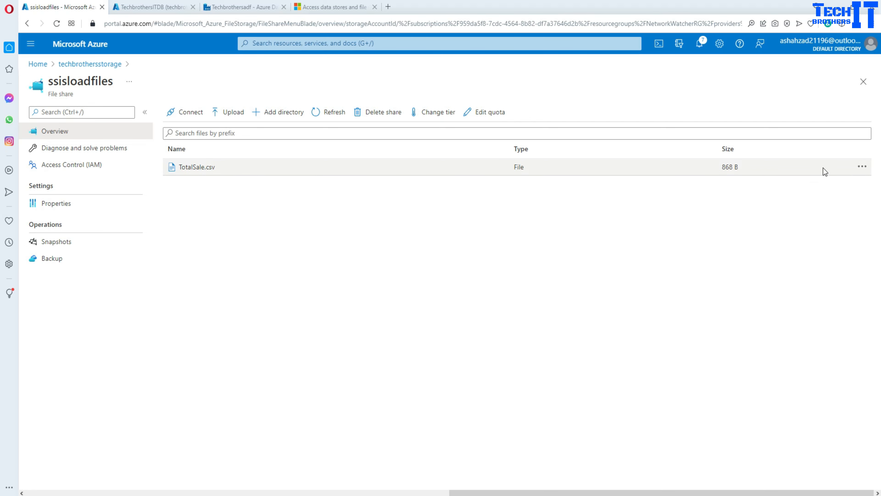
pyautogui.click(863, 167)
pyautogui.click(798, 207)
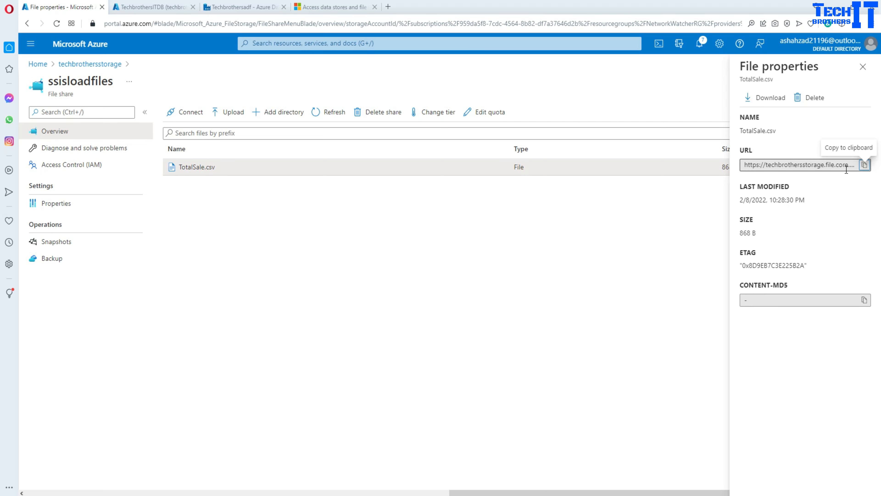
pyautogui.click(864, 166)
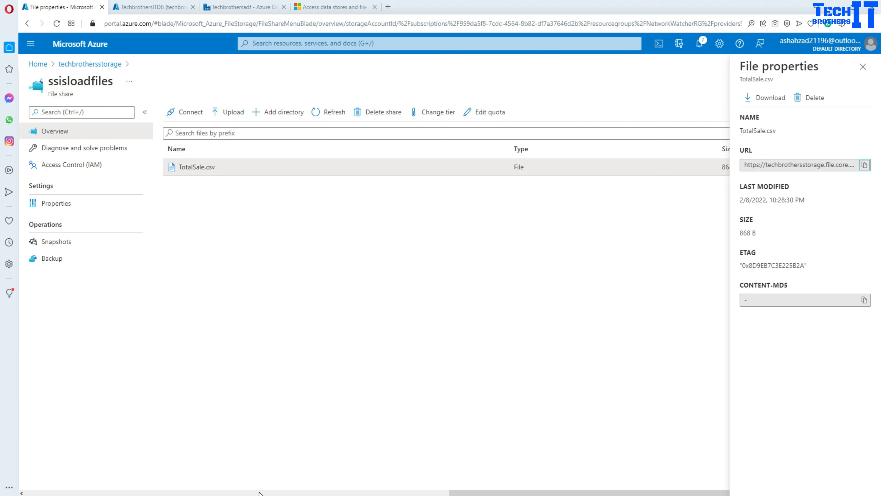
# Step: Switch to SSMS and paste the copied file URL two lines below the truncate table statement in SQLQuery7.sql
pyautogui.moveTo(337, 480)
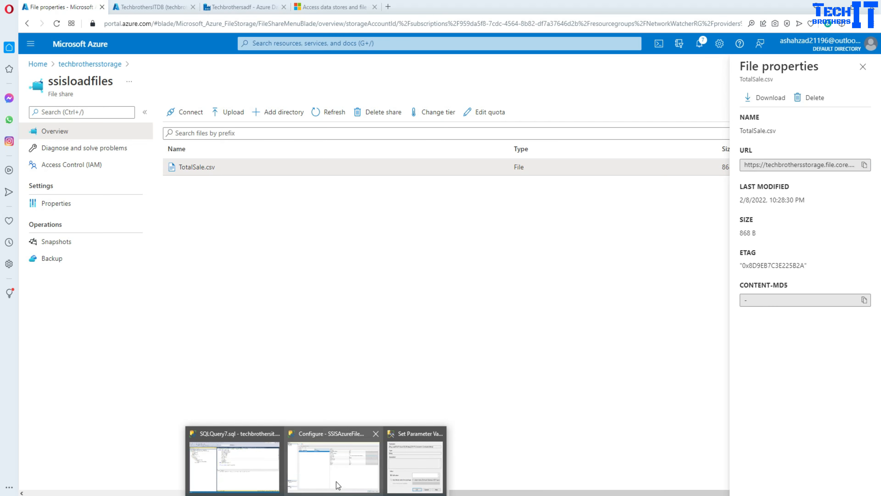
pyautogui.click(266, 459)
pyautogui.click(488, 224)
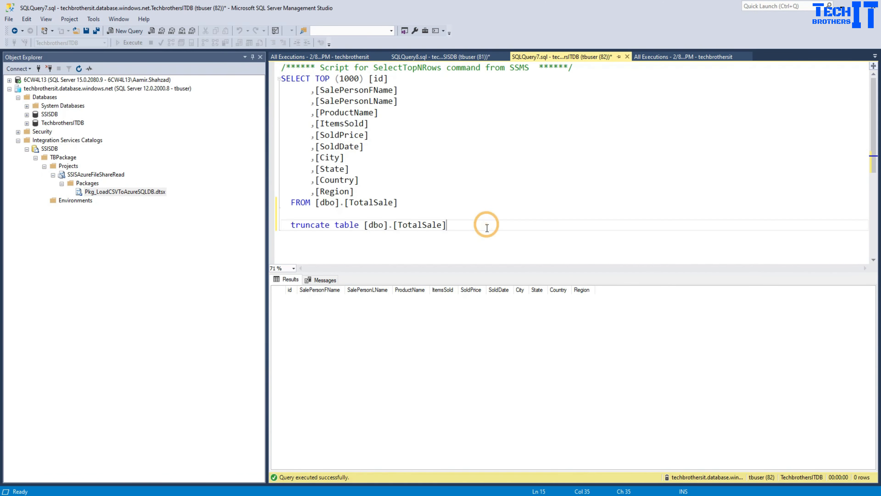
pyautogui.press('Return')
pyautogui.press('Return')
pyautogui.hotkey('ctrl', 'v')
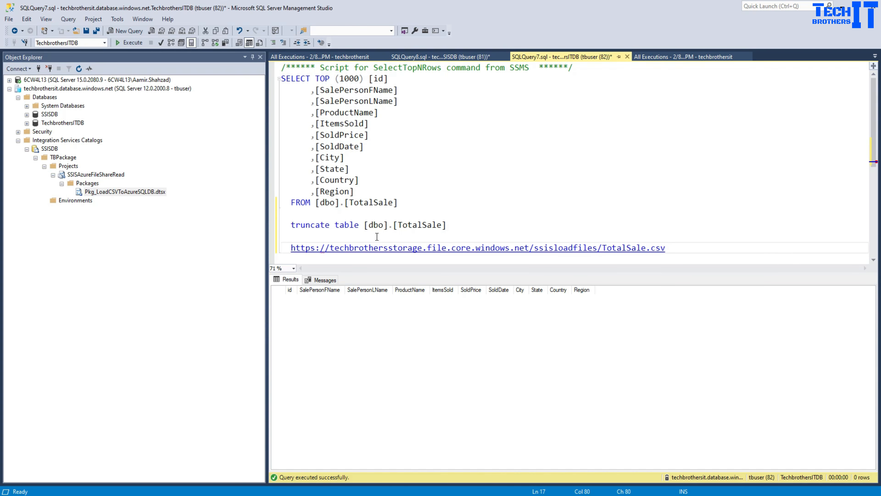
# Step: Convert the pasted URL into the UNC path \\techbrothersstorage.file.core.windows.net\ssisloadfiles\TotalSale.csv
pyautogui.moveTo(329, 248); pyautogui.dragTo(291, 247)
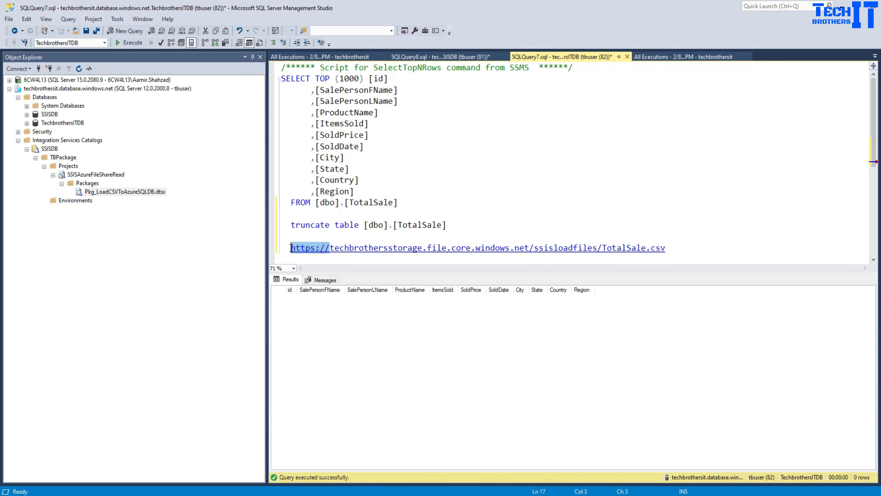
pyautogui.write('\\\\')
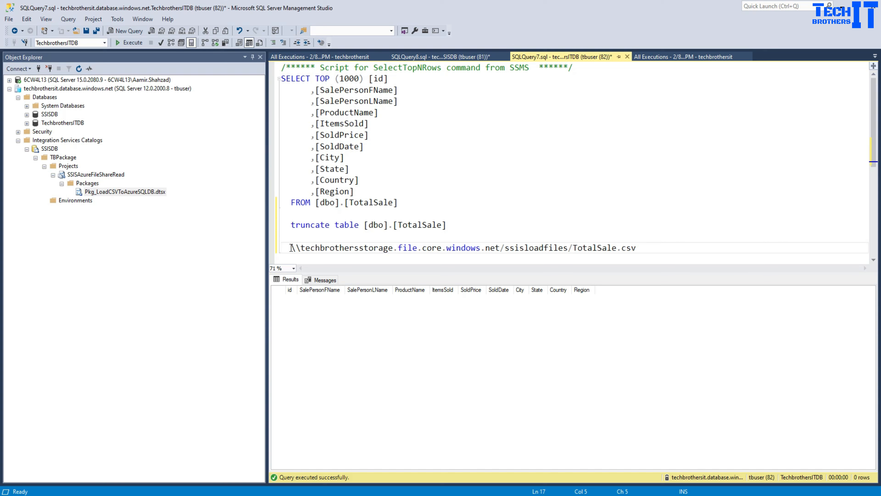
pyautogui.click(503, 247)
pyautogui.press('BackSpace')
pyautogui.write('\\')
pyautogui.click(574, 248)
pyautogui.press('BackSpace')
pyautogui.write('\\')
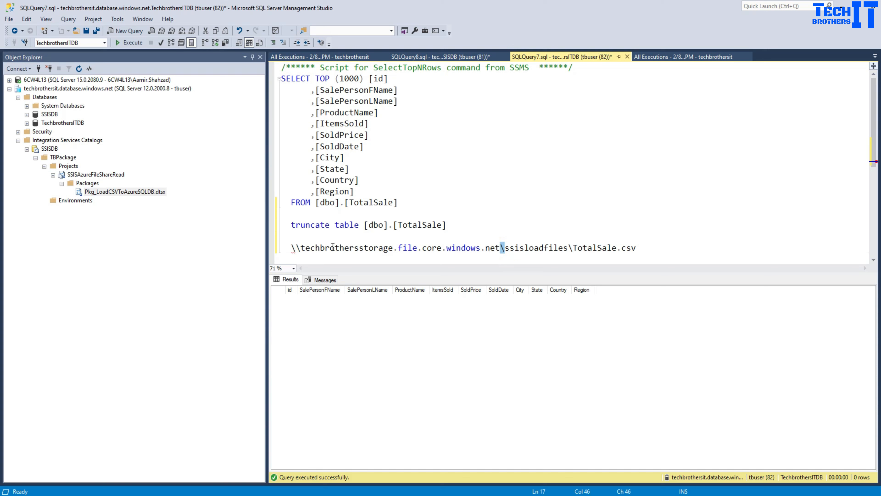
# Step: Copy the UNC path from the query into FFLConnection's ConnectionString value and save the package configuration
pyautogui.click(295, 248)
pyautogui.moveTo(295, 248); pyautogui.dragTo(290, 250)
pyautogui.moveTo(643, 246); pyautogui.dragTo(295, 248)
pyautogui.rightClick(295, 247)
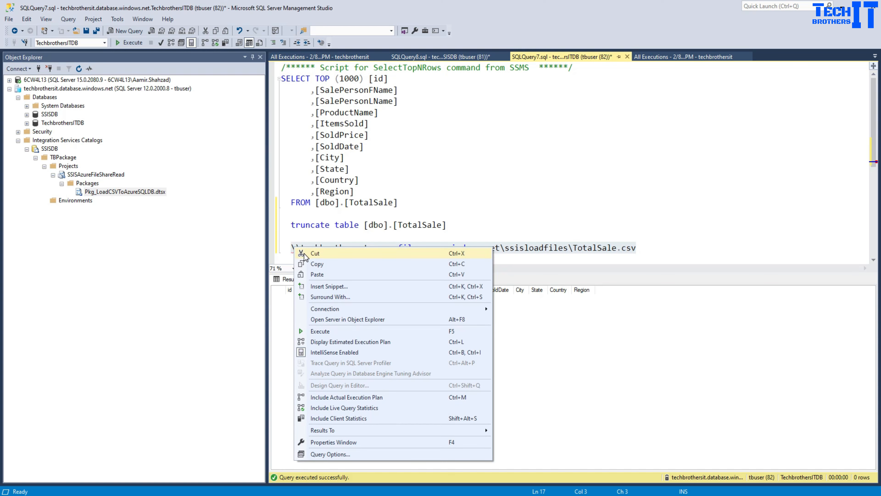
pyautogui.click(316, 265)
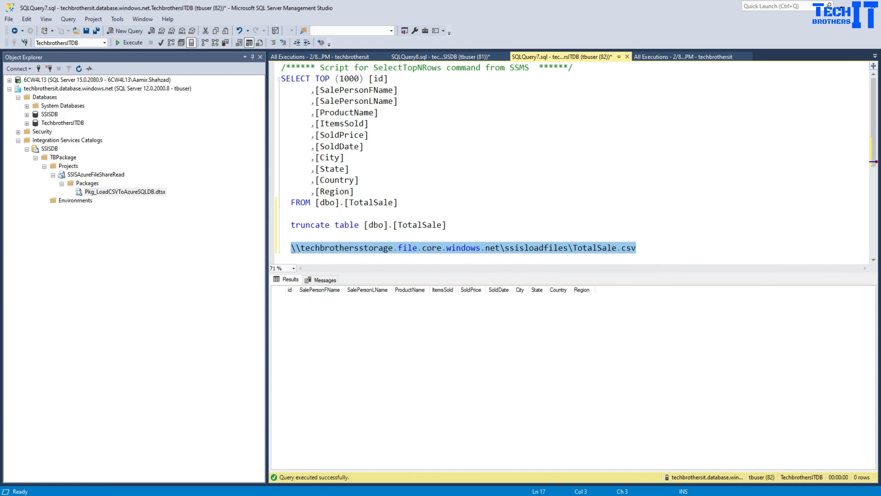
pyautogui.moveTo(315, 492)
pyautogui.click(415, 467)
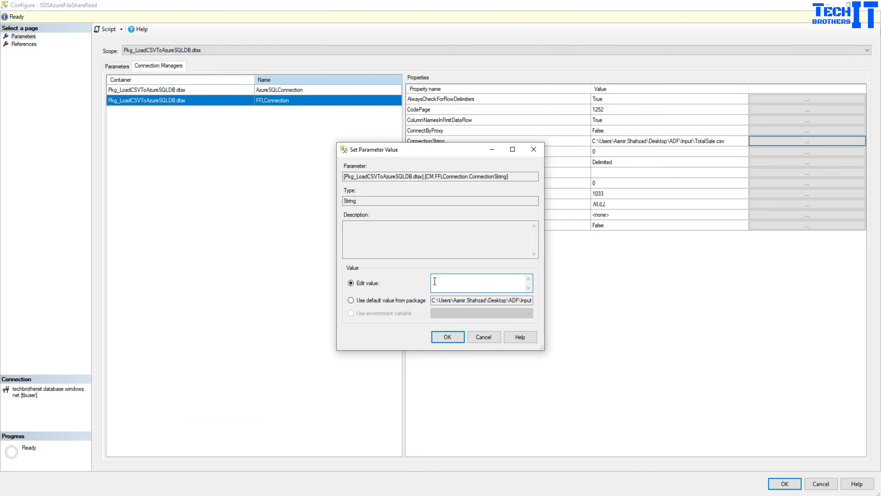
pyautogui.hotkey('ctrl', 'v')
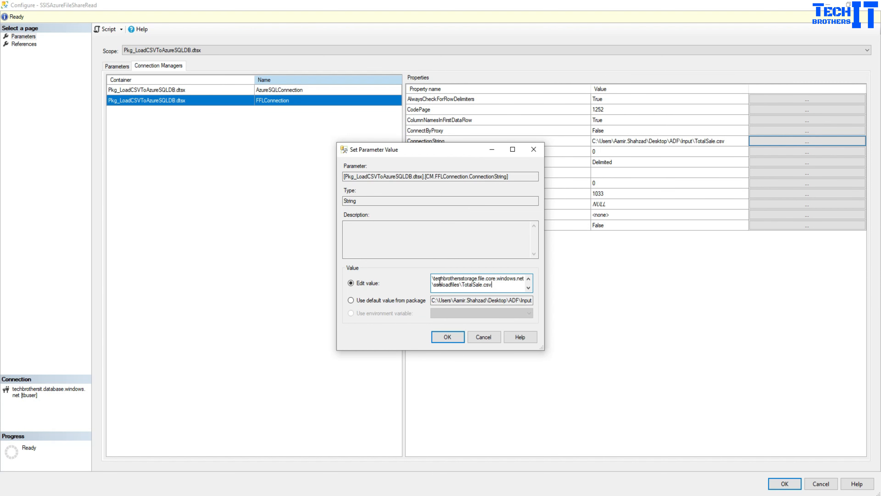
pyautogui.click(447, 337)
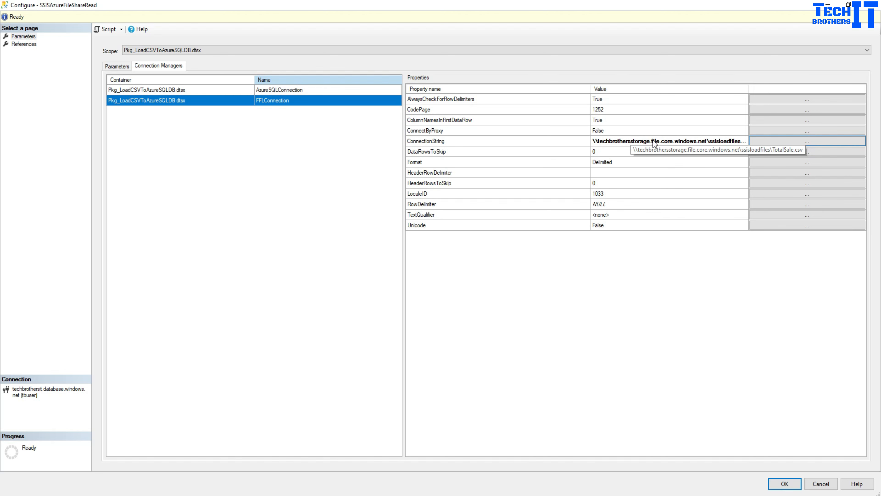
pyautogui.click(779, 483)
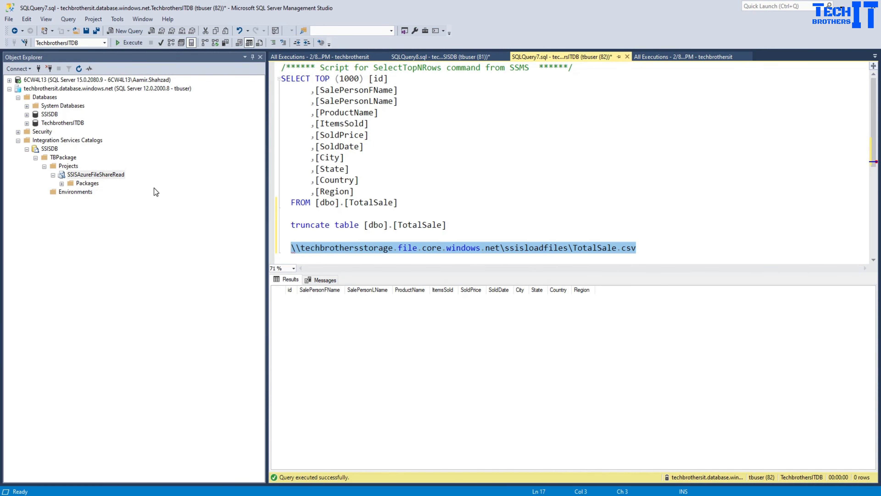
# Step: Expand the SSISAzureFileShareRead project's Packages folder and run only the SELECT TOP (1000) query on [dbo].[TotalSale]
pyautogui.click(61, 184)
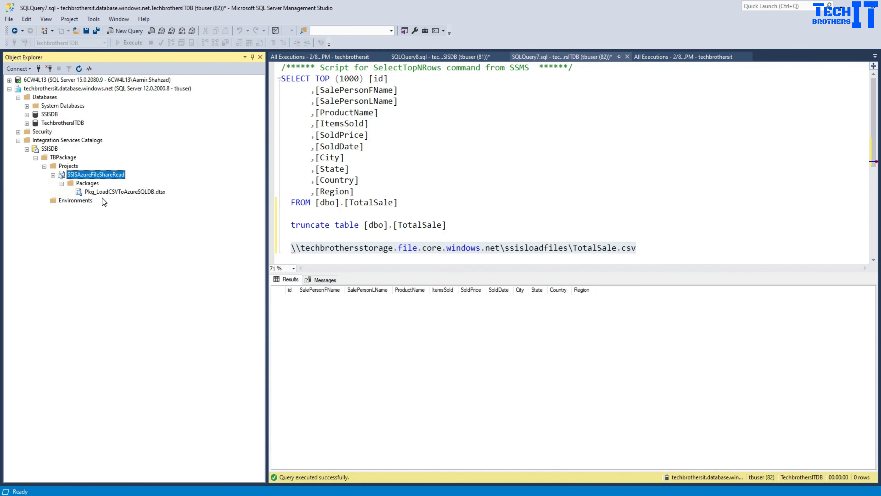
pyautogui.click(110, 193)
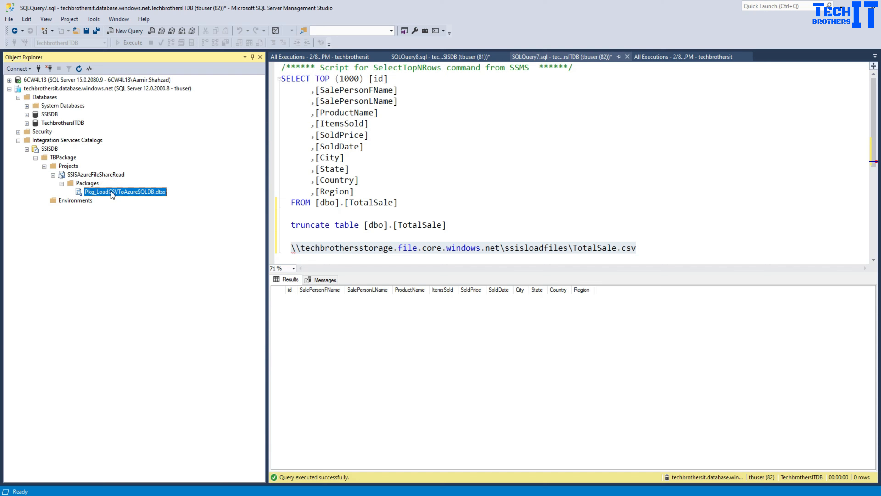
pyautogui.click(361, 186)
pyautogui.moveTo(402, 203); pyautogui.dragTo(278, 78)
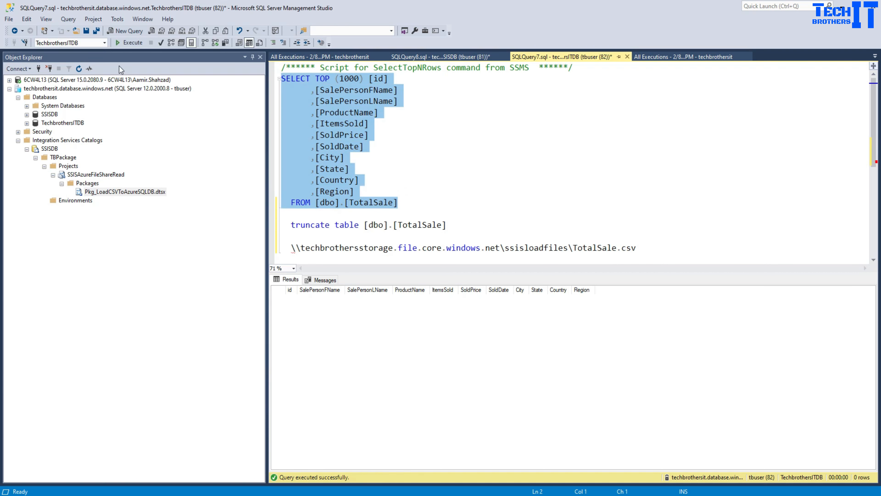
pyautogui.click(129, 43)
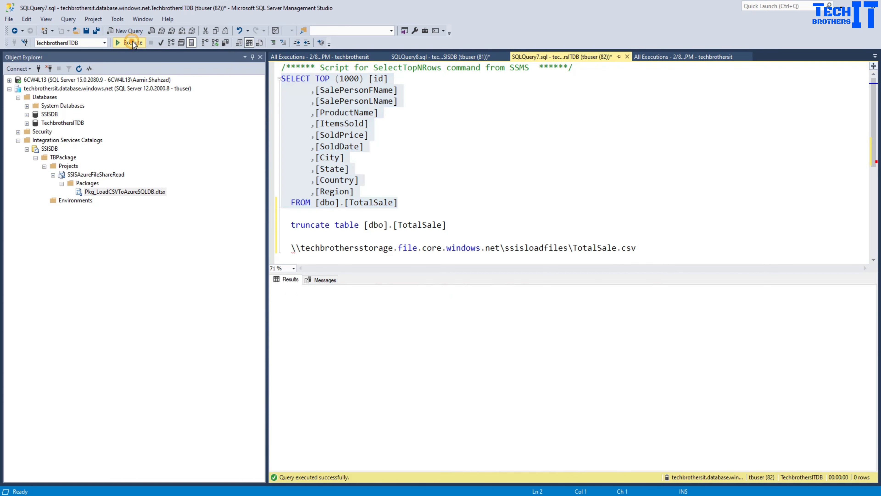
# Step: Execute Pkg_LoadCSVToAzureSQLDB.dtsx with its configured values and bring up the package's All Executions report
pyautogui.rightClick(149, 193)
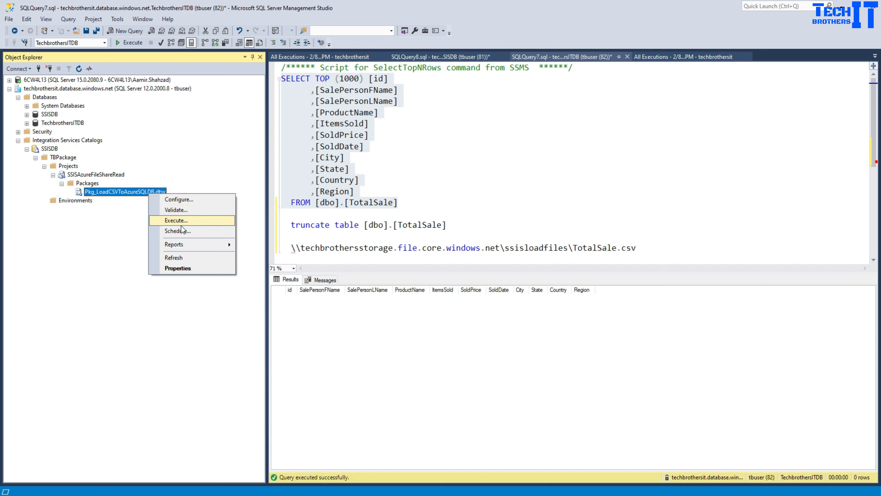
pyautogui.click(184, 221)
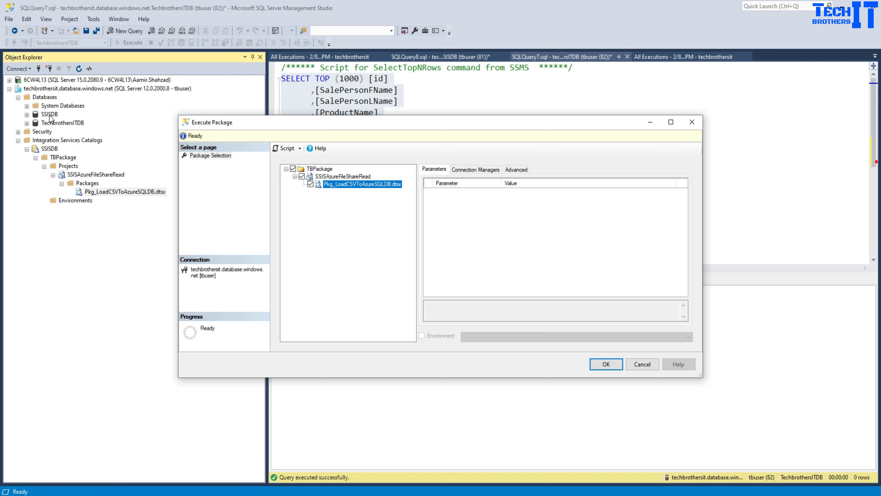
pyautogui.click(604, 365)
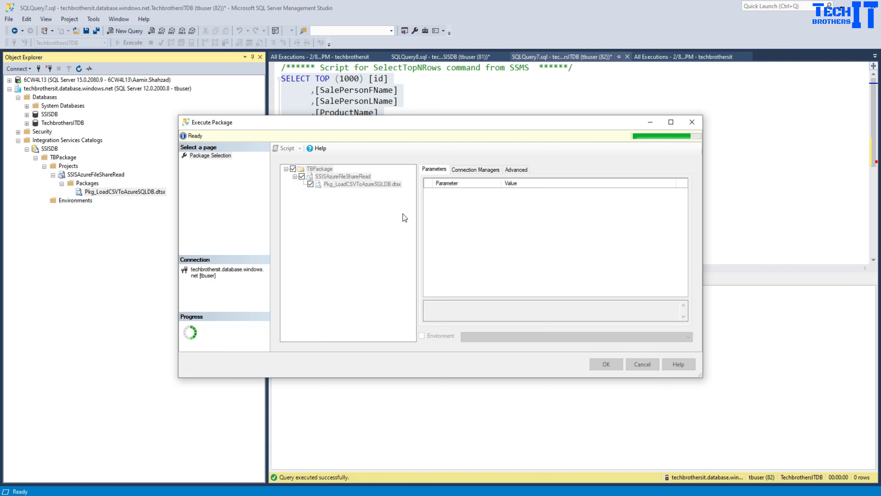
pyautogui.click(519, 270)
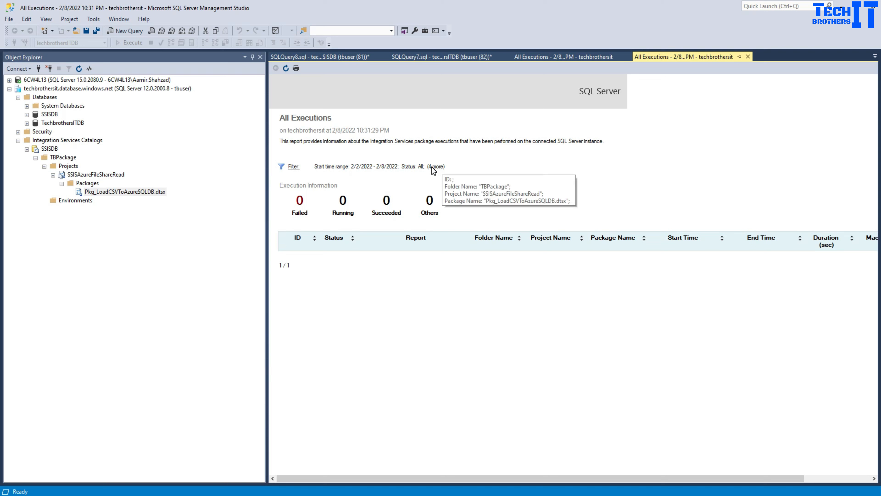
# Step: Filter the All Executions report with the start time range's To date set to 2/9/2022
pyautogui.click(294, 167)
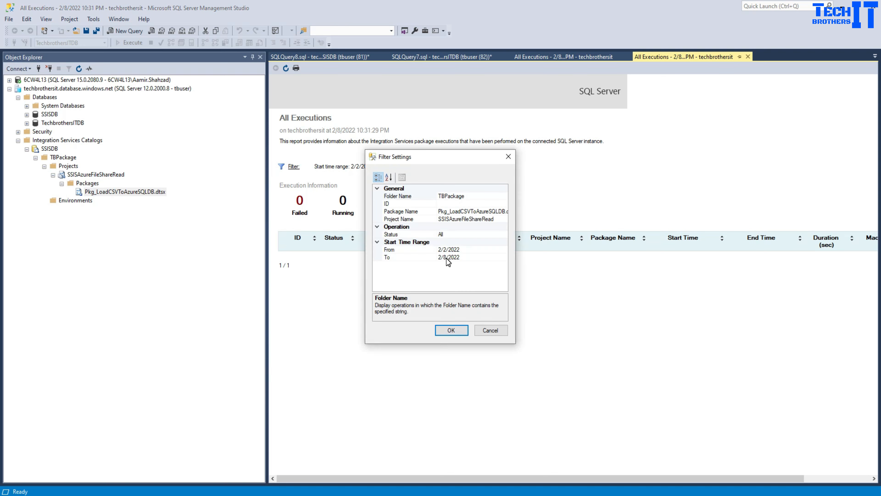
pyautogui.click(460, 257)
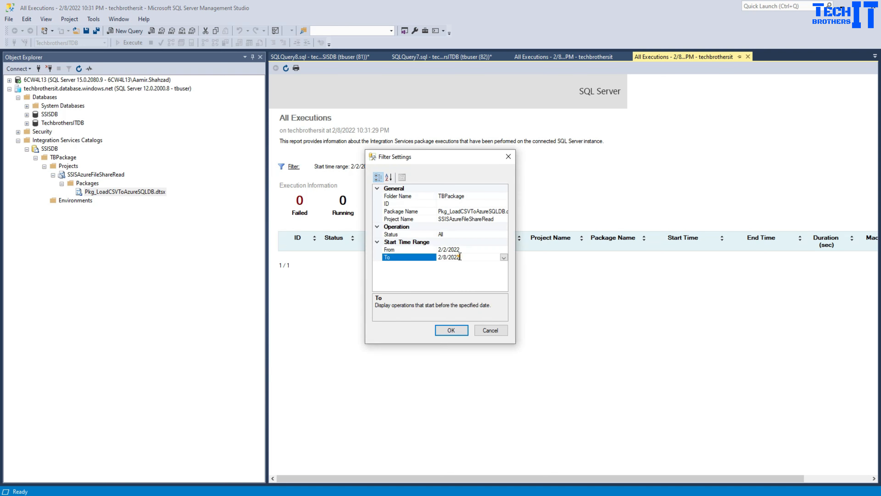
pyautogui.click(504, 257)
pyautogui.click(457, 296)
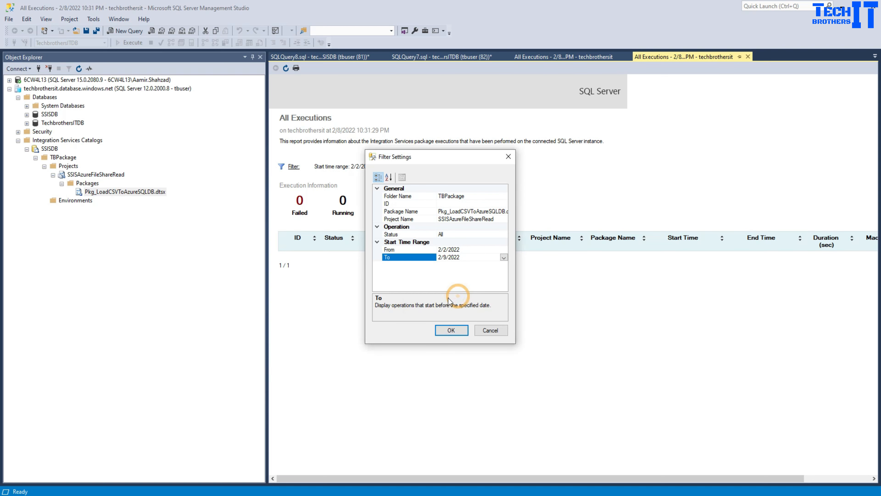
pyautogui.click(453, 330)
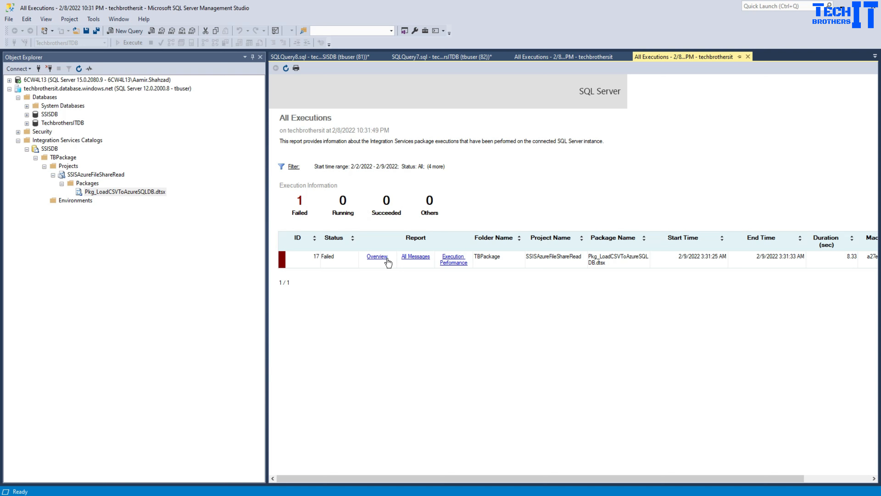
# Step: Open the All Messages report for execution 17 and examine its error messages
pyautogui.click(416, 257)
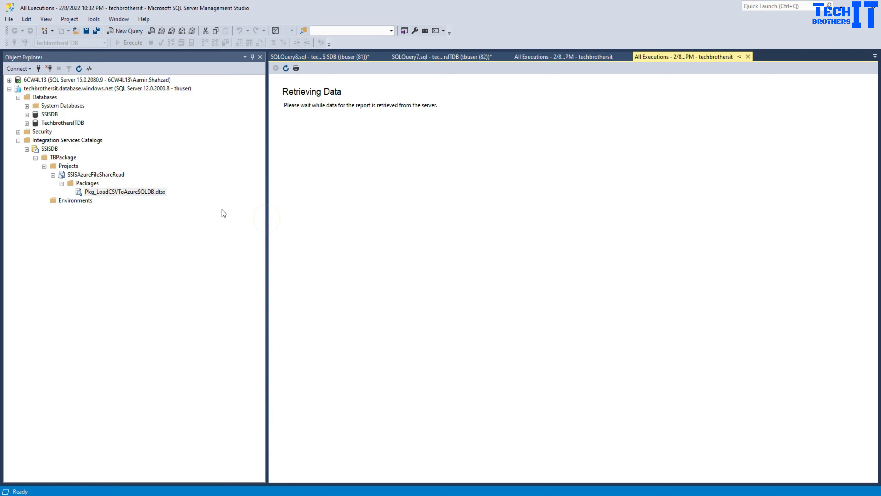
pyautogui.scroll(-3, 526, 316)
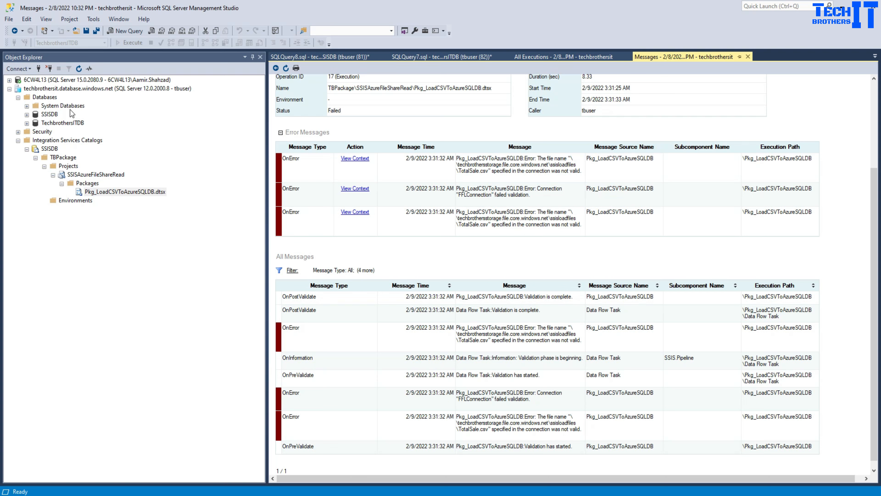
pyautogui.click(50, 115)
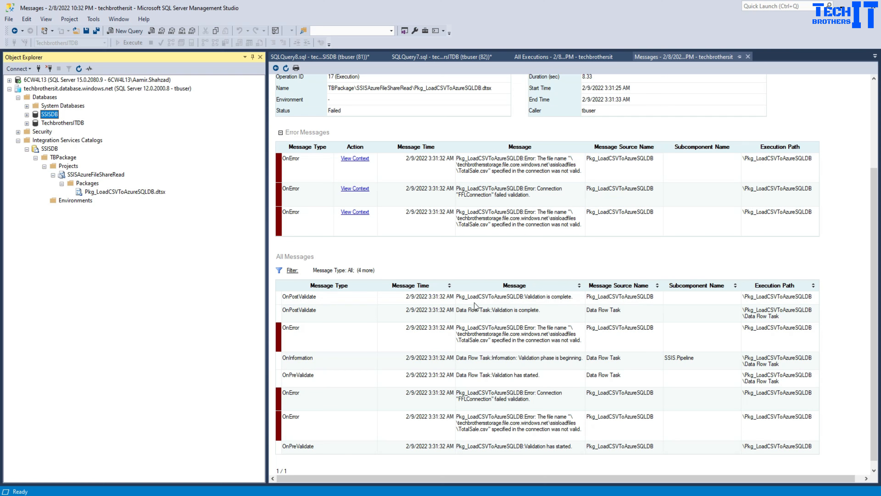
# Step: Switch to the browser's Microsoft Docs article on accessing data stores and file shares with Windows authentication, and review its title and introduction
pyautogui.click(537, 495)
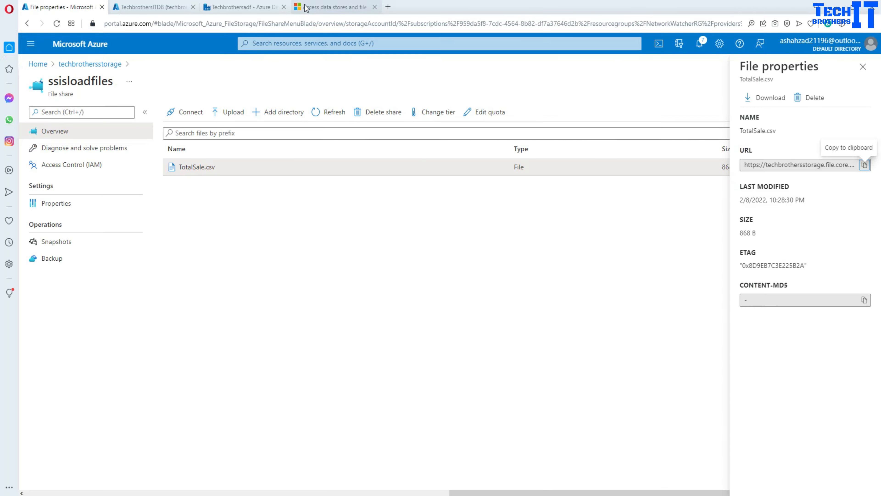
pyautogui.click(333, 7)
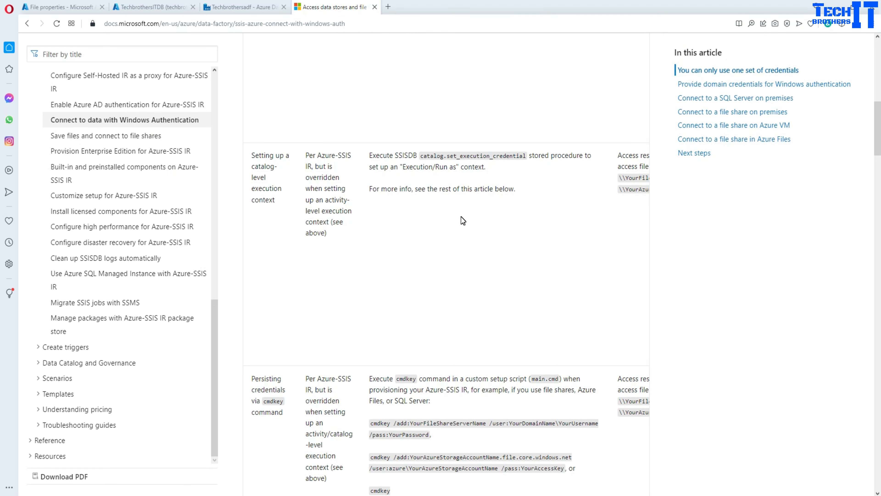
pyautogui.scroll(10, 462, 219)
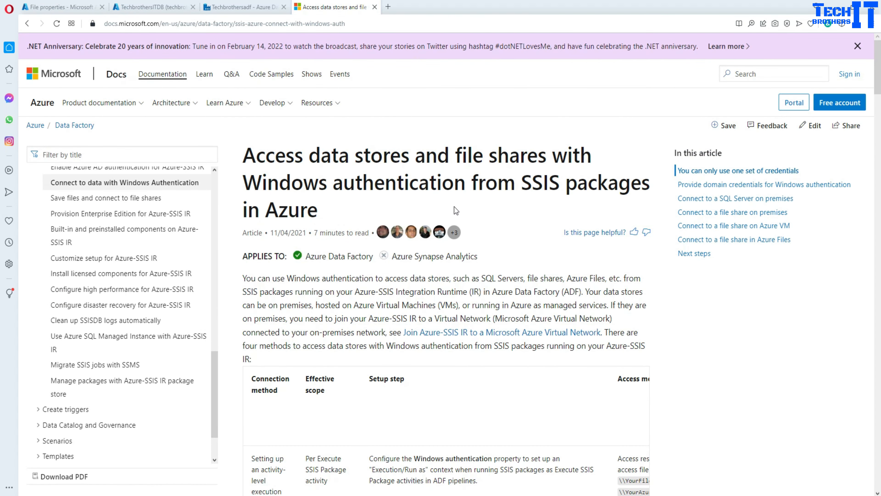
pyautogui.moveTo(320, 210); pyautogui.dragTo(247, 163)
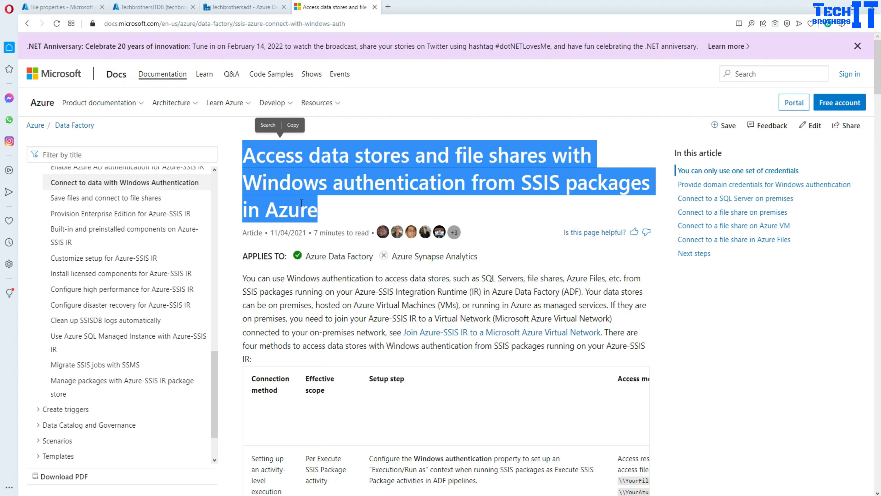
pyautogui.click(295, 170)
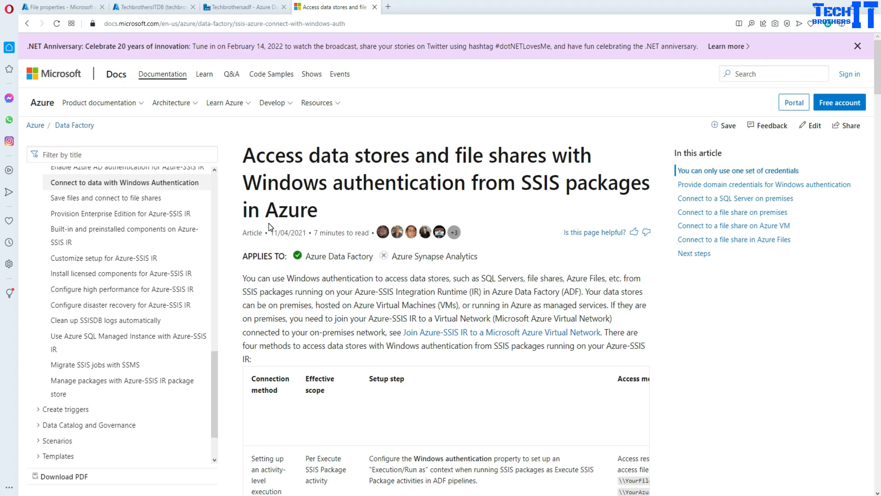
pyautogui.moveTo(326, 214)
pyautogui.mouseDown()
pyautogui.moveTo(231, 162)
pyautogui.moveTo(325, 214)
pyautogui.mouseUp()
pyautogui.click(268, 173)
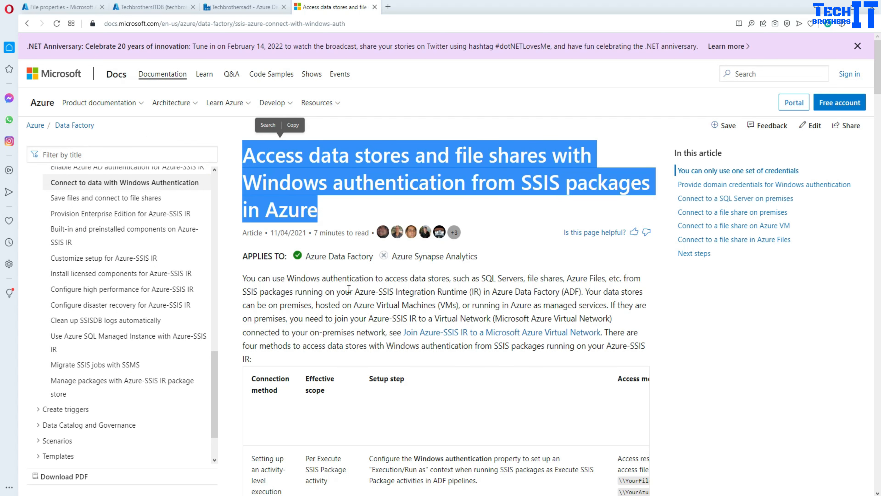
# Step: Examine the catalog-level execution context method in the connection methods table, including its catalog.set_execution_credential setup step and access method
pyautogui.scroll(-5, 349, 289)
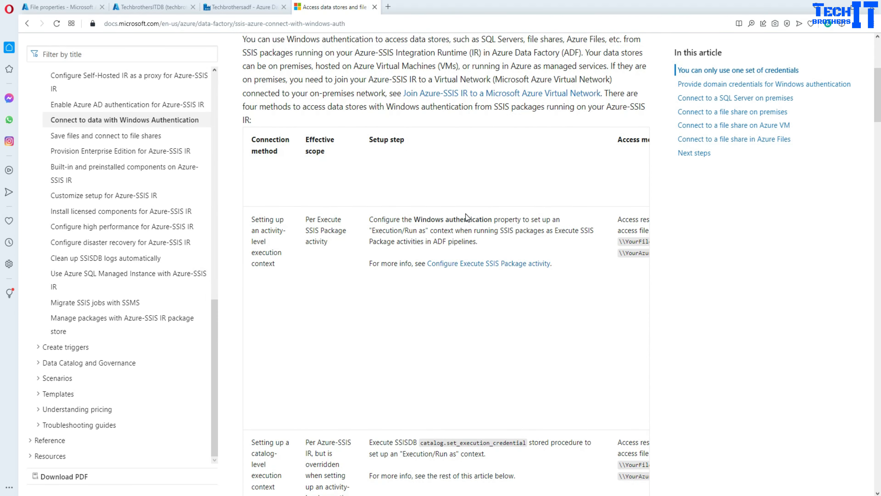
pyautogui.scroll(-4, 445, 264)
pyautogui.scroll(2, 446, 266)
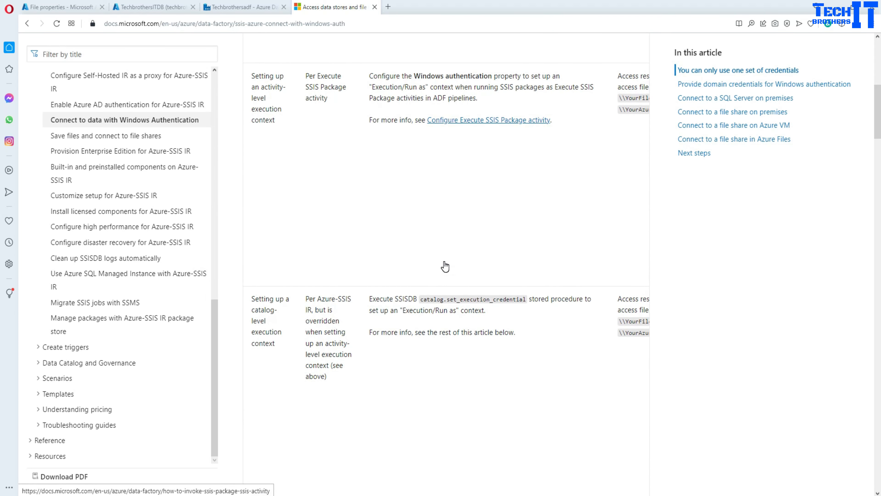
pyautogui.scroll(-3, 447, 265)
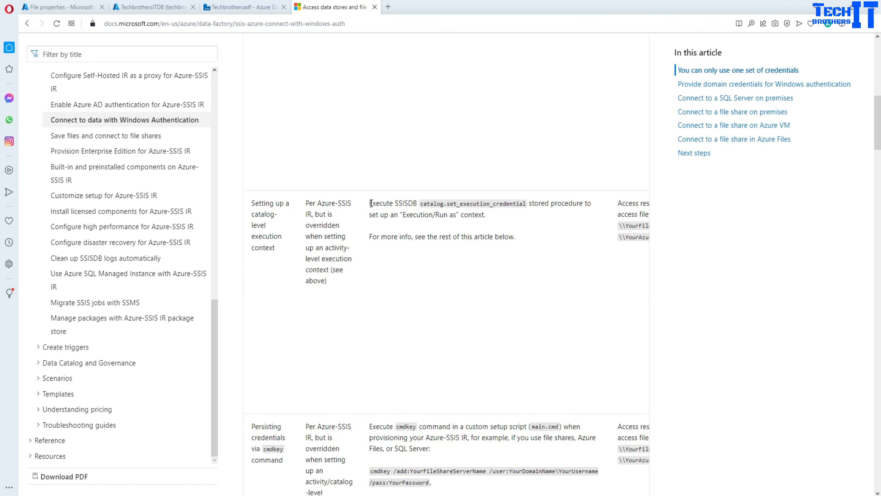
pyautogui.moveTo(370, 203); pyautogui.dragTo(419, 203)
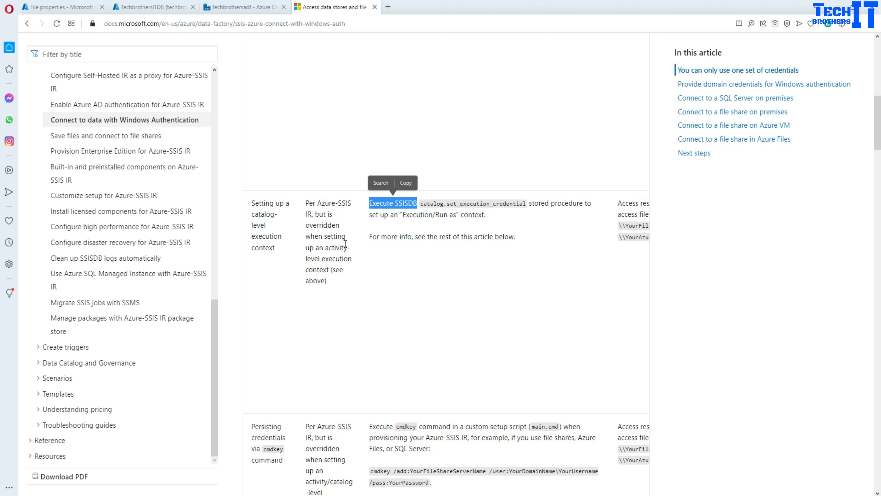
pyautogui.click(541, 203)
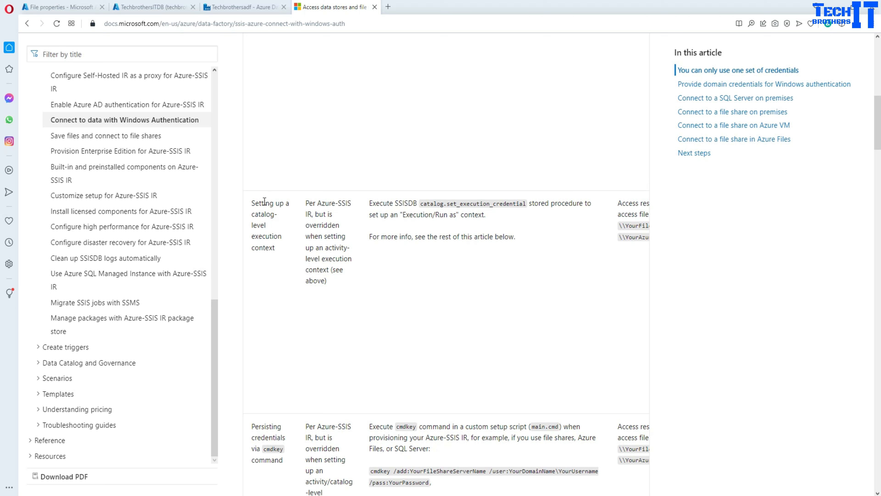
pyautogui.moveTo(252, 202); pyautogui.dragTo(640, 249)
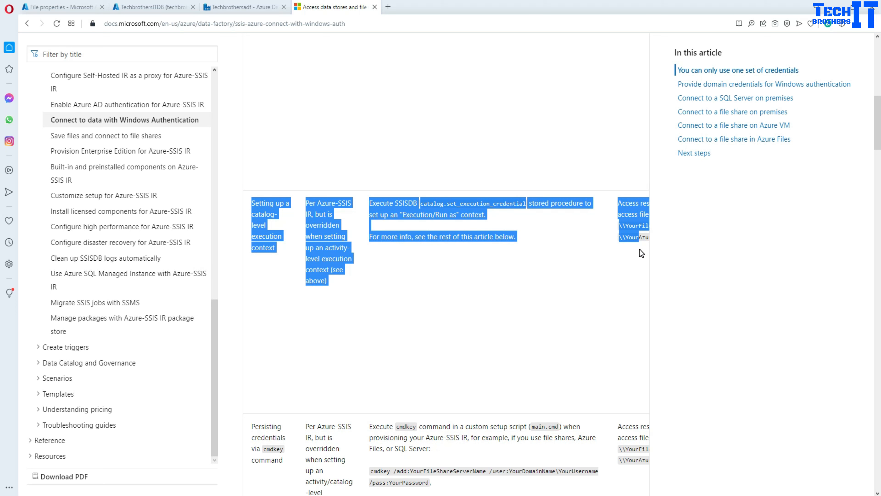
pyautogui.click(635, 209)
pyautogui.hscroll(5, 635, 210)
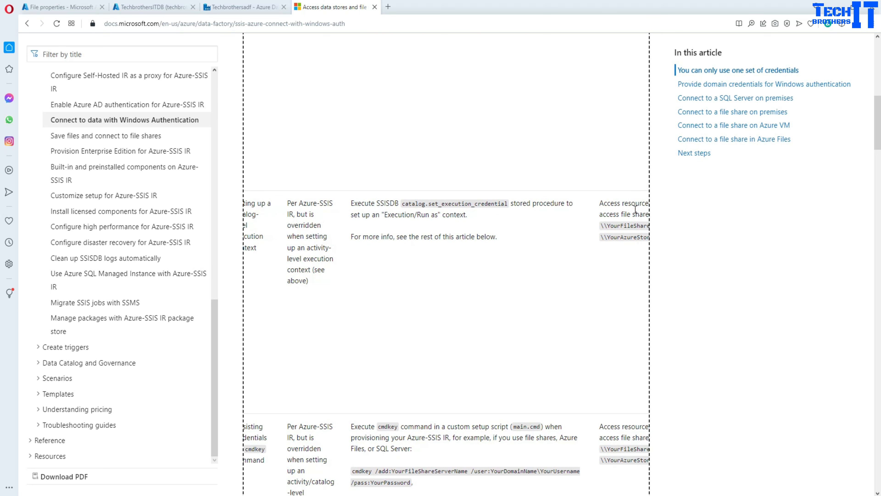
pyautogui.hscroll(2, 635, 209)
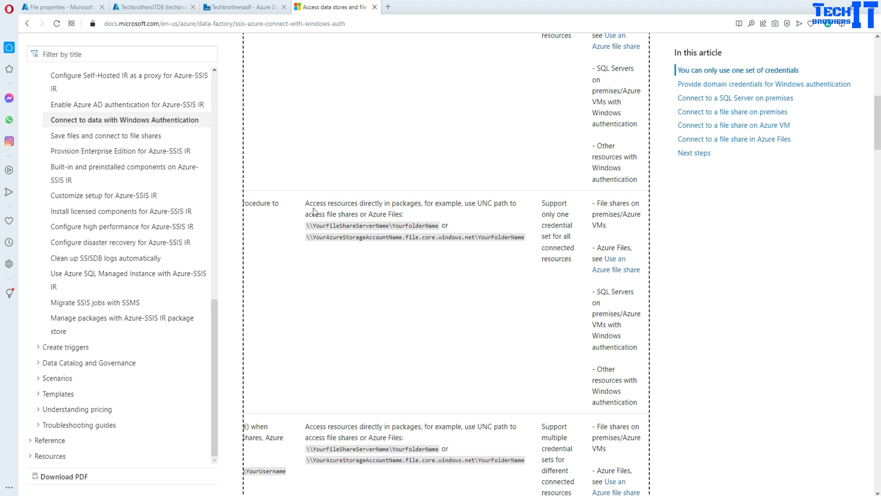
# Step: Examine the UNC path formats for accessing file shares and Azure Files in the article's access method table
pyautogui.moveTo(306, 204); pyautogui.dragTo(365, 226)
pyautogui.click(423, 217)
pyautogui.moveTo(307, 237); pyautogui.dragTo(525, 238)
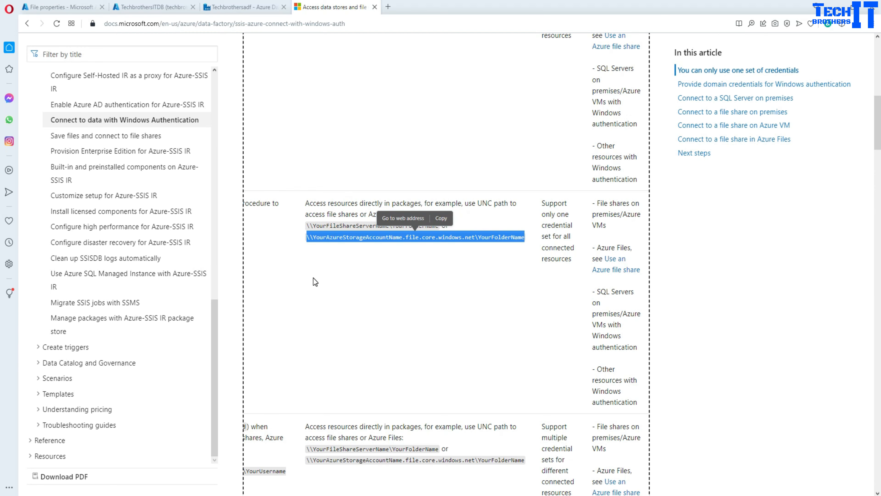
pyautogui.scroll(5, 292, 281)
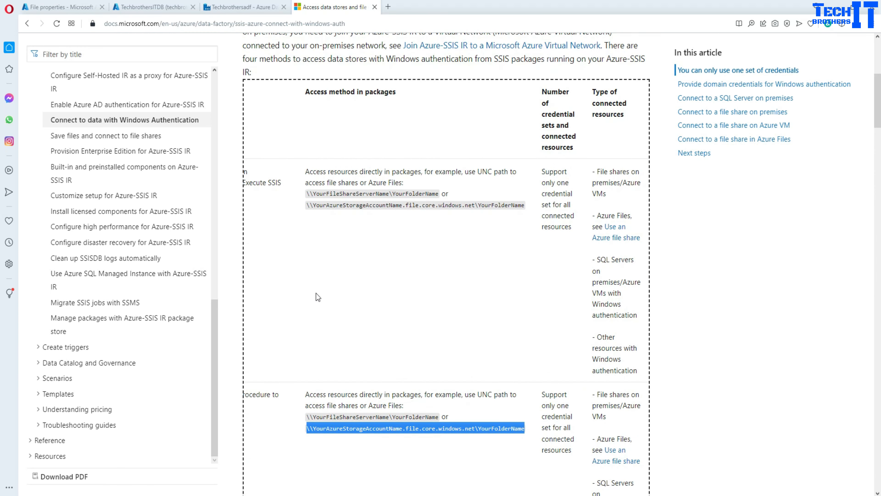
# Step: Copy the catalog.set_execution_credential statement from the article's section on connecting to a file share on Azure VM
pyautogui.scroll(-6, 316, 293)
pyautogui.scroll(-15, 321, 290)
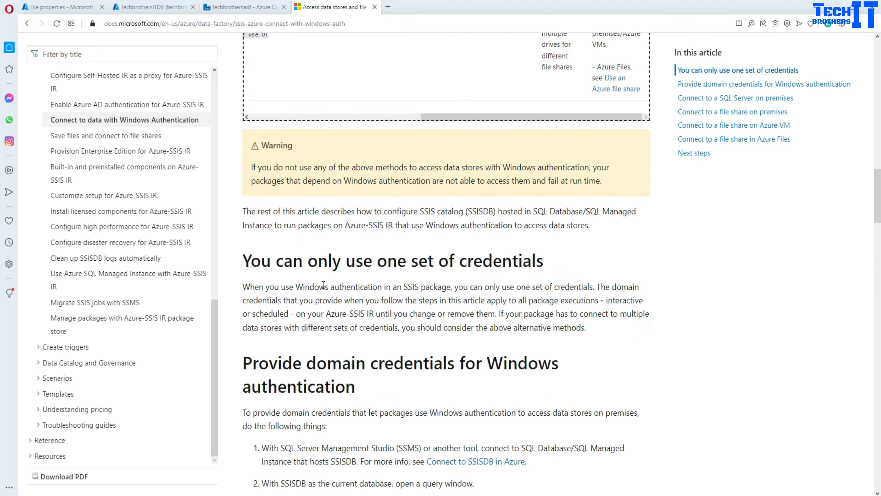
pyautogui.scroll(-18, 323, 285)
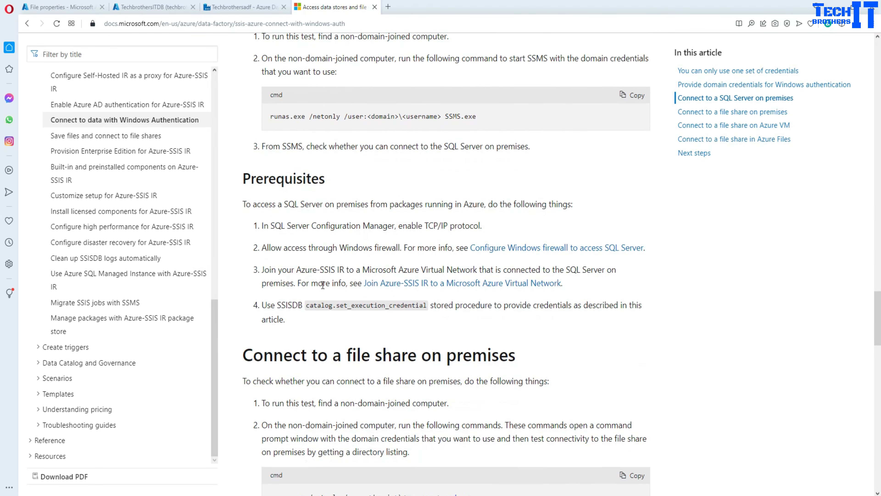
pyautogui.scroll(-10, 323, 285)
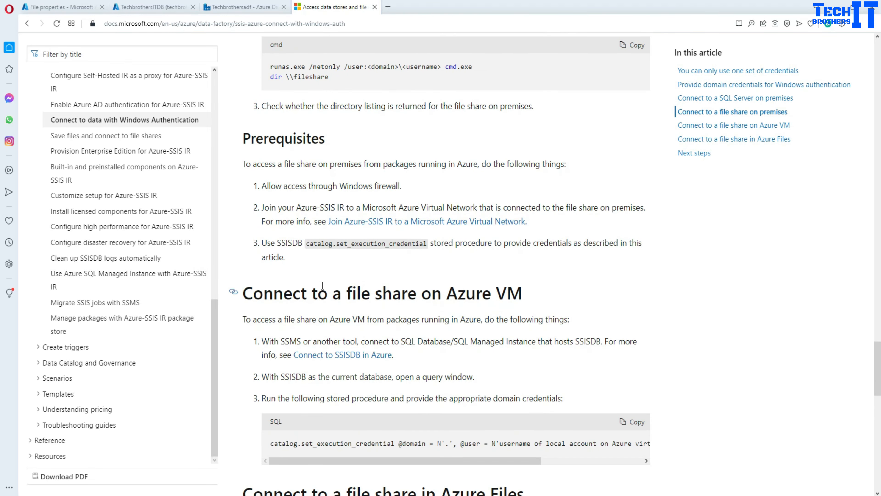
pyautogui.scroll(-1, 321, 285)
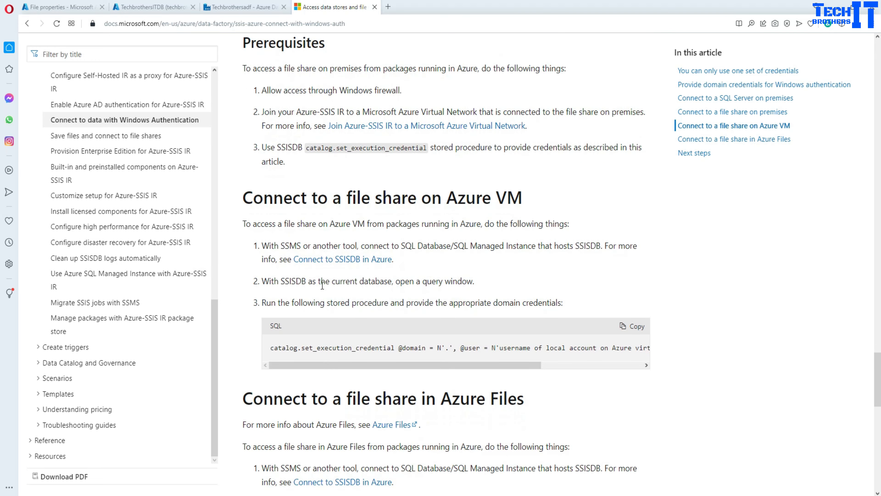
pyautogui.moveTo(244, 194); pyautogui.dragTo(520, 198)
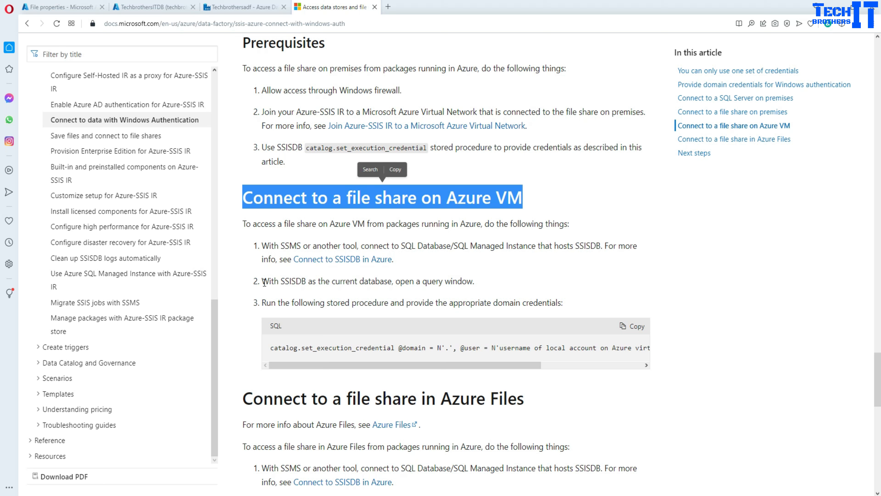
pyautogui.moveTo(263, 282); pyautogui.dragTo(483, 285)
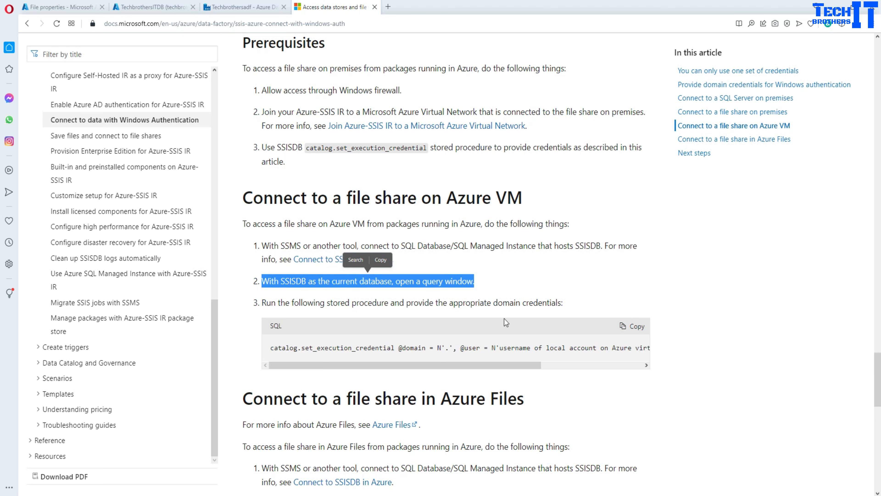
pyautogui.click(633, 326)
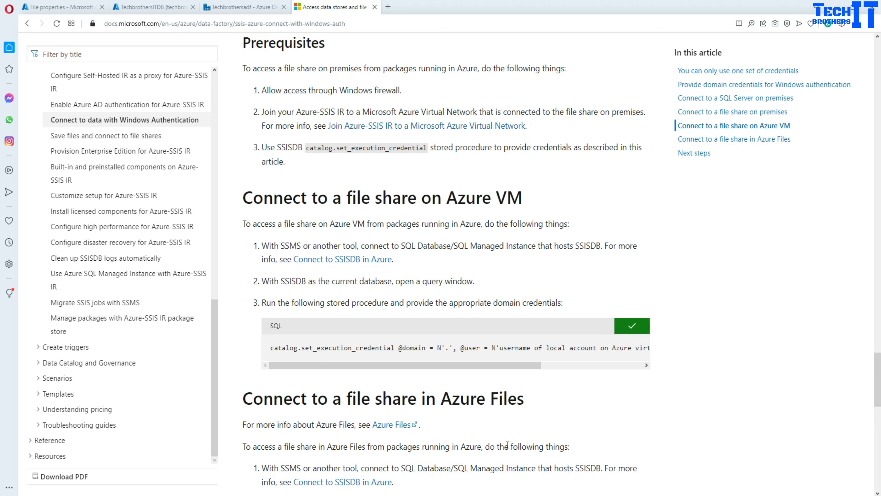
# Step: Switch to SQL Server Management Studio and open a new query against the SSISDB database
pyautogui.click(313, 495)
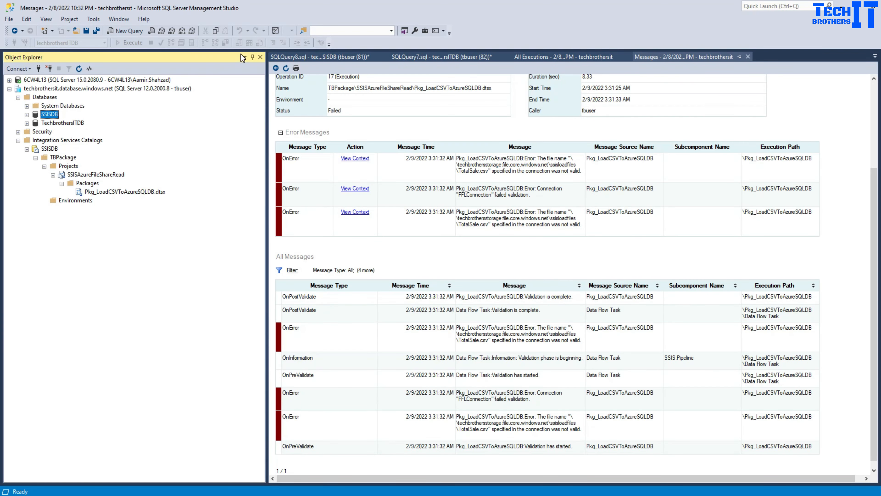
pyautogui.click(417, 56)
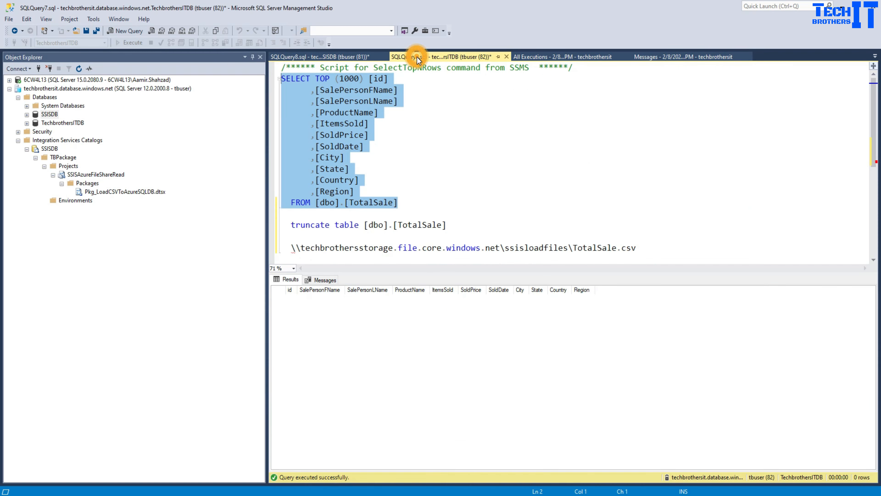
pyautogui.click(305, 59)
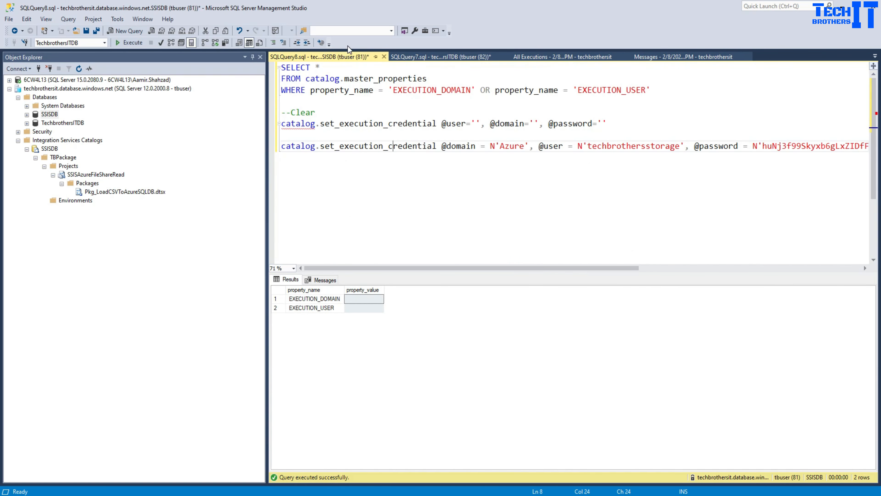
pyautogui.click(129, 32)
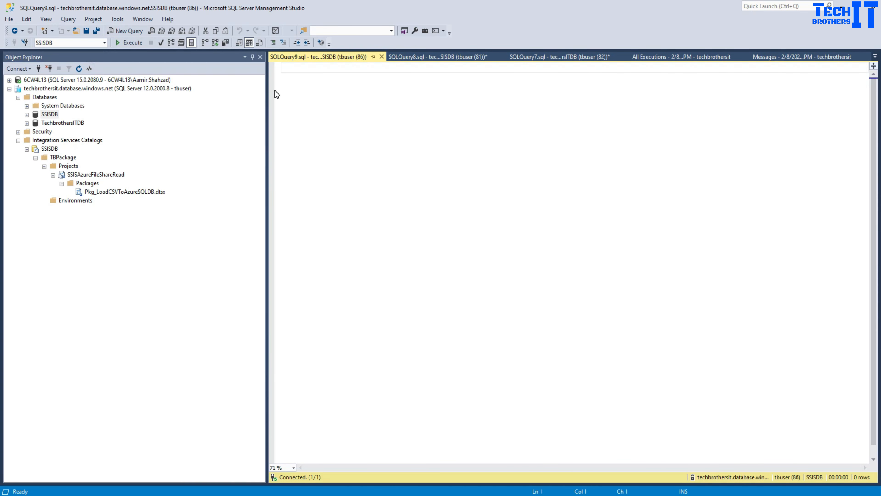
# Step: Paste the copied Azure VM credential statement into the new query and make the whole line readable
pyautogui.click(307, 84)
pyautogui.hotkey('ctrl', 'v')
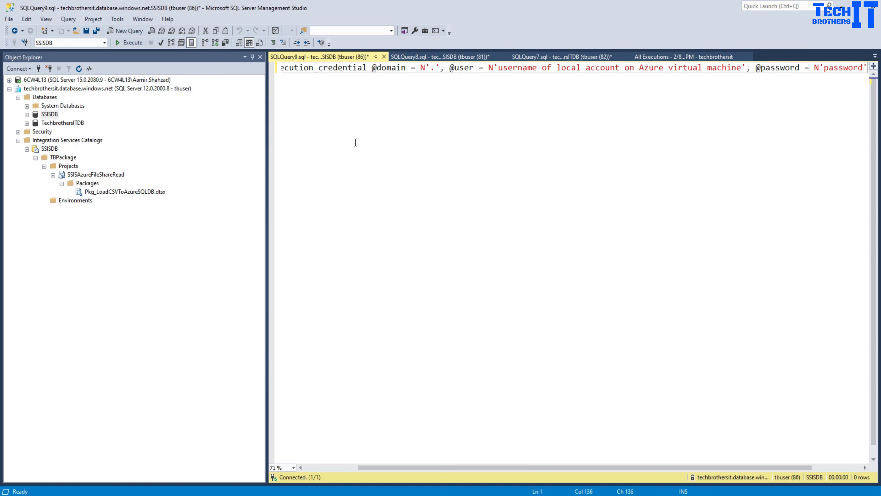
pyautogui.scroll(-3, 356, 143)
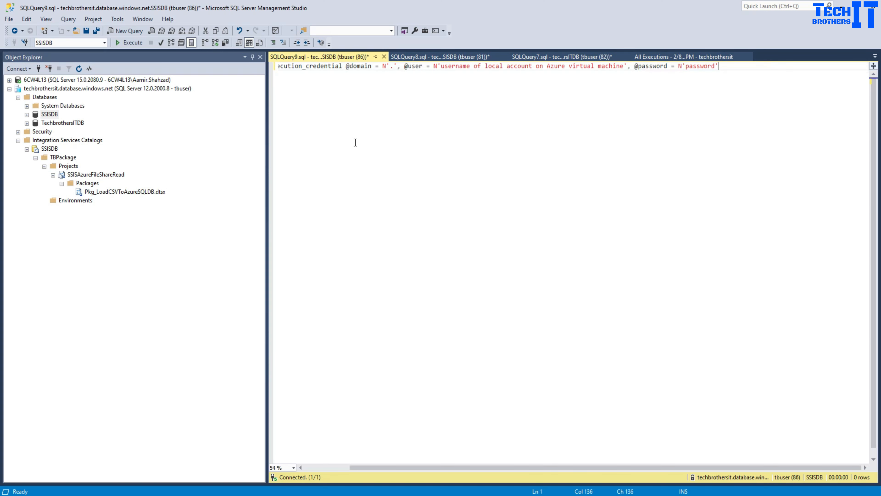
pyautogui.click(326, 466)
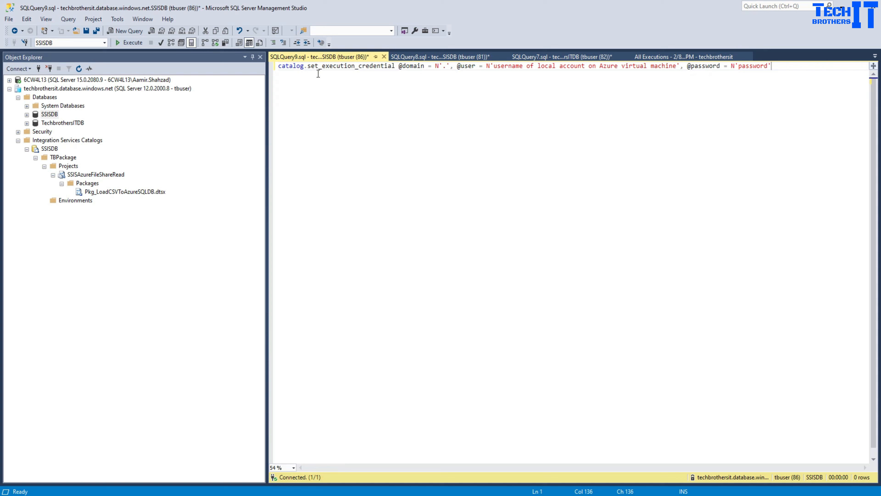
# Step: Examine the stored procedure name and the domain and user parameters in the Azure VM credential statement
pyautogui.moveTo(279, 65); pyautogui.dragTo(395, 66)
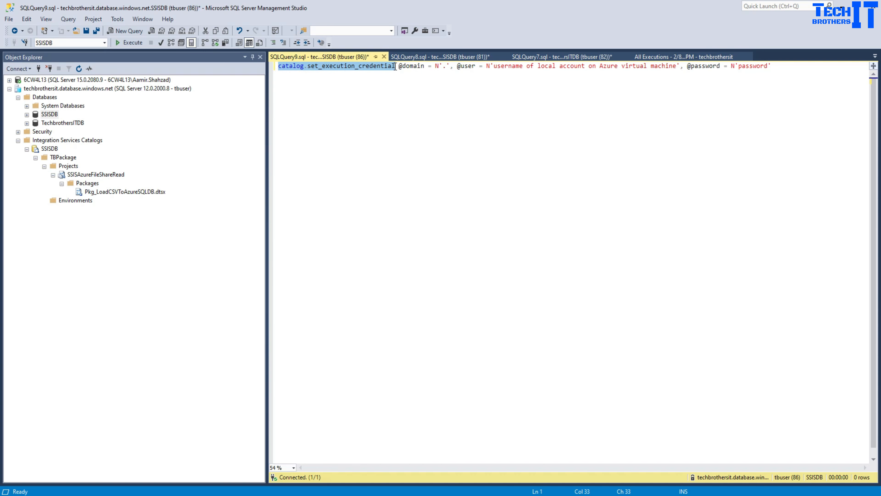
pyautogui.click(447, 66)
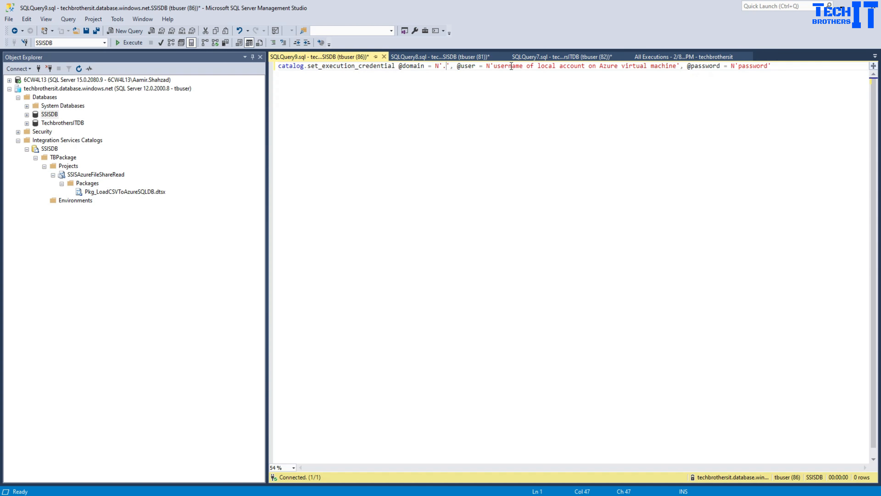
pyautogui.click(548, 68)
pyautogui.click(630, 65)
pyautogui.click(662, 71)
pyautogui.moveTo(677, 66); pyautogui.dragTo(589, 67)
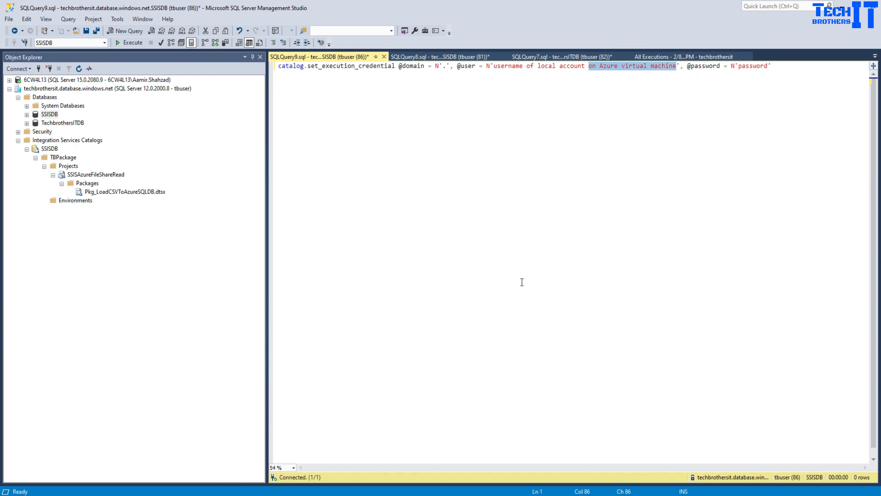
# Step: Replace the query's text with the catalog.set_execution_credential statement from the article's section on connecting to a file share in Azure Files
pyautogui.click(537, 495)
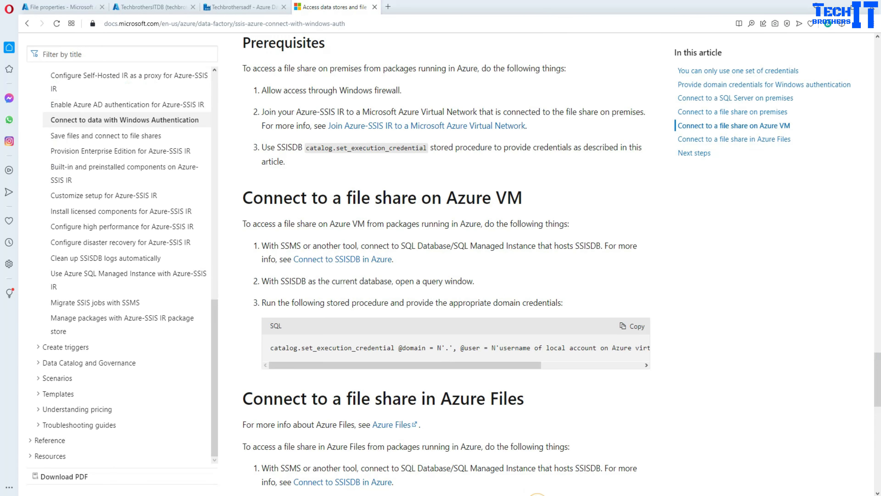
pyautogui.scroll(-5, 443, 382)
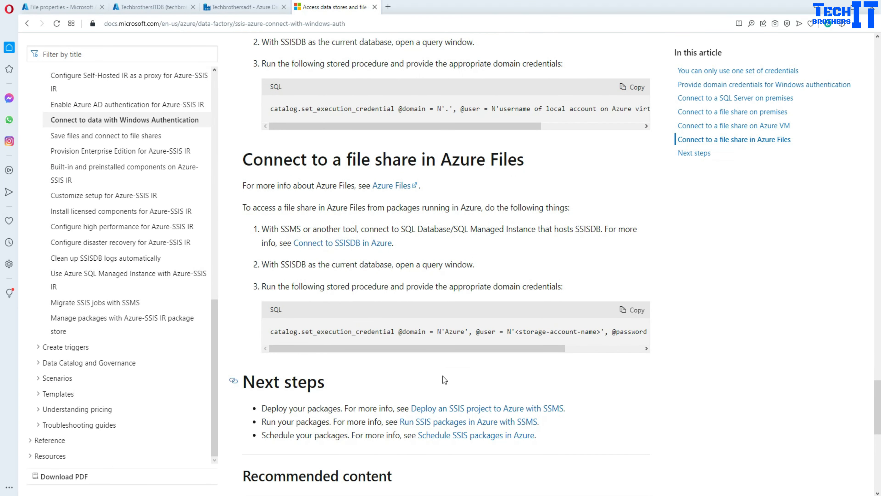
pyautogui.click(633, 310)
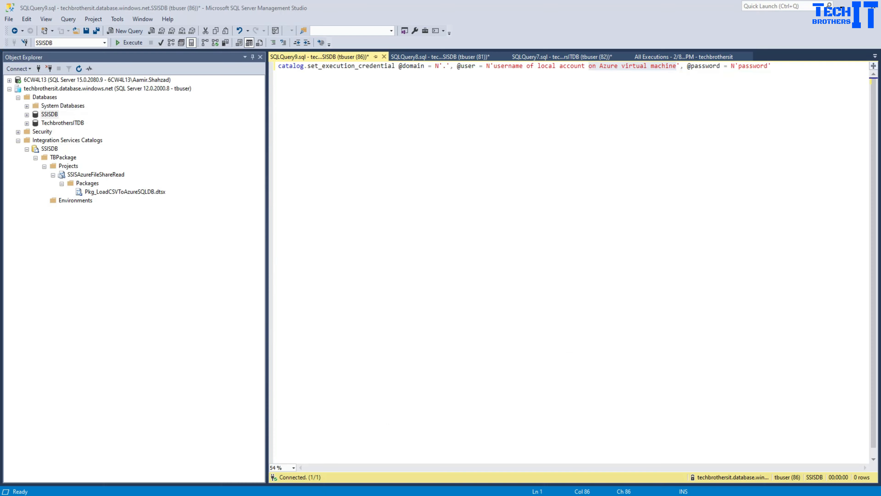
pyautogui.click(531, 140)
pyautogui.hotkey('ctrl', 'a')
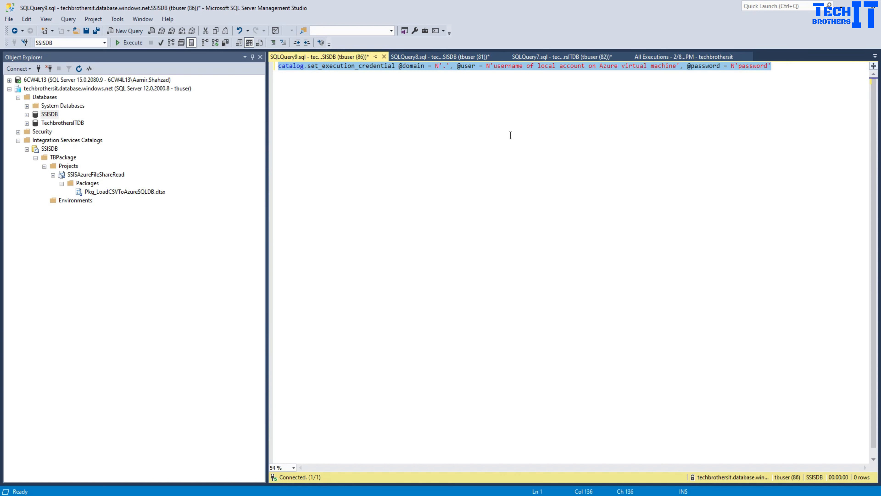
pyautogui.hotkey('ctrl', 'v')
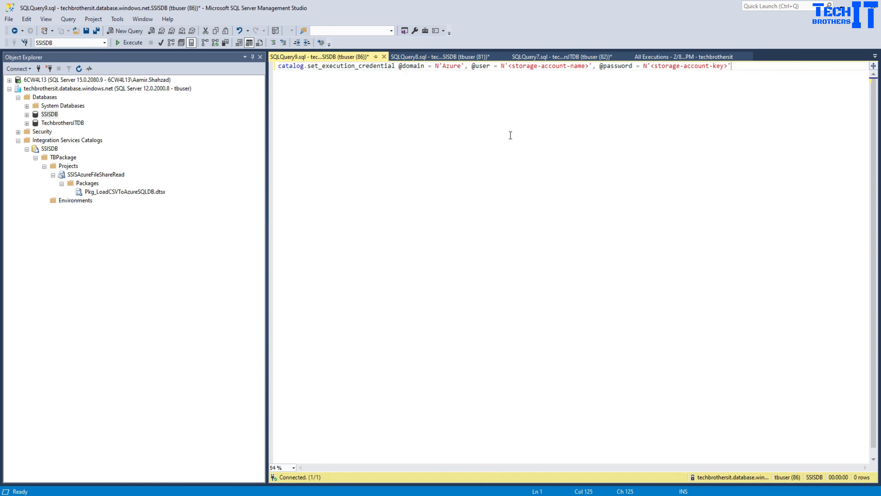
# Step: Select the storage account name placeholder in the query, then copy the storage account's name from its page in the Azure portal
pyautogui.doubleClick(448, 66)
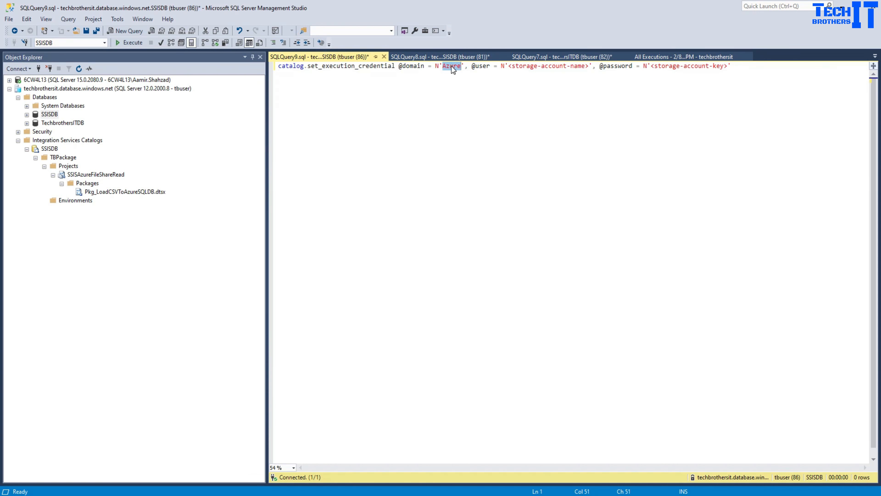
pyautogui.click(544, 67)
pyautogui.moveTo(588, 66); pyautogui.dragTo(512, 70)
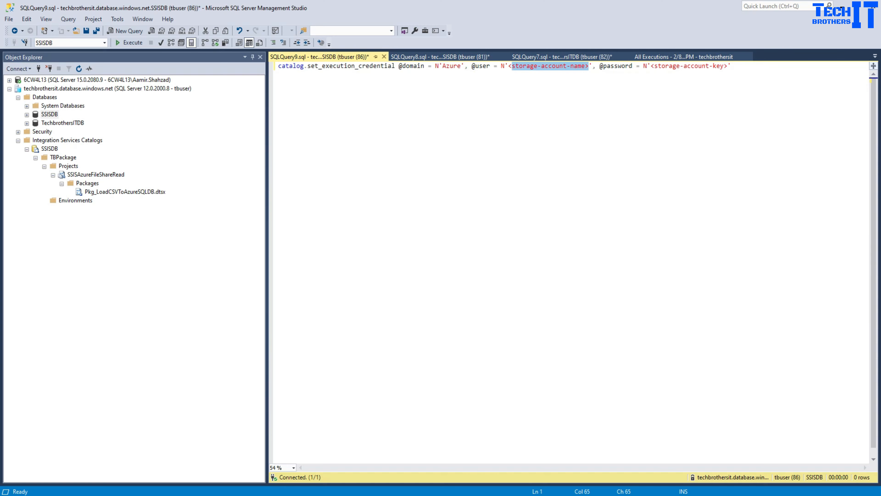
pyautogui.hotkey('alt', 'Tab')
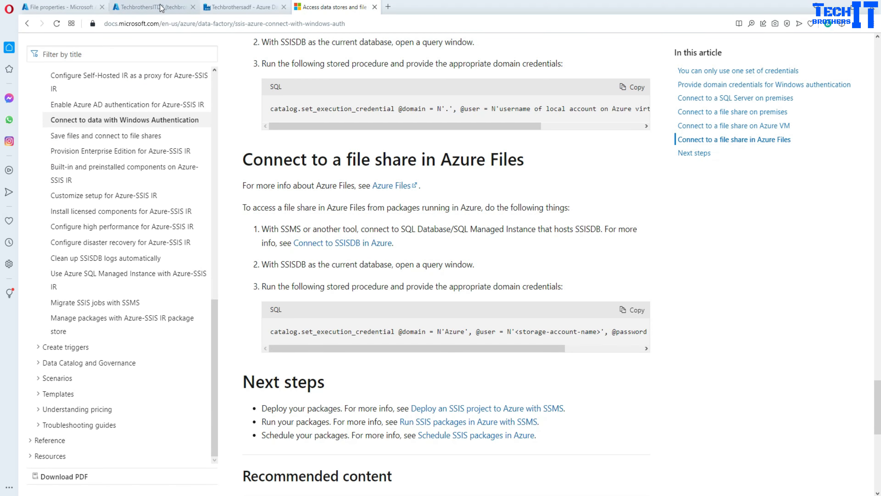
pyautogui.click(70, 8)
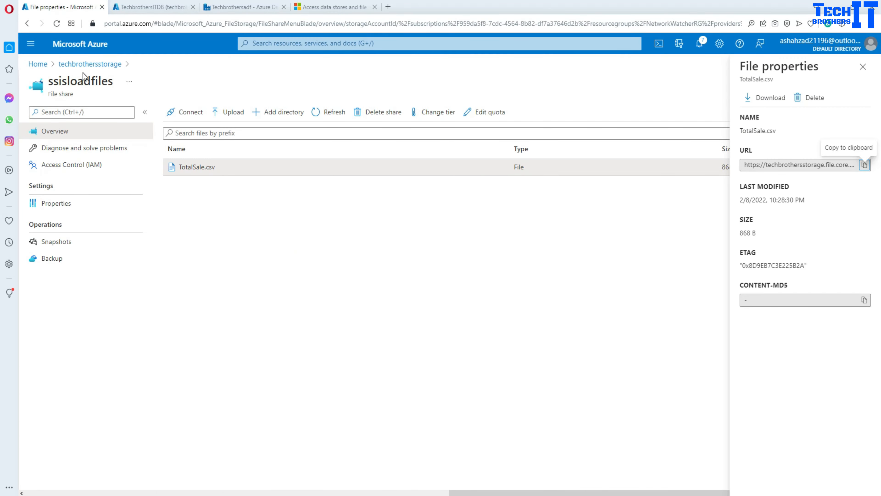
pyautogui.click(82, 64)
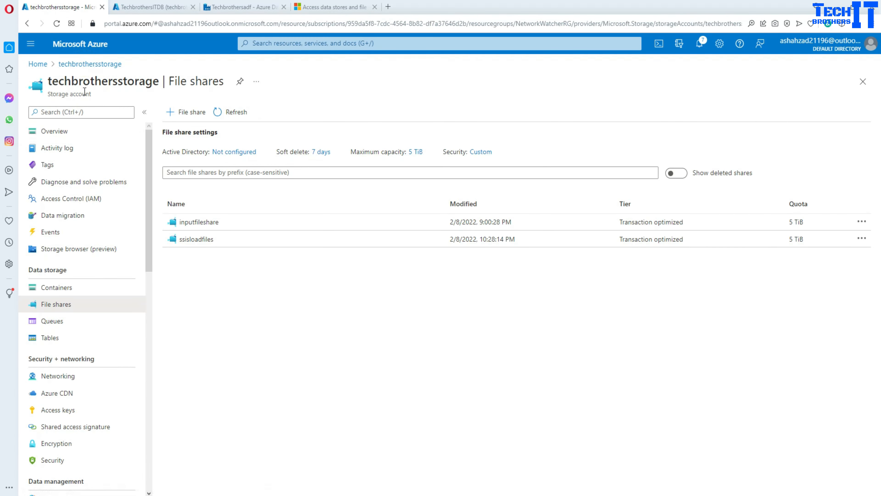
pyautogui.doubleClick(103, 81)
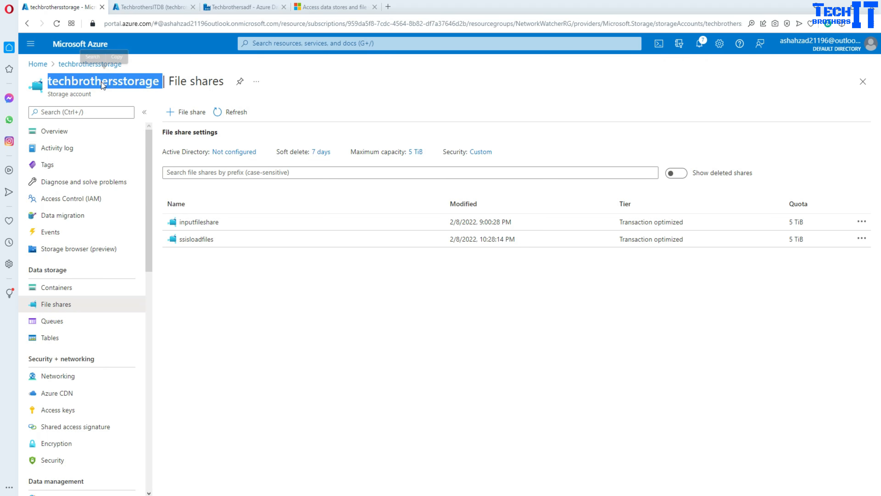
pyautogui.rightClick(103, 82)
pyautogui.click(125, 118)
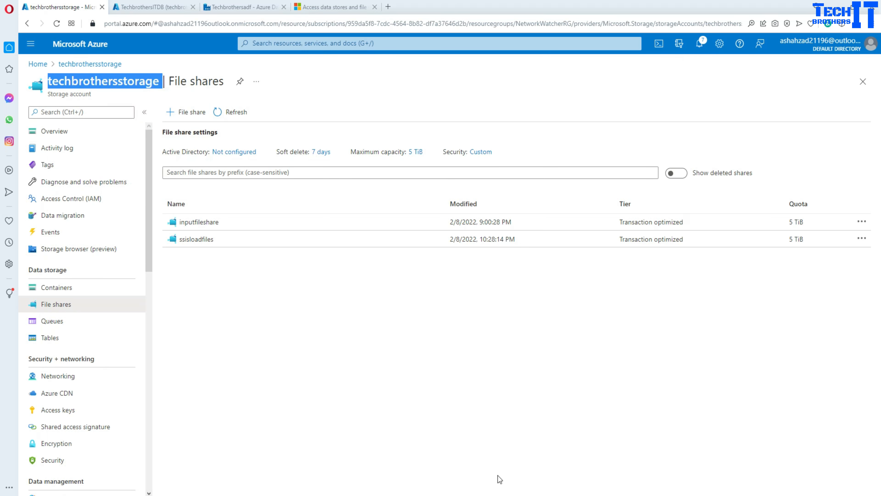
pyautogui.hotkey('alt', 'Tab')
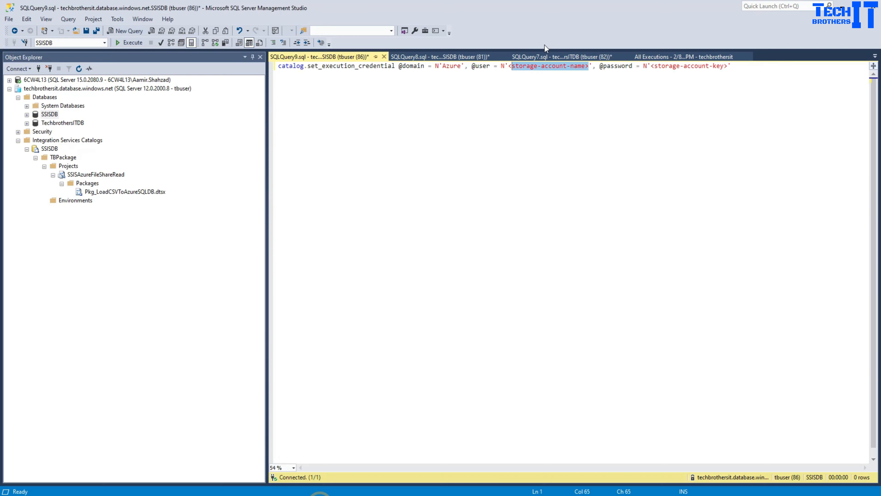
pyautogui.hotkey('ctrl', 'v')
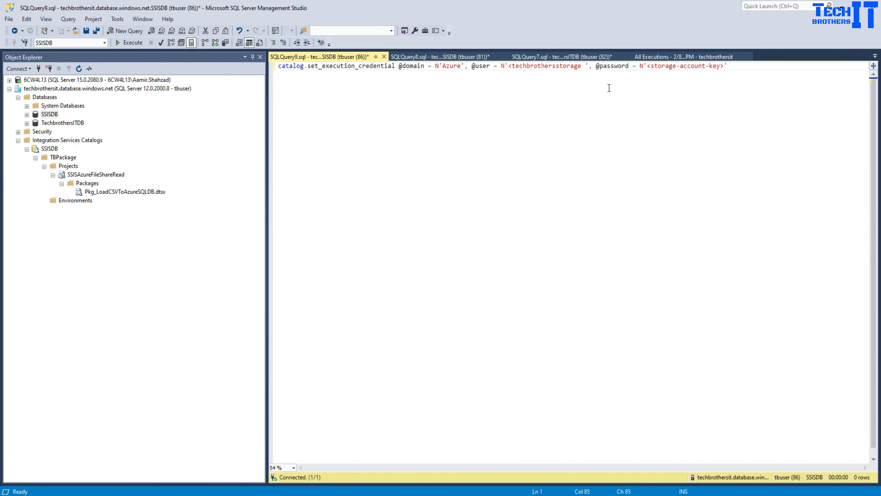
pyautogui.press('BackSpace')
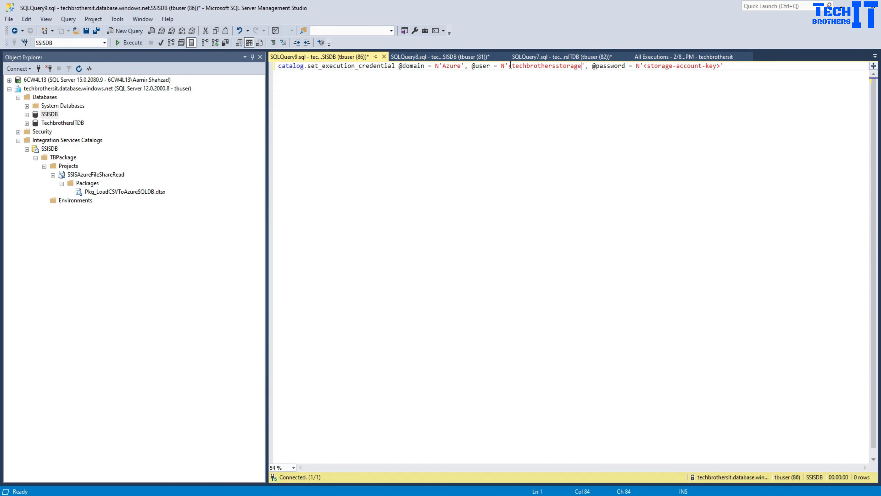
pyautogui.press('BackSpace')
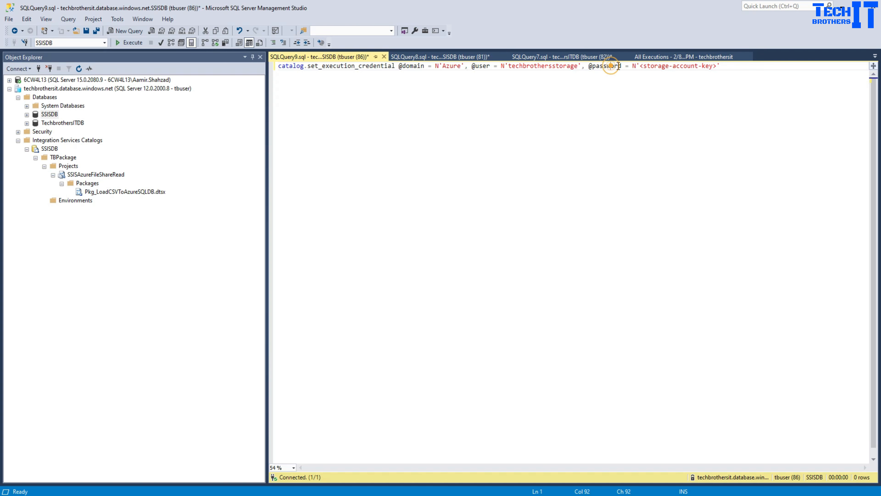
pyautogui.click(658, 66)
pyautogui.moveTo(717, 66); pyautogui.dragTo(640, 66)
pyautogui.press('BackSpace')
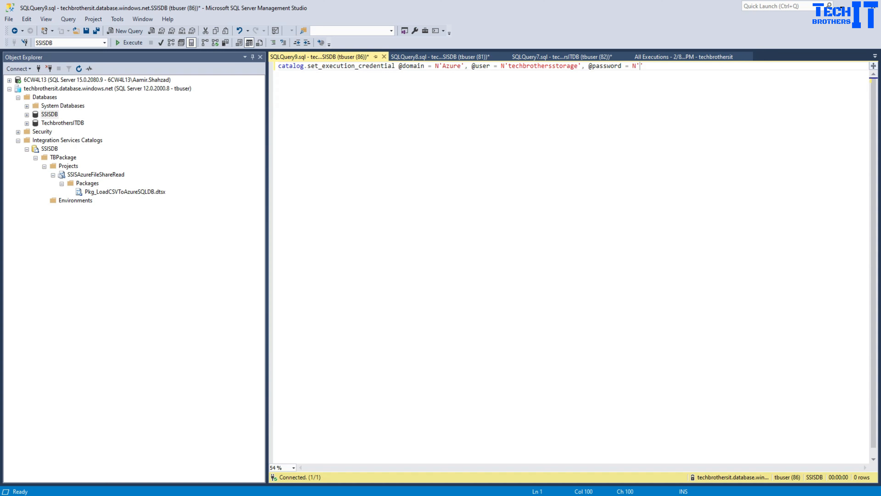
pyautogui.hotkey('alt', 'Tab')
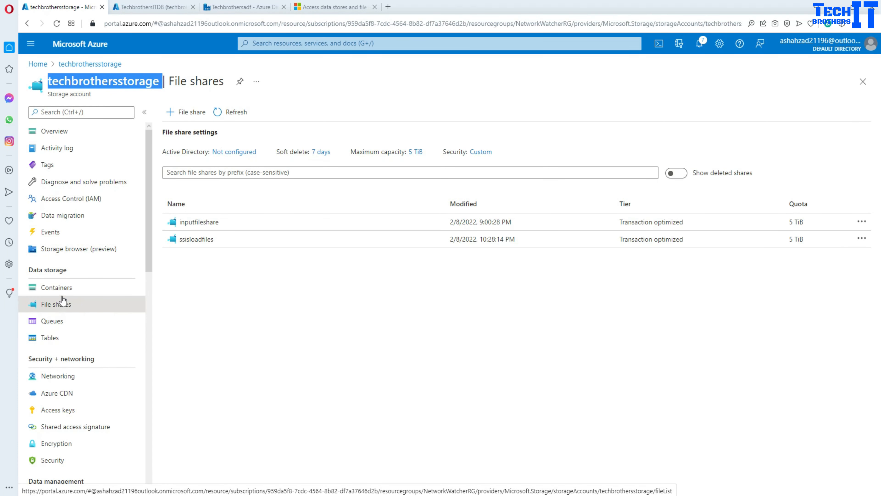
pyautogui.click(60, 411)
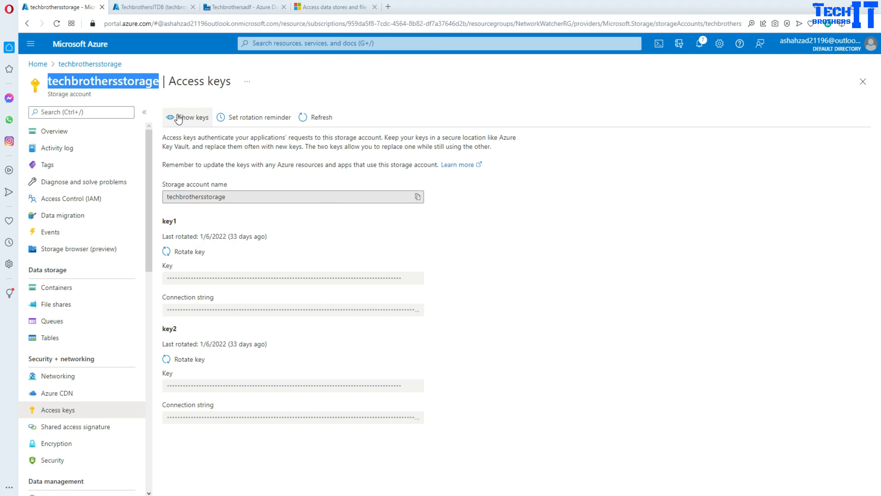
pyautogui.click(178, 118)
pyautogui.click(419, 278)
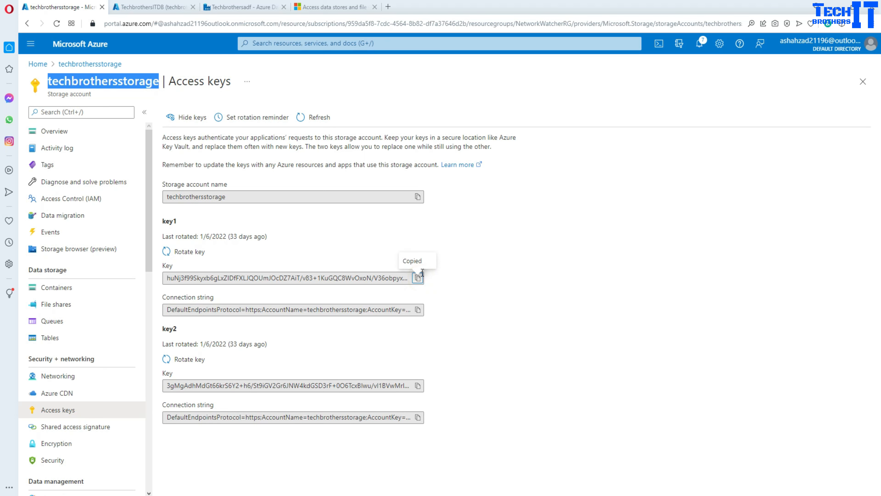
pyautogui.hotkey('alt', 'Tab')
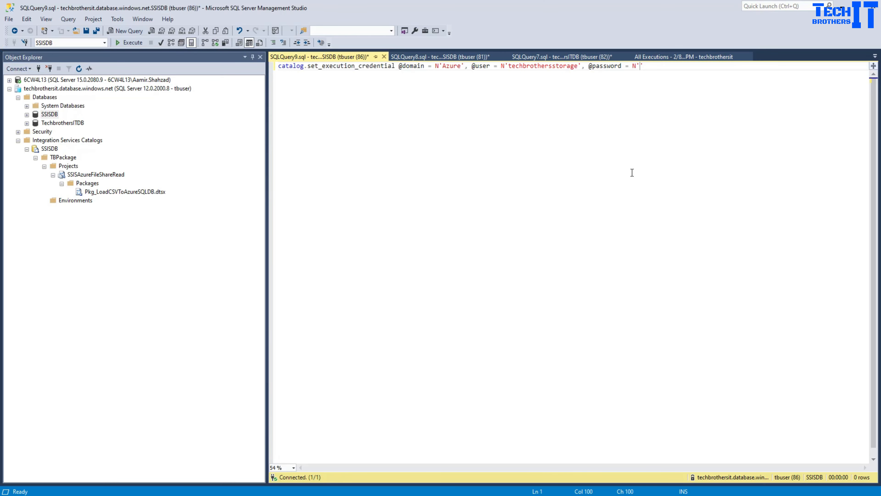
pyautogui.hotkey('ctrl', 'v')
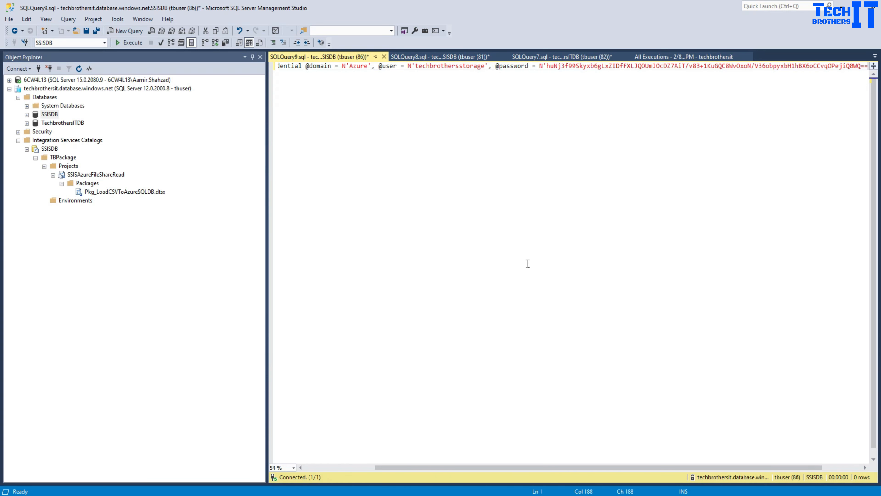
# Step: Check the domain, user and password values in the catalog.set_execution_credential statement, and execute it
pyautogui.moveTo(398, 467); pyautogui.dragTo(329, 467)
pyautogui.keyDown('ctrl'); pyautogui.scroll(2, 445, 150); pyautogui.keyUp('ctrl')
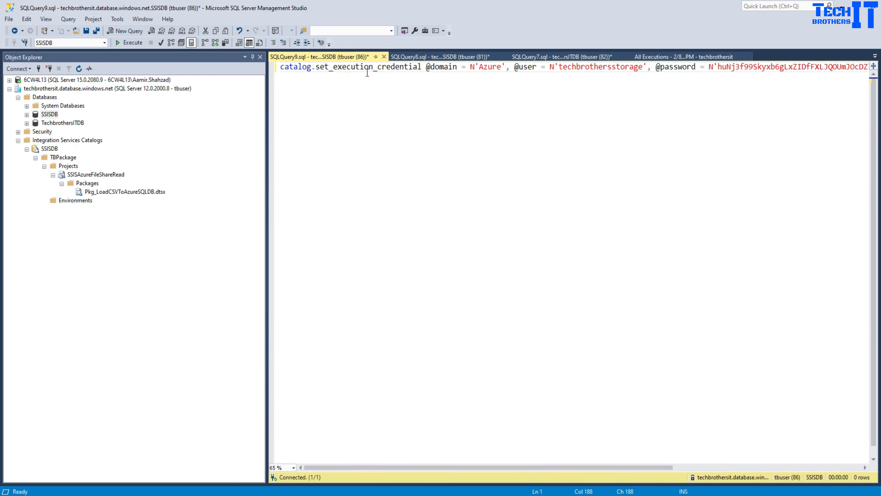
pyautogui.doubleClick(494, 67)
pyautogui.doubleClick(582, 67)
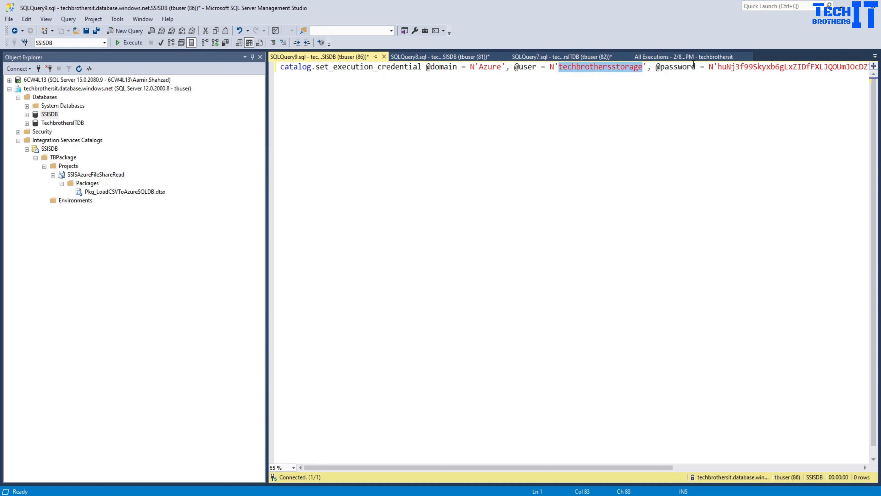
pyautogui.click(726, 67)
pyautogui.click(576, 104)
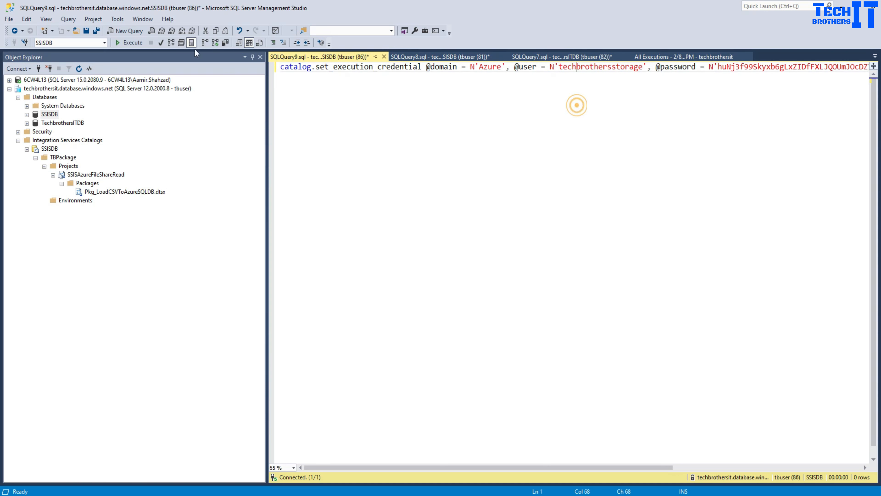
pyautogui.click(133, 43)
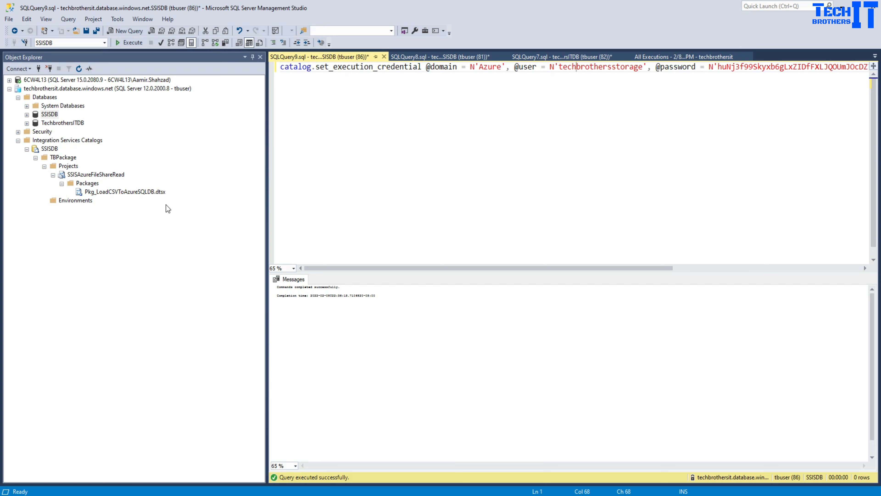
# Step: Execute the Pkg_LoadCSVToAzureSQLDB.dtsx package from the SSISDB catalog without opening its execution report
pyautogui.click(158, 192)
pyautogui.rightClick(158, 192)
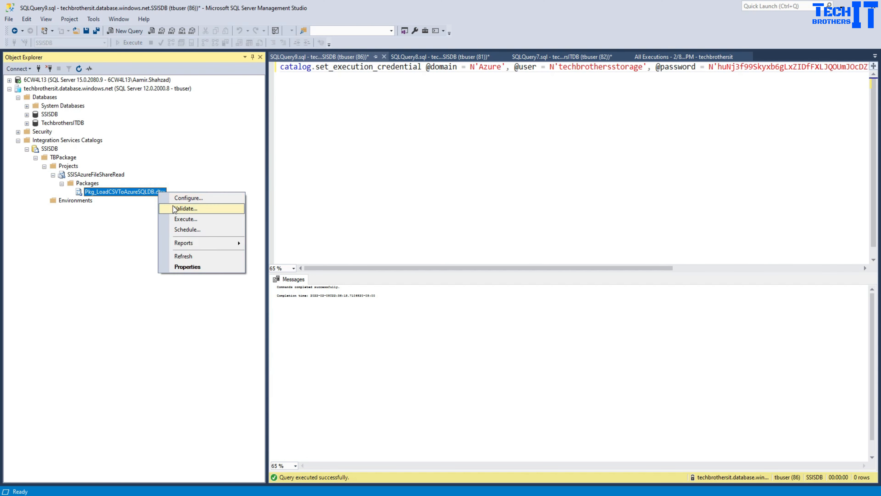
pyautogui.click(188, 219)
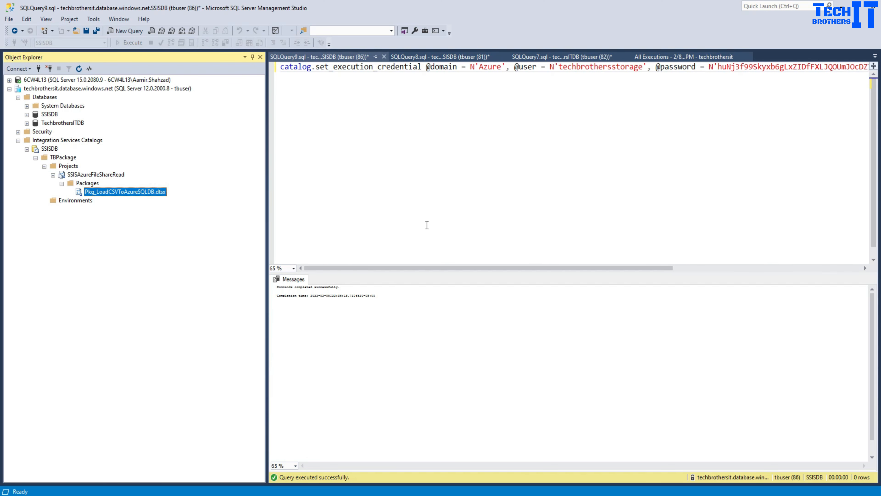
pyautogui.click(597, 365)
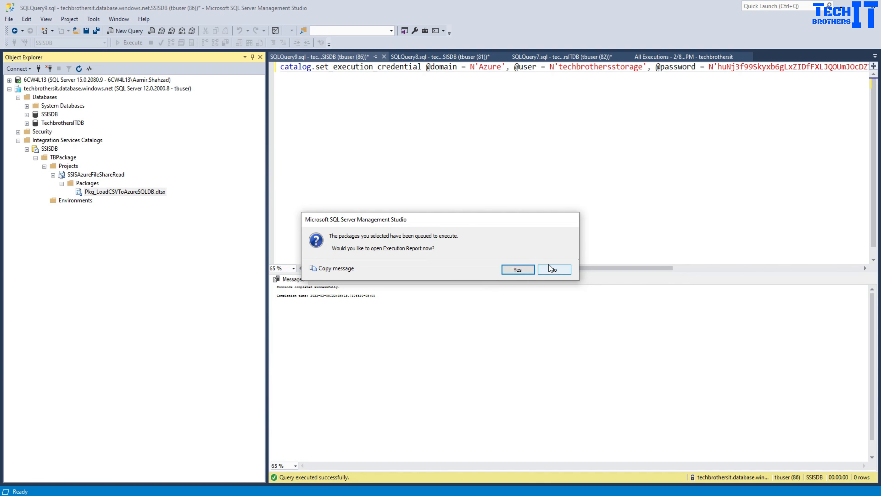
pyautogui.click(552, 269)
# Step: Bring up the already open All Executions report and refresh it
pyautogui.click(476, 57)
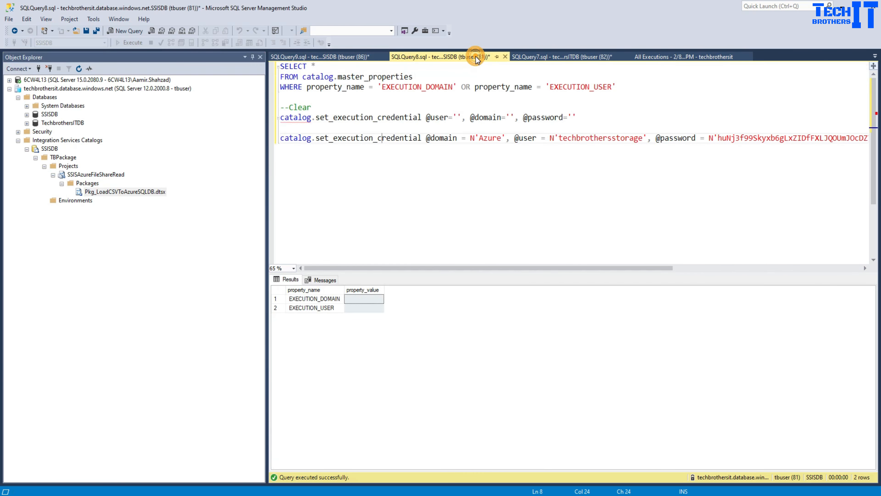
pyautogui.click(539, 55)
pyautogui.click(655, 60)
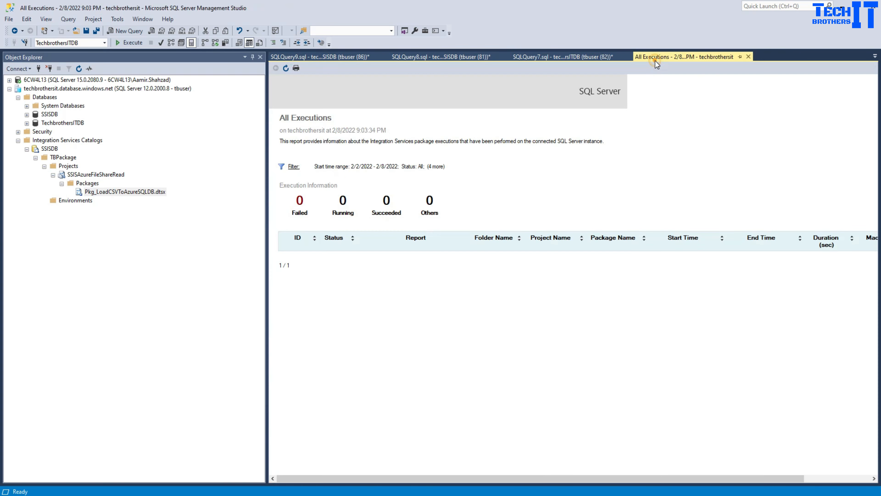
pyautogui.click(286, 68)
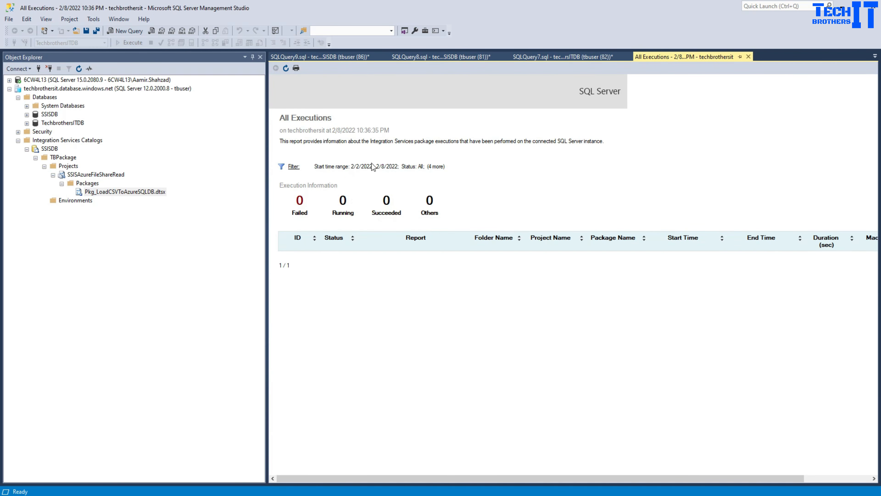
# Step: Set the end date of the All Executions report's start time filter to 2/9/2022 and apply it
pyautogui.click(293, 167)
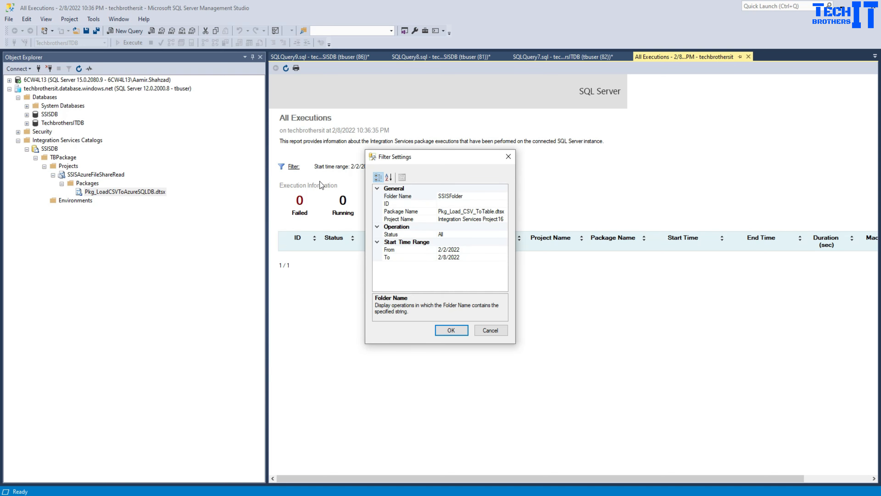
pyautogui.click(471, 257)
pyautogui.click(504, 257)
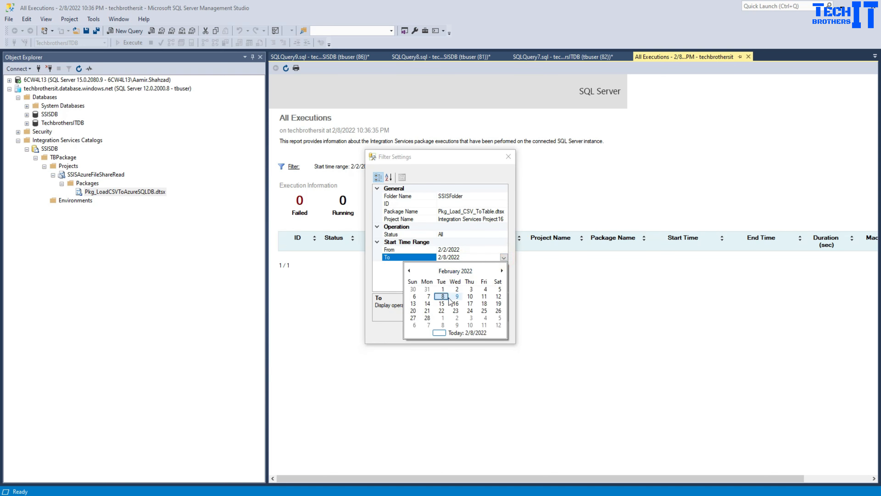
pyautogui.click(451, 297)
pyautogui.click(451, 333)
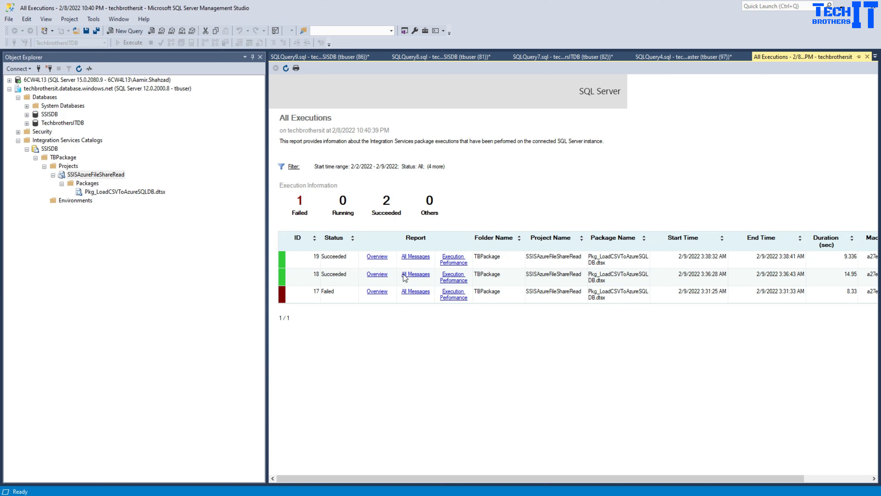
# Step: Examine the messages of the most recent package execution, including the file processing and destination entries, and return to the executions list
pyautogui.click(405, 257)
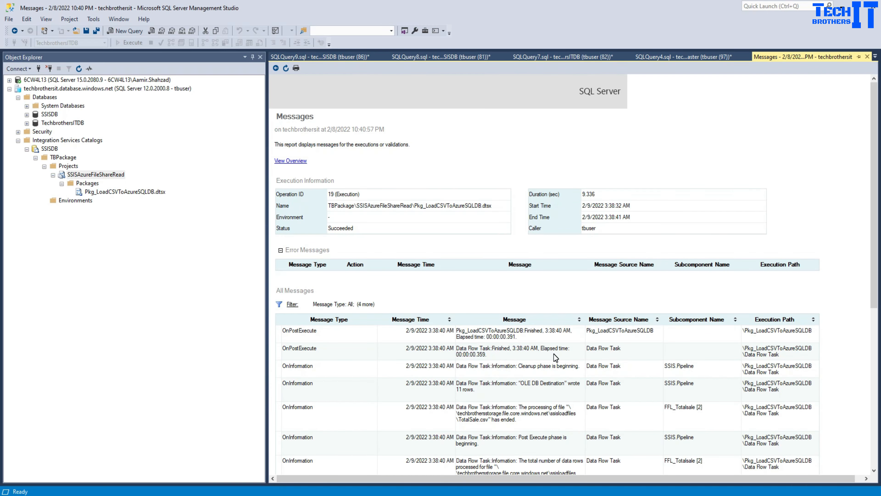
pyautogui.scroll(-1, 553, 354)
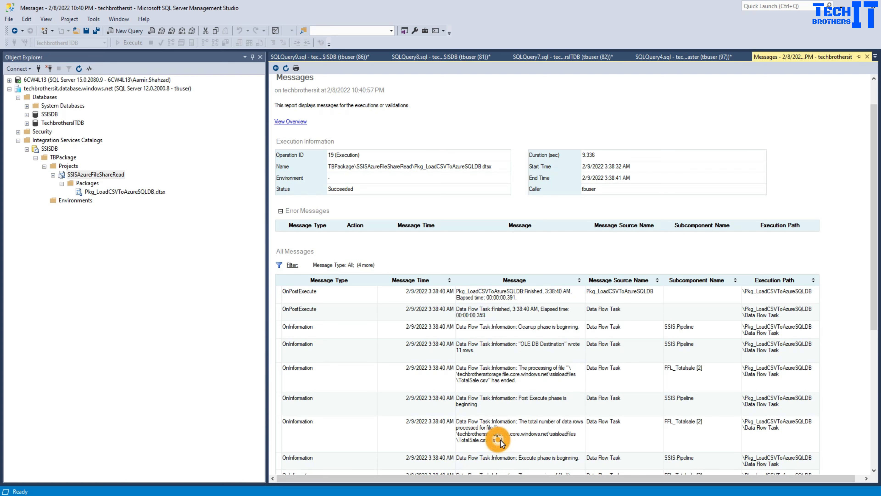
pyautogui.scroll(-2, 490, 434)
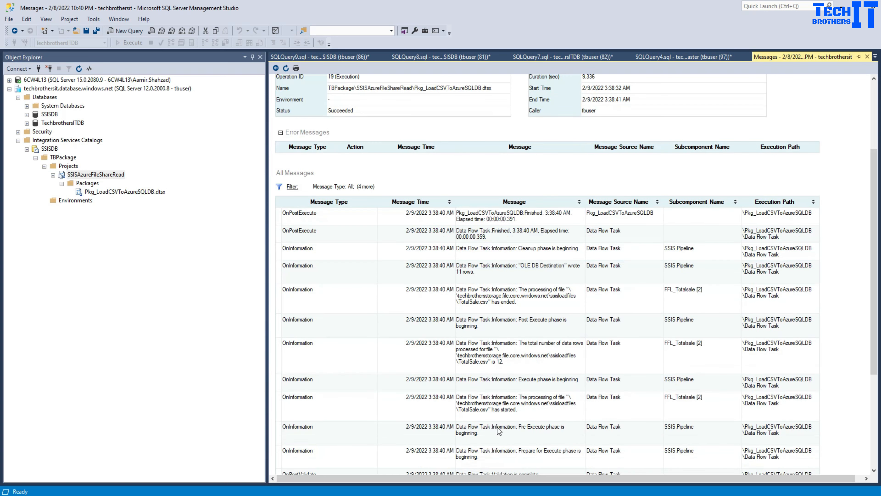
pyautogui.scroll(3, 498, 337)
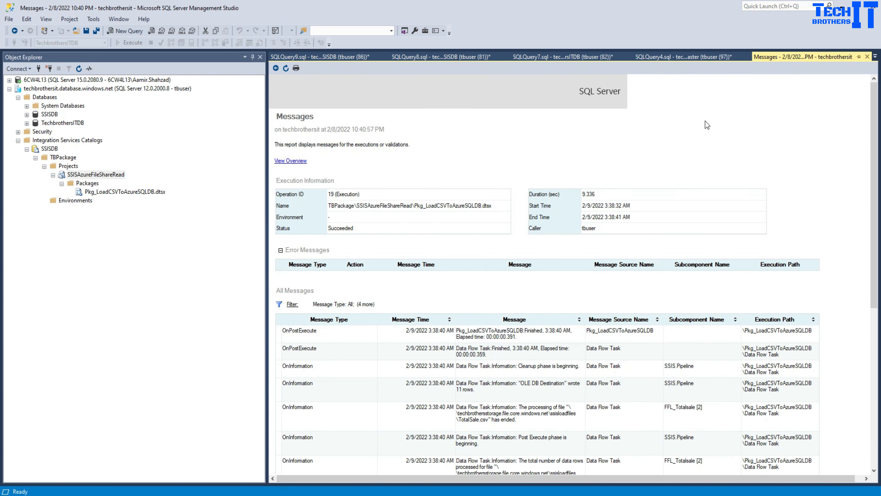
pyautogui.click(275, 69)
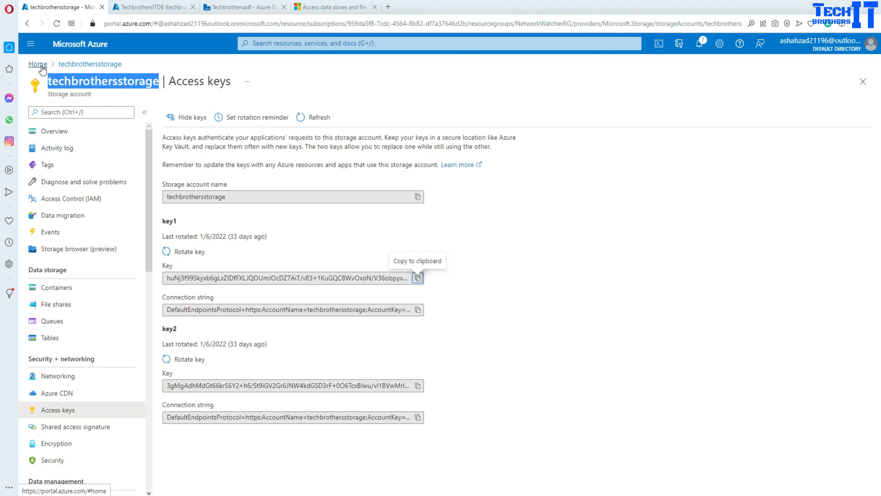
# Step: Switch to the Techbrothersadf data factory in the browser and create a new pipeline in its authoring area
pyautogui.click(41, 65)
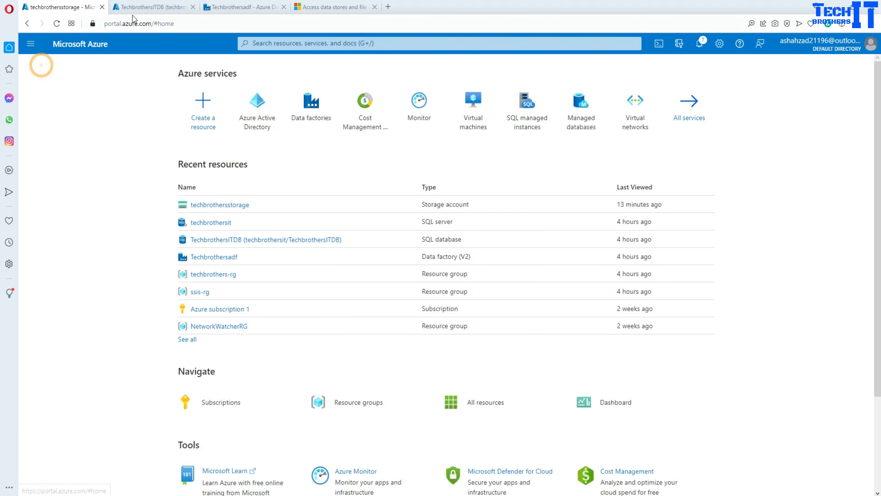
pyautogui.click(139, 7)
pyautogui.click(218, 6)
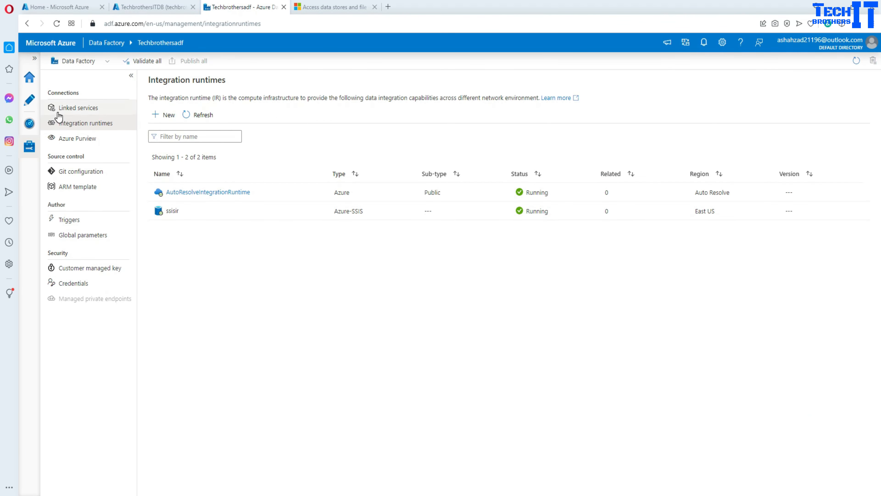
pyautogui.click(31, 103)
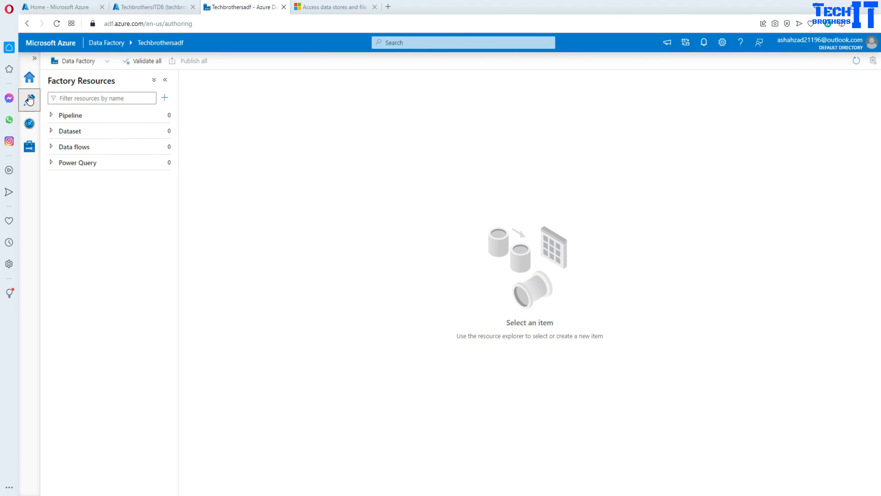
pyautogui.click(166, 118)
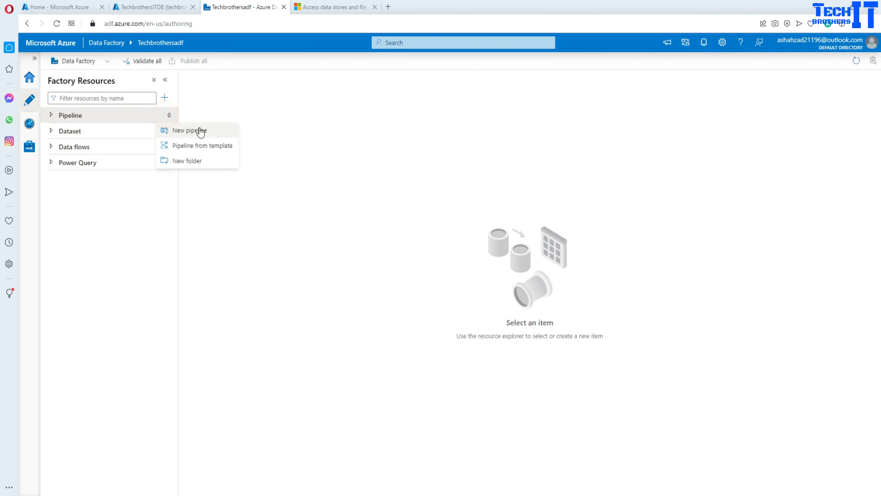
pyautogui.click(207, 133)
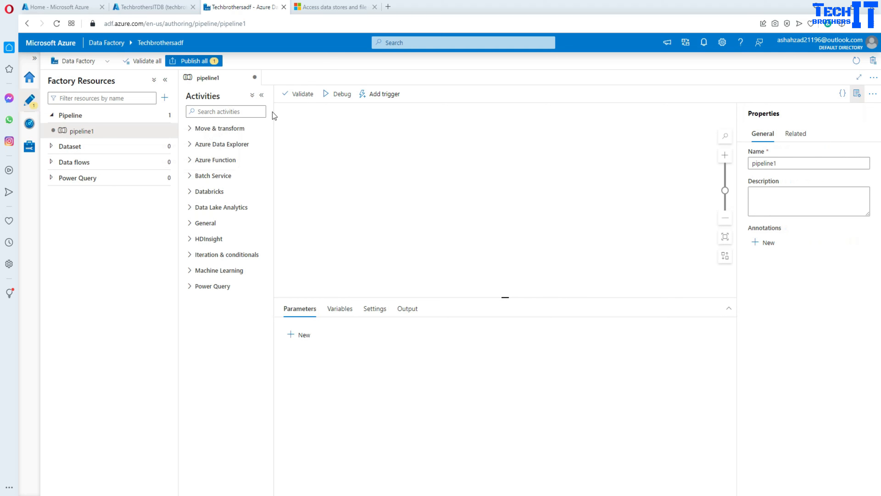
# Step: Search the activities for "Ex" and add an Execute SSIS package activity to the pipeline canvas
pyautogui.click(260, 113)
pyautogui.write('Exc')
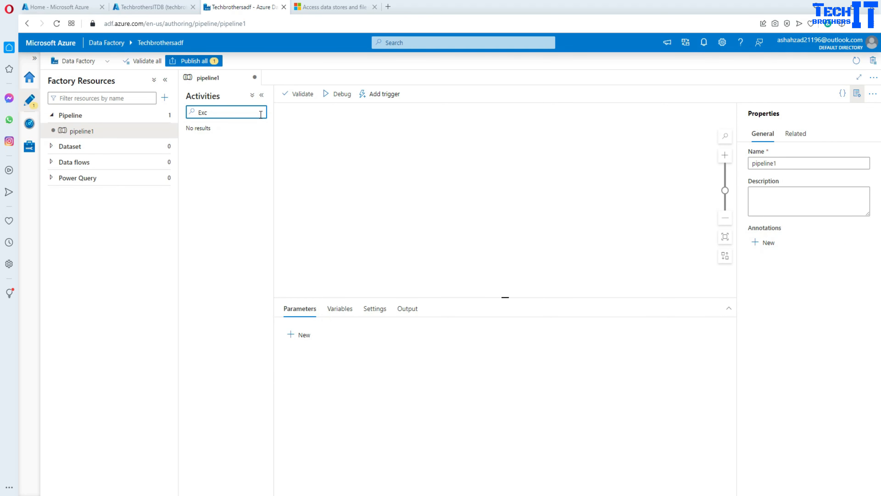
pyautogui.press('BackSpace')
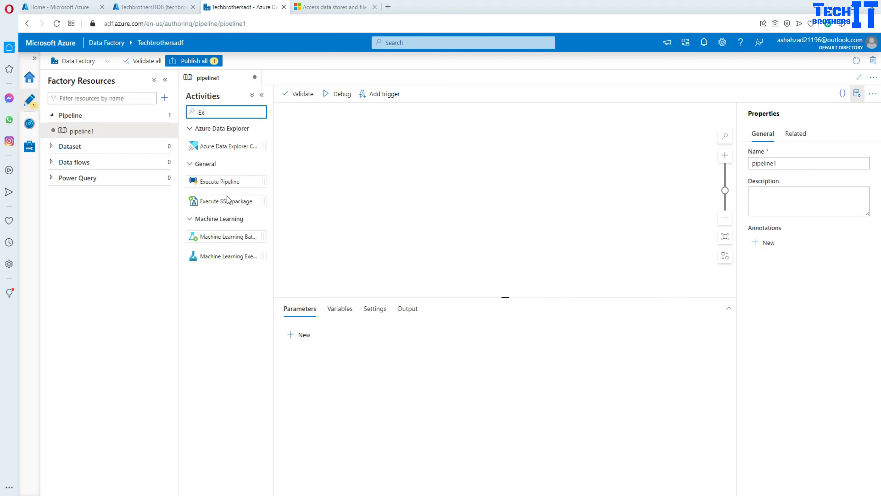
pyautogui.moveTo(221, 202); pyautogui.dragTo(328, 153)
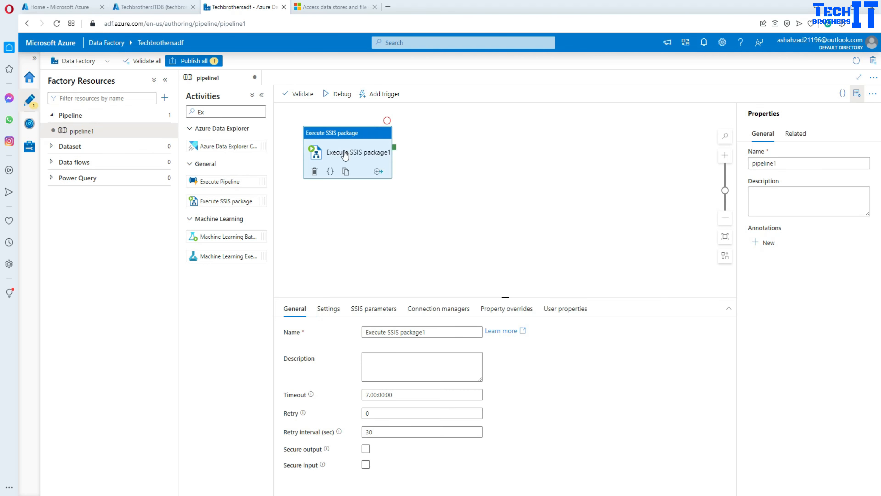
# Step: In the Execute SSIS package activity's settings, set the Azure-SSIS IR to ssisir
pyautogui.click(329, 309)
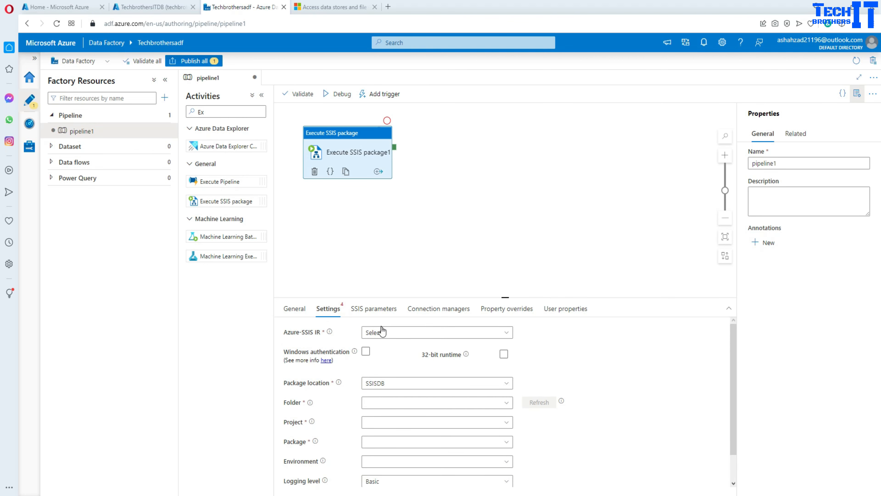
pyautogui.click(388, 333)
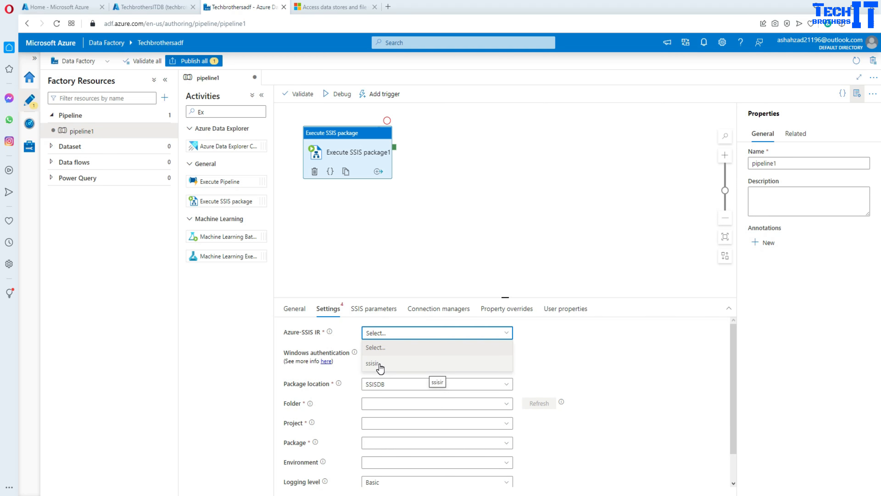
pyautogui.click(380, 368)
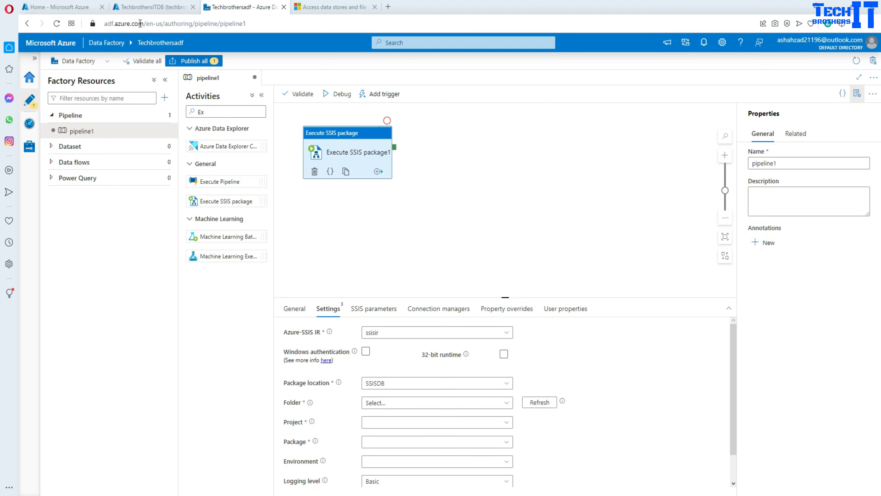
pyautogui.click(152, 10)
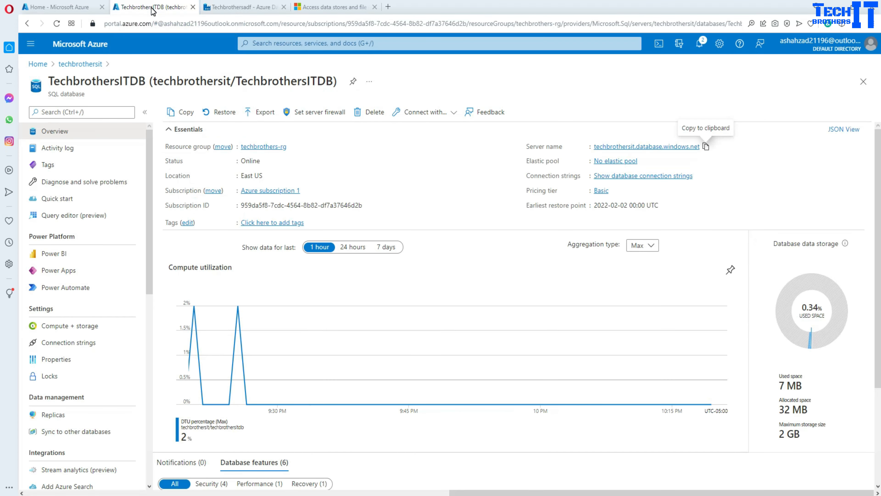
pyautogui.click(82, 9)
pyautogui.click(239, 8)
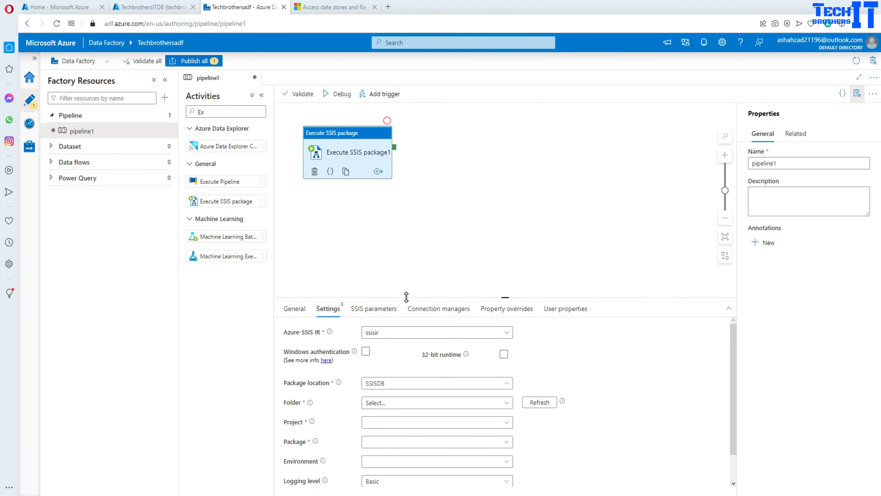
# Step: Refresh the SSISDB package listing, and set the folder to TBPackage and the project to SSISAzureFileShareRead
pyautogui.moveTo(406, 297); pyautogui.dragTo(409, 217)
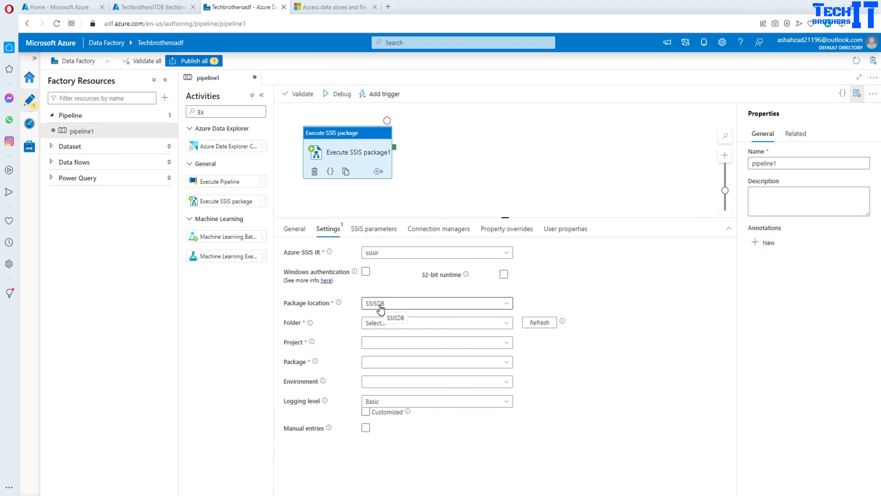
pyautogui.click(540, 326)
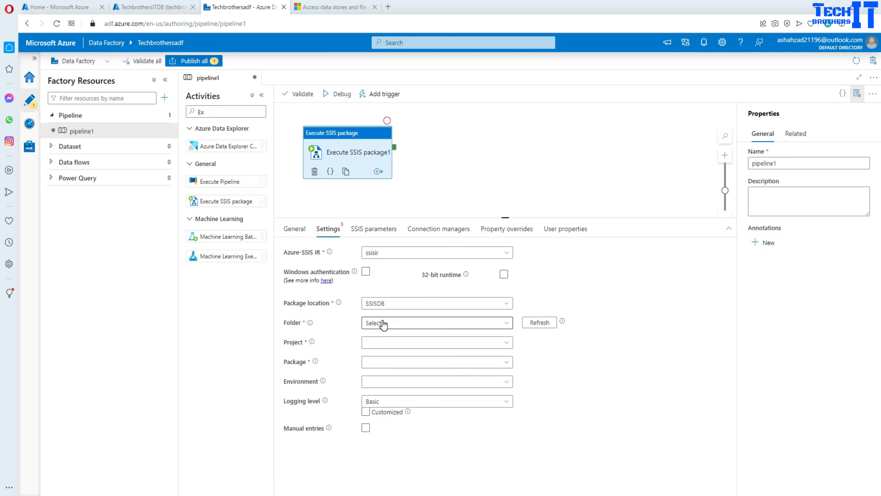
pyautogui.click(385, 323)
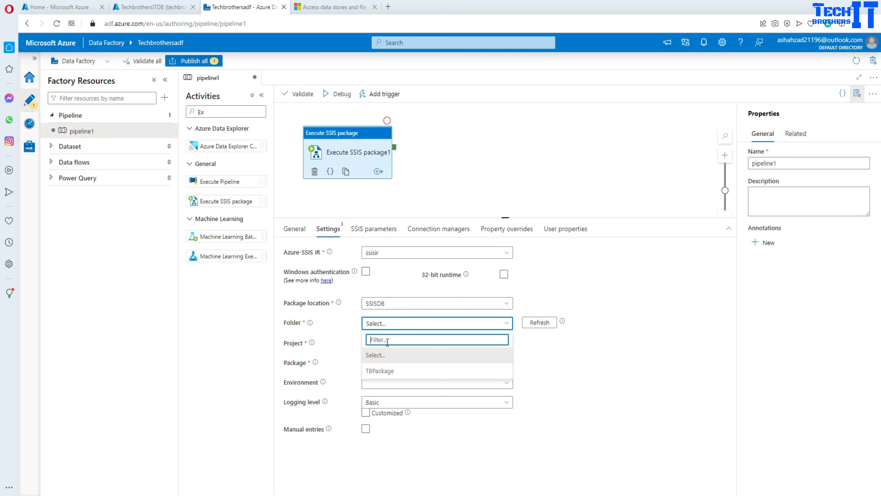
pyautogui.click(380, 370)
pyautogui.click(505, 343)
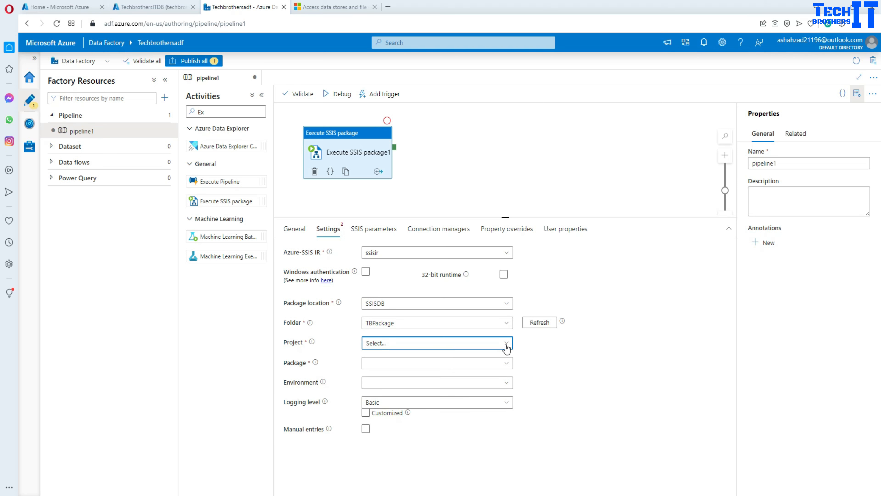
pyautogui.click(403, 391)
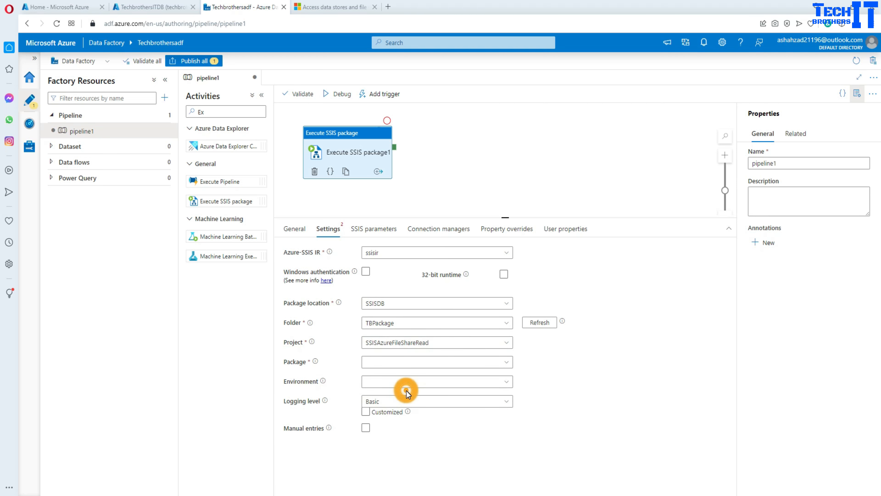
# Step: Choose Pkg_LoadCSVToAzureSQLDB.dtsx as the package, leave the environment unselected and keep the logging level at Basic
pyautogui.click(504, 362)
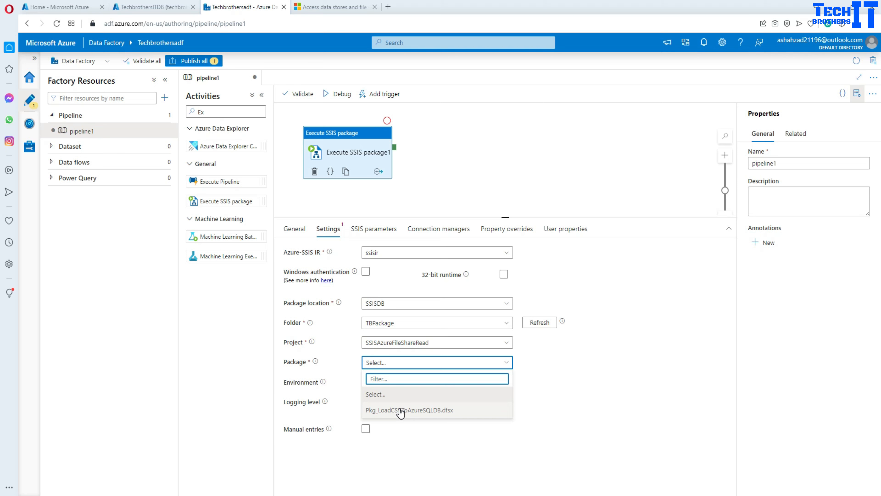
pyautogui.click(399, 410)
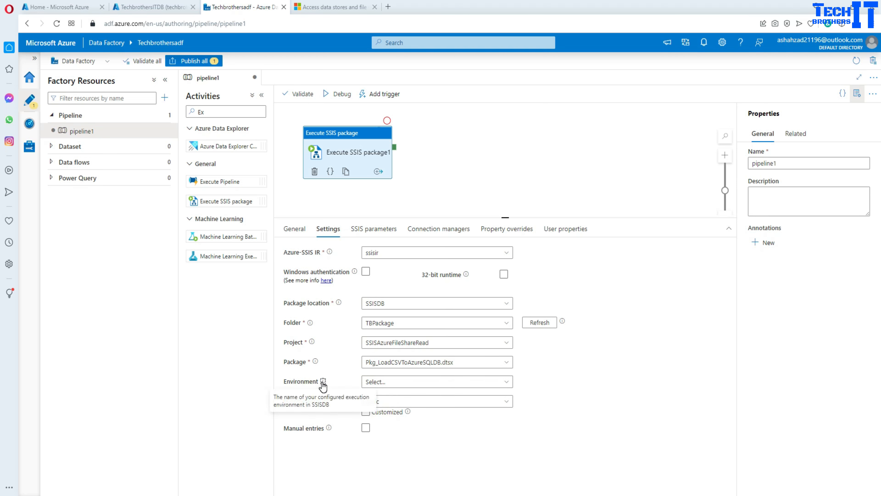
pyautogui.click(389, 383)
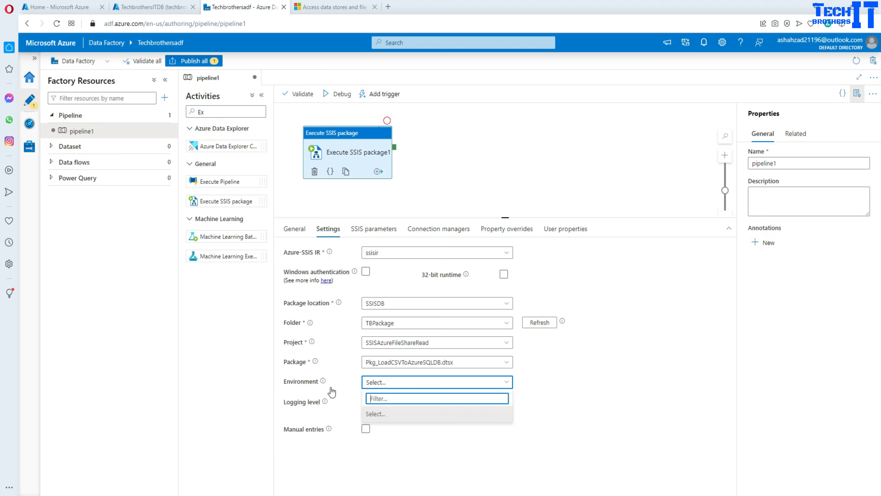
pyautogui.click(543, 407)
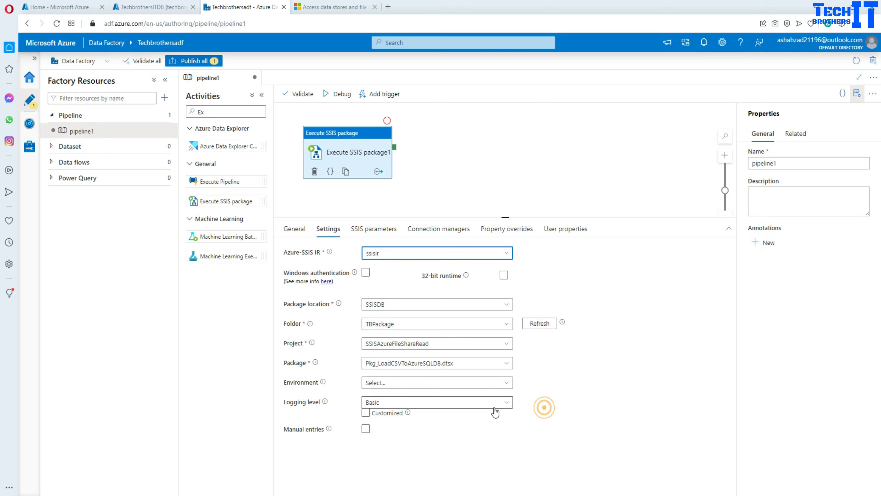
pyautogui.click(492, 404)
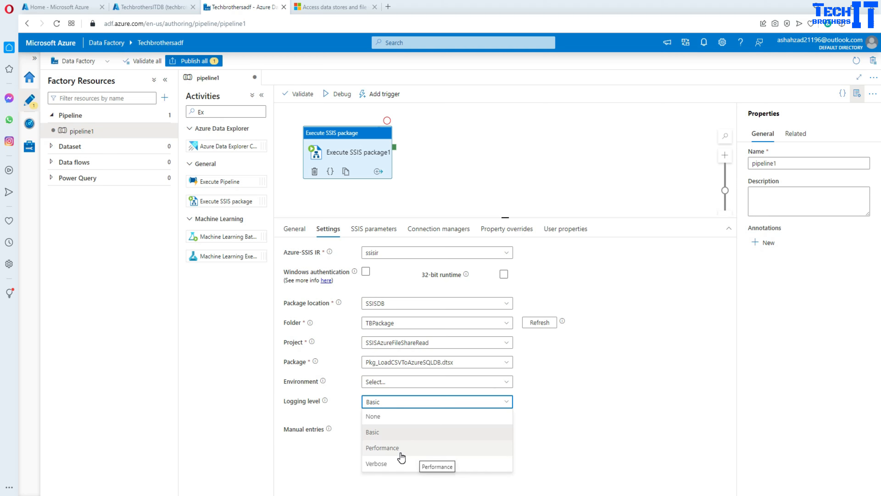
pyautogui.click(385, 438)
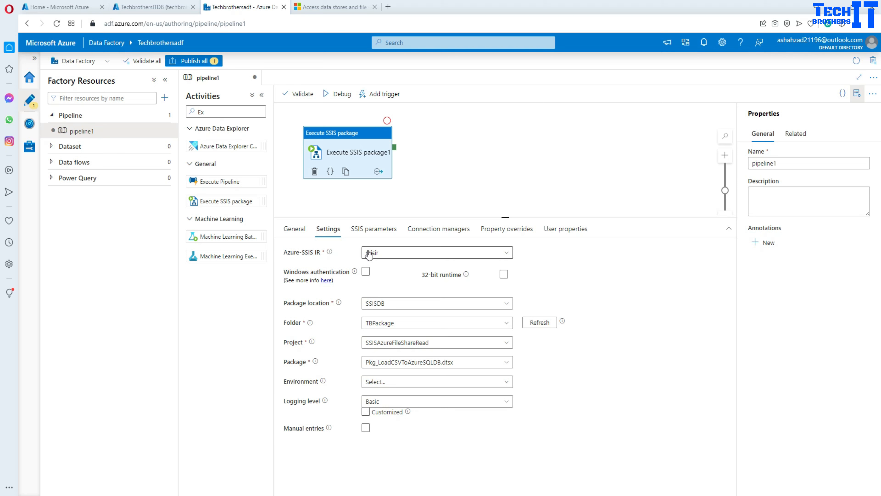
# Step: Examine the activity's SSIS parameters and the AzureSQLConnection properties in its connection managers, including the server name and user name
pyautogui.click(380, 232)
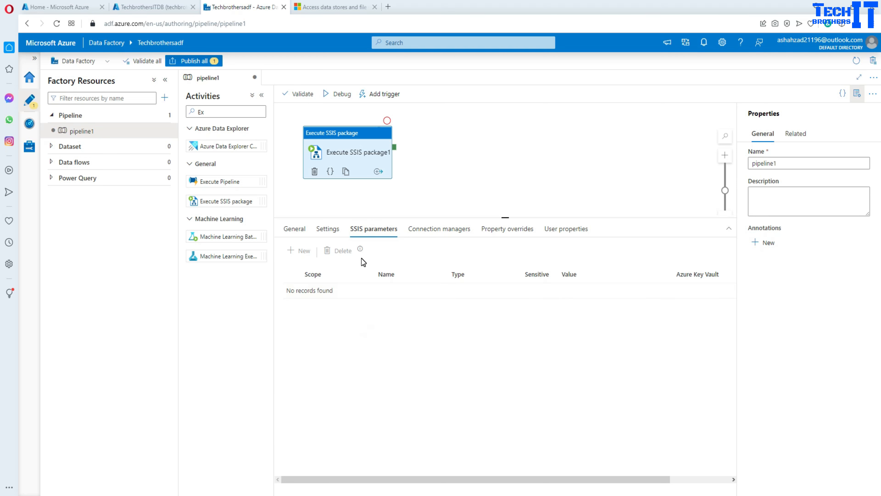
pyautogui.click(441, 233)
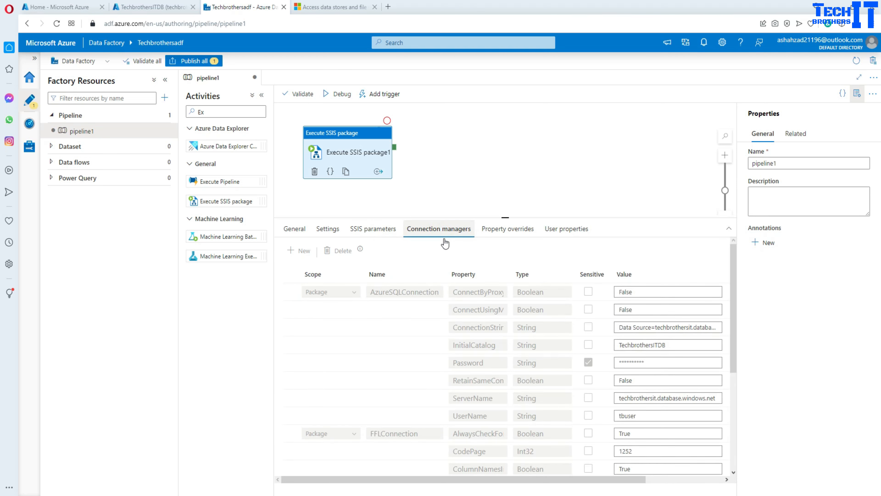
pyautogui.moveTo(612, 479); pyautogui.dragTo(691, 479)
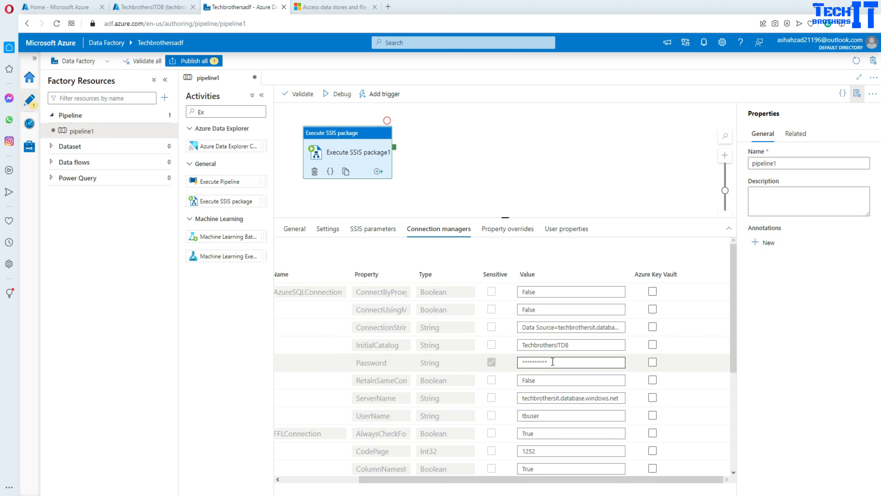
pyautogui.scroll(-2, 564, 395)
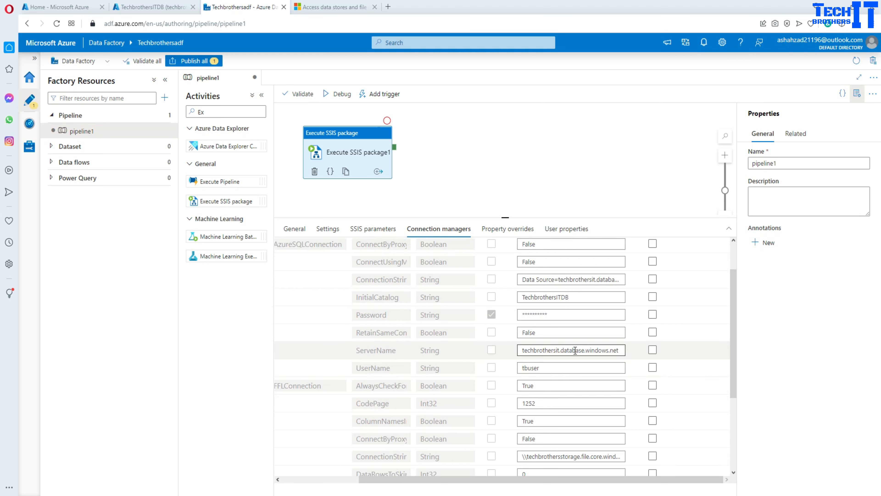
pyautogui.click(560, 350)
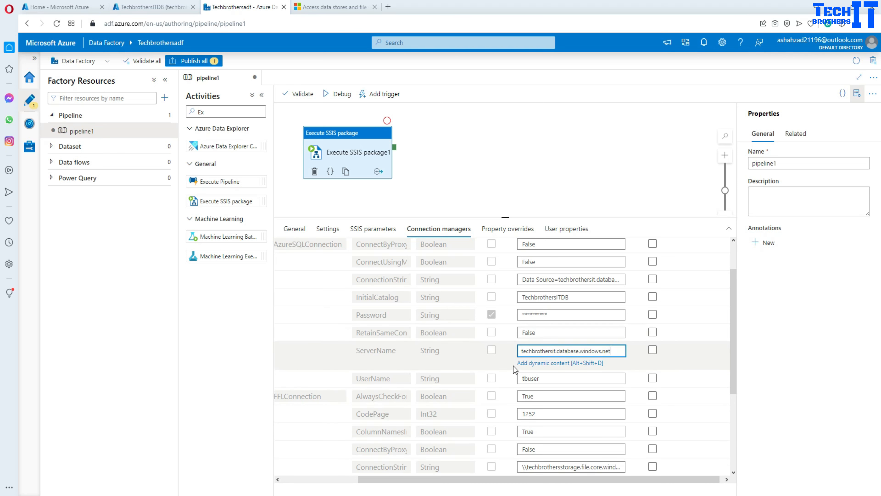
pyautogui.click(549, 379)
# Step: Examine the FFLConnection properties, especially the full file path in its connection string
pyautogui.scroll(-5, 552, 382)
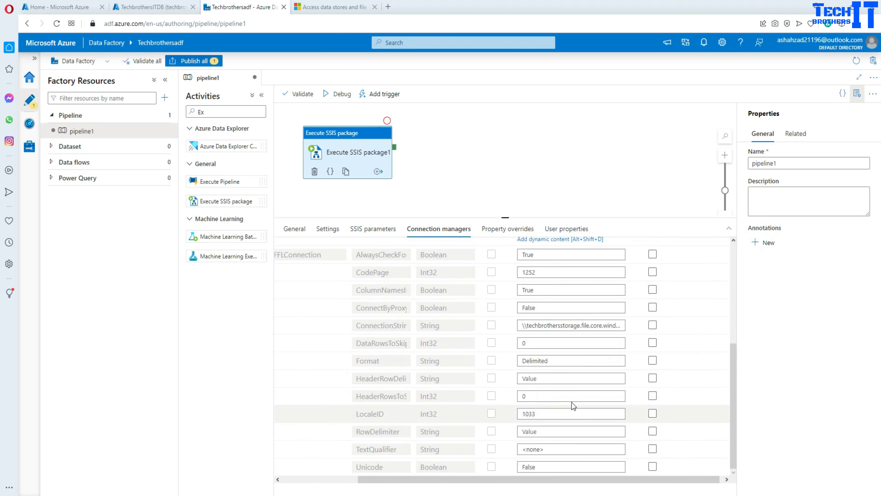
pyautogui.click(567, 326)
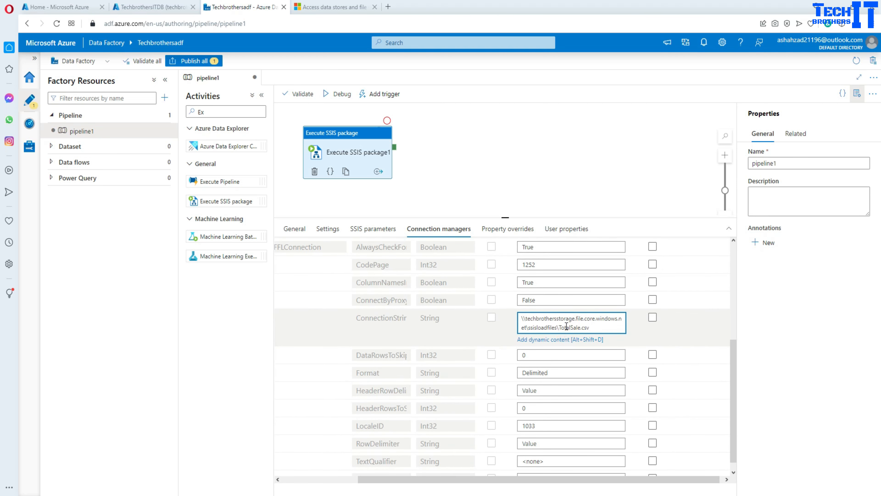
pyautogui.moveTo(594, 326); pyautogui.dragTo(529, 309)
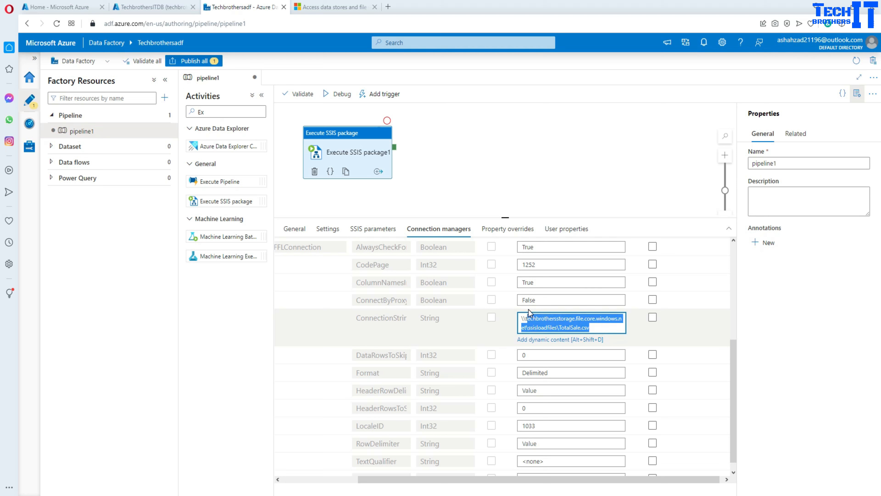
pyautogui.click(581, 328)
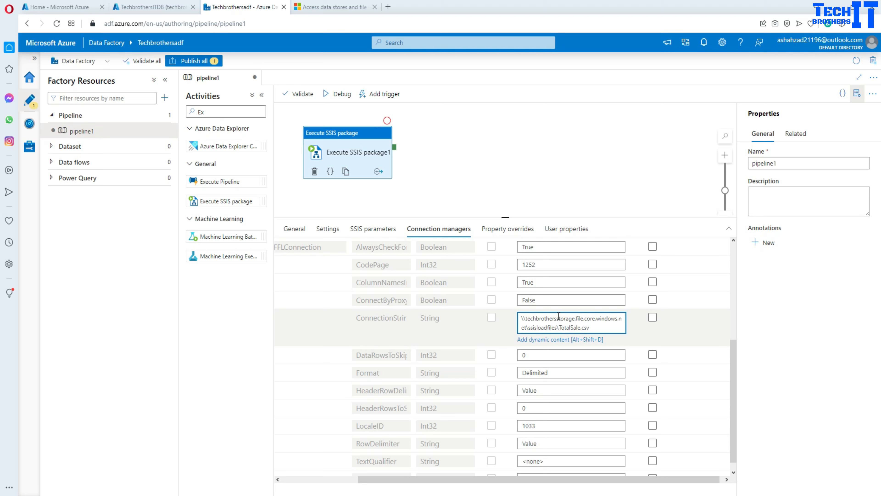
pyautogui.click(584, 323)
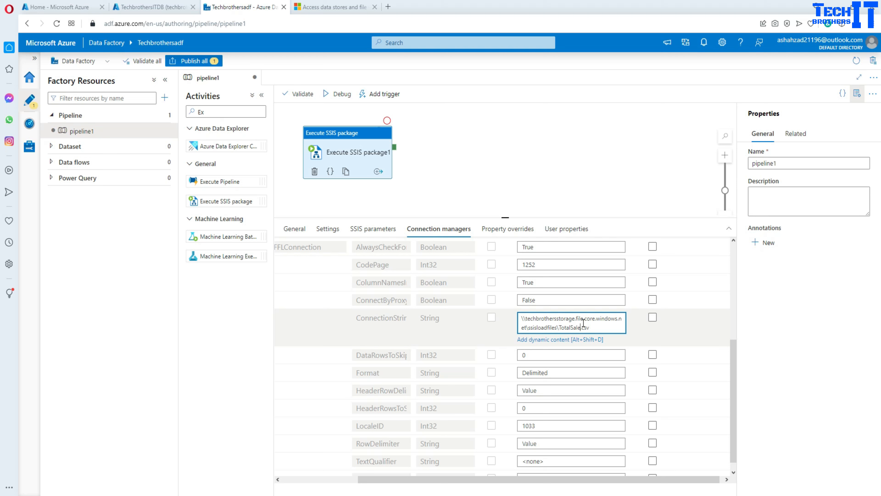
pyautogui.click(503, 330)
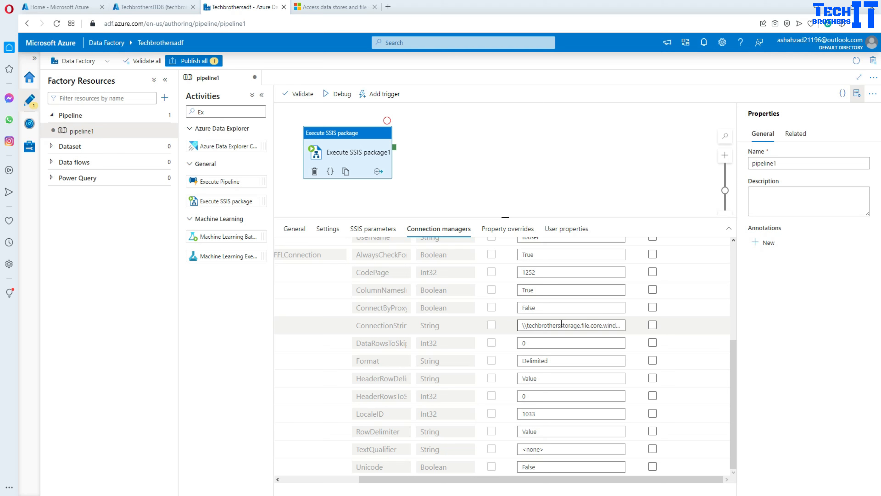
# Step: Open the dynamic content editor for the FFLConnection connection string and close it without adding an expression
pyautogui.click(571, 325)
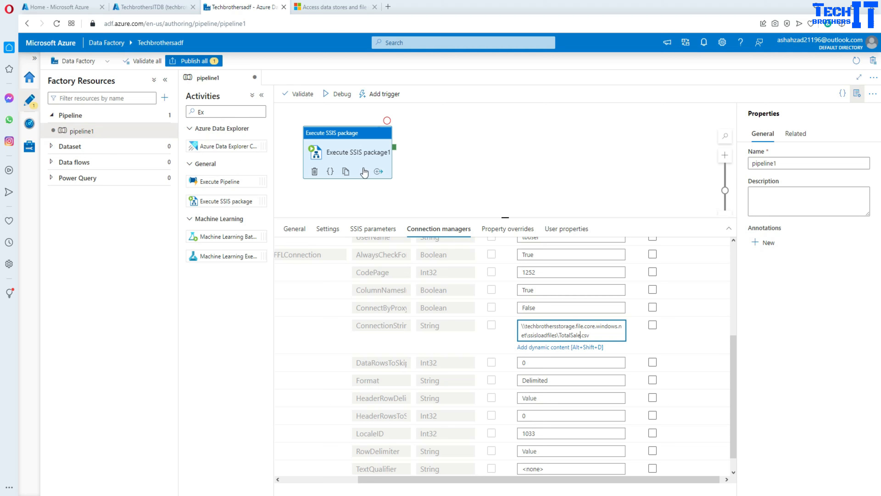
pyautogui.click(566, 351)
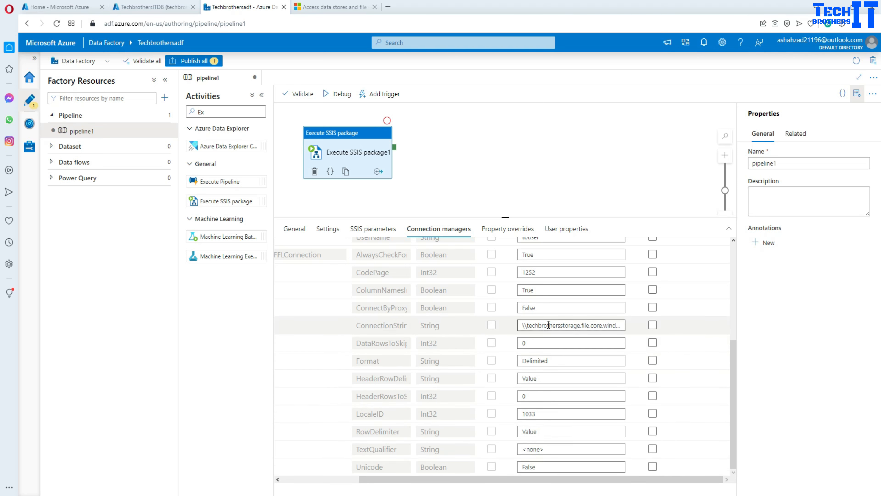
pyautogui.click(549, 327)
pyautogui.click(544, 351)
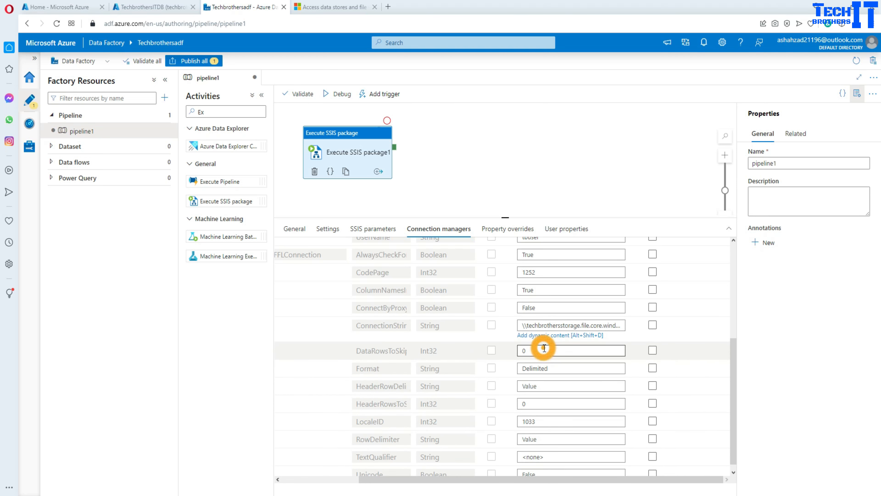
pyautogui.click(557, 334)
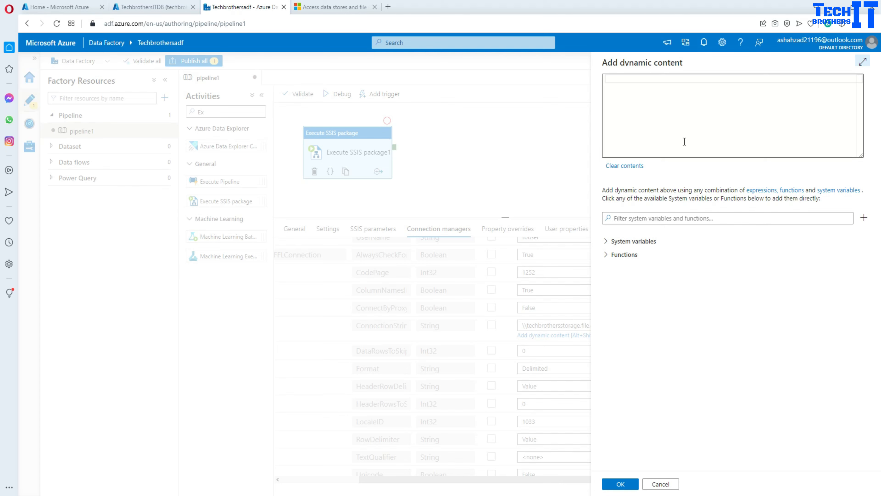
pyautogui.click(660, 484)
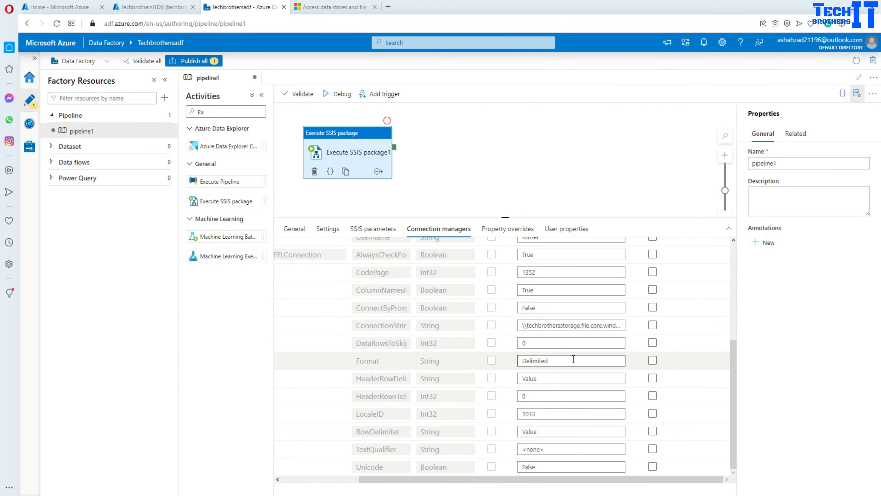
# Step: Reselect the Execute SSIS package activity and look over its property overrides, user properties and general options
pyautogui.click(470, 157)
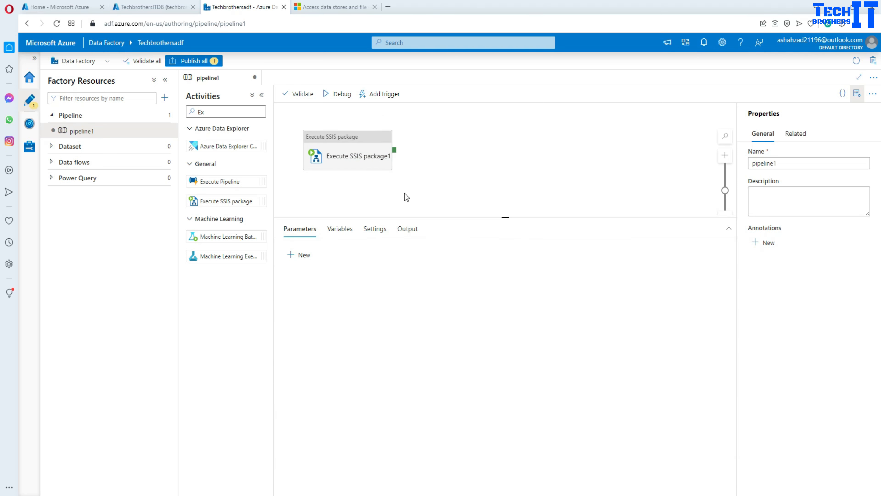
pyautogui.click(339, 153)
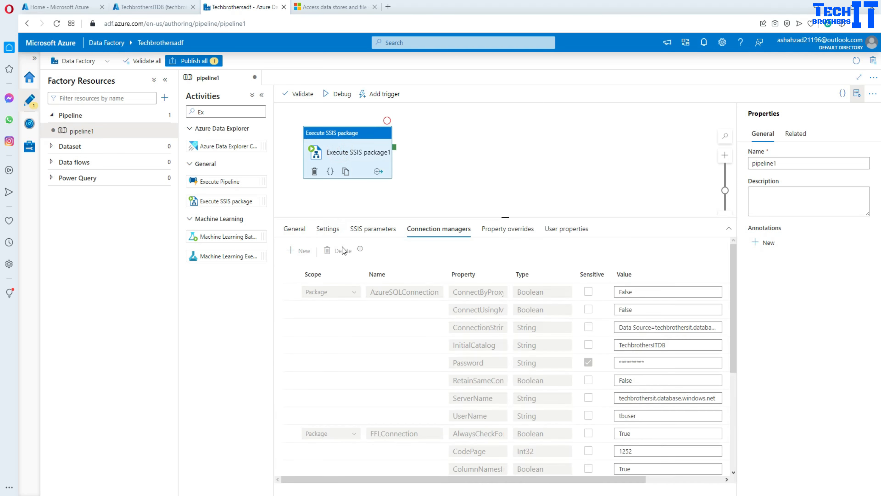
pyautogui.click(507, 229)
pyautogui.click(564, 230)
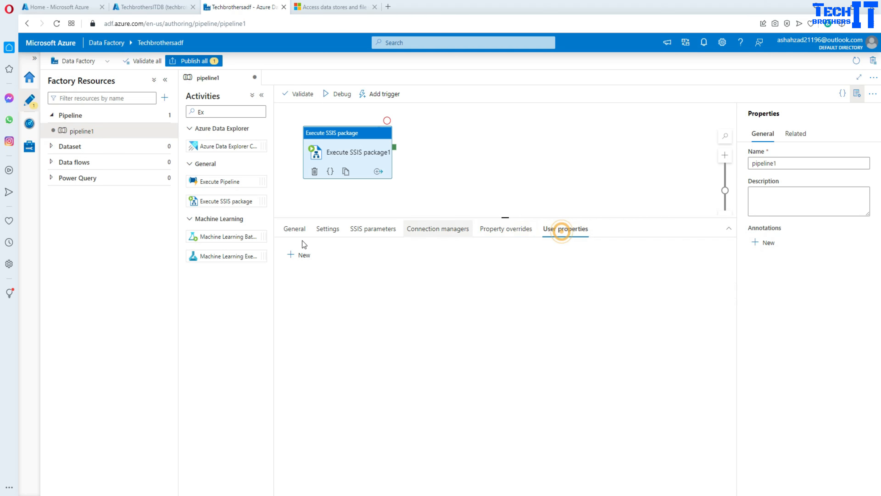
pyautogui.click(293, 228)
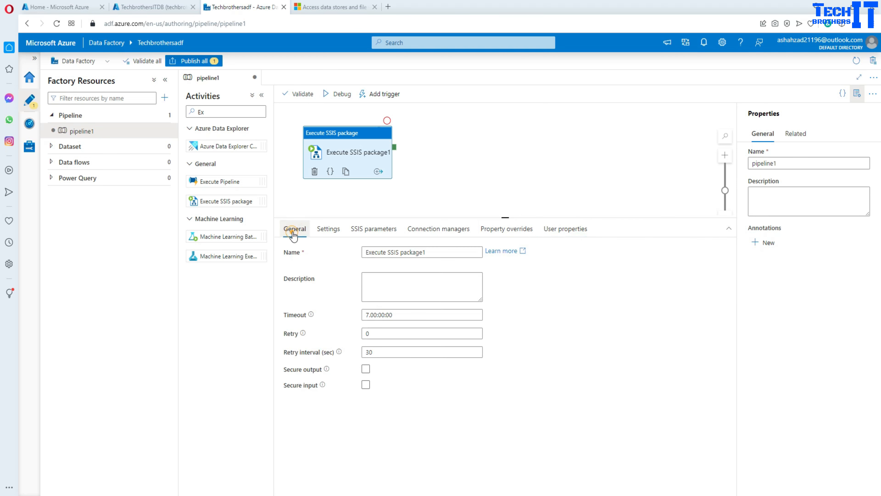
# Step: Return to the Execute SSIS package activity's settings and run the pipeline in debug mode
pyautogui.click(322, 229)
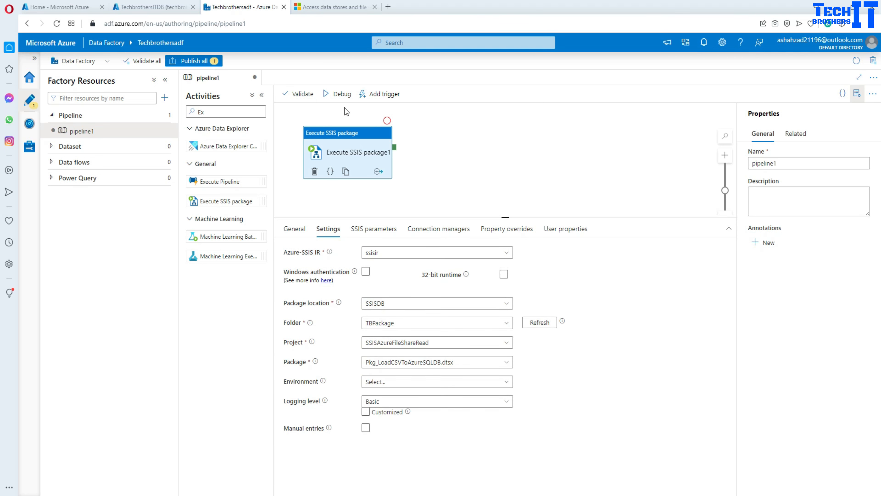
pyautogui.click(341, 94)
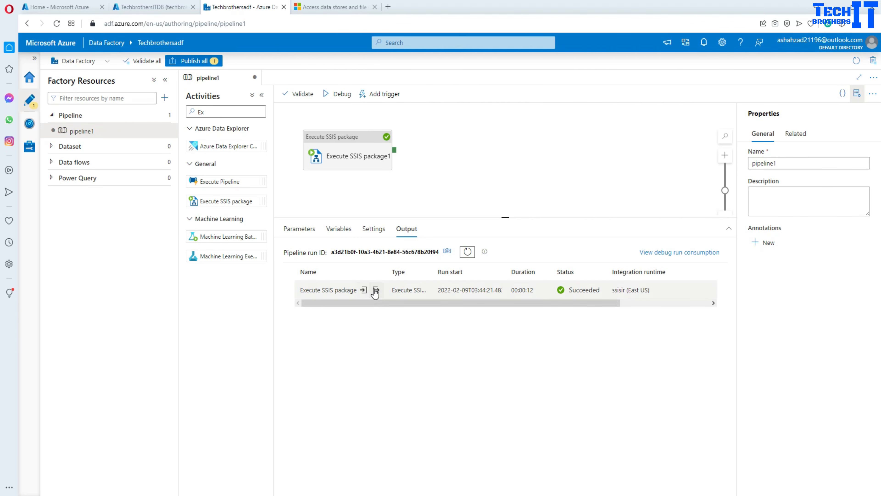
# Step: Inspect the output of the Execute SSIS package activity's debug run and close it
pyautogui.click(375, 290)
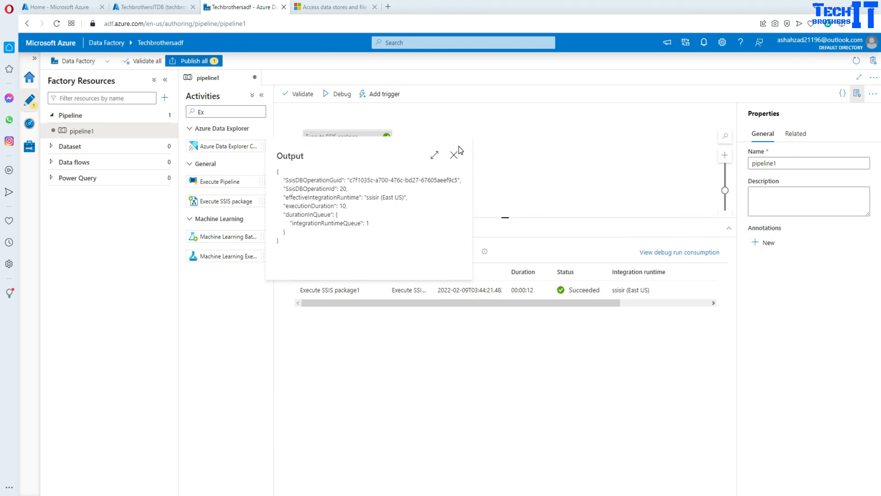
pyautogui.click(453, 155)
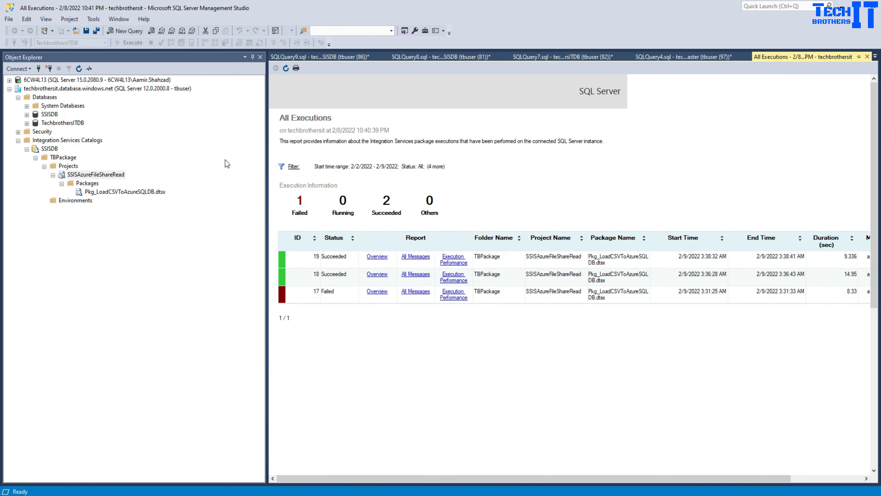
# Step: Switch to SQL Server Management Studio, refresh the All Executions report and set its start time filter to end on 2/9/2022
pyautogui.click(286, 69)
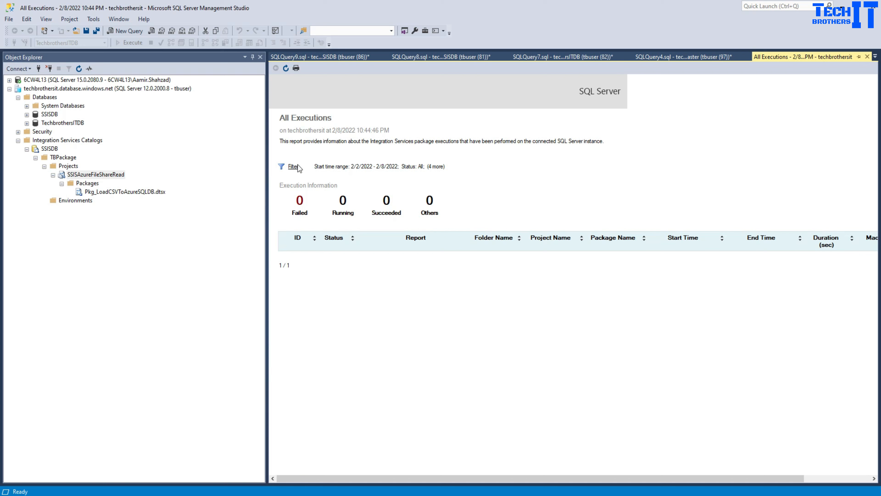
pyautogui.click(294, 166)
pyautogui.click(472, 257)
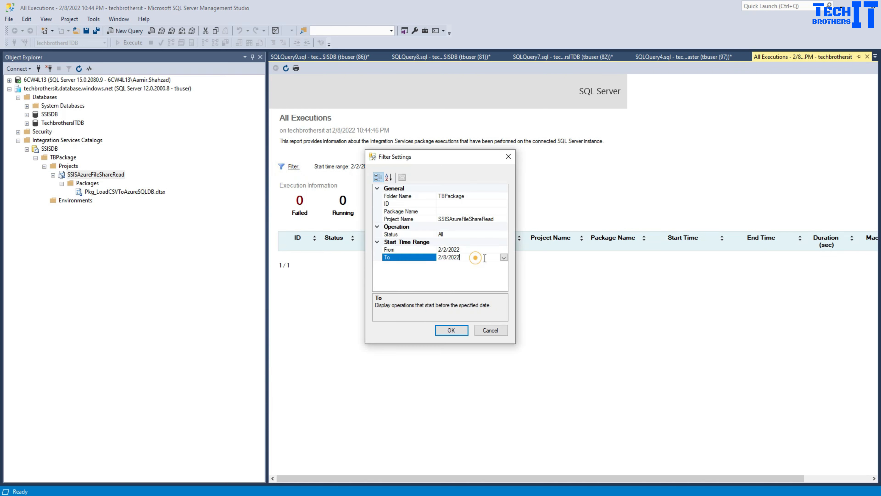
pyautogui.click(504, 257)
pyautogui.click(455, 297)
pyautogui.click(439, 330)
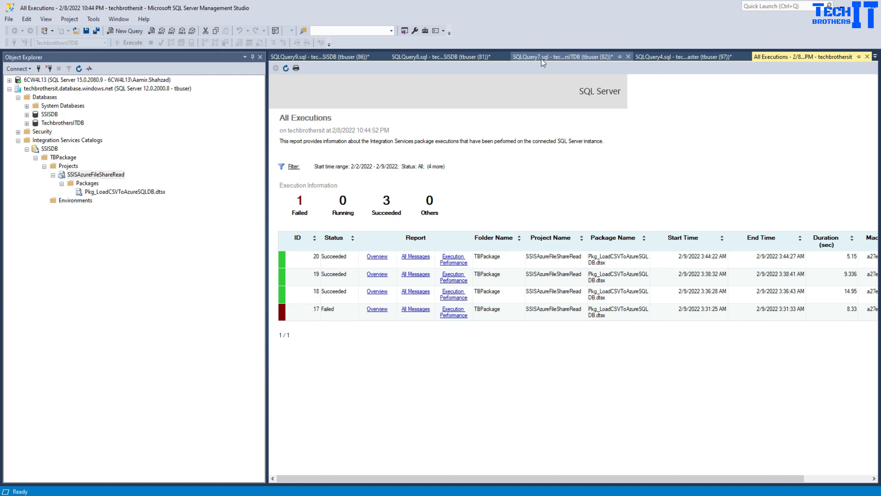
# Step: Rerun the SELECT TOP (1000) query on dbo.TotalSale to check the loaded rows
pyautogui.click(447, 60)
pyautogui.click(534, 55)
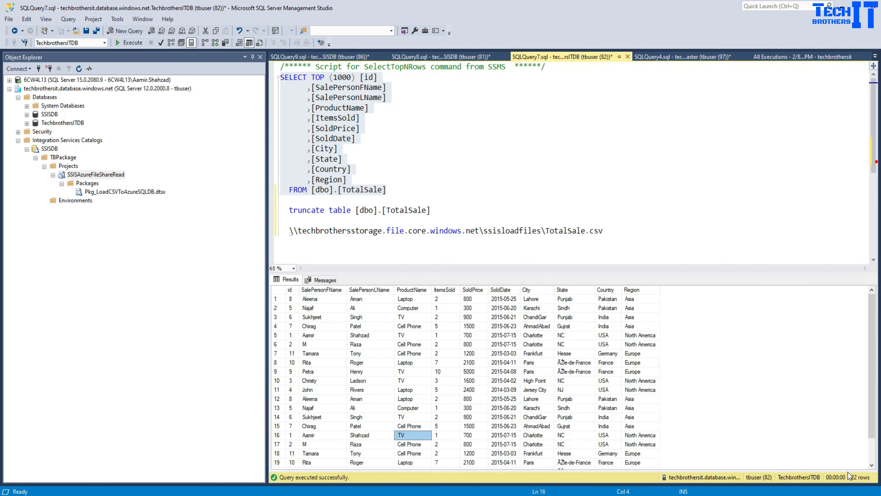
pyautogui.click(131, 43)
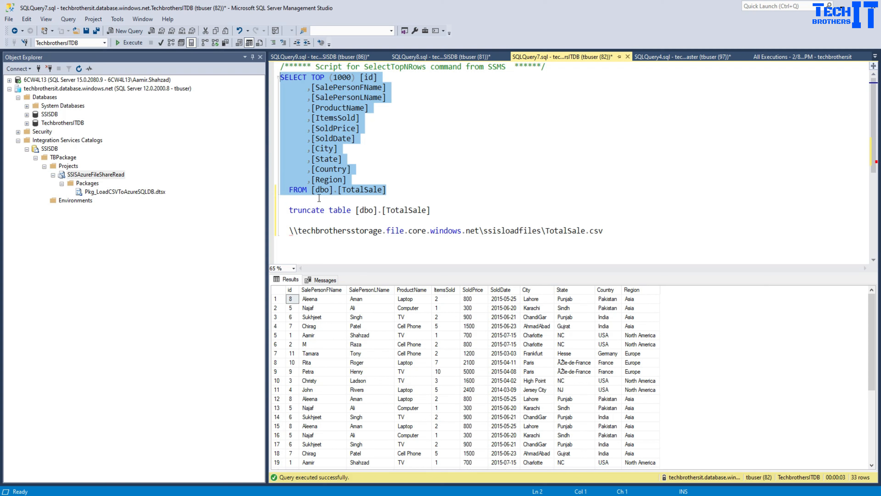
# Step: Execute only the truncate table statement to empty dbo.TotalSale
pyautogui.moveTo(447, 207); pyautogui.dragTo(274, 211)
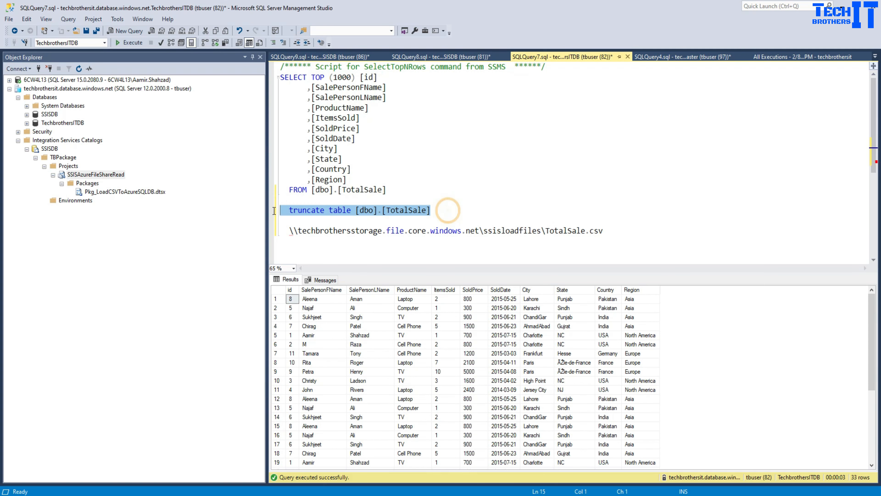
pyautogui.click(132, 42)
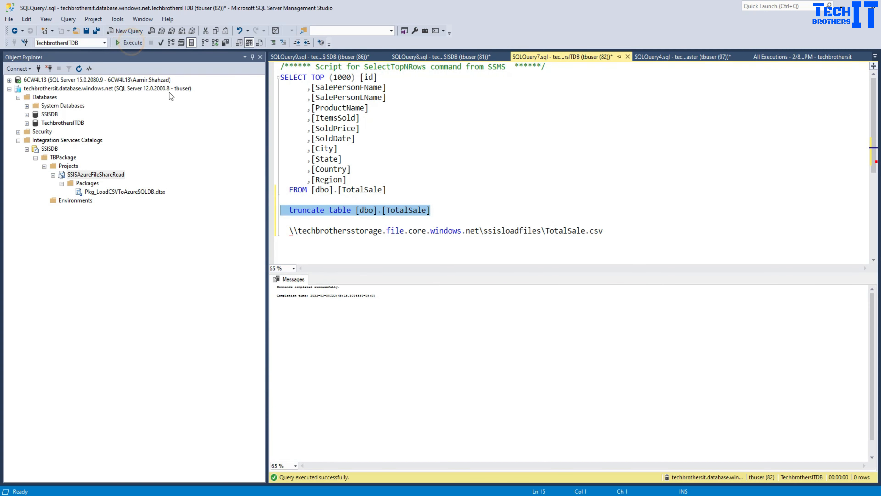
pyautogui.click(402, 159)
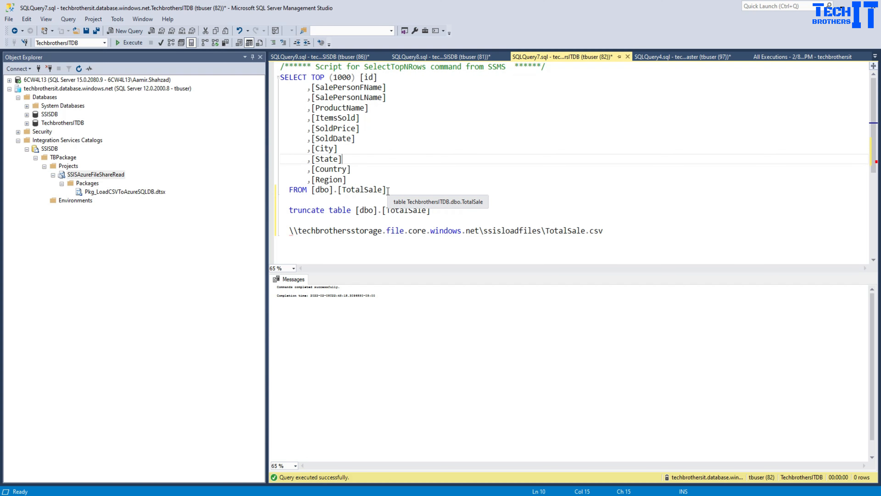
# Step: Find the script that sets the SSISDB execution credential and examine its domain, user and password arguments
pyautogui.click(436, 57)
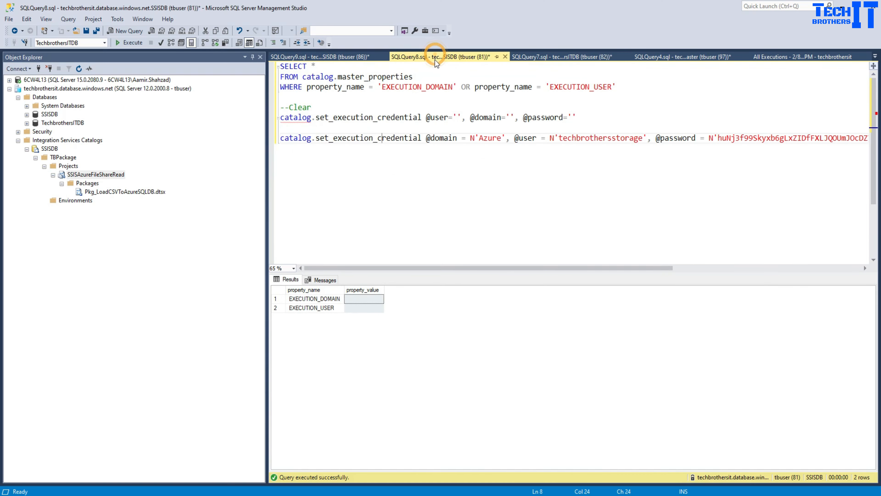
pyautogui.click(638, 56)
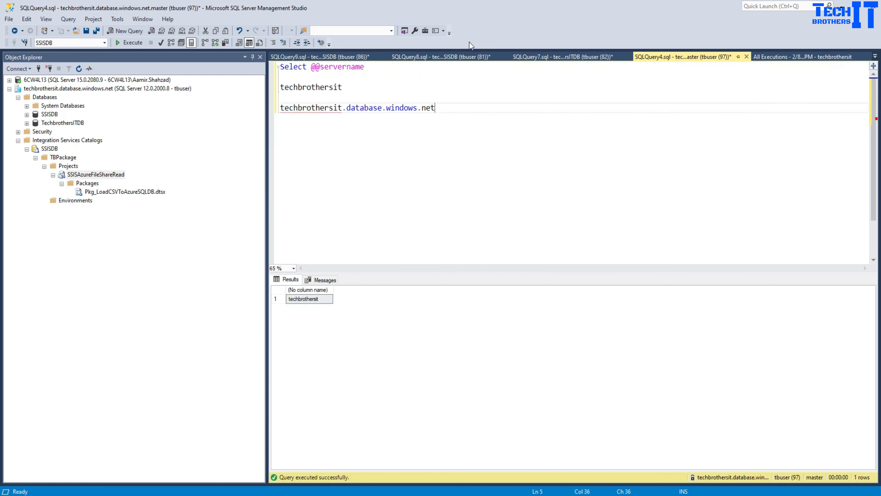
pyautogui.click(341, 56)
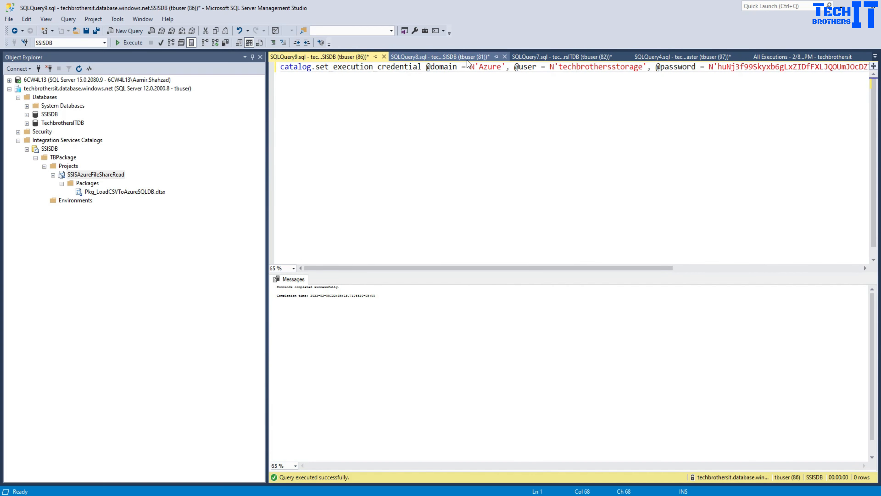
pyautogui.click(489, 65)
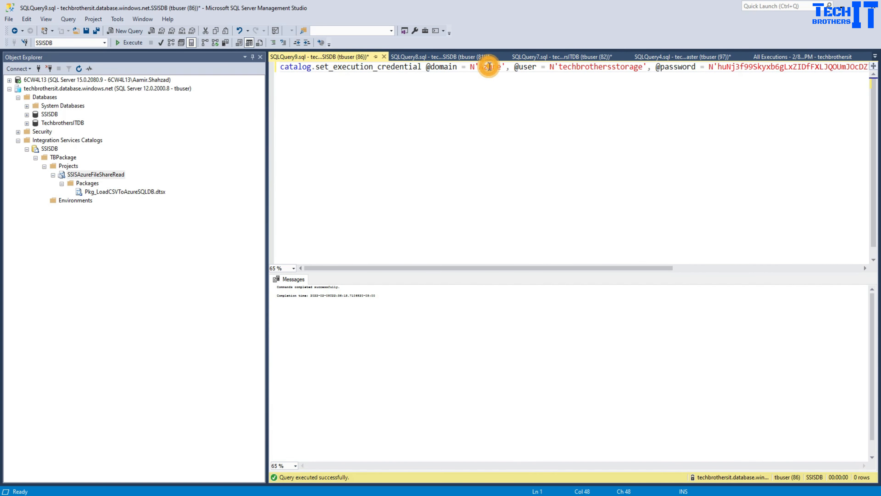
pyautogui.doubleClick(576, 68)
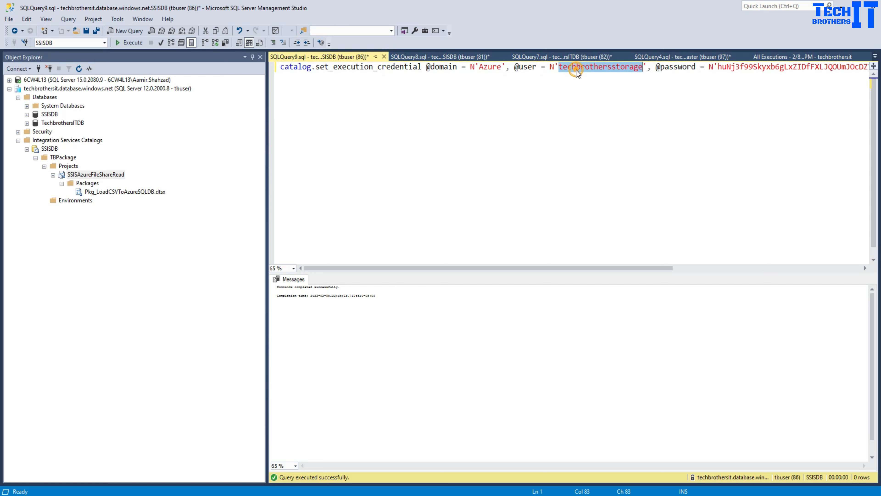
pyautogui.doubleClick(724, 70)
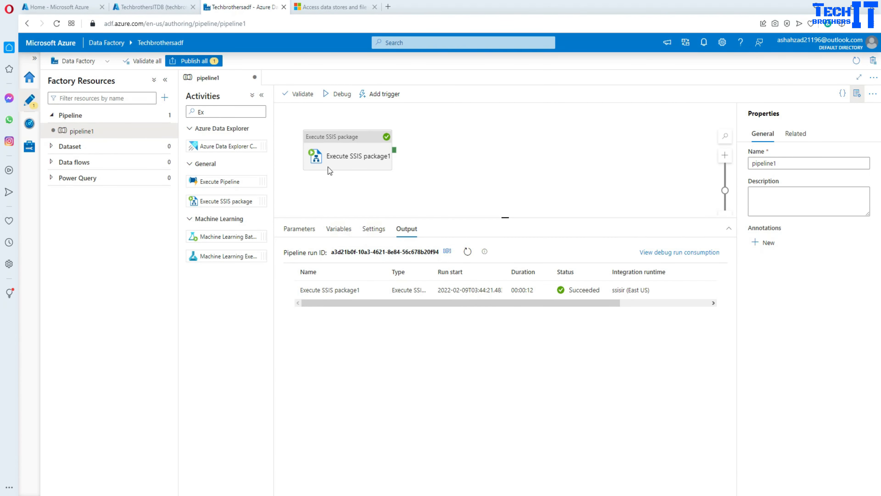
# Step: In Data Factory, temporarily enable Windows authentication for the Execute SSIS package activity, read the domain, username and password hints, and disable it again
pyautogui.click(329, 170)
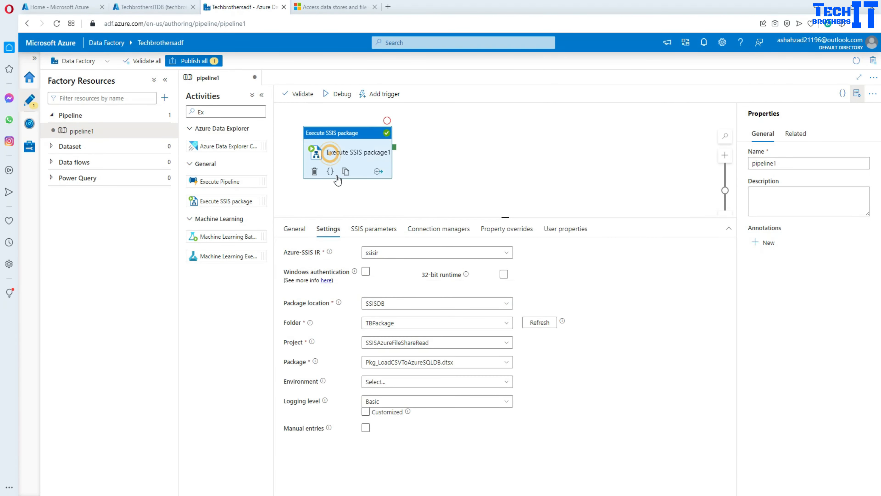
pyautogui.click(365, 273)
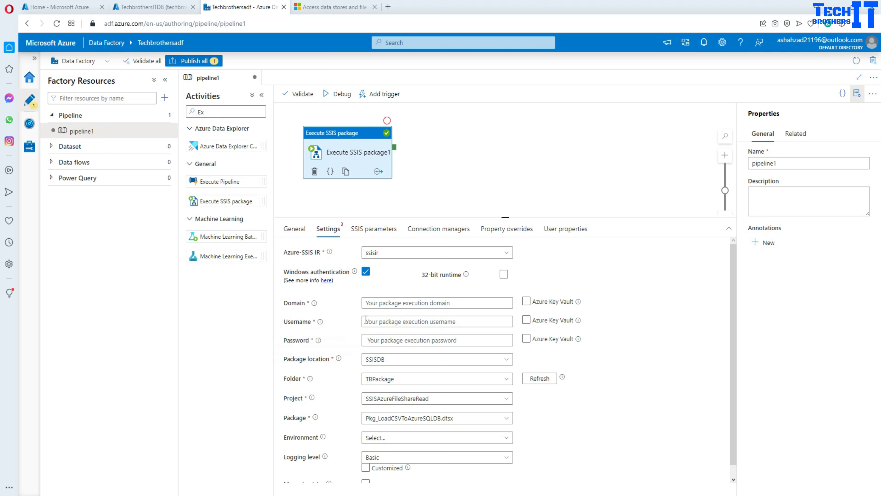
pyautogui.moveTo(314, 305)
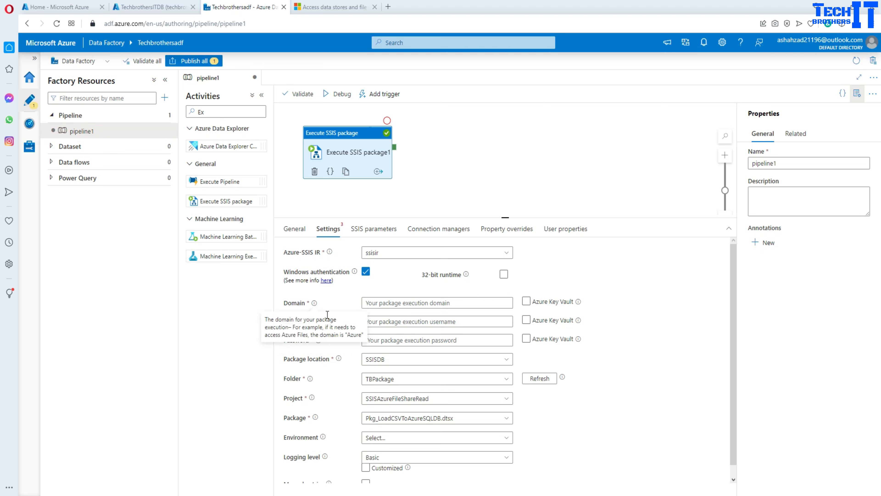
pyautogui.moveTo(320, 322)
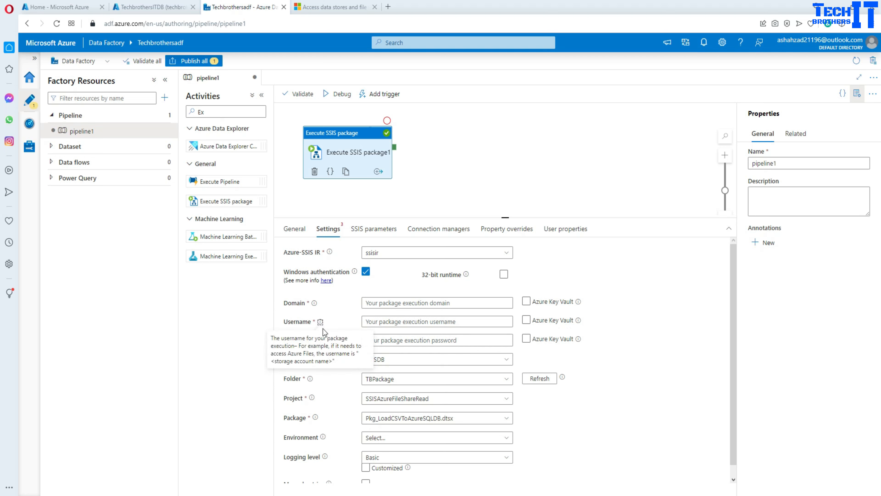
pyautogui.moveTo(318, 342)
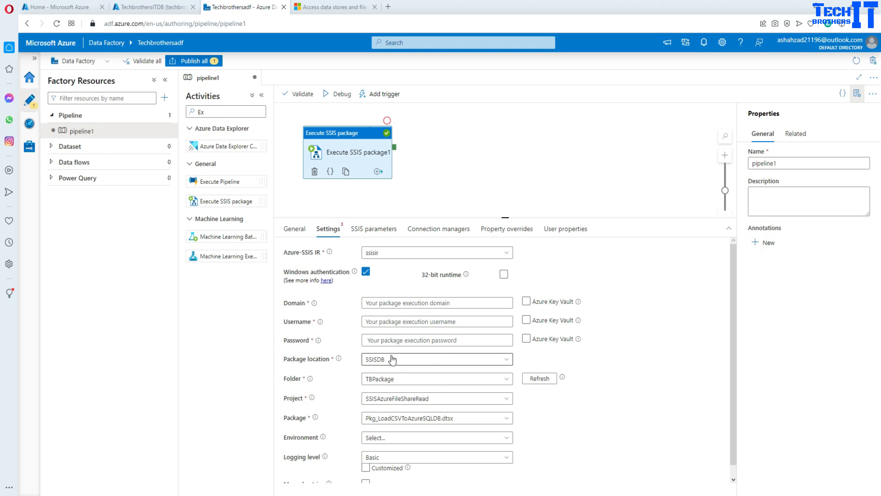
pyautogui.click(367, 274)
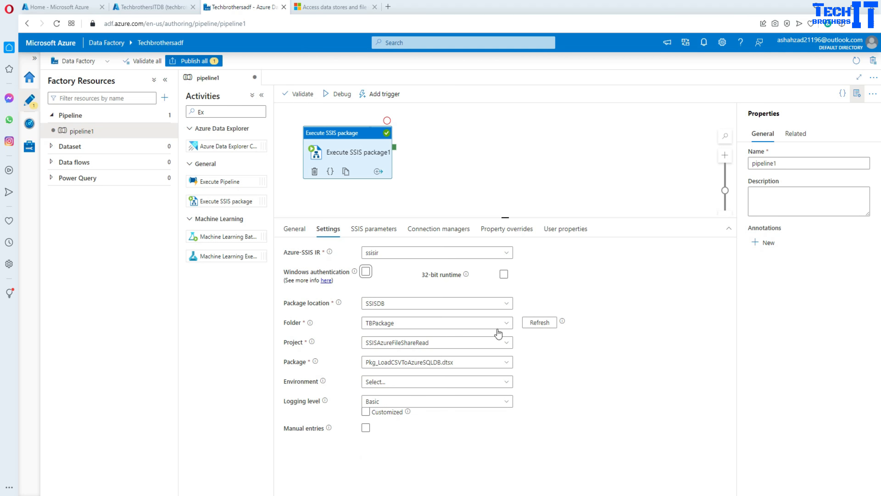
# Step: Back in SQL Server Management Studio, query catalog.master_properties for EXECUTION_DOMAIN and EXECUTION_USER and check their values
pyautogui.click(316, 495)
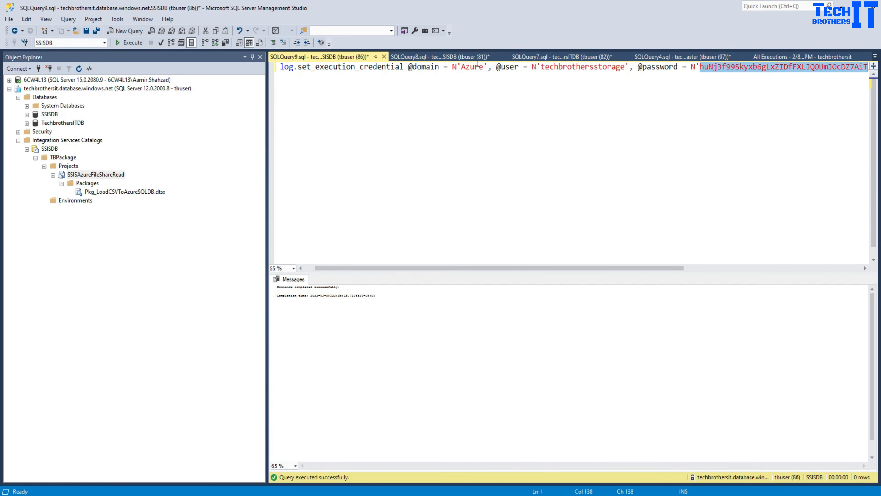
pyautogui.click(473, 55)
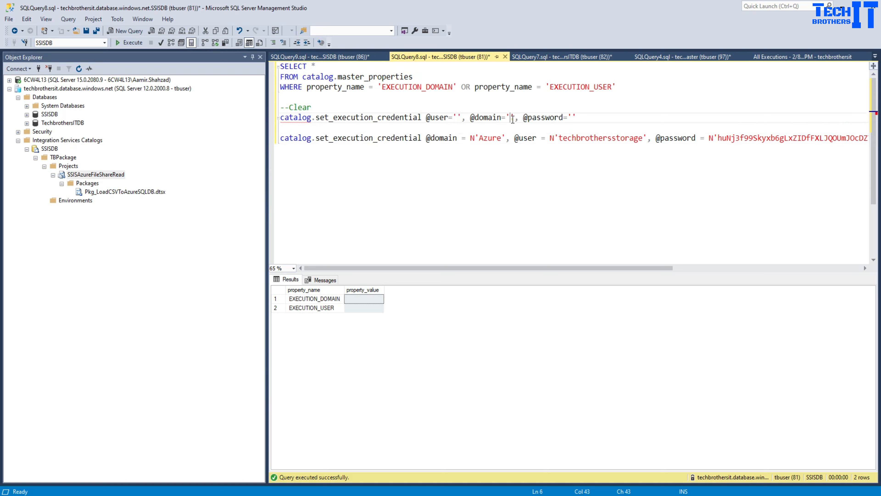
pyautogui.click(567, 112)
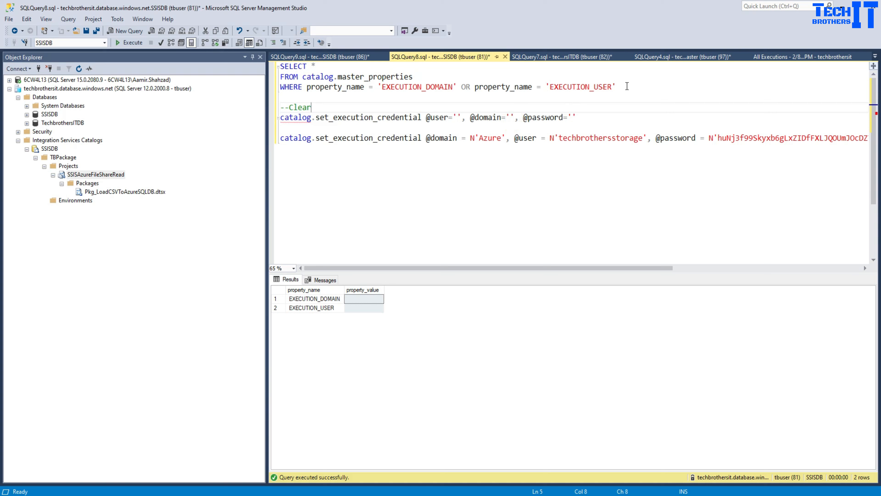
pyautogui.moveTo(627, 86); pyautogui.dragTo(277, 66)
pyautogui.click(133, 43)
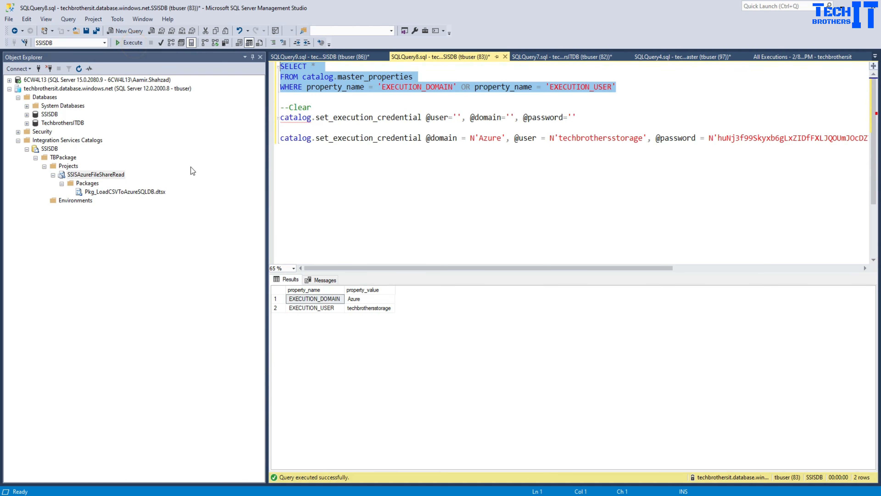
pyautogui.click(365, 303)
pyautogui.click(375, 308)
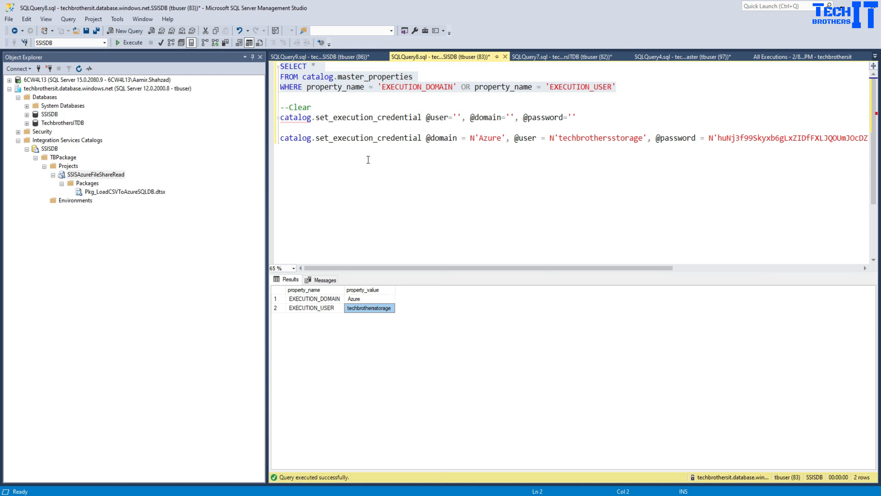
# Step: Clear the SSISDB execution credential by running set_execution_credential with empty user, domain and password, and query the execution properties again
pyautogui.moveTo(581, 118); pyautogui.dragTo(274, 117)
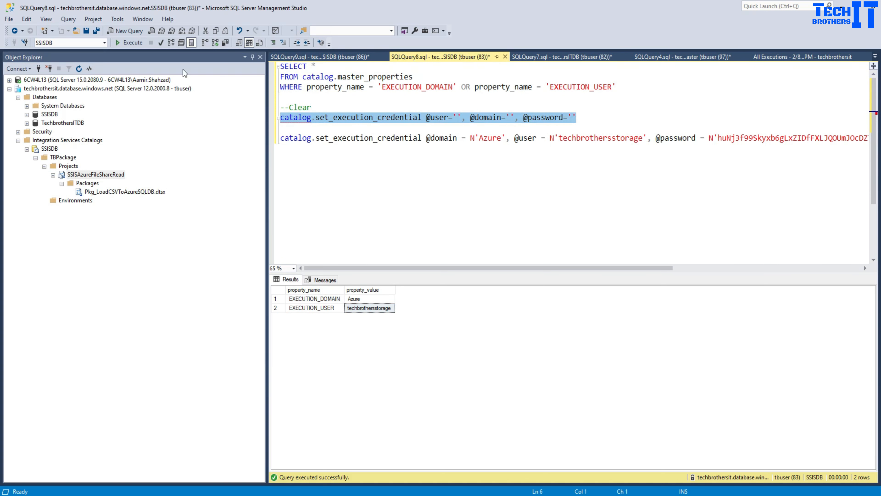
pyautogui.click(133, 45)
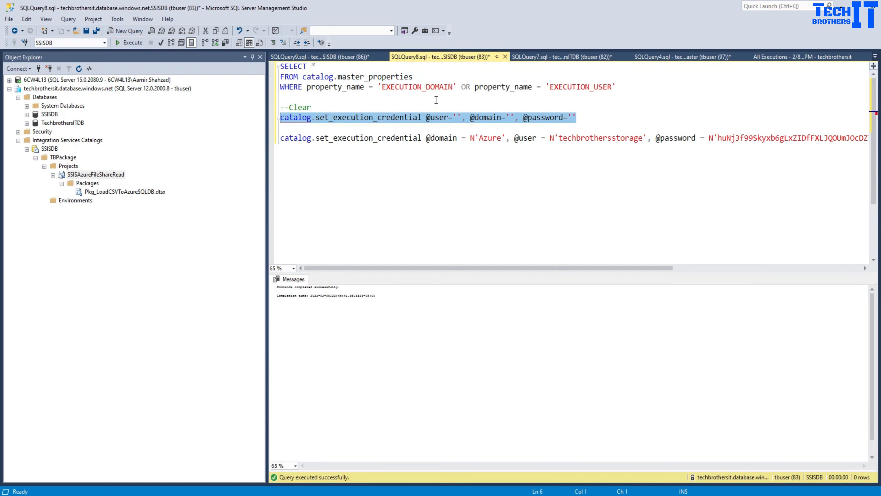
pyautogui.moveTo(315, 98); pyautogui.dragTo(216, 59)
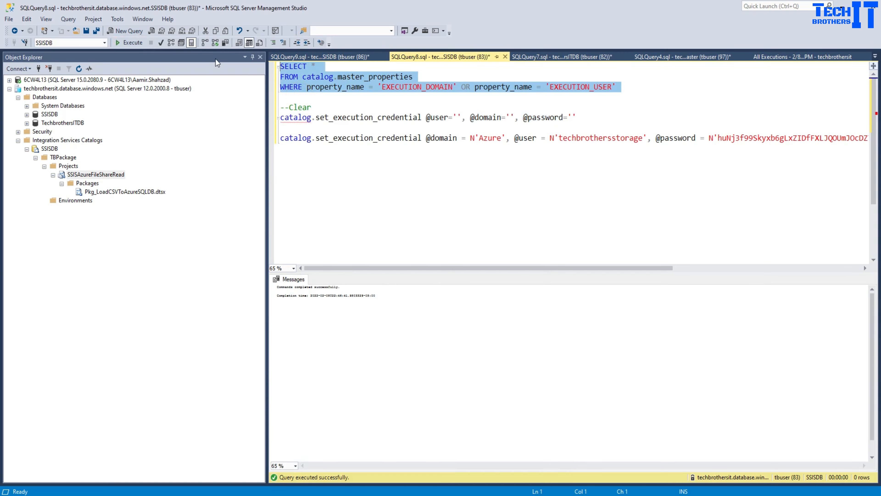
pyautogui.click(128, 42)
pyautogui.click(357, 300)
pyautogui.click(355, 307)
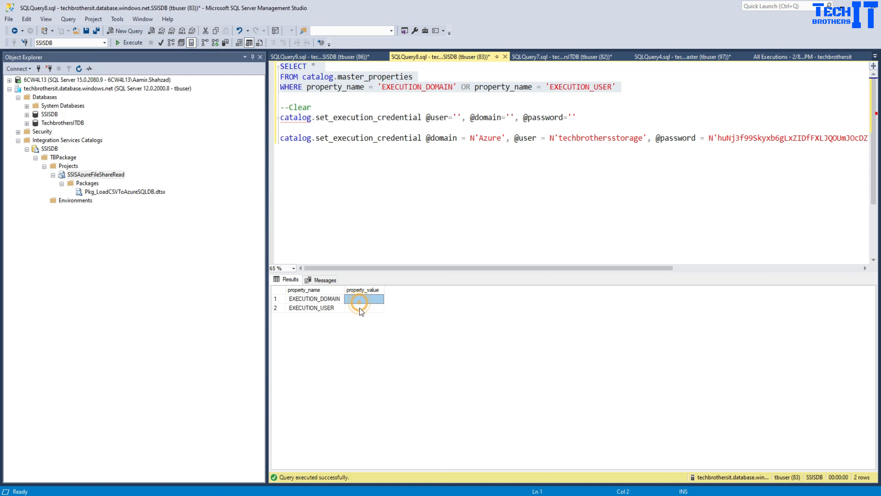
pyautogui.click(359, 308)
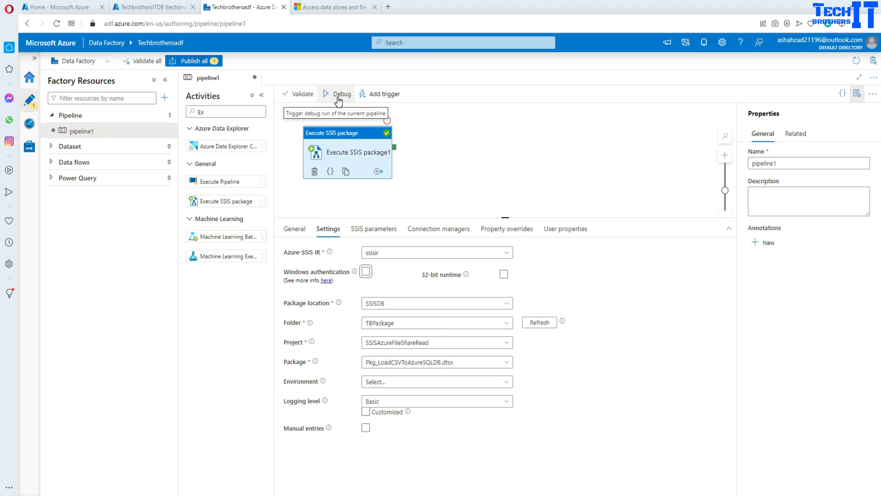
# Step: Switch to Data Factory, run the pipeline in debug mode and inspect the activity run's error details and output
pyautogui.click(338, 97)
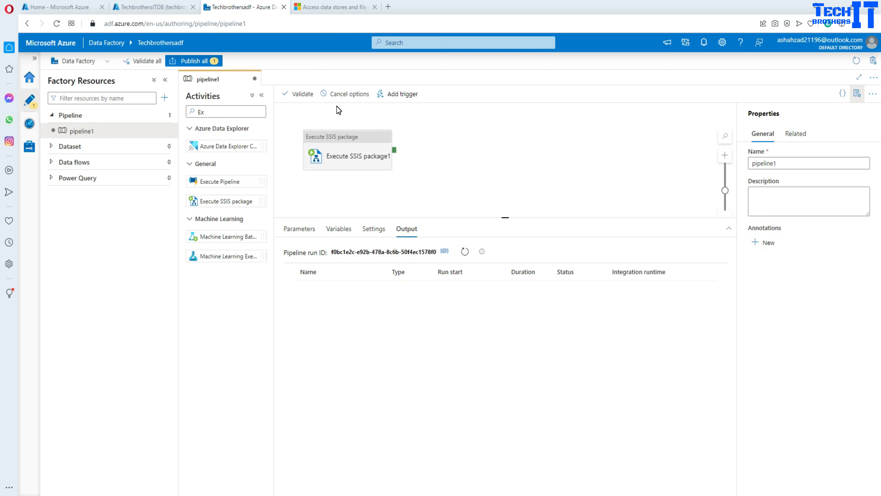
pyautogui.click(375, 290)
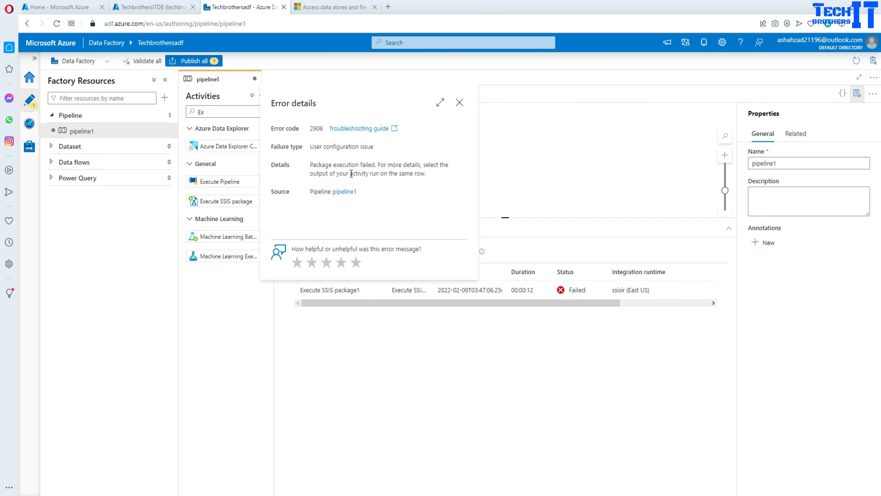
pyautogui.click(460, 103)
pyautogui.click(362, 289)
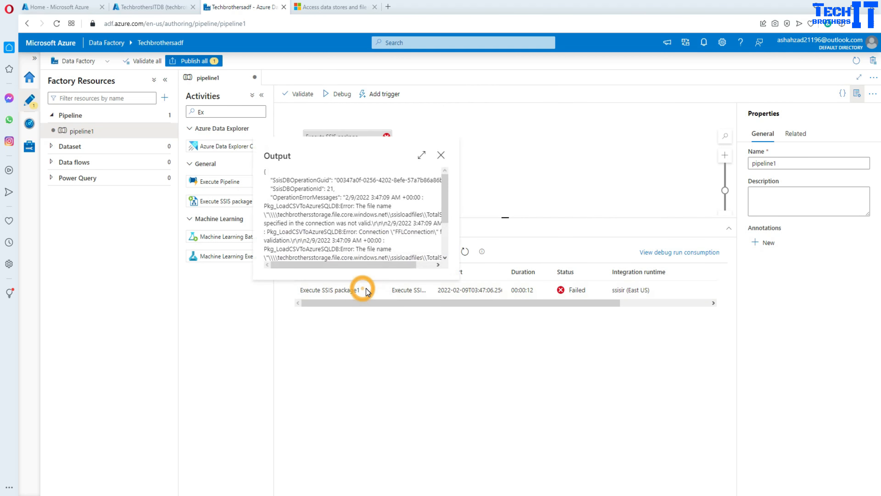
# Step: Expand the activity run's output and examine its operation error messages in full, and close the output
pyautogui.click(421, 155)
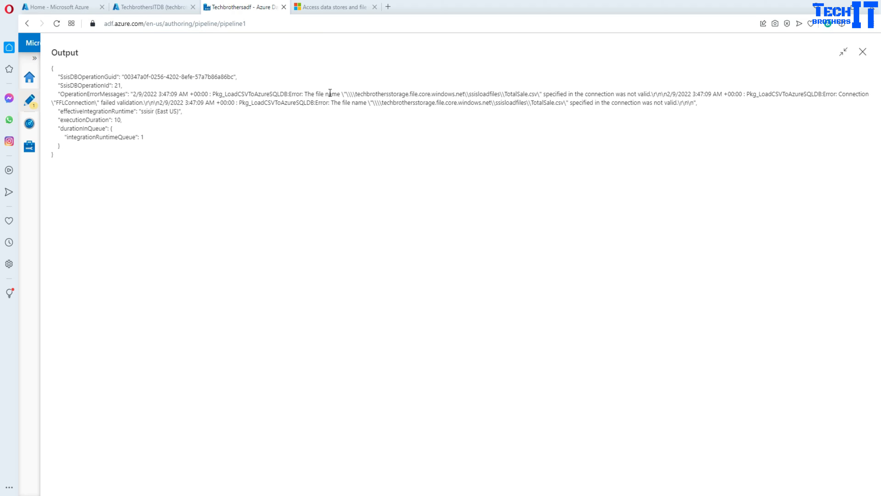
pyautogui.moveTo(307, 94); pyautogui.dragTo(704, 107)
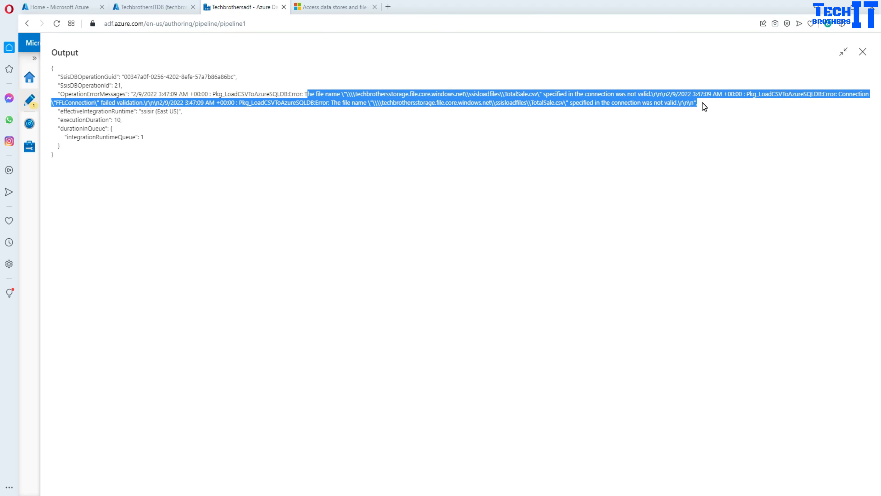
pyautogui.click(658, 94)
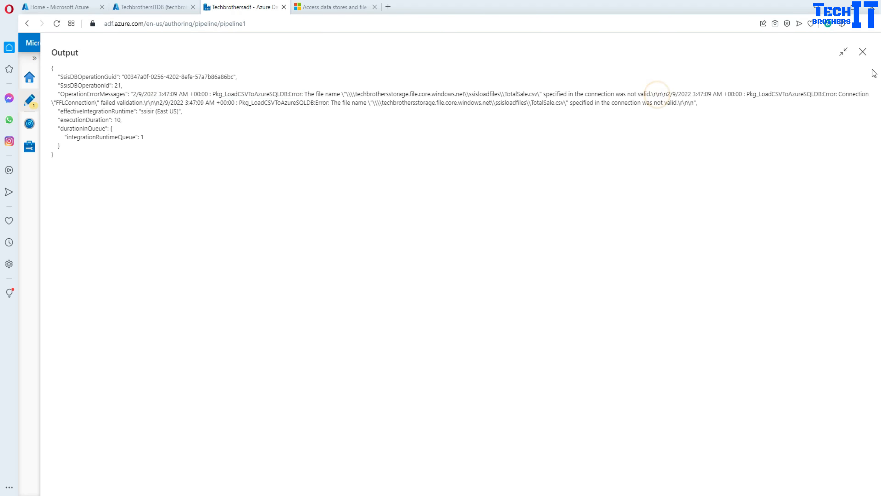
pyautogui.click(863, 52)
# Step: Enable Windows authentication in the settings of the Execute SSIS package1 activity and set the domain to Azure
pyautogui.click(349, 153)
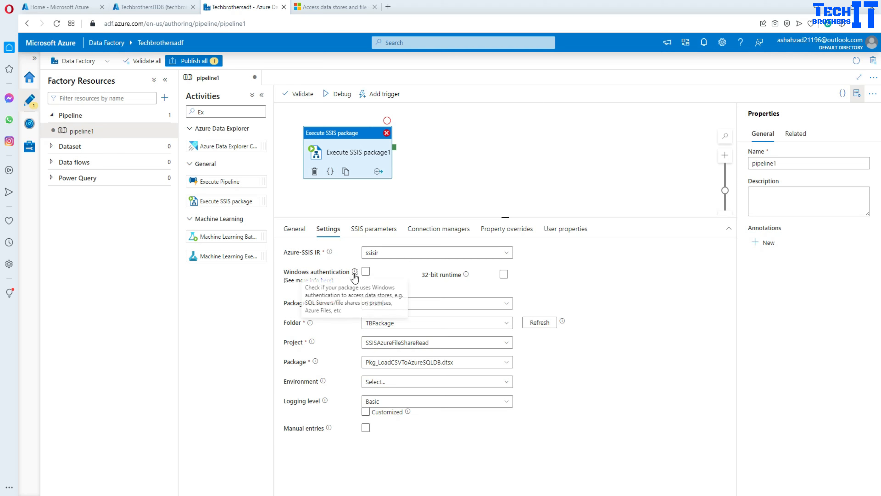
pyautogui.click(366, 272)
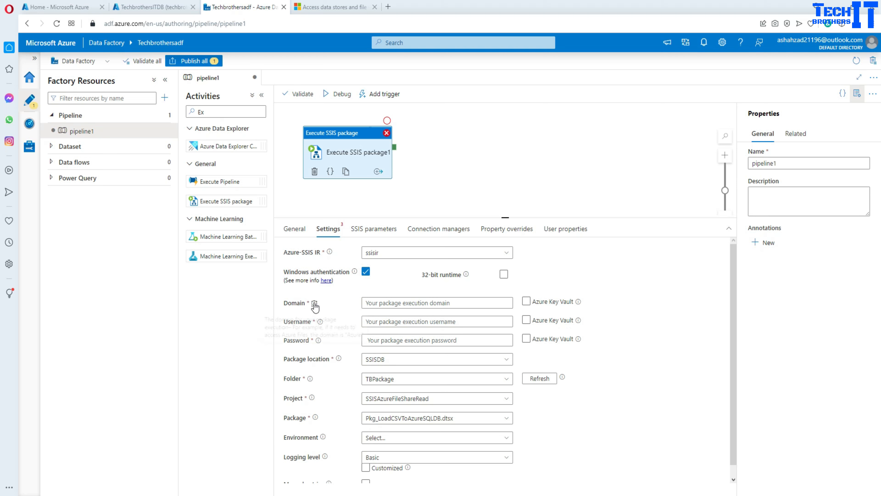
pyautogui.click(392, 303)
pyautogui.write('Azure')
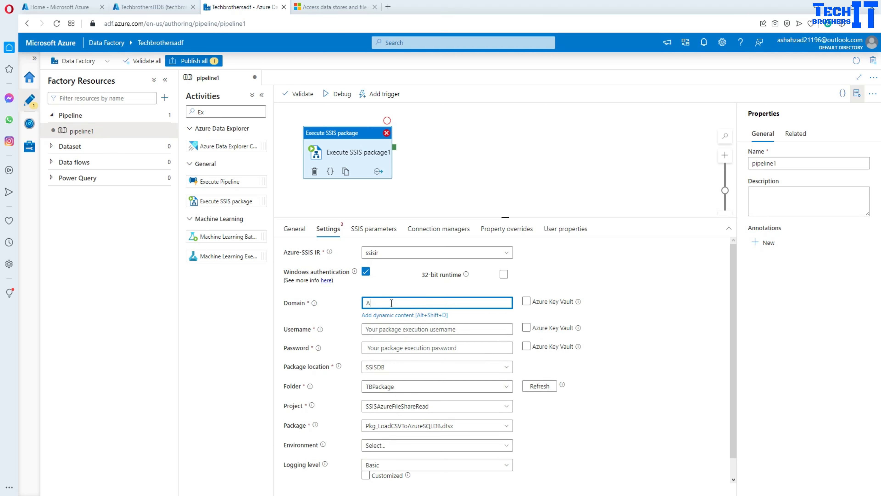
pyautogui.click(380, 330)
# Step: Switch to the Azure portal and open the techbrothersstorage storage account from the recent resources
pyautogui.click(153, 7)
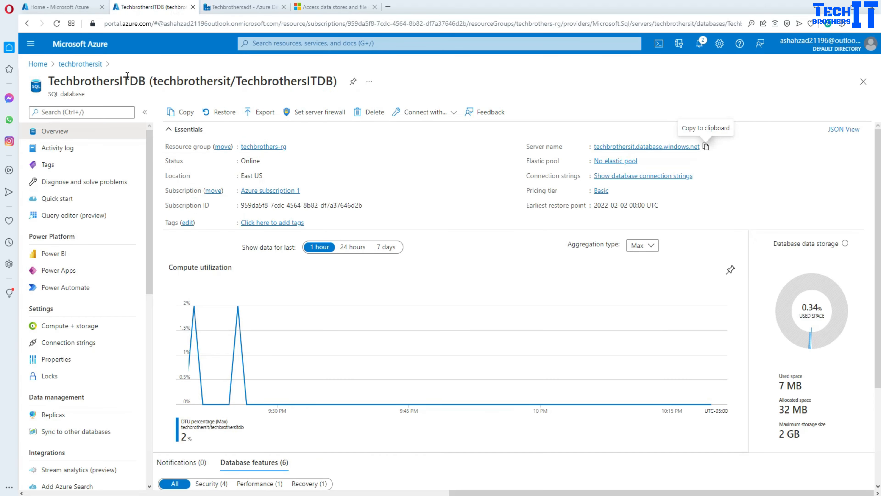
pyautogui.click(32, 67)
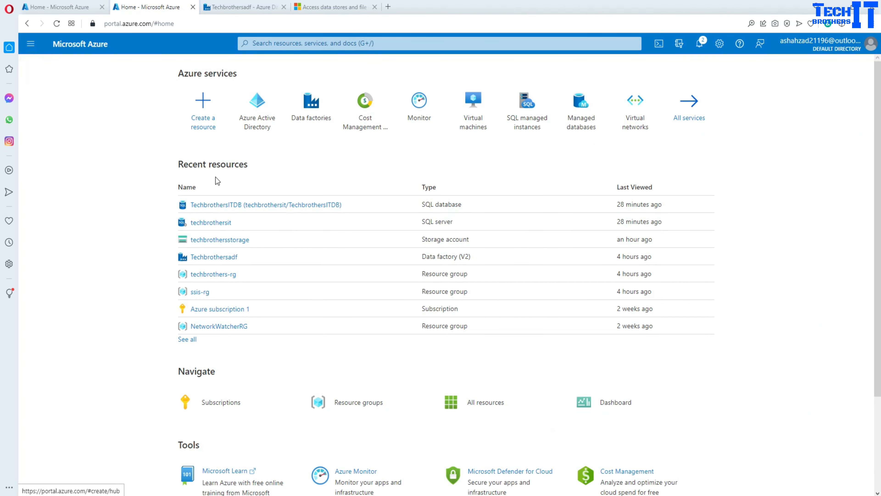
pyautogui.click(219, 241)
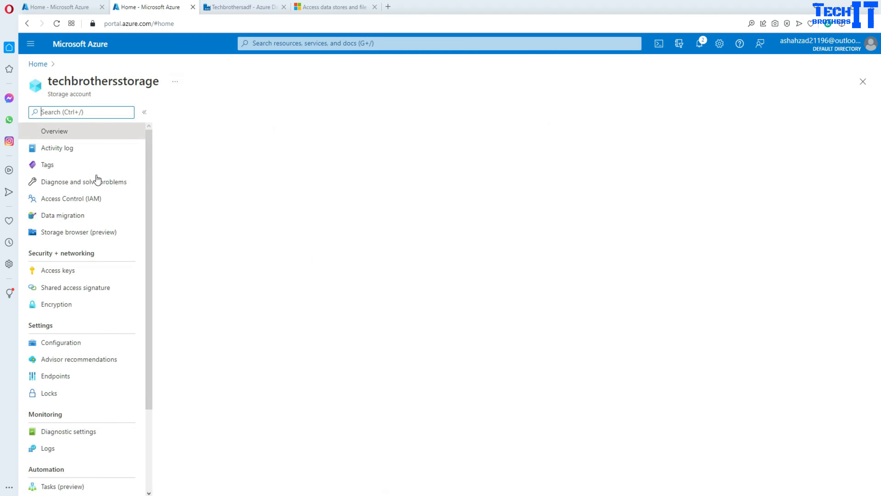
# Step: Try to copy the storage account's name into the activity's Username field in Data Factory, and clear the pasted access key
pyautogui.doubleClick(97, 84)
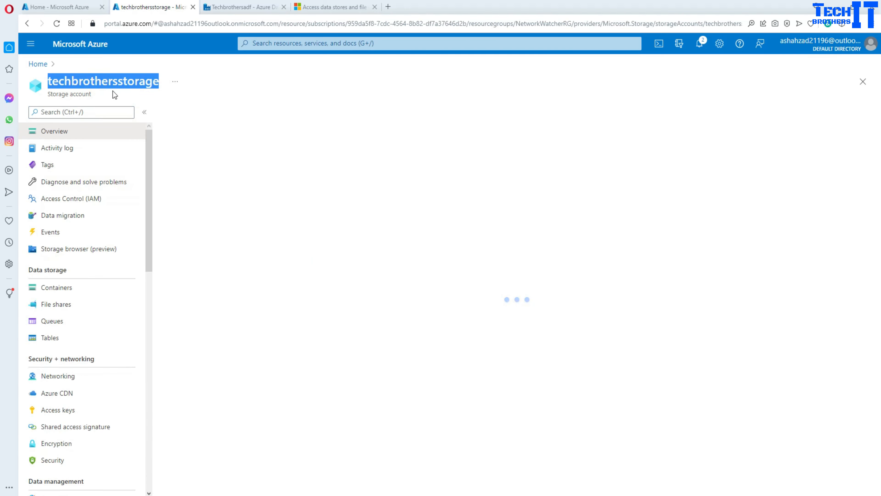
pyautogui.rightClick(96, 82)
pyautogui.click(128, 118)
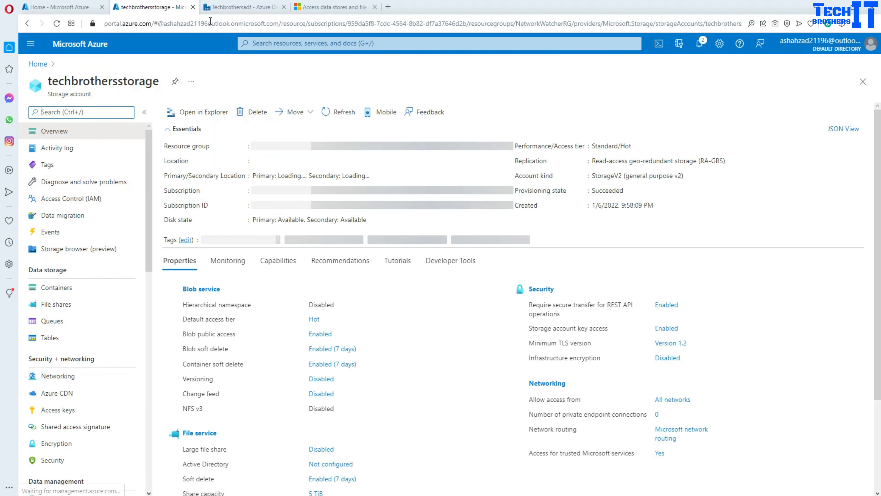
pyautogui.click(243, 7)
pyautogui.click(380, 322)
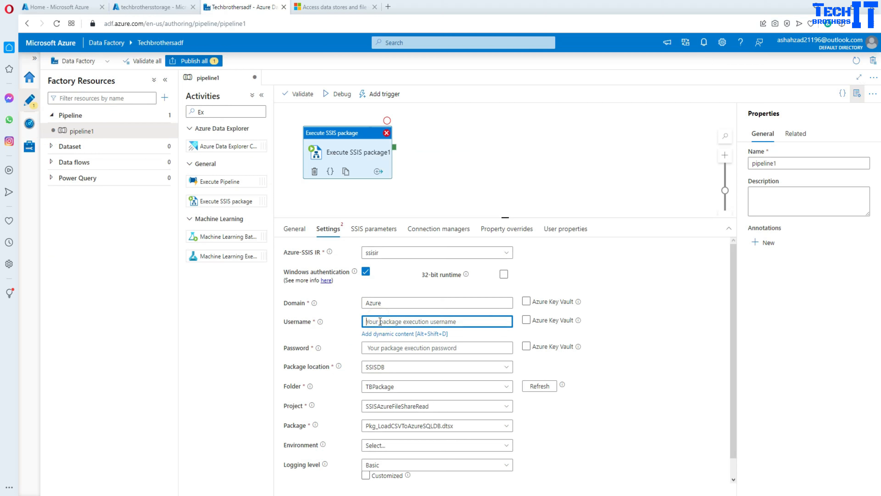
pyautogui.hotkey('ctrl', 'v')
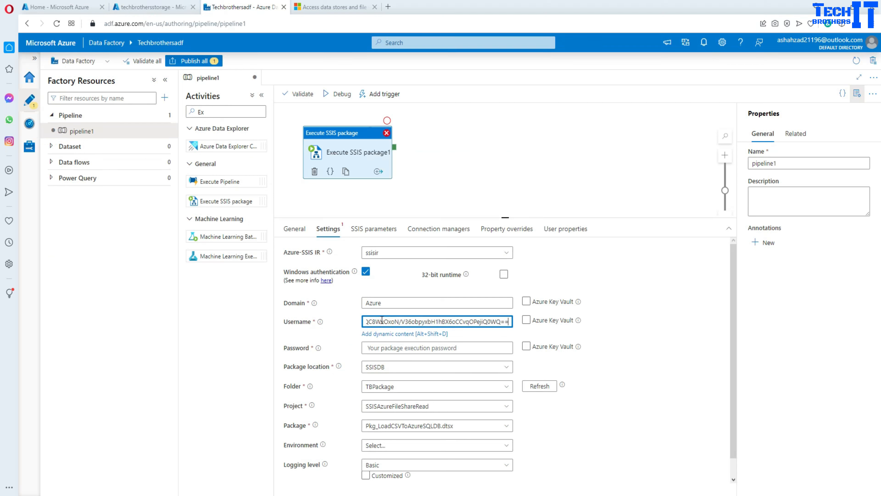
pyautogui.hotkey('ctrl', 'a')
pyautogui.press('BackSpace')
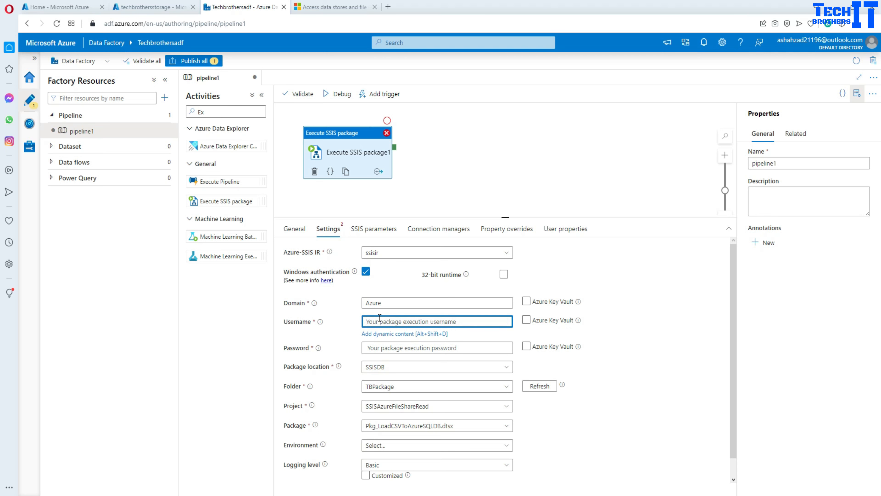
# Step: Copy the storage account's name from the Azure portal and set the activity's username in Data Factory to techbrothersstorage
pyautogui.click(157, 7)
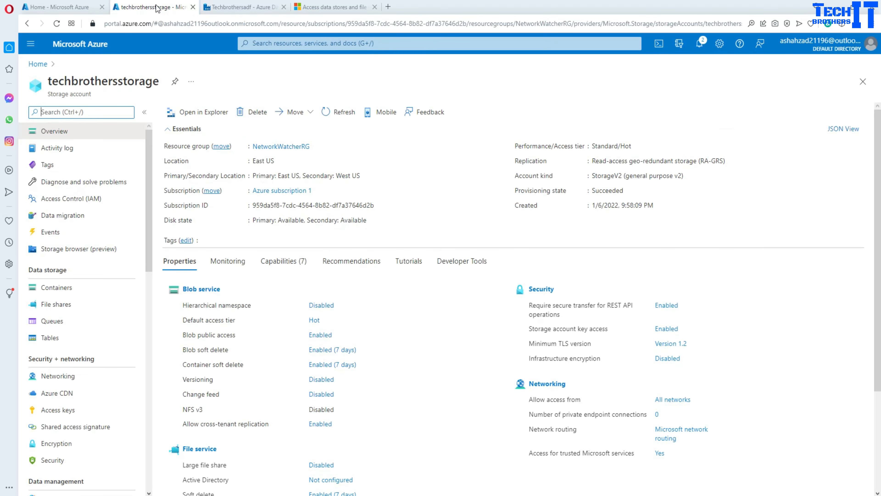
pyautogui.doubleClick(116, 82)
pyautogui.rightClick(138, 80)
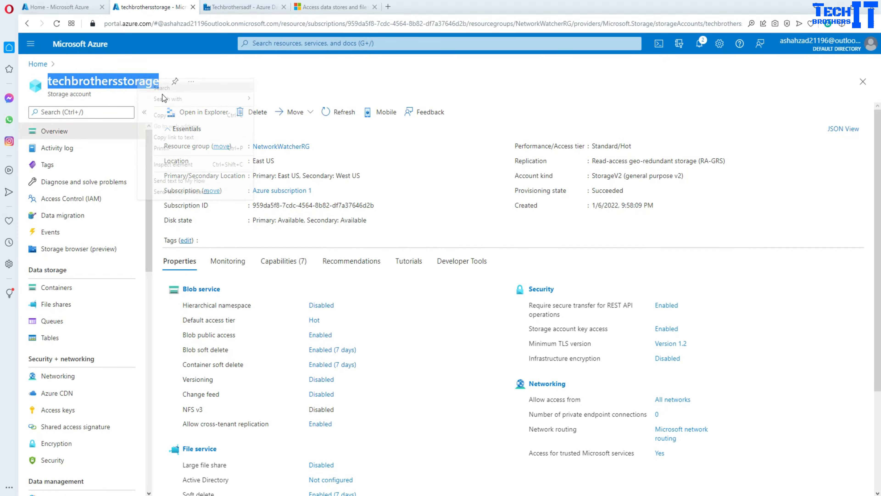
pyautogui.click(160, 115)
pyautogui.click(243, 7)
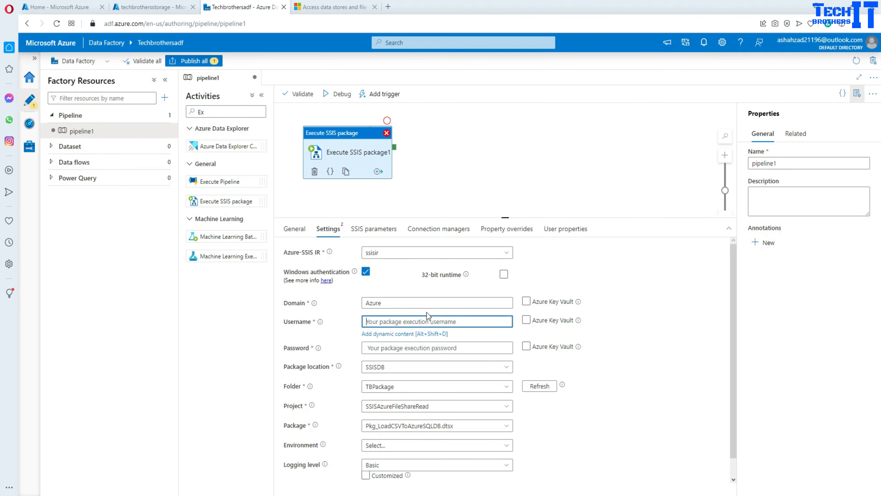
pyautogui.hotkey('ctrl', 'v')
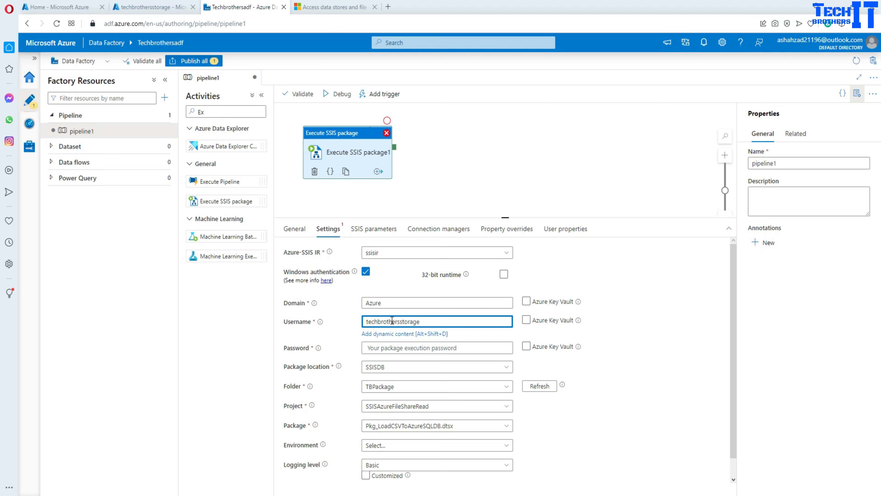
pyautogui.click(366, 289)
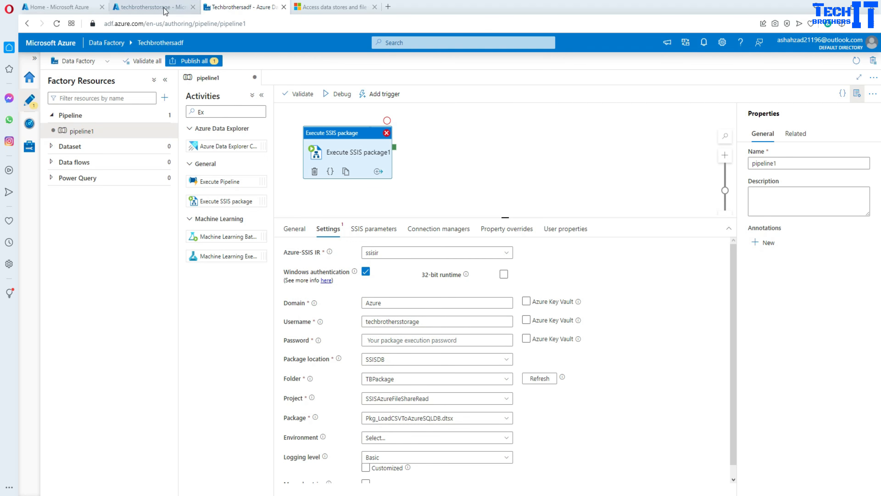
# Step: Reveal the storage account's access keys in the Azure portal, copy the key1 value, and paste it as the activity's password in Data Factory
pyautogui.click(156, 7)
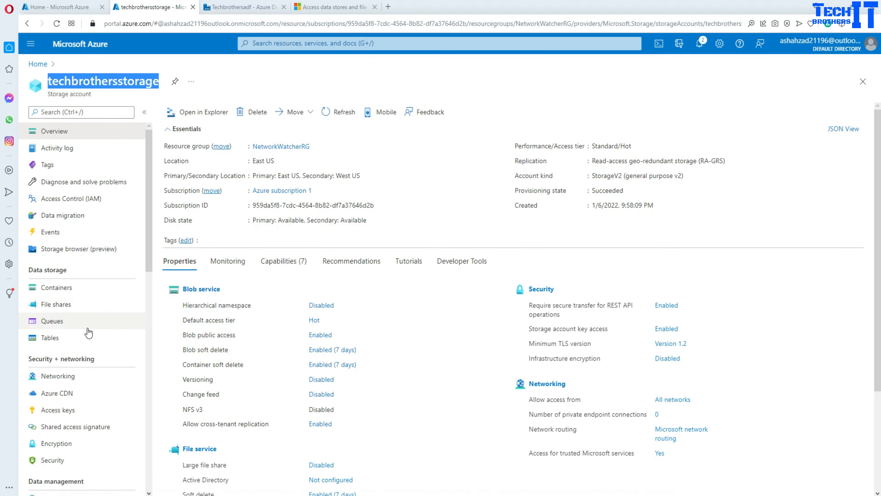
pyautogui.click(77, 411)
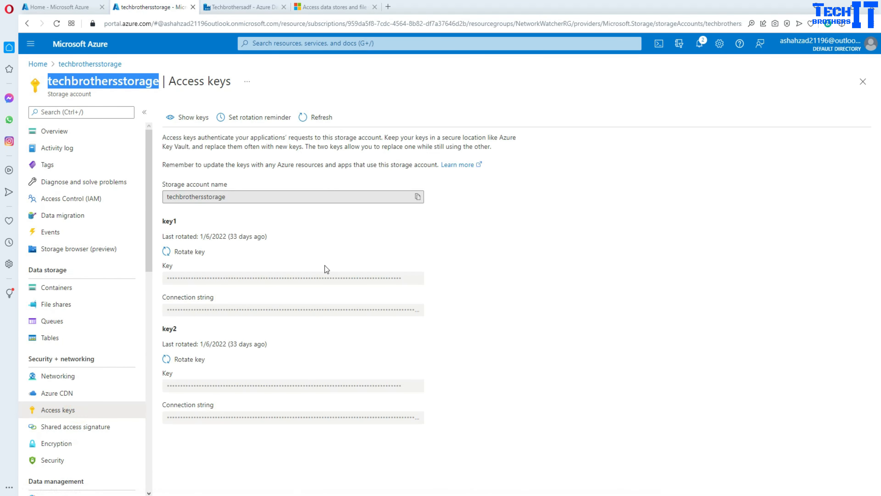
pyautogui.click(184, 117)
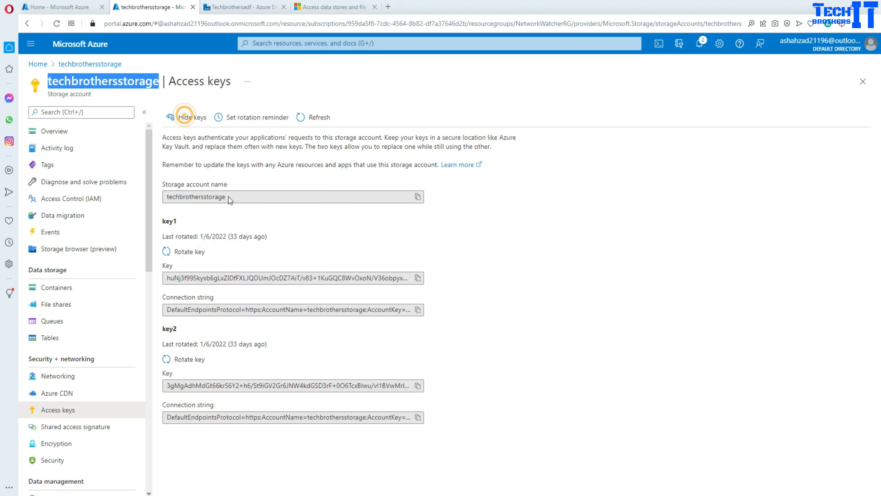
pyautogui.click(418, 278)
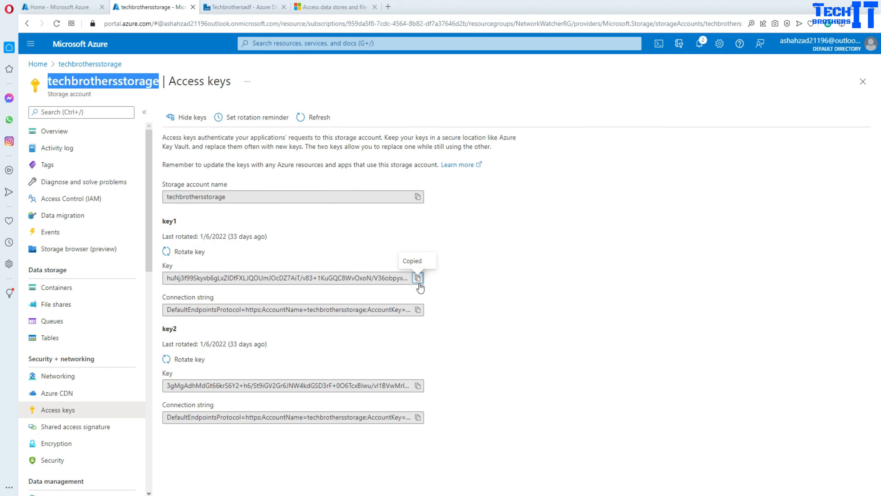
pyautogui.click(232, 10)
pyautogui.click(390, 341)
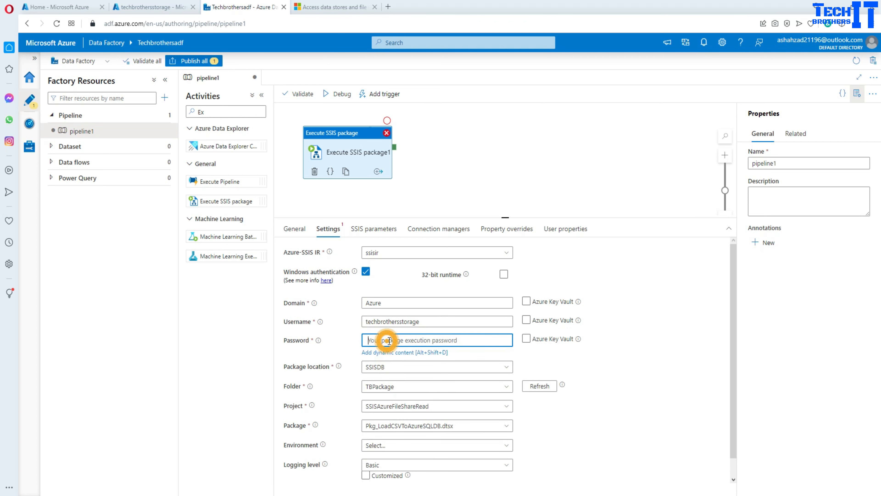
pyautogui.hotkey('ctrl', 'v')
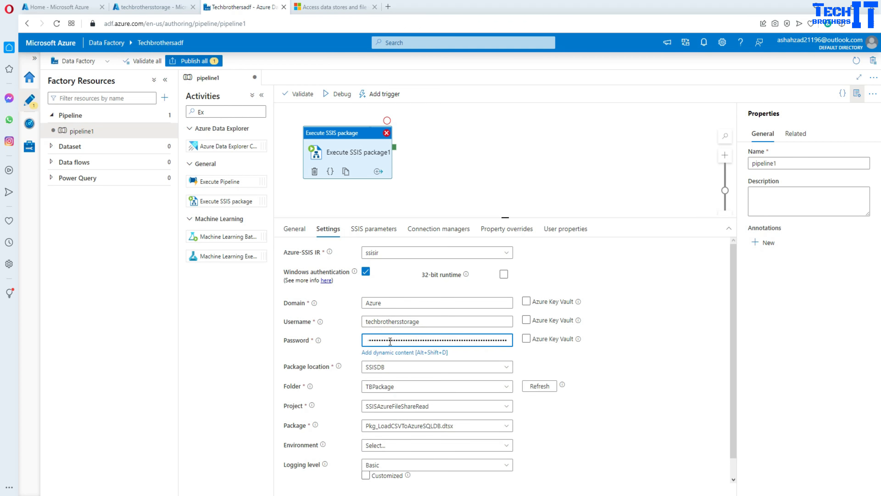
pyautogui.click(648, 330)
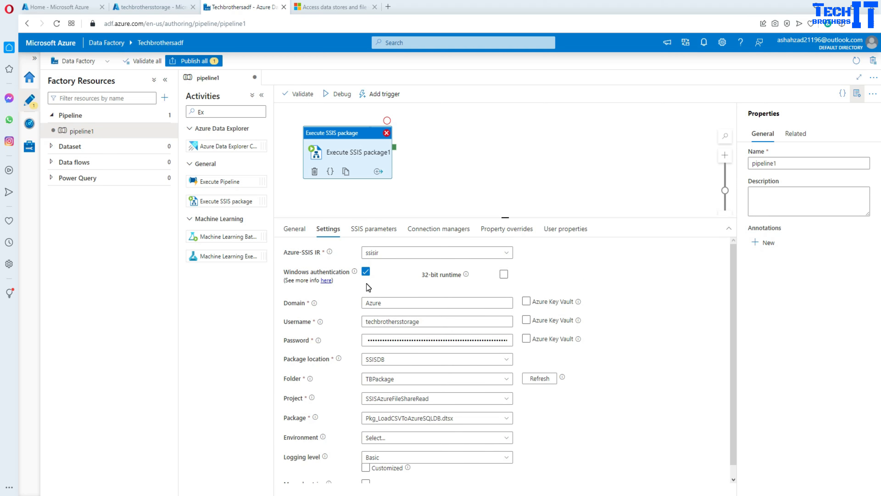
# Step: Run pipeline1 in debug mode with the activity's Windows authentication enabled
pyautogui.click(437, 173)
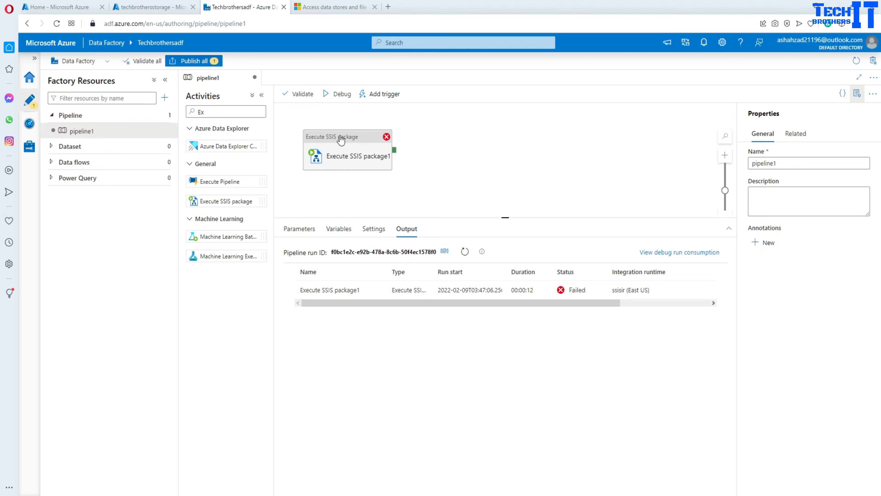
pyautogui.click(337, 94)
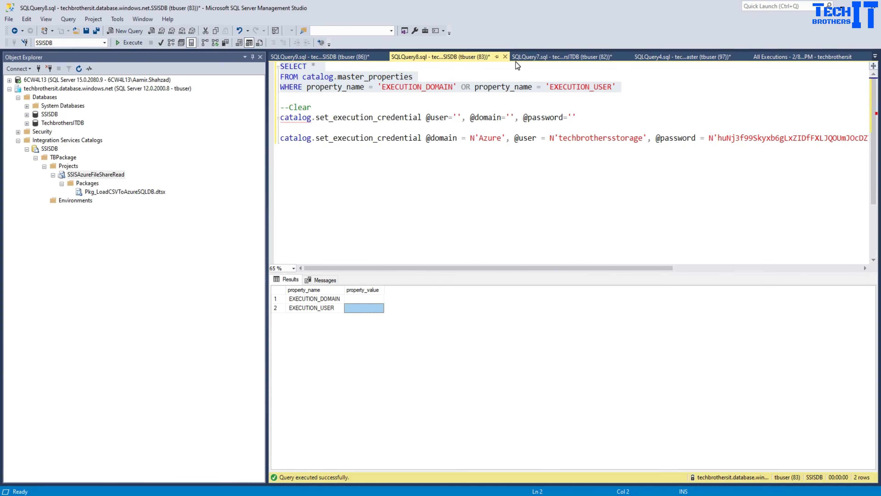
# Step: Switch to SQL Server Management Studio and run only the SELECT statement on dbo.TotalSale to check the table's contents
pyautogui.click(519, 58)
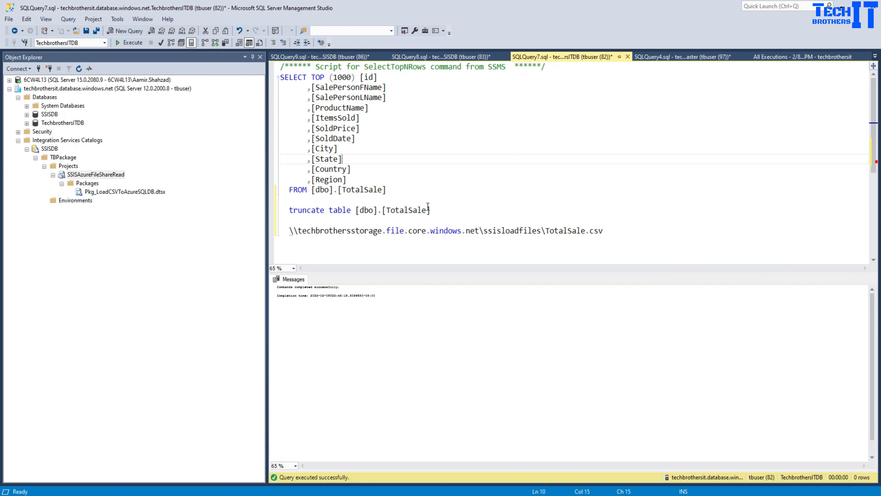
pyautogui.moveTo(396, 189); pyautogui.dragTo(247, 78)
pyautogui.click(138, 43)
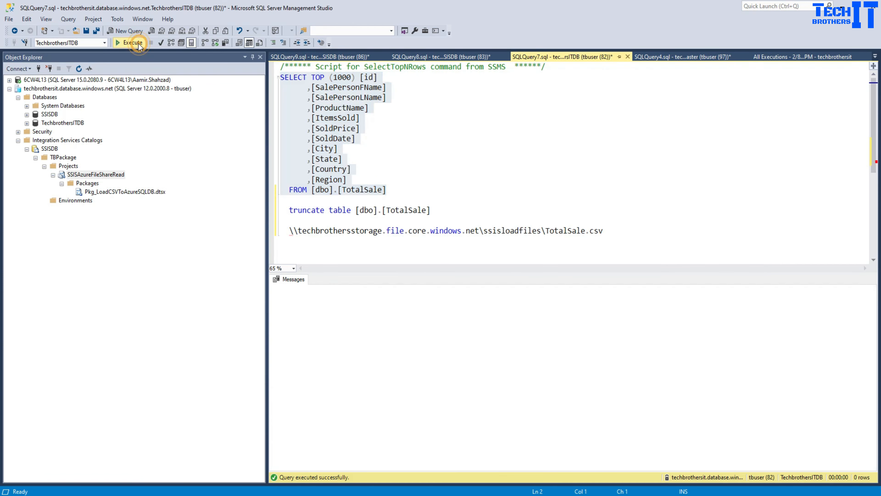
pyautogui.click(138, 43)
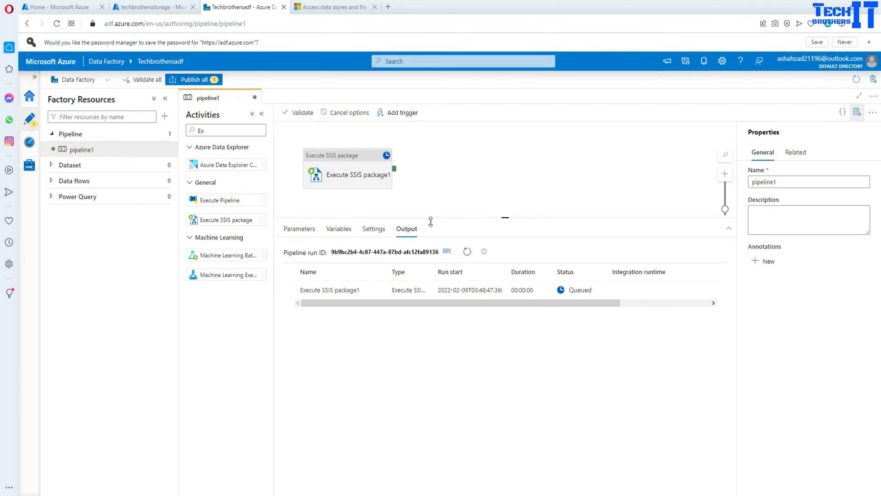
# Step: Refresh the debug run's status in Data Factory, and rerun the TotalSale query in SQL Server Management Studio, selecting all result rows
pyautogui.click(463, 255)
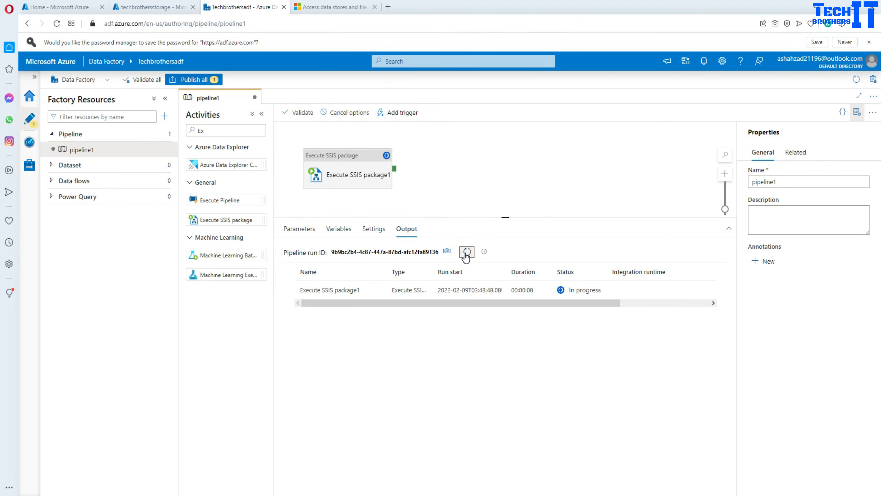
pyautogui.click(465, 259)
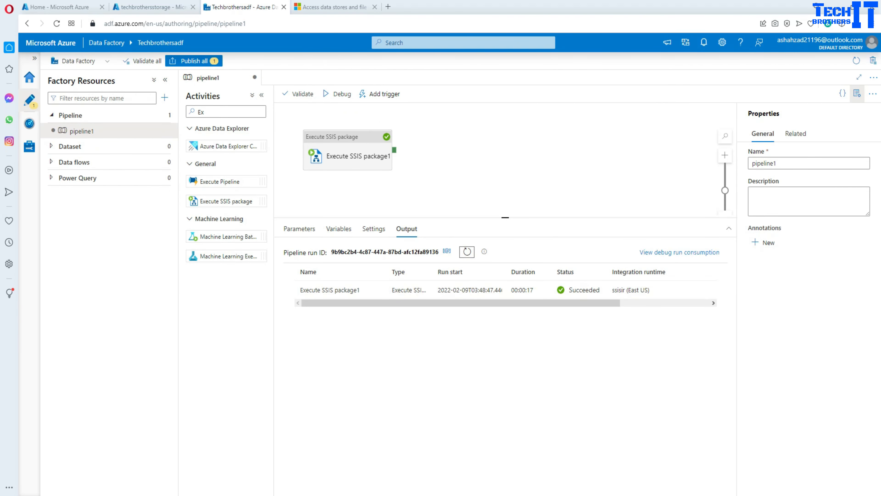
pyautogui.hotkey('alt', 'Tab')
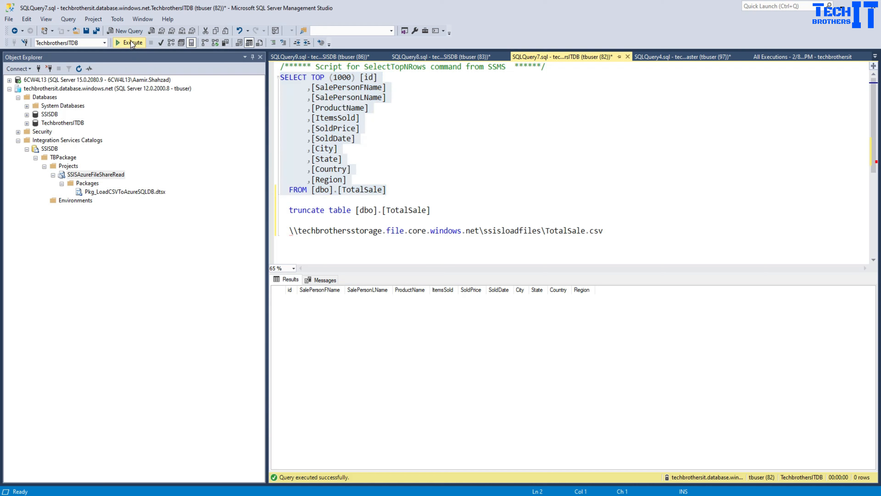
pyautogui.click(131, 43)
pyautogui.click(279, 290)
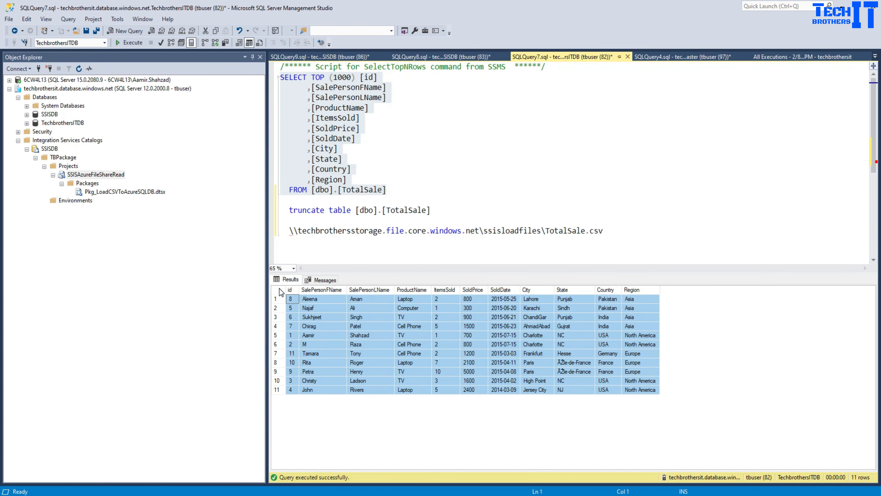
# Step: Review the domain, user and password arguments of the catalog.set_execution_credential statement in the SSISDB credential query
pyautogui.click(469, 57)
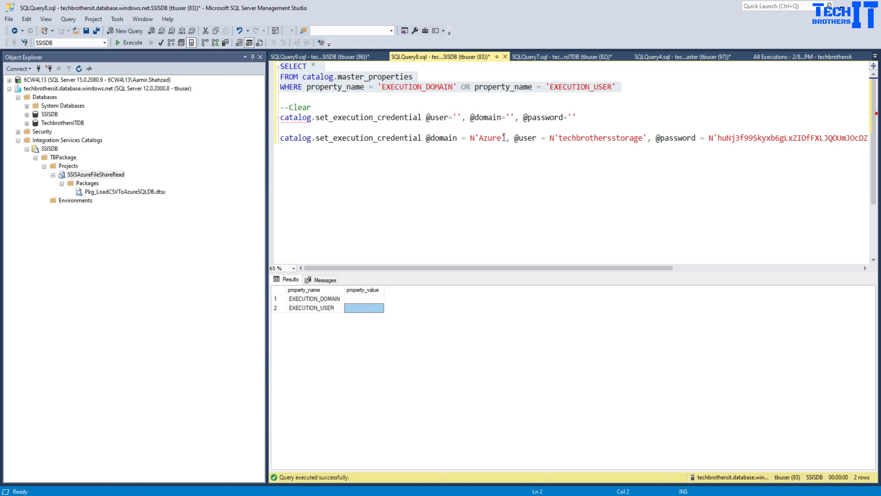
pyautogui.moveTo(505, 137); pyautogui.dragTo(427, 137)
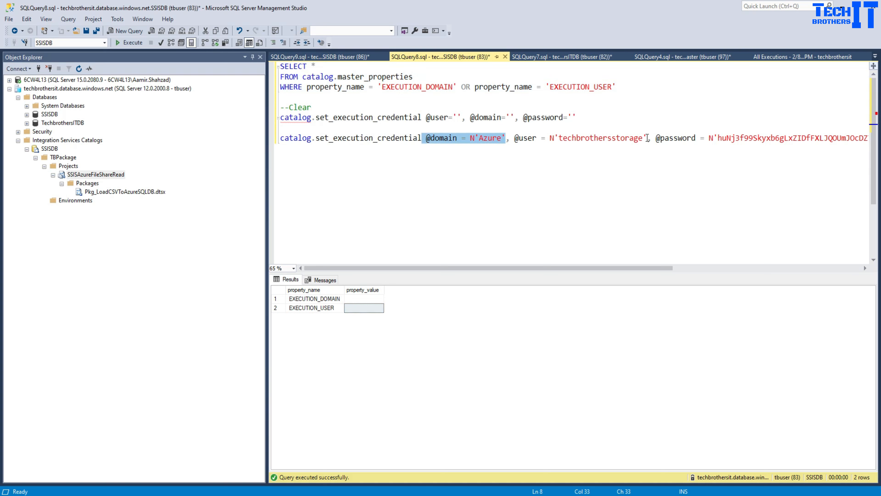
pyautogui.moveTo(648, 138); pyautogui.dragTo(515, 136)
pyautogui.moveTo(656, 138); pyautogui.dragTo(806, 143)
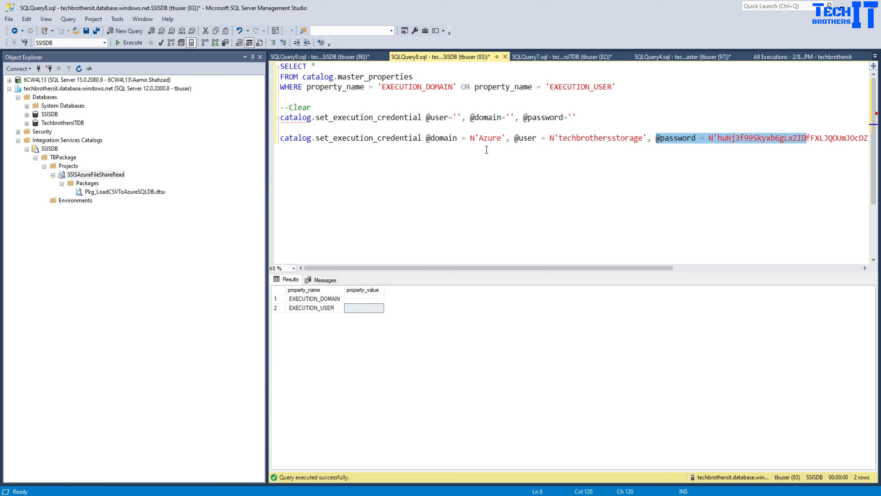
# Step: Switch to Data Factory and review the Execute SSIS package1 activity's Windows authentication option with its domain, username and password settings
pyautogui.click(540, 494)
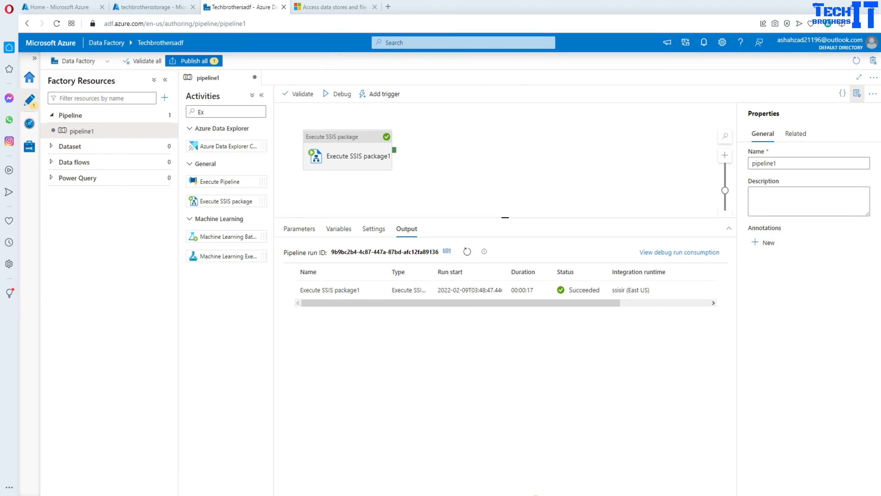
pyautogui.click(333, 135)
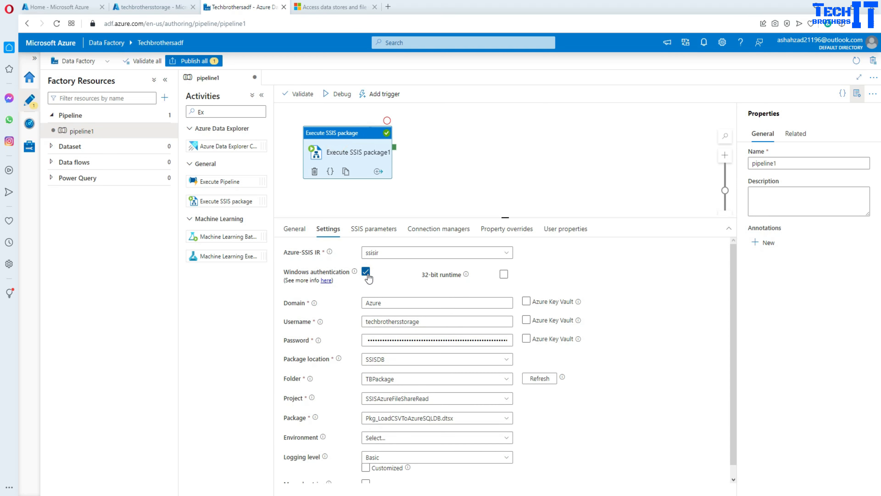
pyautogui.click(366, 274)
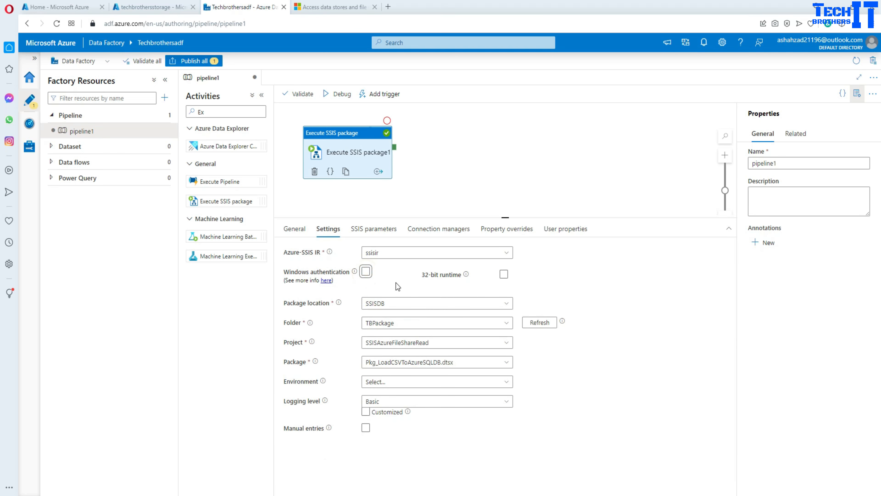
pyautogui.click(366, 273)
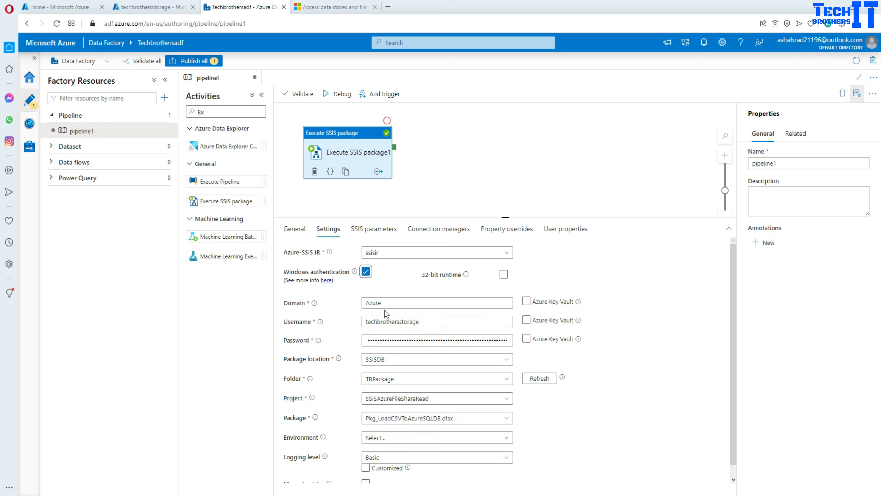
pyautogui.click(385, 303)
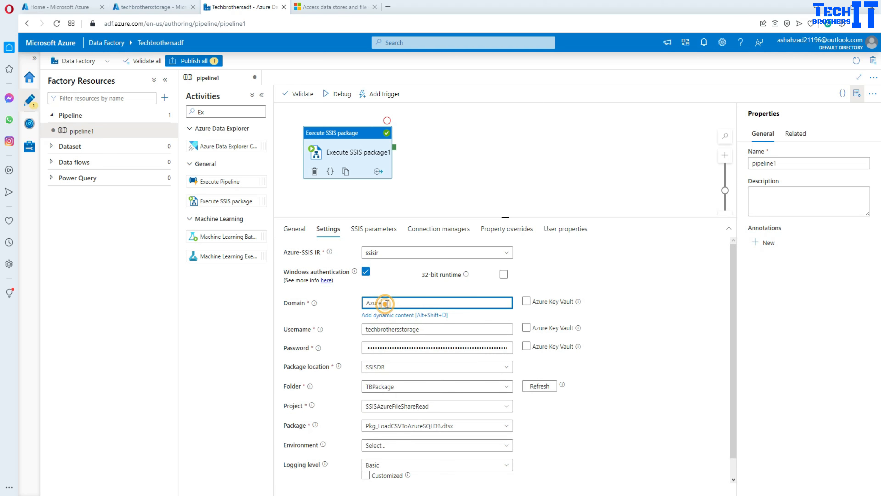
pyautogui.doubleClick(392, 327)
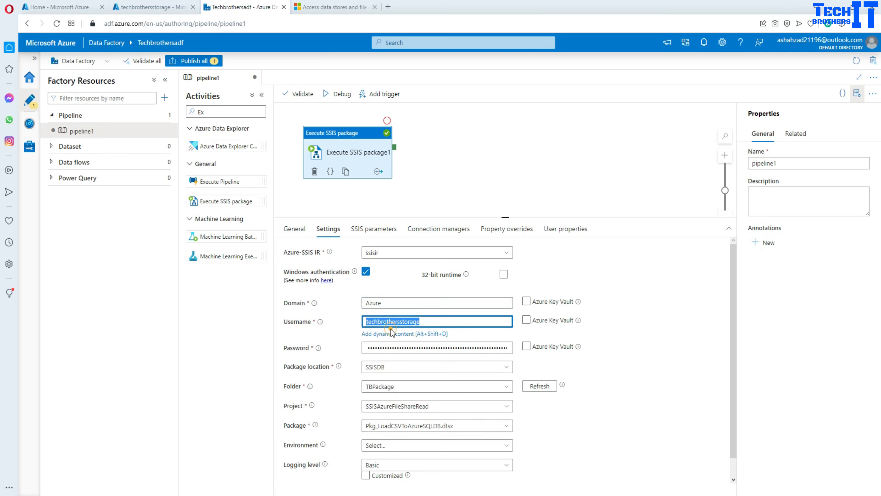
pyautogui.click(429, 348)
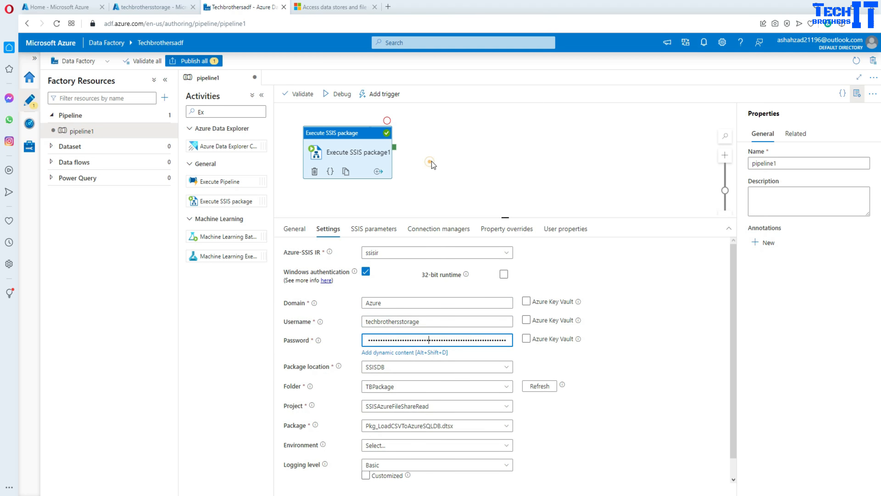
pyautogui.moveTo(431, 161); pyautogui.dragTo(432, 160)
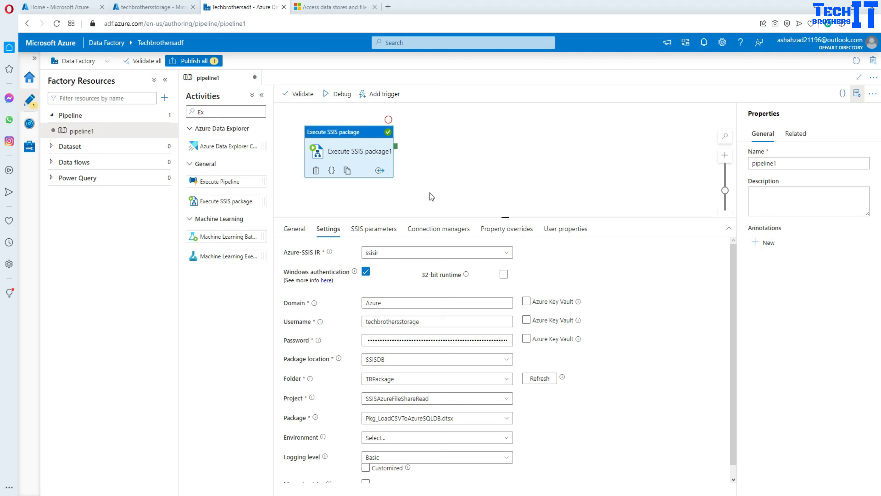
# Step: Open the techbrothersstorage storage account from the Azure portal's home page
pyautogui.click(154, 13)
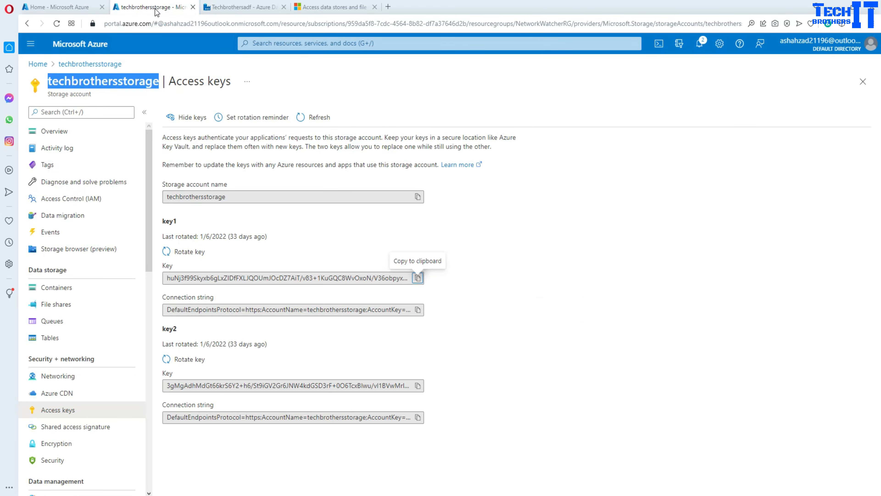
pyautogui.click(75, 7)
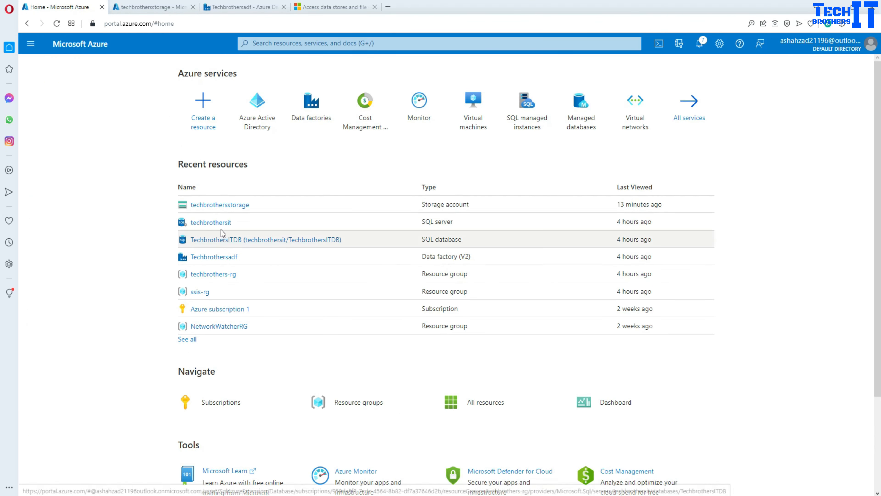
pyautogui.click(228, 204)
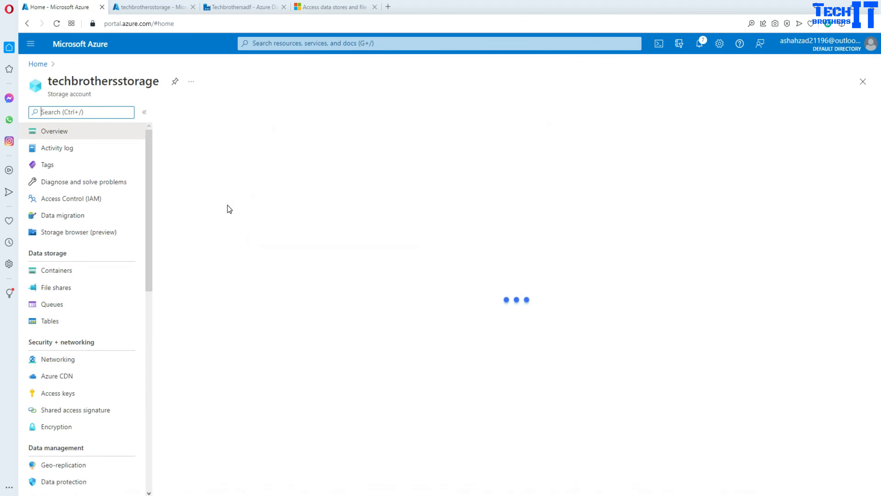
# Step: Switch to File Explorer, open the Input folder inside ADF, and select TotalSale.csv
pyautogui.click(254, 495)
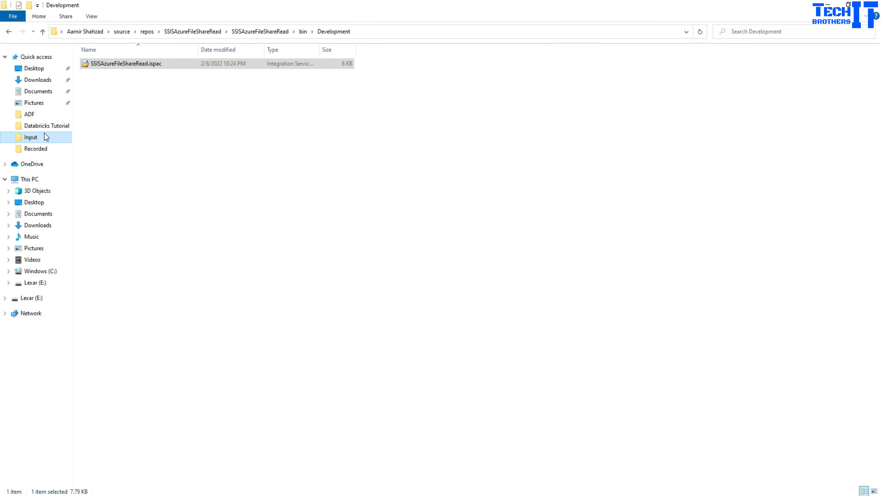
pyautogui.click(34, 114)
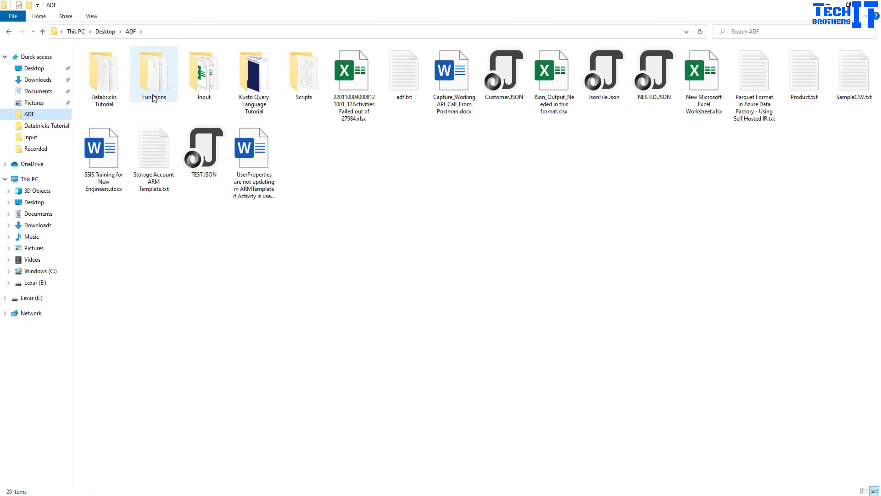
pyautogui.doubleClick(205, 77)
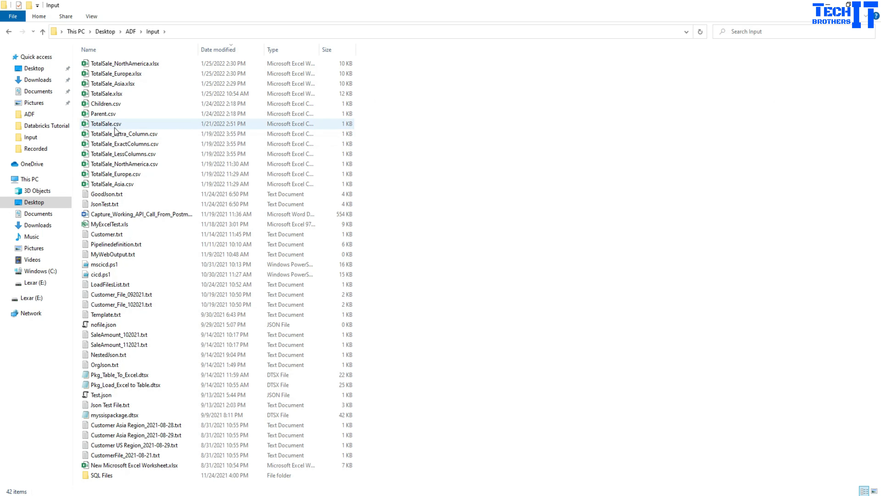
pyautogui.click(117, 125)
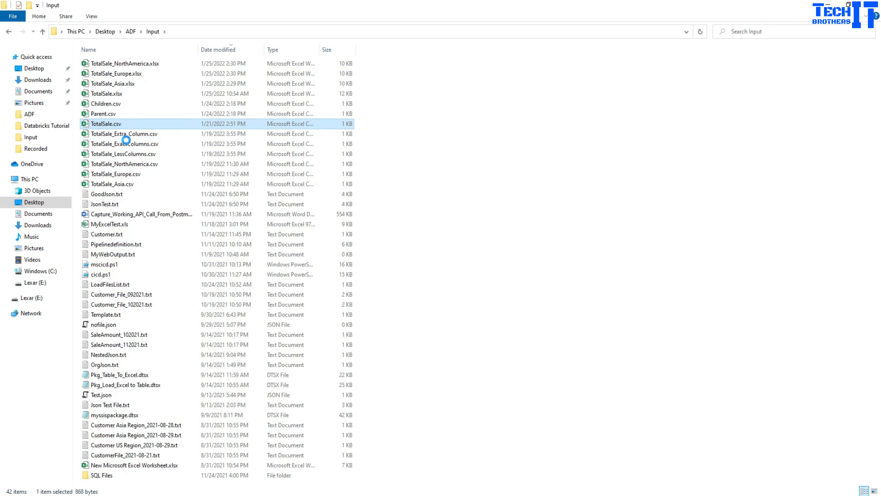
pyautogui.rightClick(115, 124)
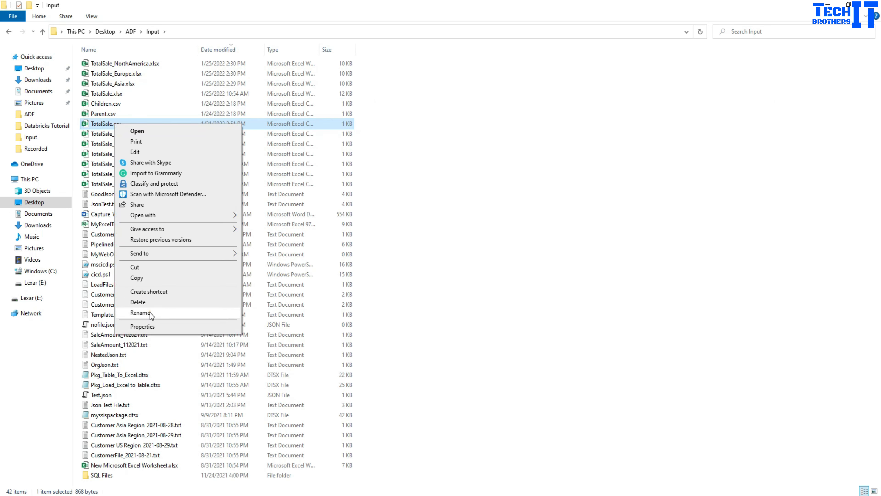
pyautogui.click(140, 312)
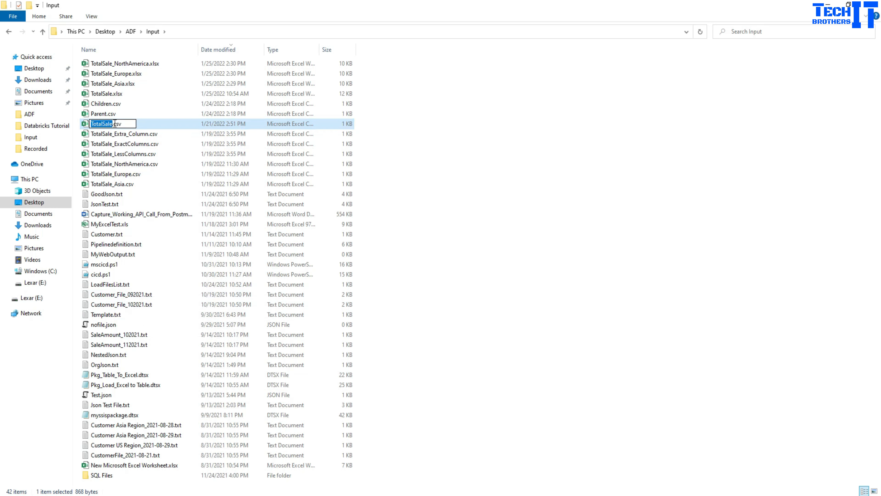
pyautogui.click(466, 158)
# Step: Duplicate TotalSale.csv within the Input folder
pyautogui.click(144, 124)
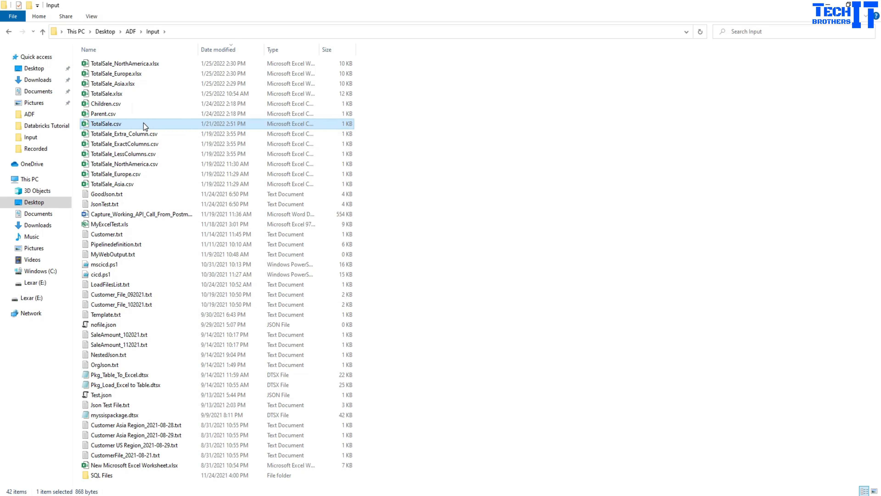
pyautogui.hotkey('ctrl', 'c')
pyautogui.hotkey('ctrl', 'v')
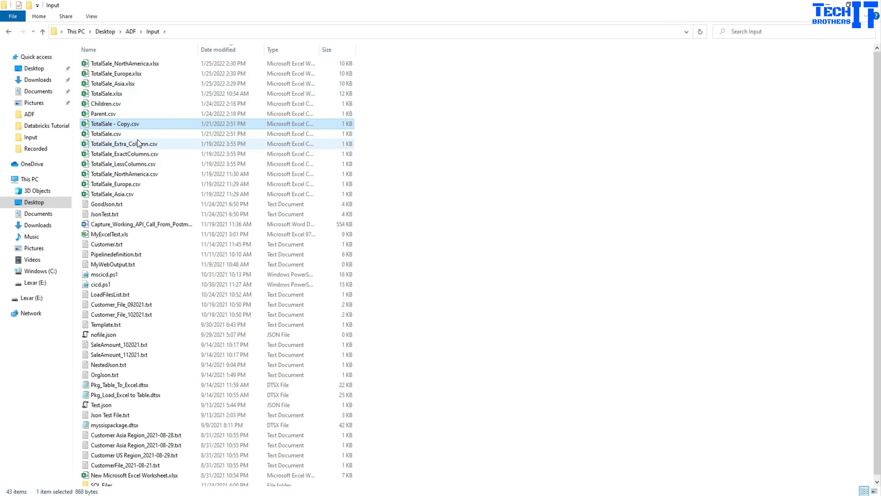
pyautogui.rightClick(129, 126)
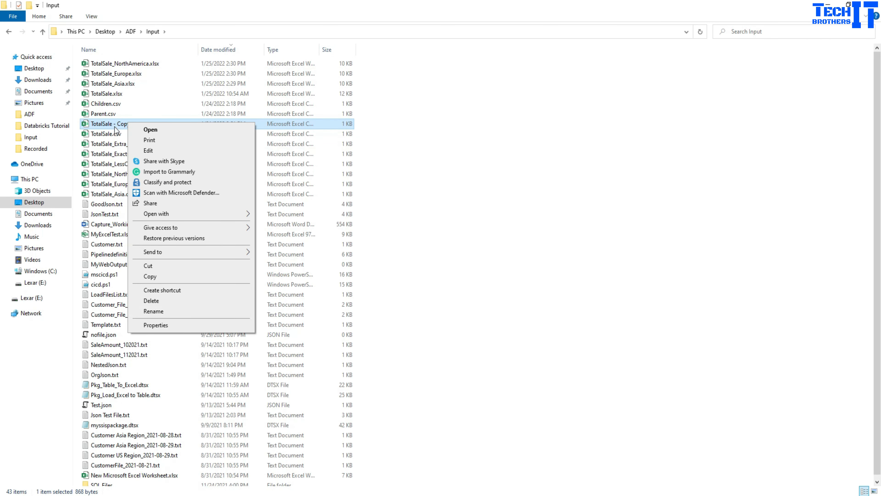
pyautogui.click(153, 311)
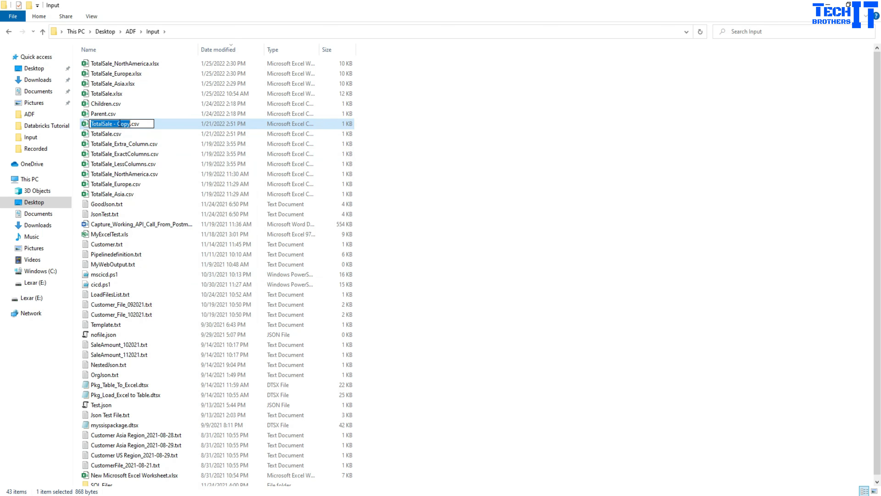
pyautogui.click(131, 124)
pyautogui.click(476, 146)
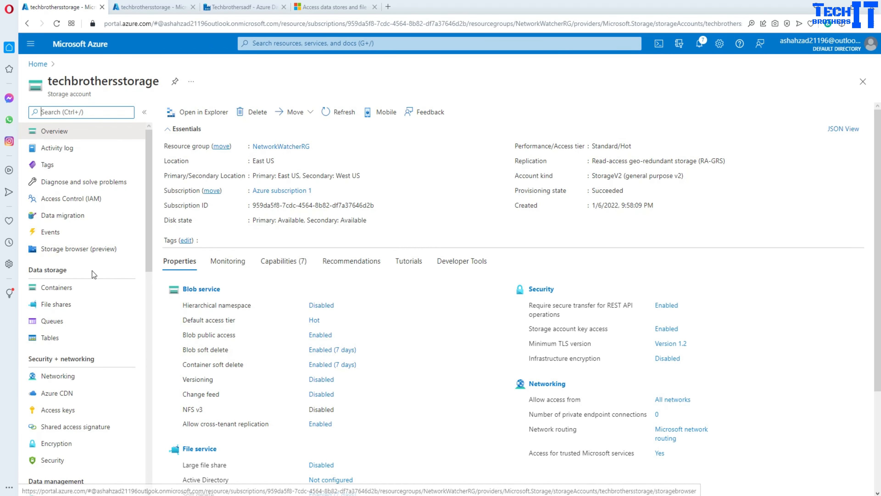
# Step: Open the ssisloadfiles file share of the techbrothersstorage account in the Azure portal
pyautogui.click(74, 288)
pyautogui.click(62, 305)
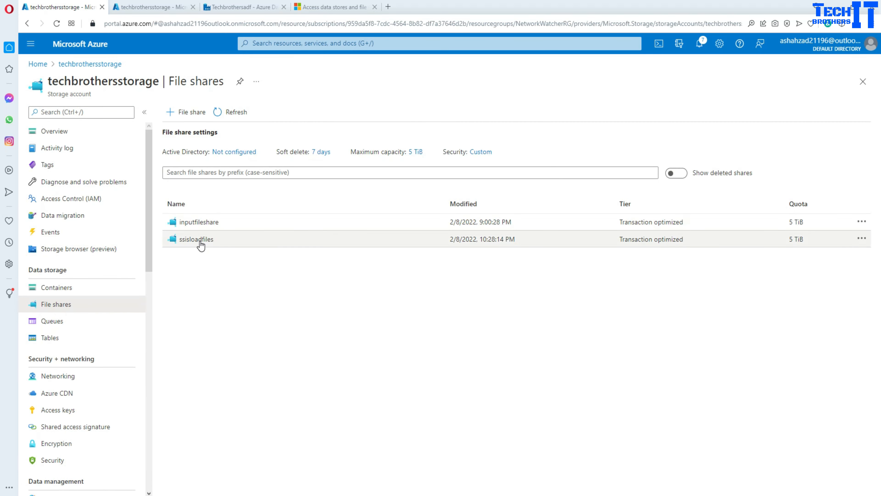
pyautogui.doubleClick(197, 241)
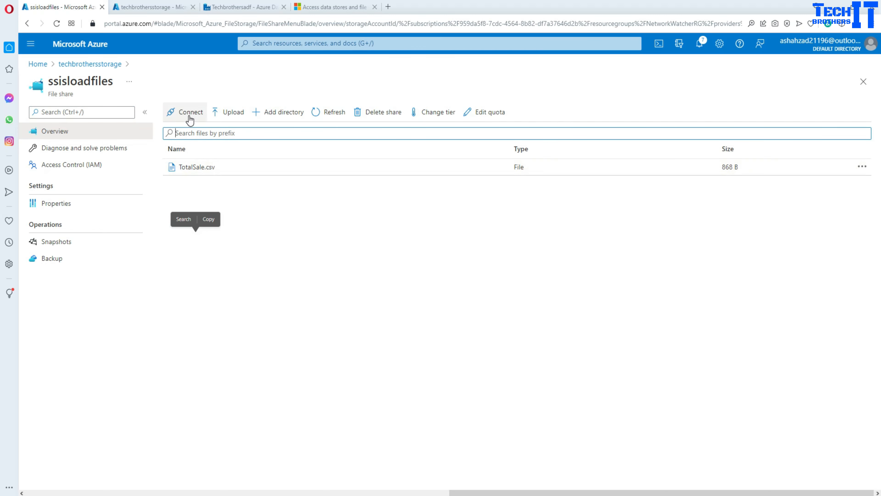
# Step: Upload TotalSale - Copy.csv from the local Input folder to the ssisloadfiles share, and dismiss the upload notification and form
pyautogui.click(239, 112)
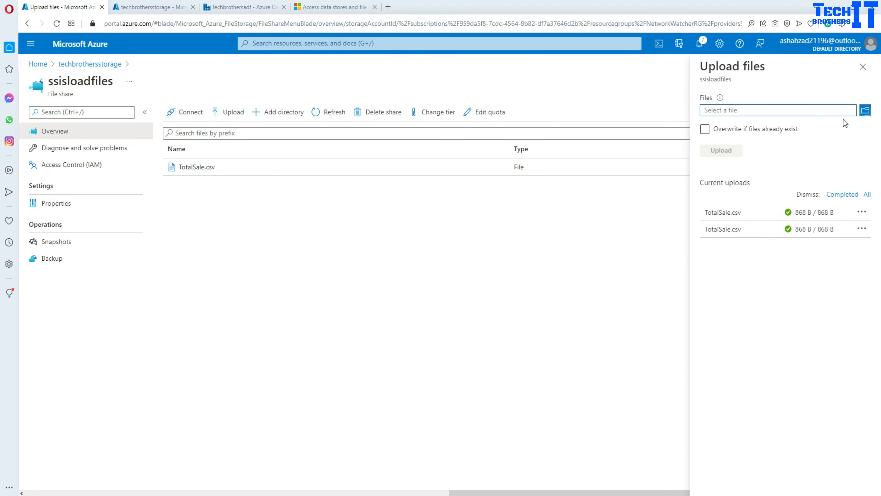
pyautogui.click(865, 110)
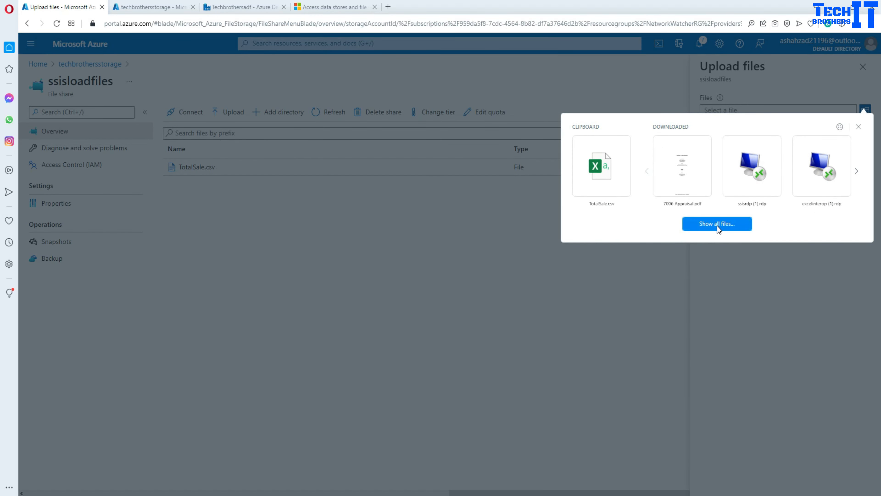
pyautogui.click(717, 224)
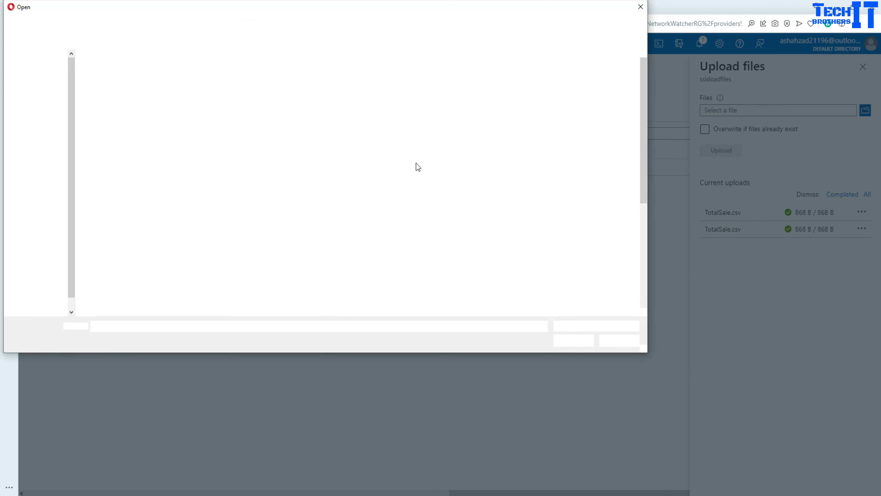
pyautogui.click(144, 132)
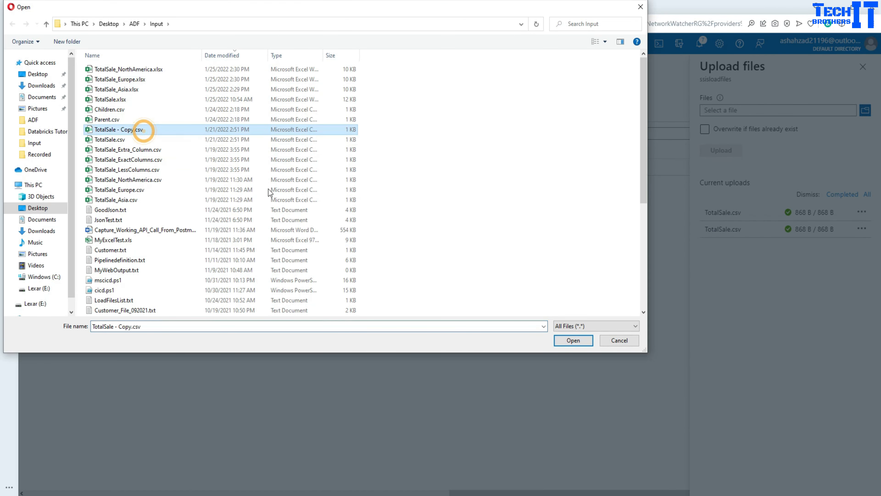
pyautogui.click(566, 341)
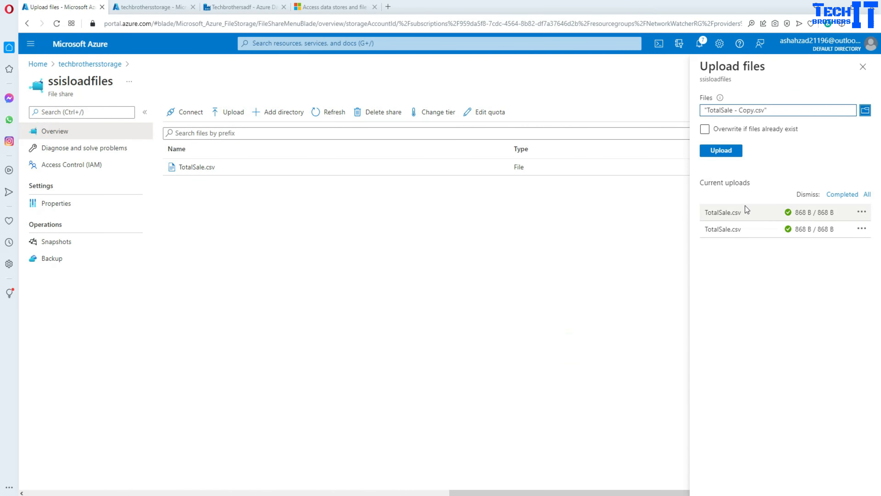
pyautogui.click(721, 151)
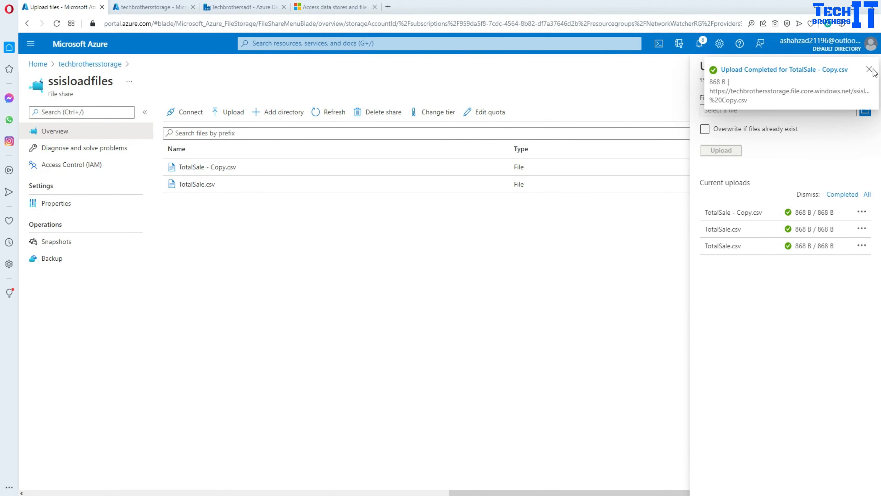
pyautogui.click(869, 69)
pyautogui.click(865, 69)
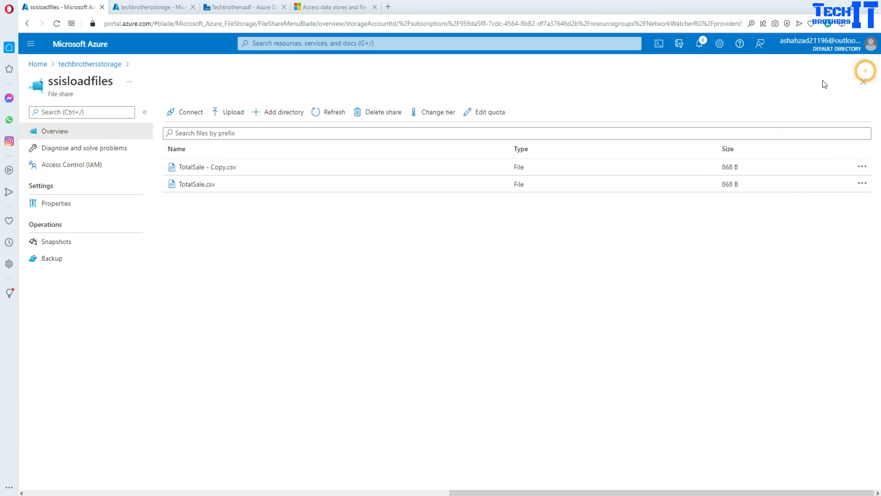
# Step: Try to remove lines 5 to 12 from TotalSale - Copy.csv in the ssisloadfiles share, and check the file's properties
pyautogui.click(862, 167)
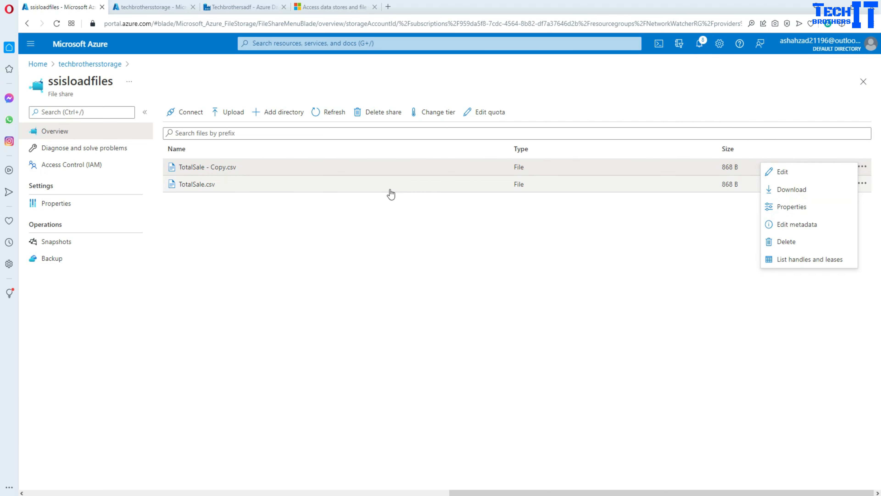
pyautogui.click(777, 174)
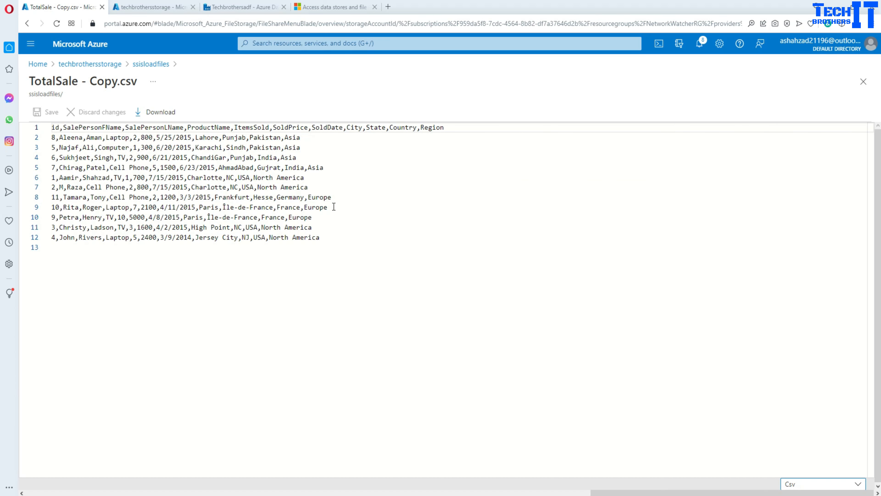
pyautogui.moveTo(322, 240); pyautogui.dragTo(44, 173)
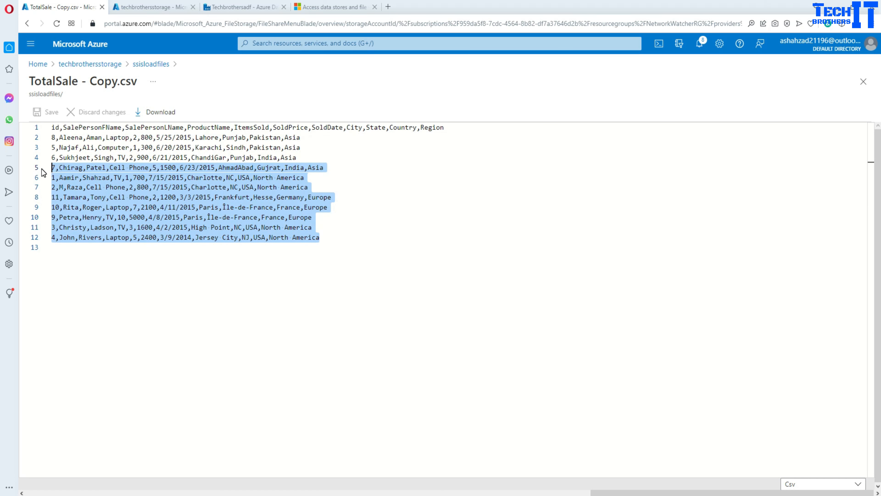
pyautogui.press('BackSpace')
pyautogui.press('BackSpace')
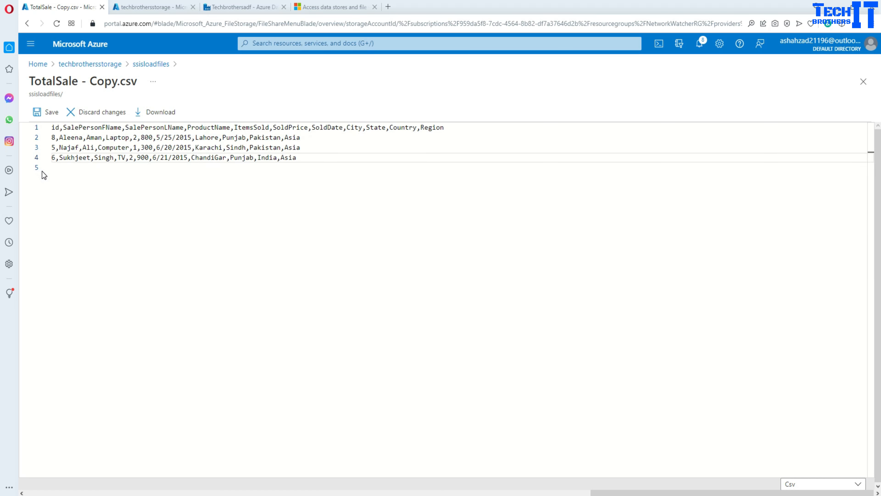
pyautogui.hotkey('ctrl', 's')
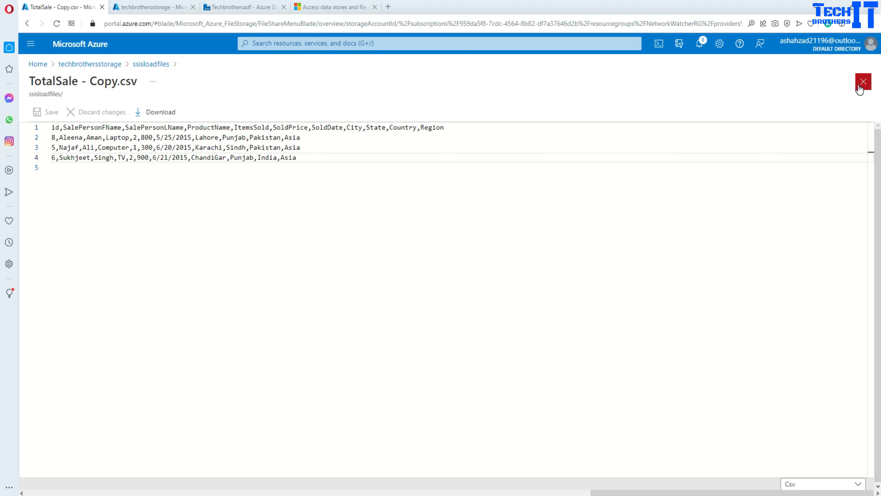
pyautogui.click(54, 115)
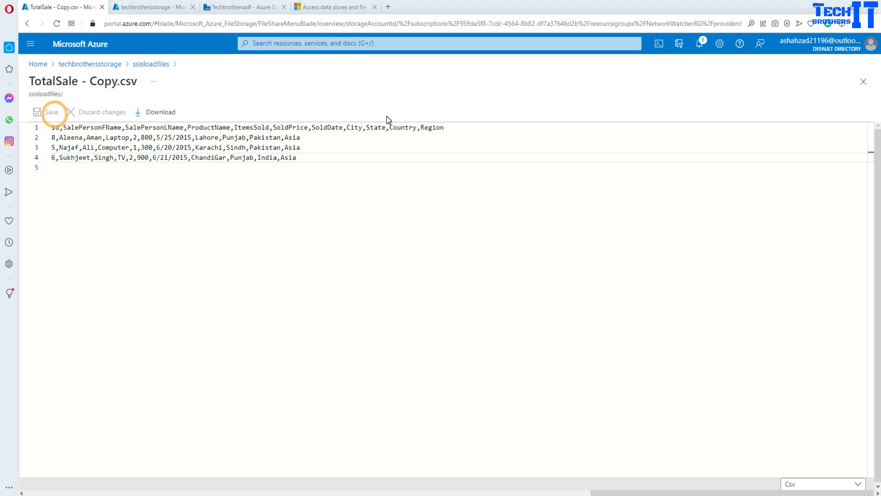
pyautogui.click(863, 82)
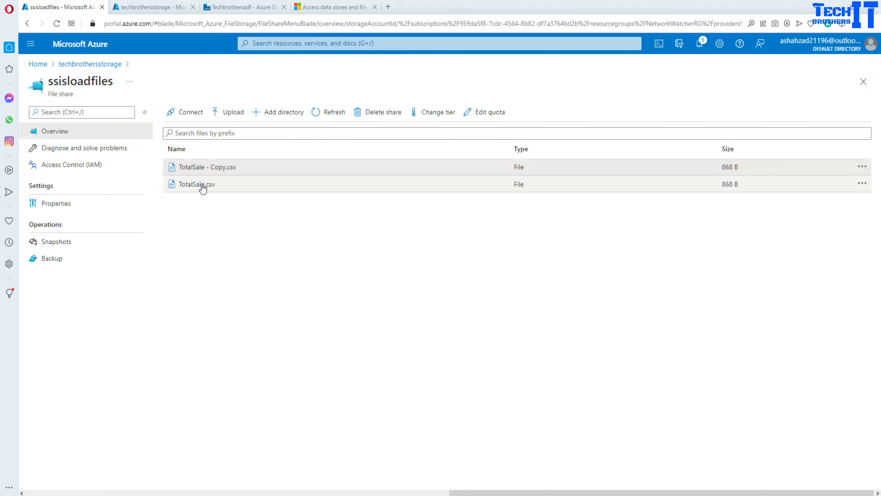
pyautogui.click(205, 167)
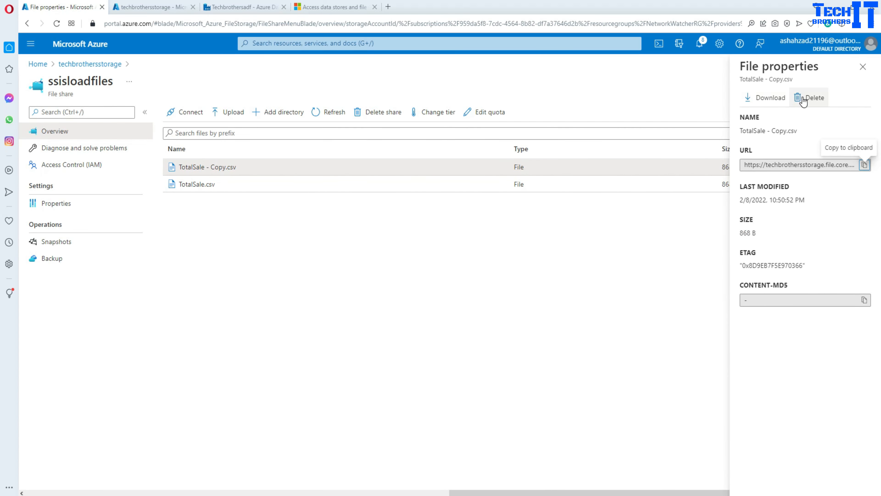
pyautogui.click(863, 67)
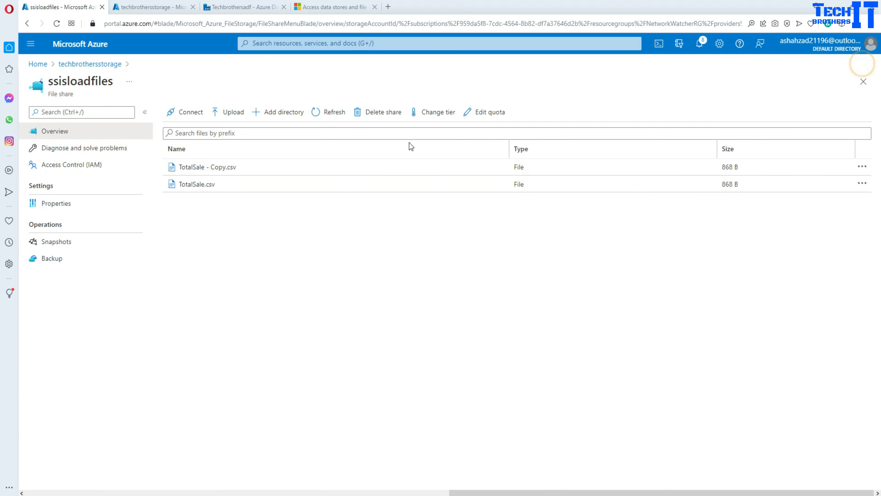
# Step: Edit TotalSale - Copy.csv to keep only the header and first two data rows, save it, and close the editor
pyautogui.click(862, 167)
pyautogui.click(788, 174)
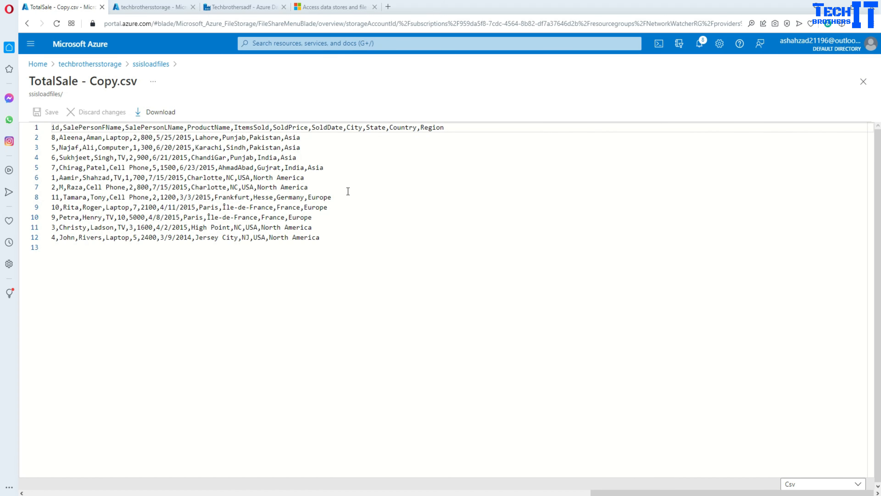
pyautogui.moveTo(318, 242); pyautogui.dragTo(49, 158)
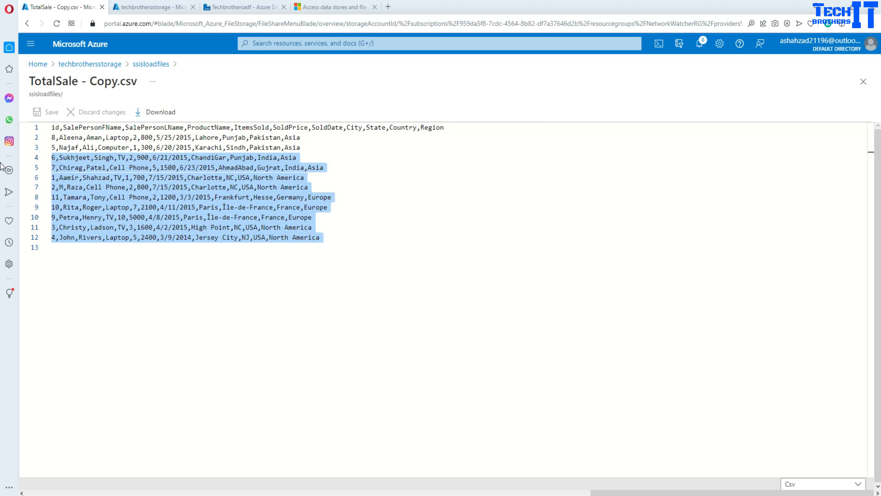
pyautogui.press('Delete')
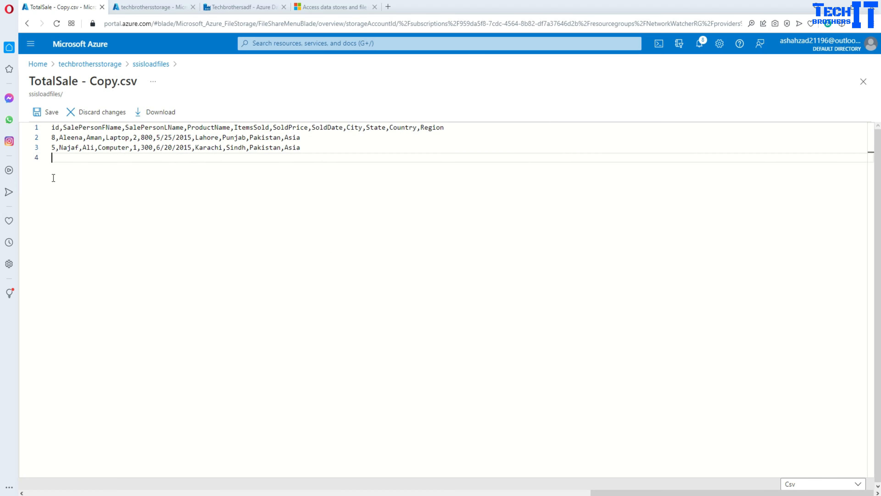
pyautogui.press('BackSpace')
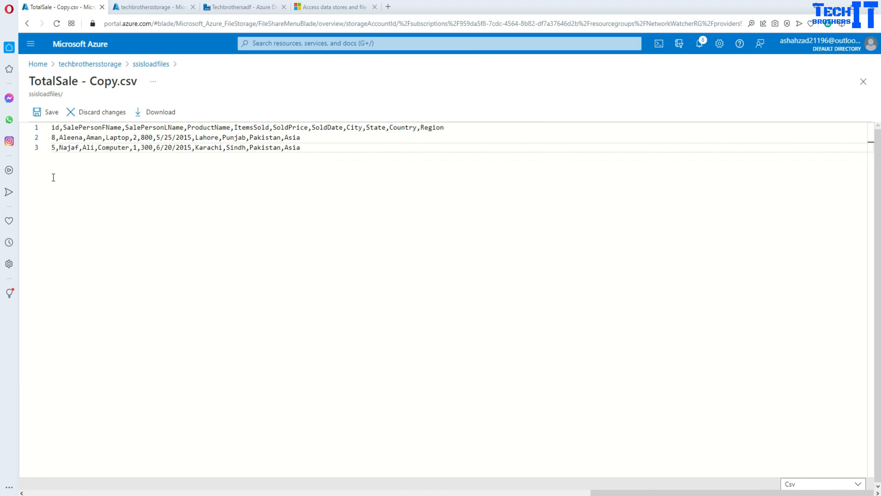
pyautogui.click(38, 113)
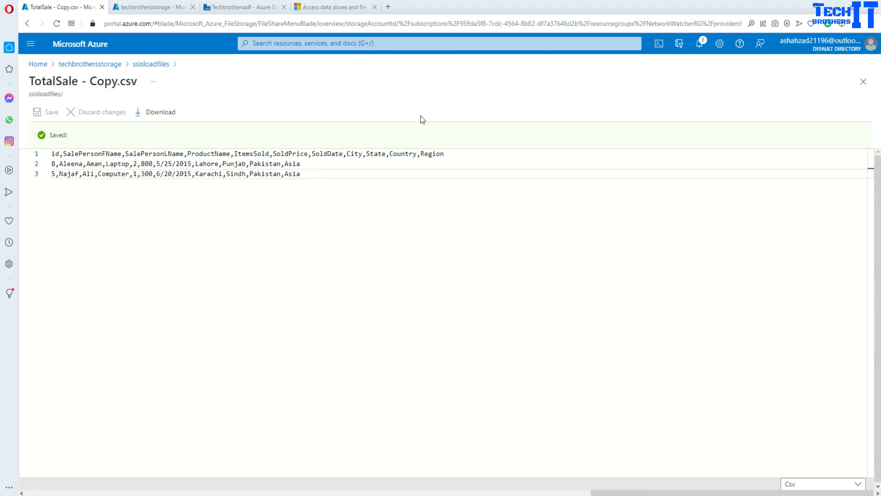
pyautogui.click(863, 82)
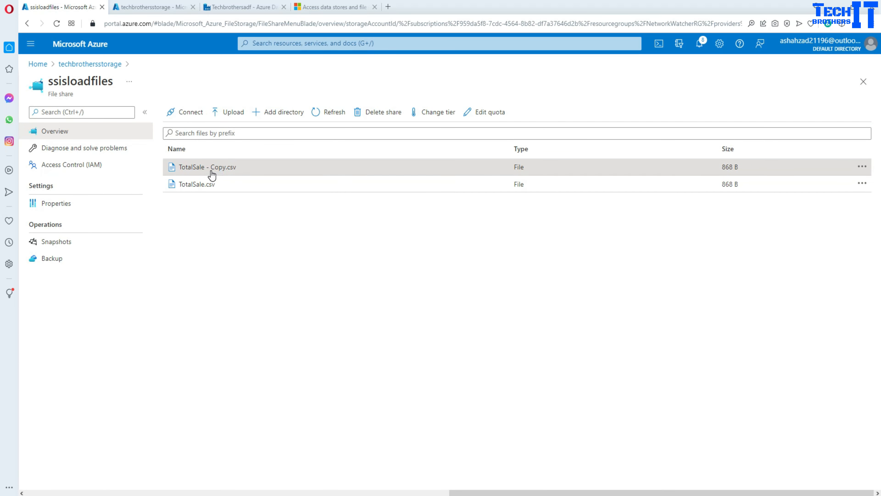
# Step: Copy the URL of TotalSale - Copy.csv from its properties, switch to SSMS, and paste it below the statement in SQLQuery9.sql
pyautogui.click(219, 168)
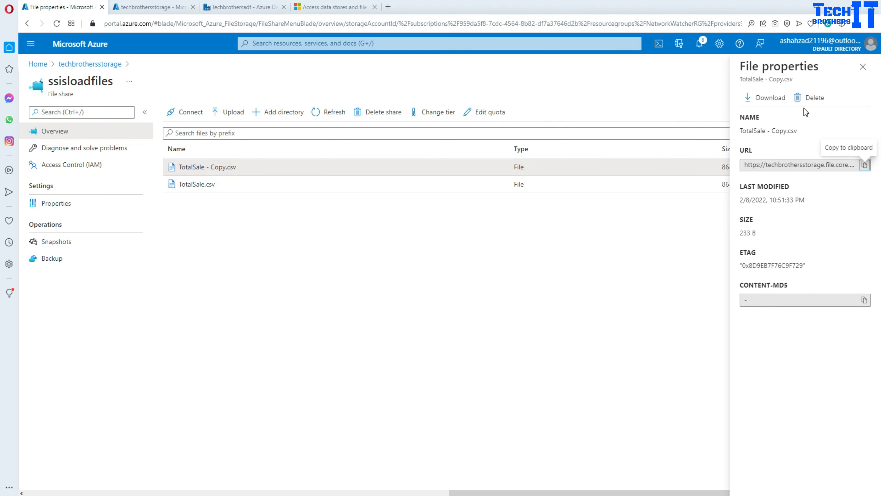
pyautogui.click(865, 165)
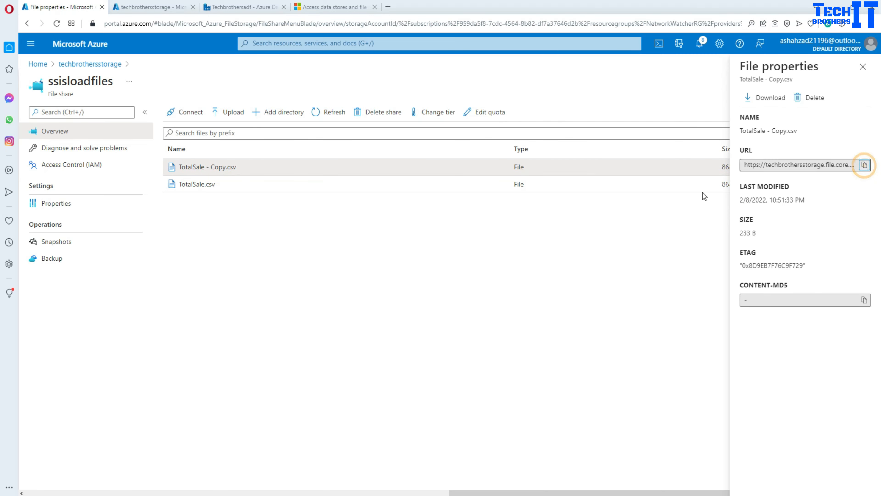
pyautogui.click(295, 495)
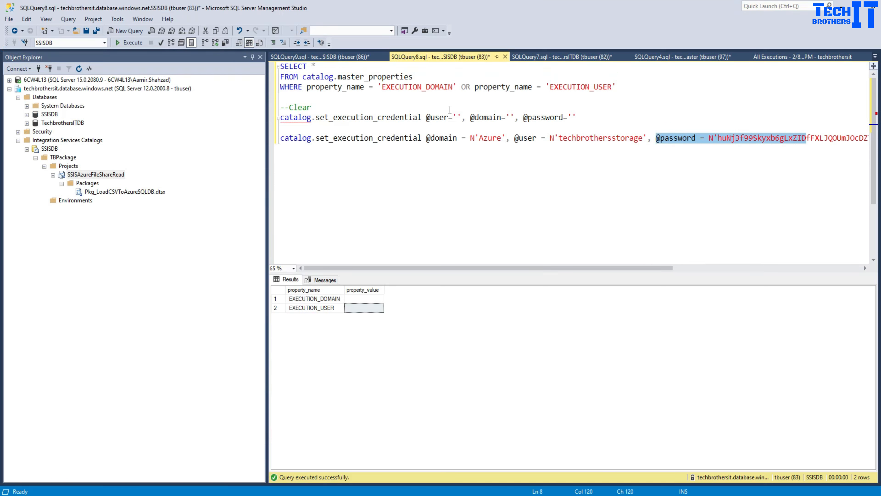
pyautogui.click(341, 57)
pyautogui.click(502, 101)
pyautogui.hotkey('ctrl', 'v')
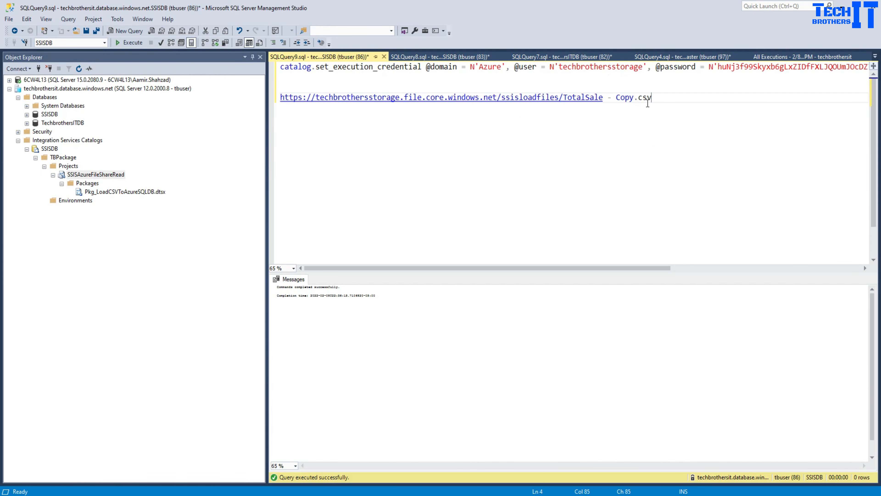
# Step: Copy the file name TotalSale - Copy.csv from the pasted URL, and compare it with the file listed in the share
pyautogui.moveTo(658, 93); pyautogui.dragTo(566, 96)
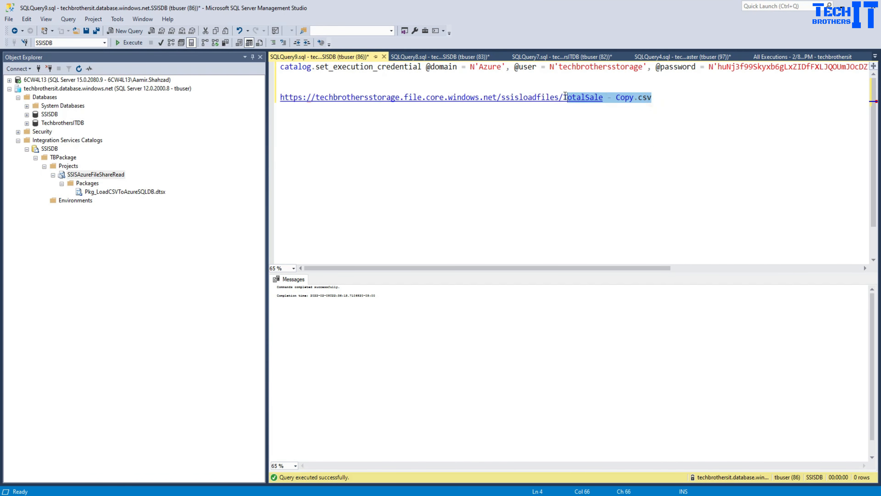
pyautogui.rightClick(565, 97)
pyautogui.click(594, 115)
pyautogui.hotkey('alt', 'Tab')
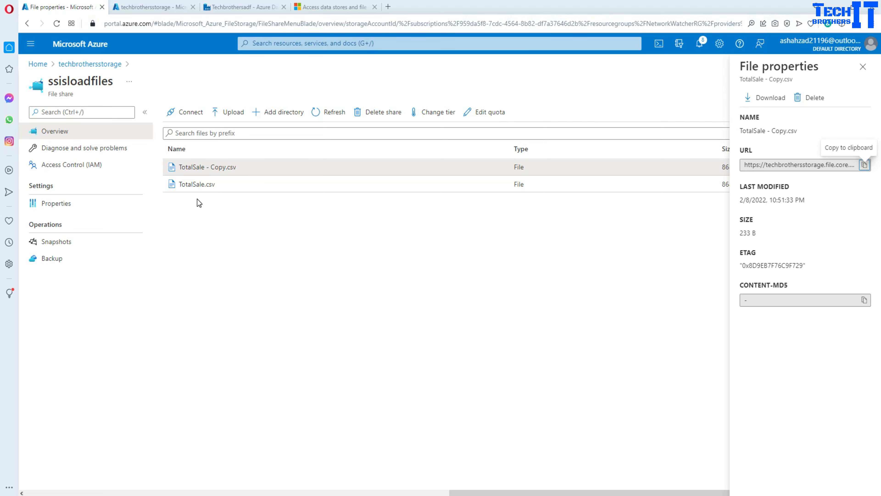
pyautogui.hotkey('alt', 'Tab')
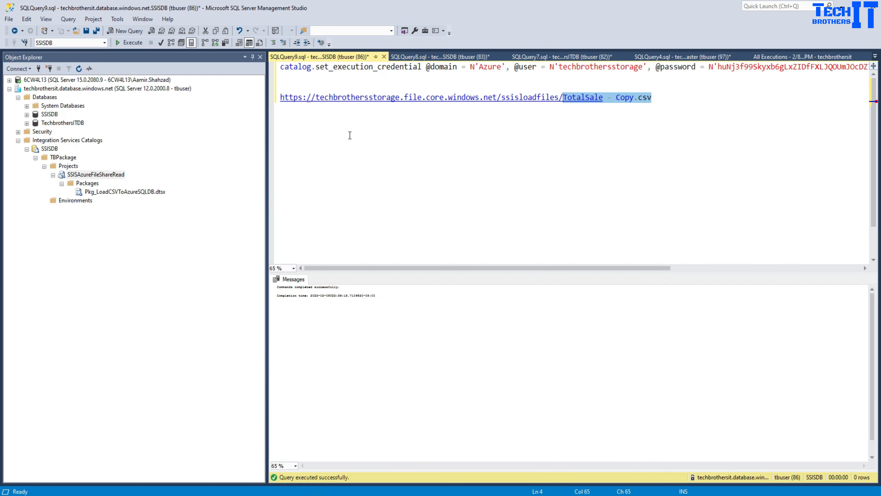
# Step: Truncate the dbo.TotalSale table in TechbrothersITDB and run the SELECT TOP (1000) query on it
pyautogui.click(473, 57)
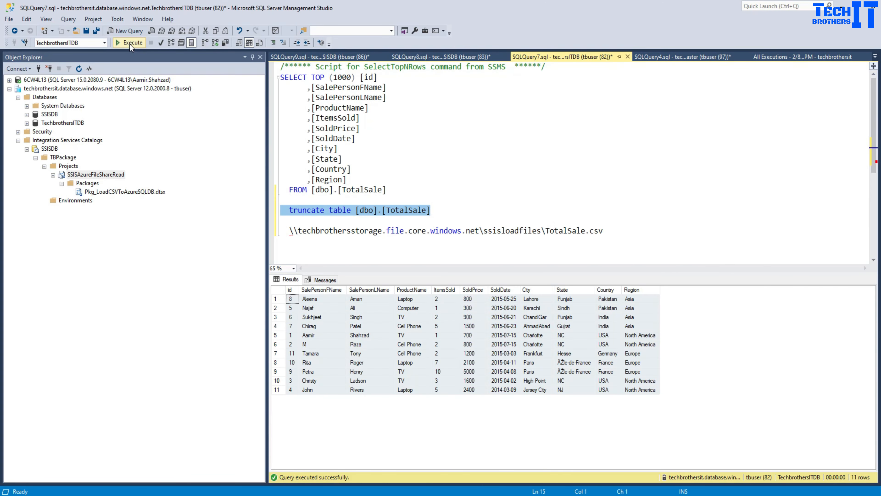
pyautogui.click(131, 47)
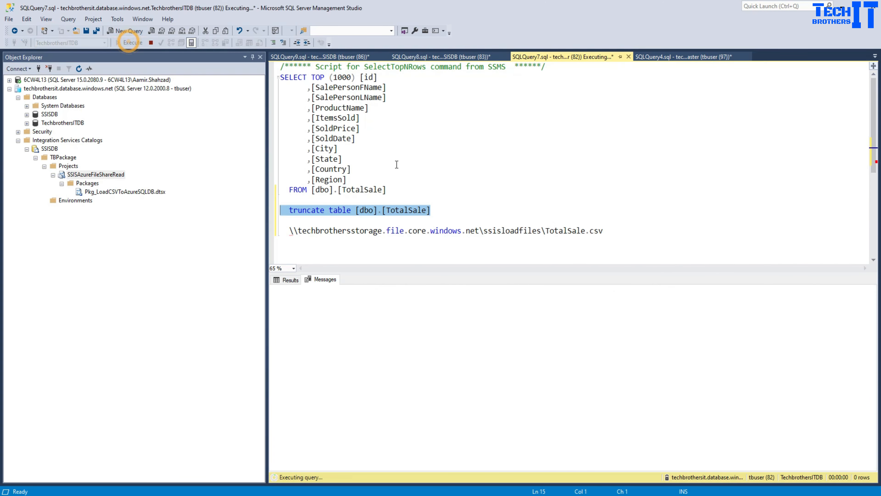
pyautogui.moveTo(395, 190); pyautogui.dragTo(216, 73)
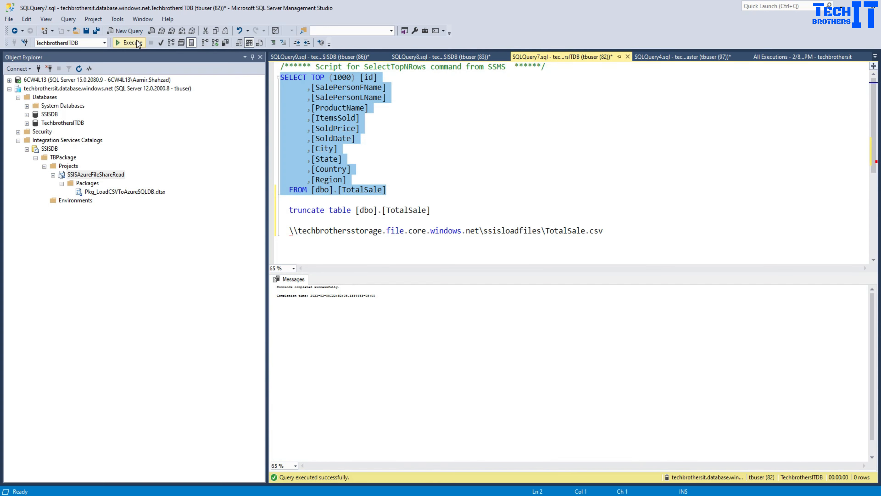
pyautogui.click(131, 43)
# Step: Switch to Data Factory and change the file name in the FFLConnection ConnectionString of the Execute SSIS package activity to TotalSale - Copy.csv
pyautogui.hotkey('alt', 'Tab')
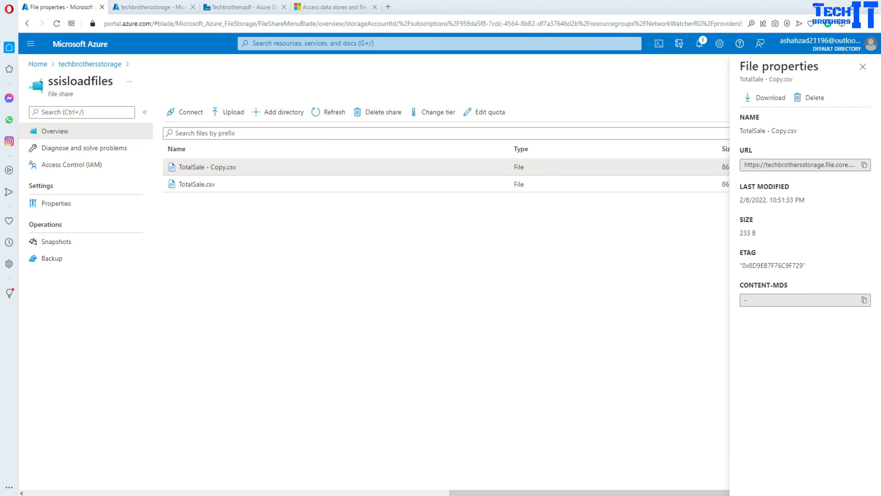
pyautogui.click(219, 6)
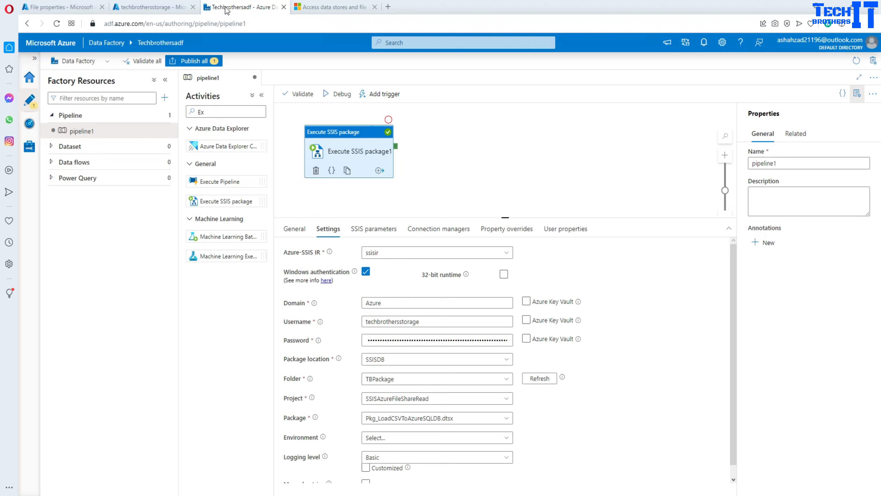
pyautogui.click(365, 230)
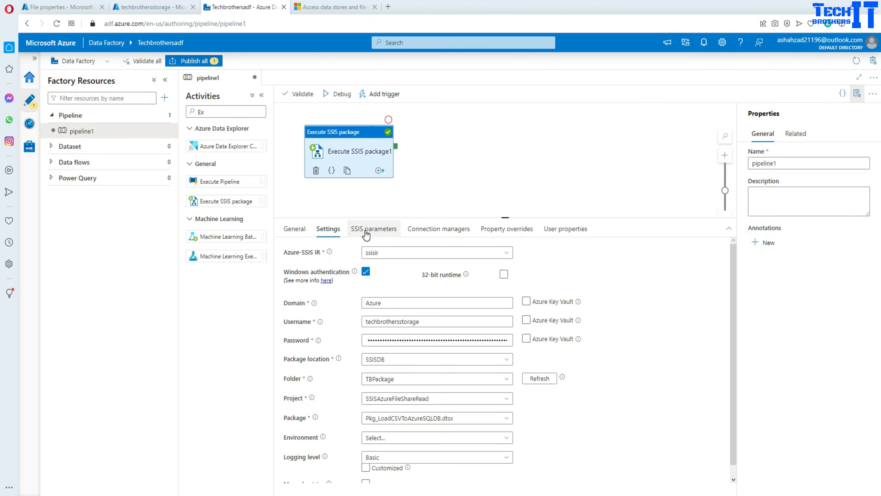
pyautogui.click(434, 235)
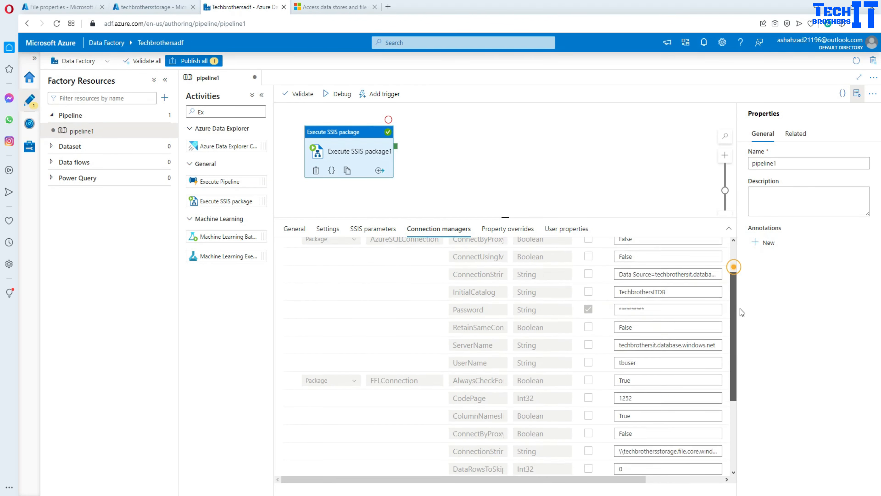
pyautogui.scroll(-4, 734, 264)
pyautogui.click(680, 377)
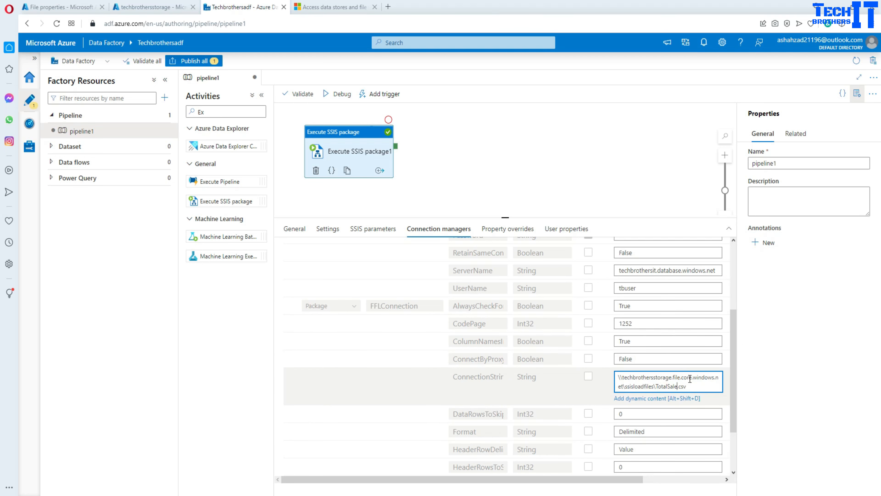
pyautogui.moveTo(687, 387); pyautogui.dragTo(656, 387)
pyautogui.hotkey('ctrl', 'v')
# Step: Debug pipeline1 and refresh the status of its run
pyautogui.click(543, 168)
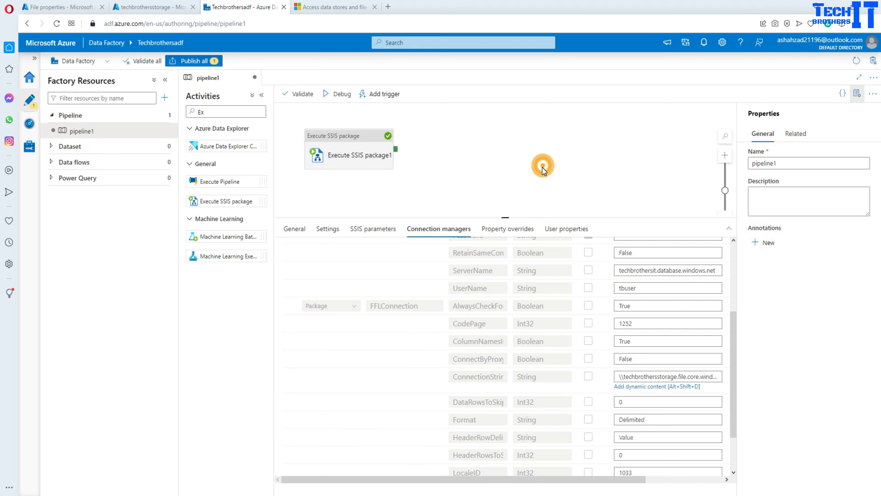
pyautogui.click(341, 95)
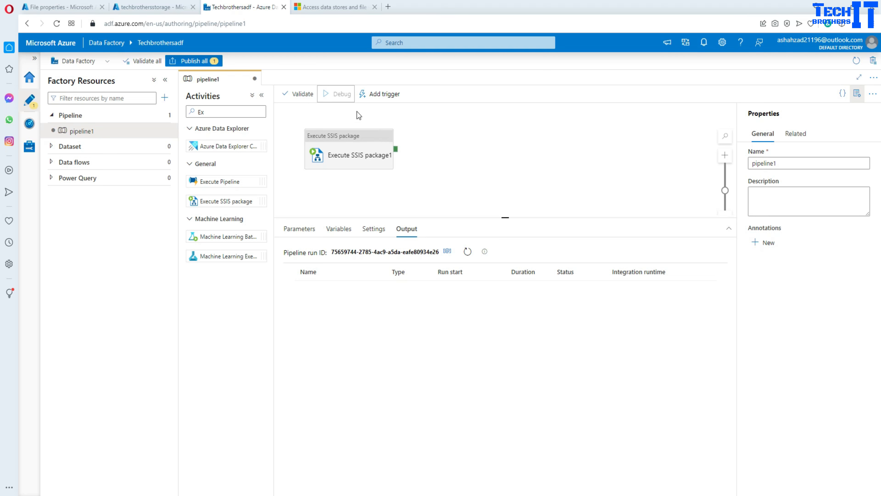
pyautogui.click(468, 253)
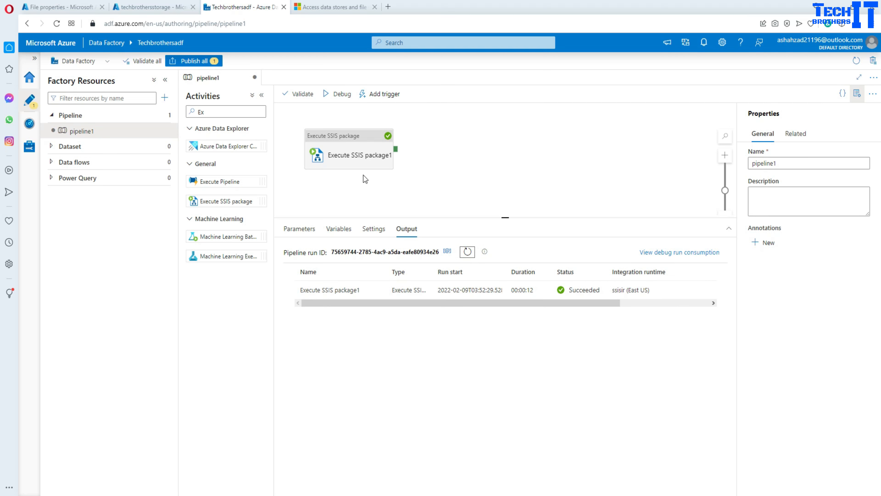
# Step: Review the file name in the FFLConnection ConnectionString of the Execute SSIS package activity
pyautogui.click(357, 151)
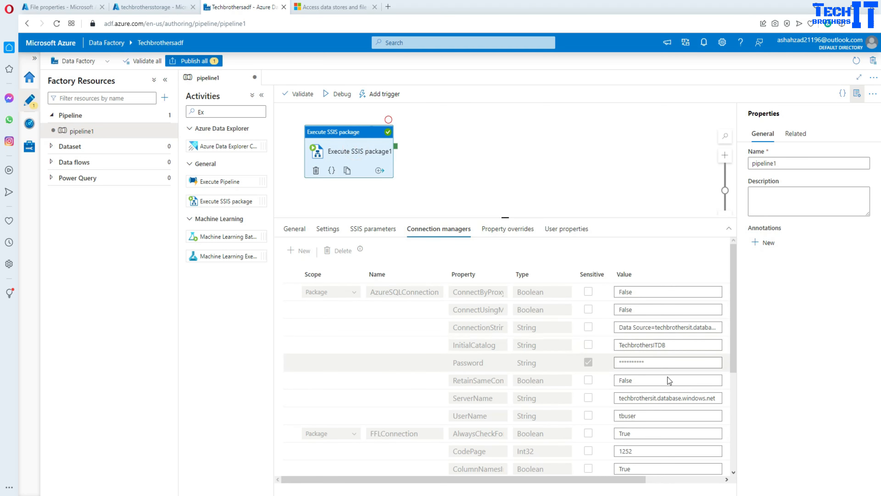
pyautogui.scroll(-4, 677, 382)
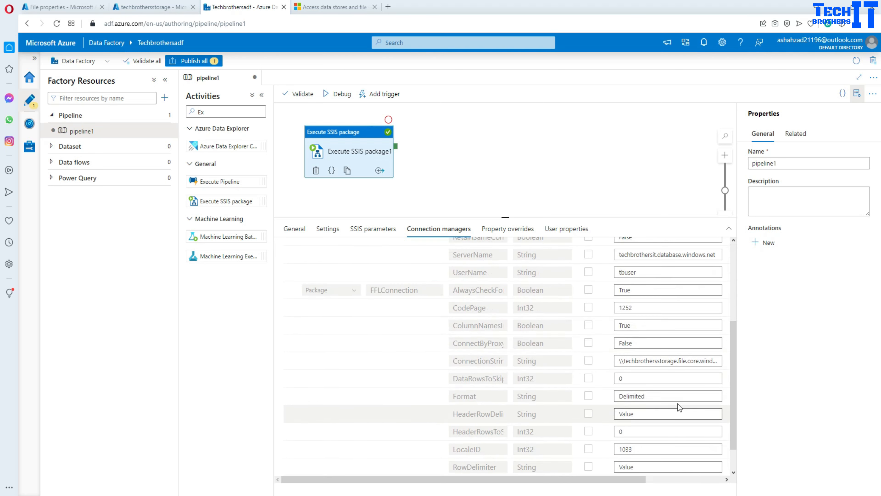
pyautogui.click(671, 361)
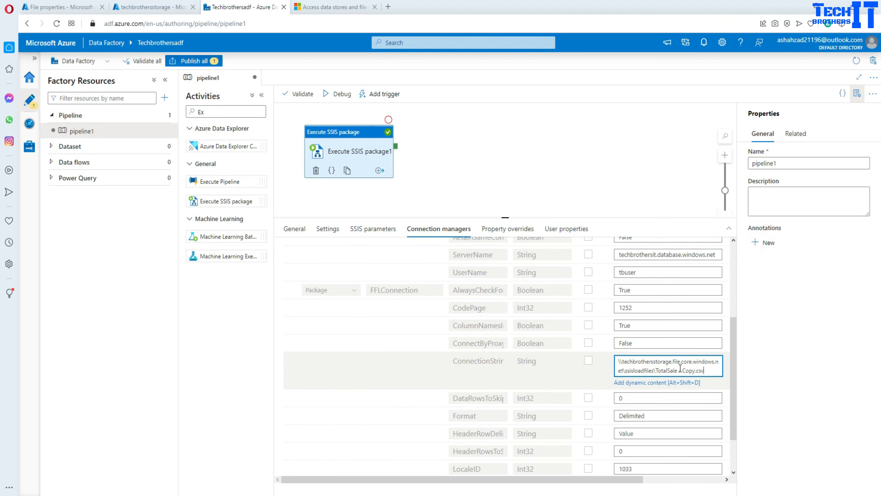
pyautogui.moveTo(655, 370); pyautogui.dragTo(705, 371)
pyautogui.click(531, 163)
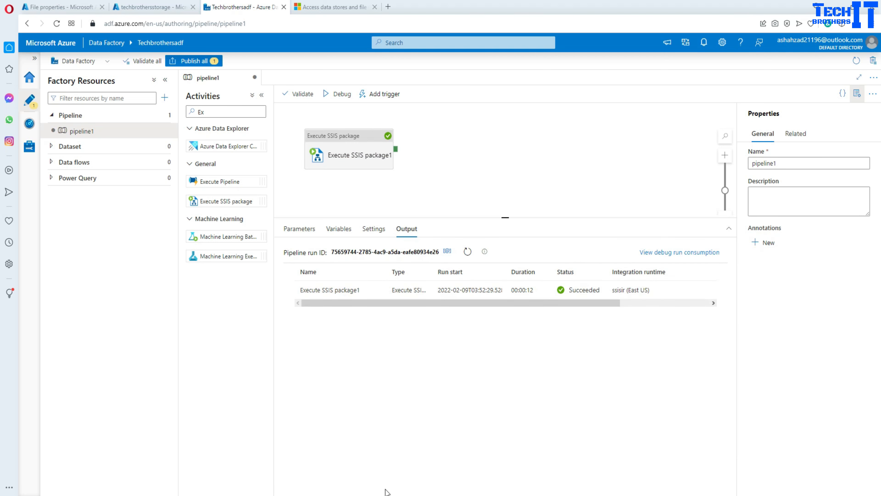
# Step: Switch to SSMS, rerun the SELECT query on dbo.TotalSale, and select all returned rows to verify the load
pyautogui.click(377, 495)
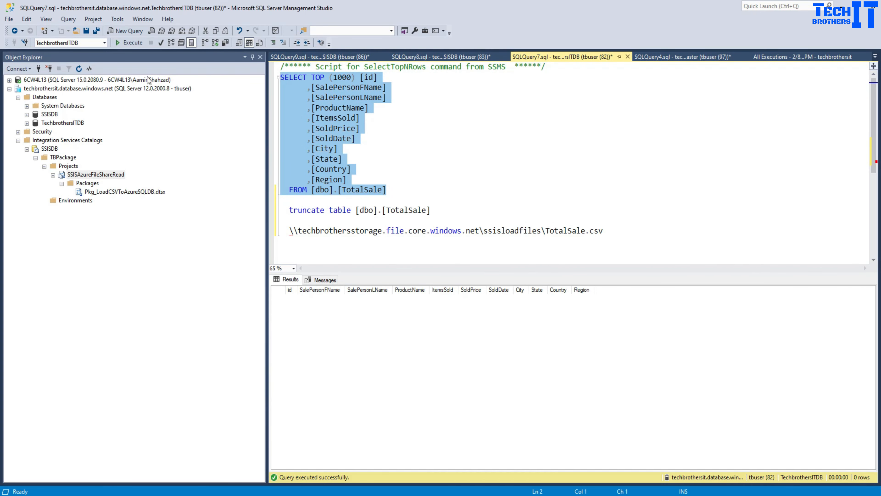
pyautogui.click(119, 42)
pyautogui.click(278, 290)
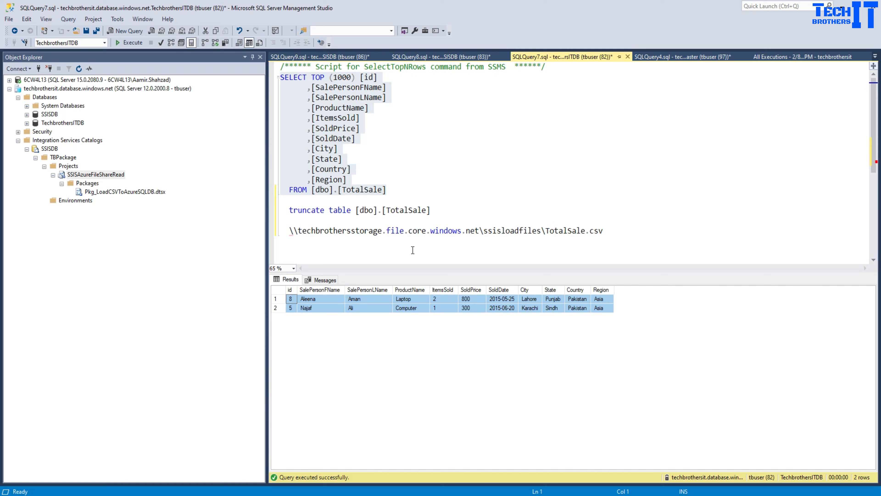
pyautogui.click(88, 89)
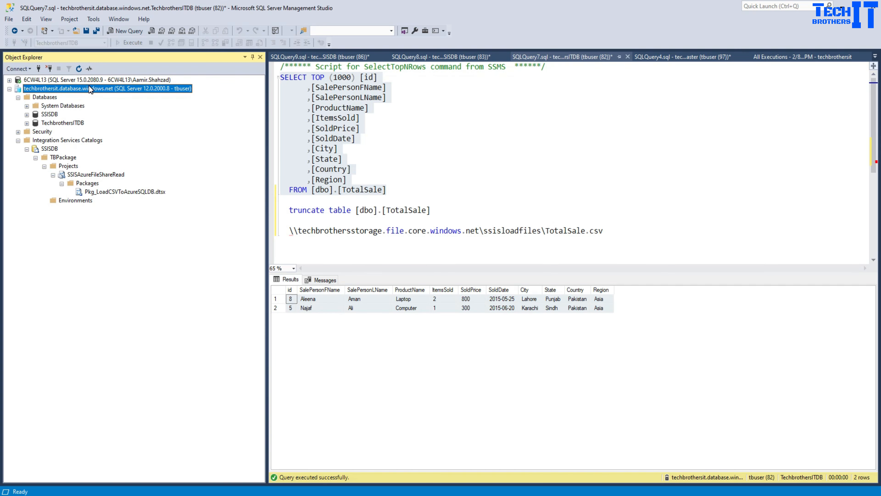